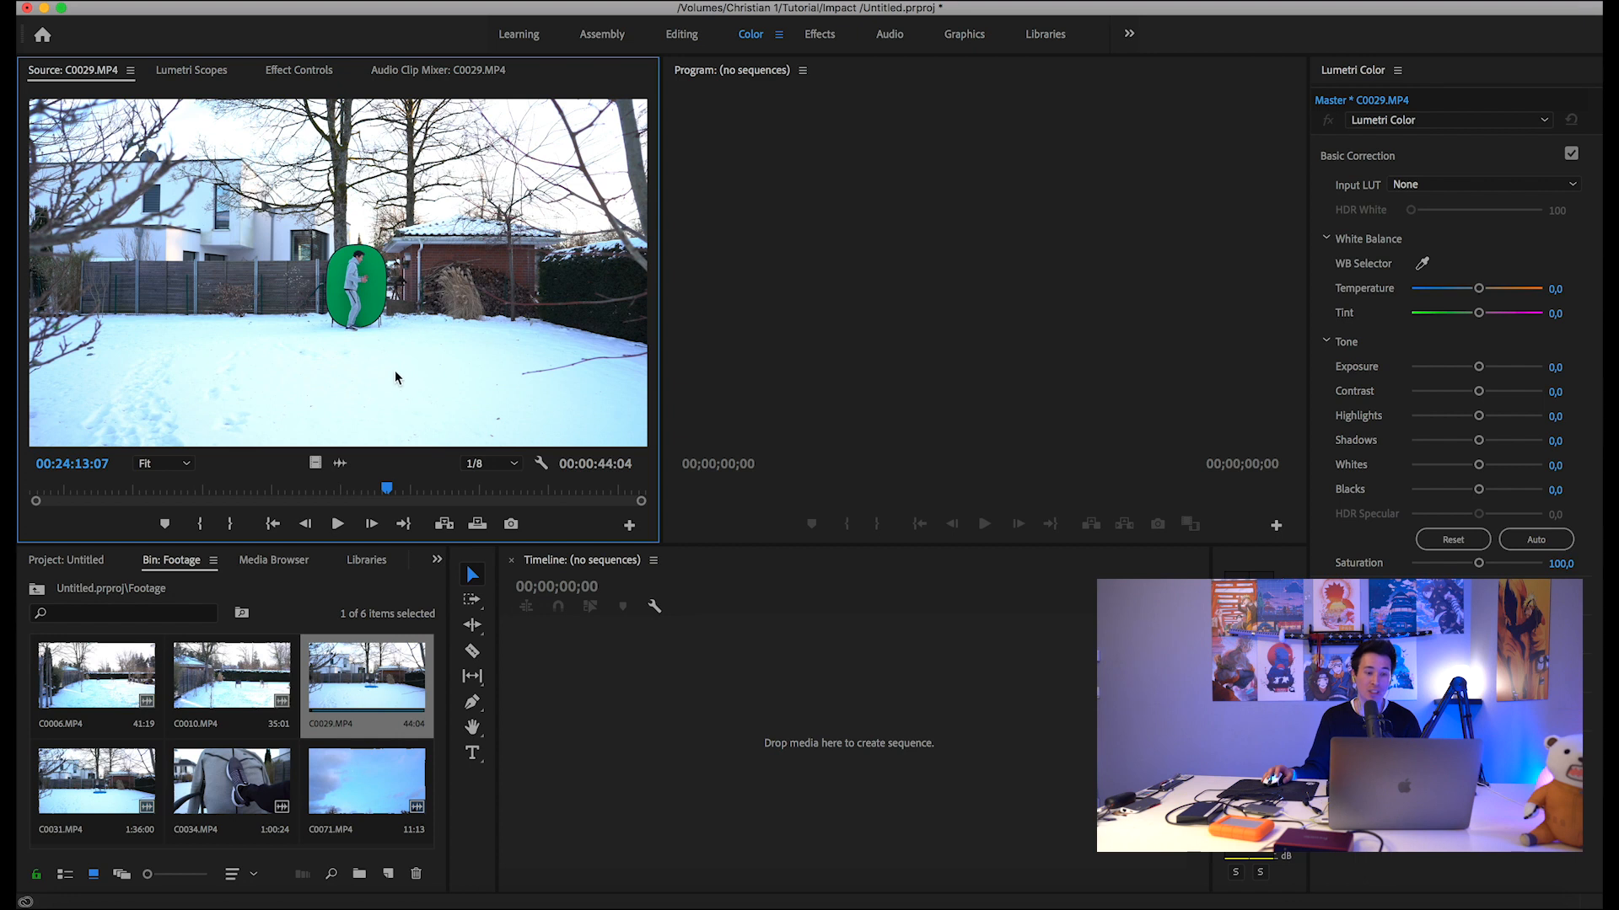
Preview clip C0031.MP4 from the Footage bin up to the part with the kicking person in the red hoodie.
double_click(103, 792)
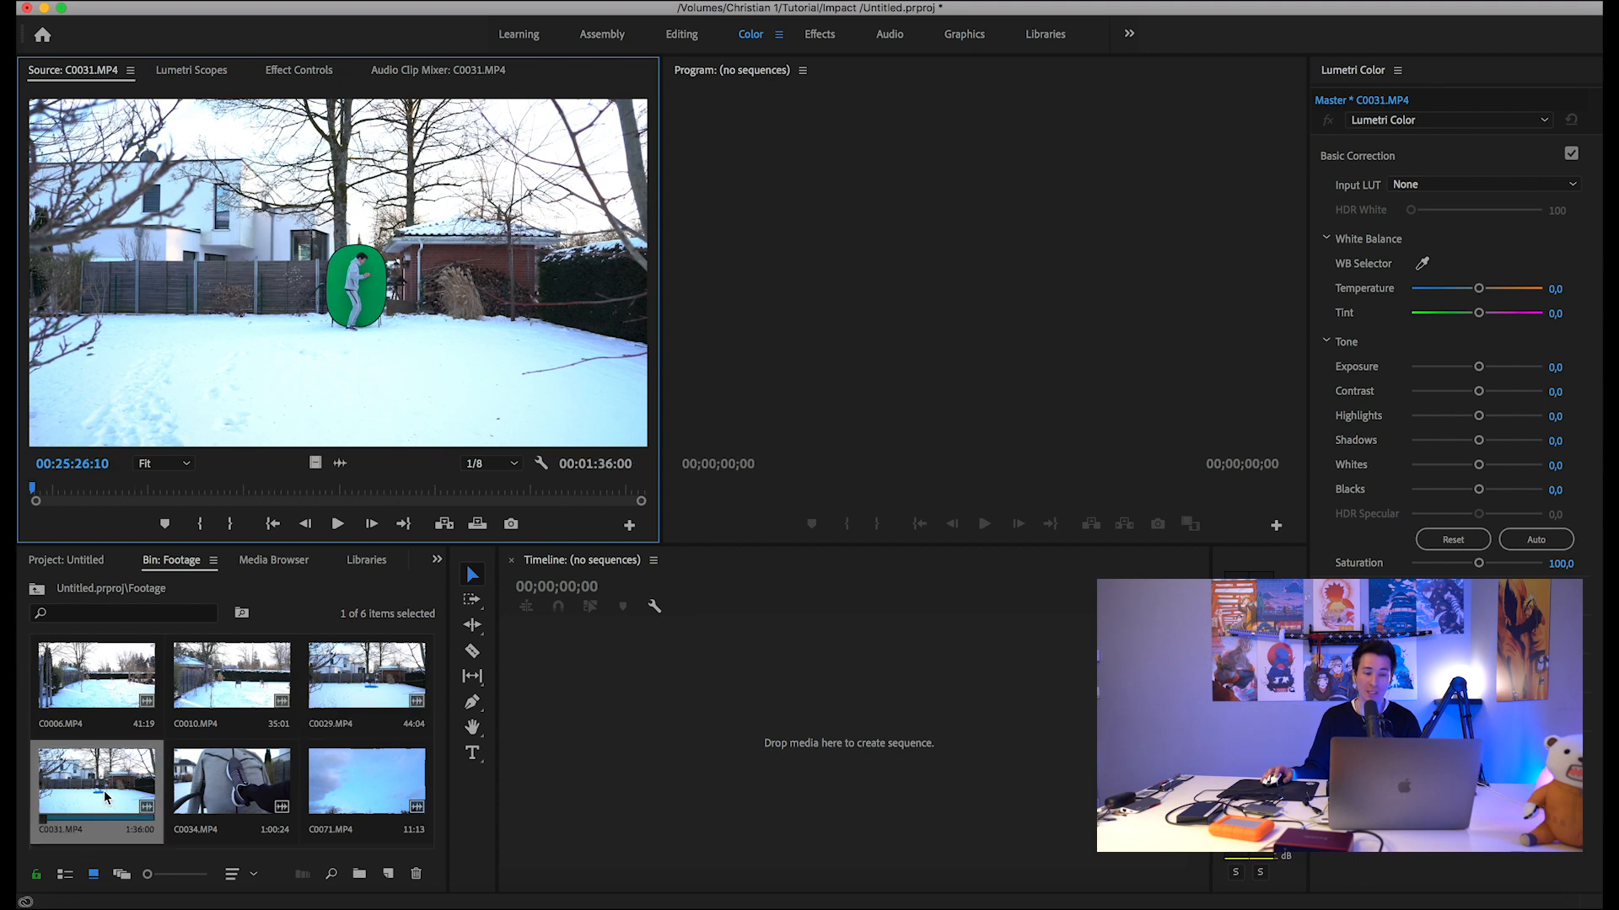
left_click_drag(354, 484, 465, 486)
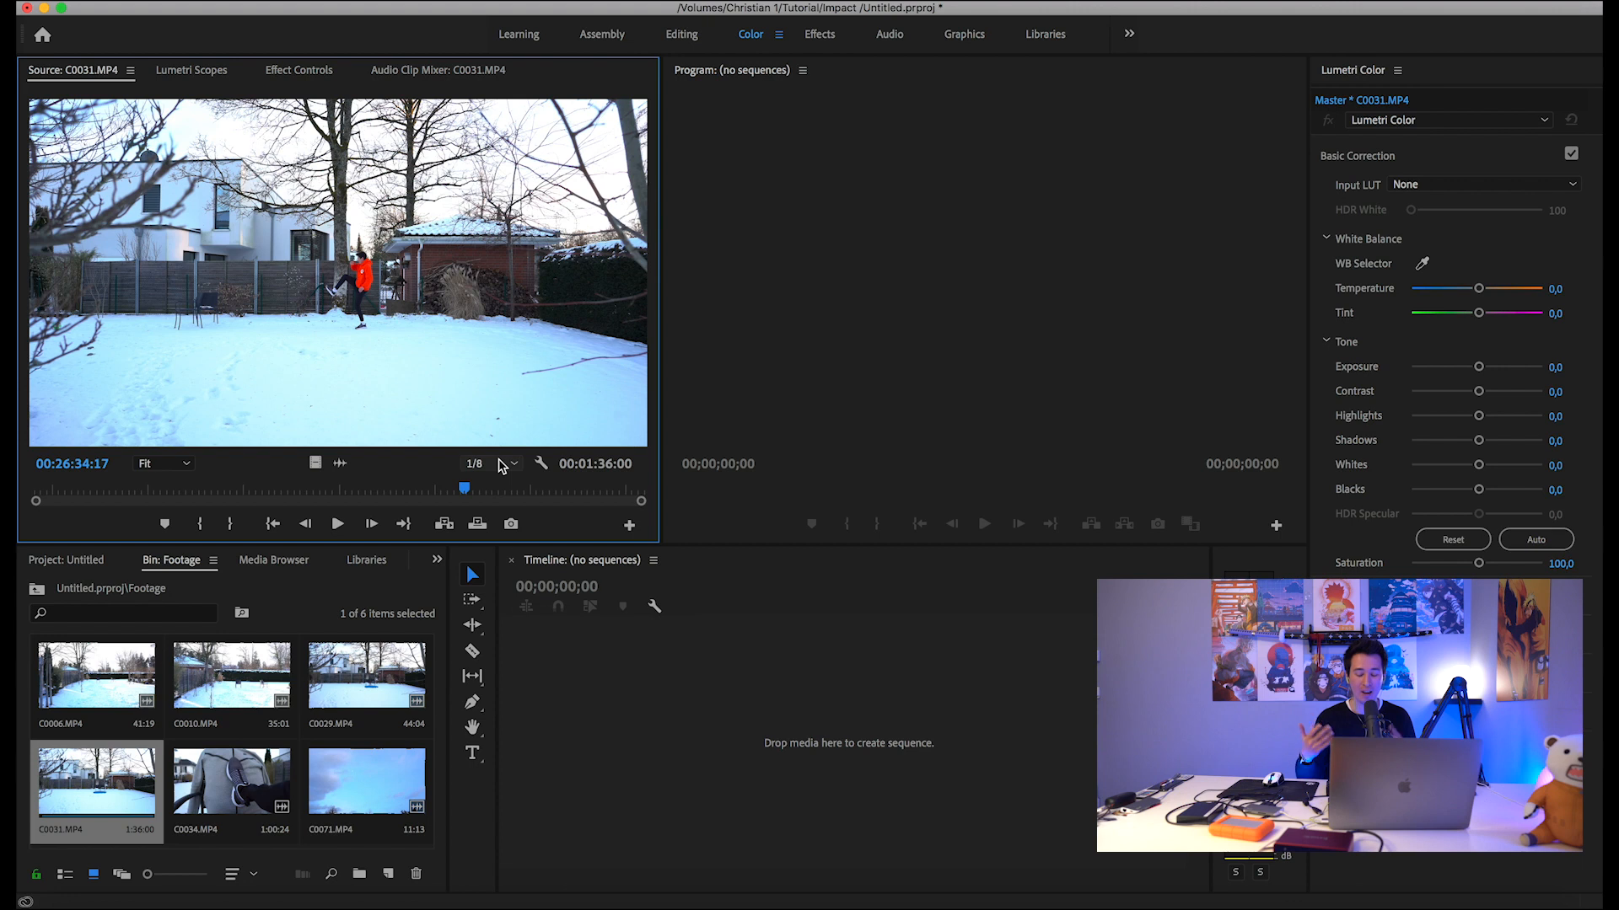
left_click(238, 701)
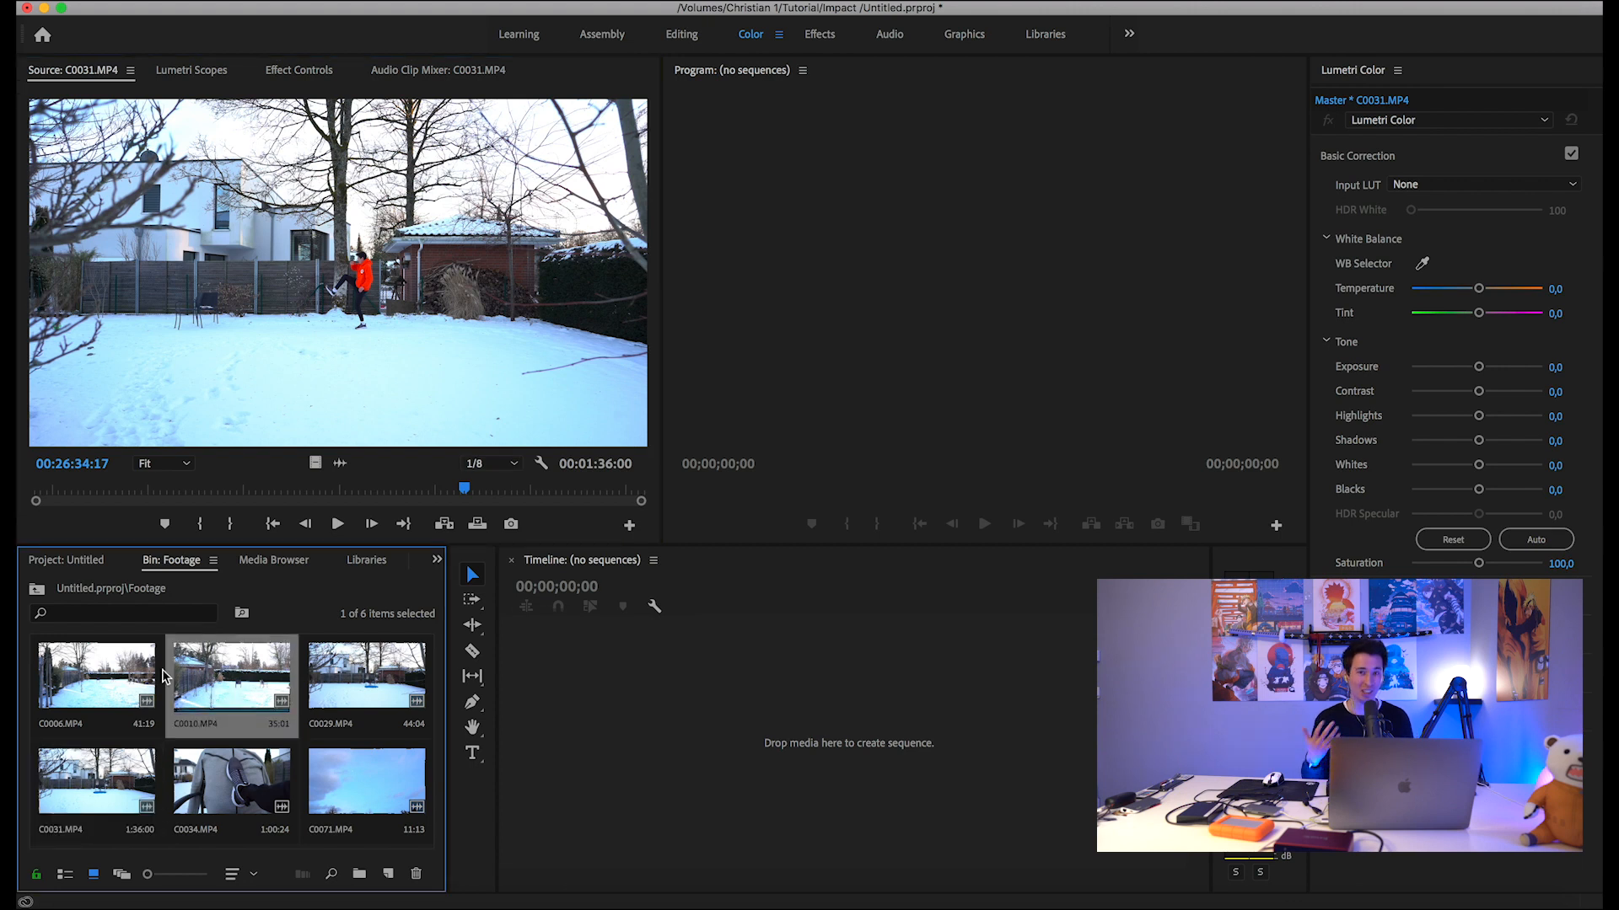
Mark C0006.MP4 from 00:09:00:06 to 00:09:01:13 and create a new sequence from that video section.
double_click(115, 678)
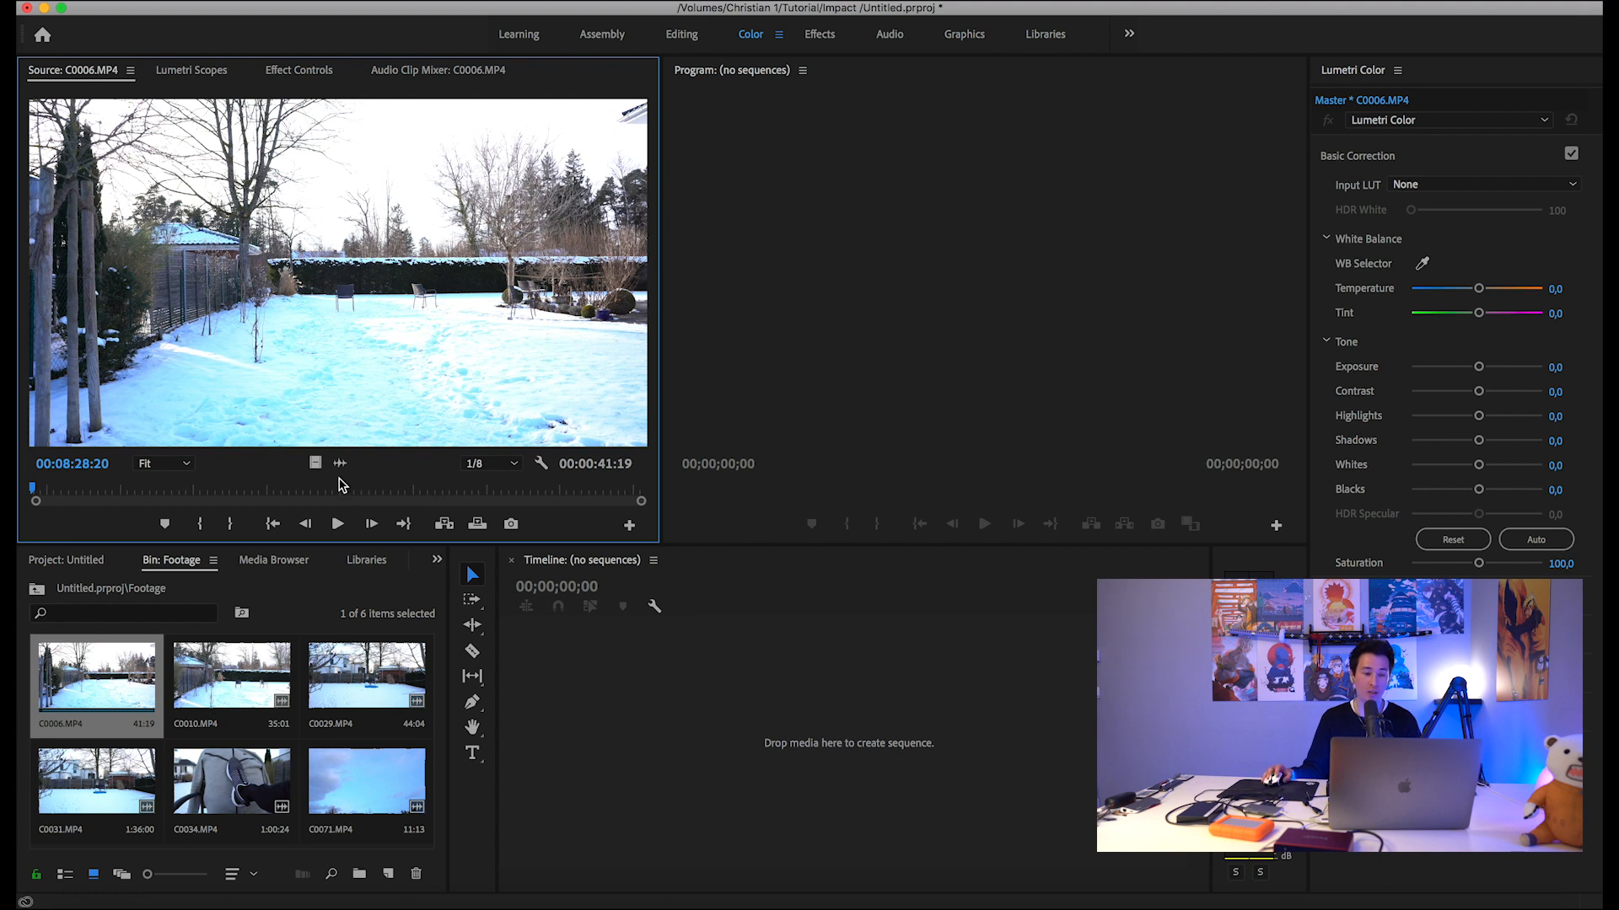
left_click_drag(372, 492, 491, 484)
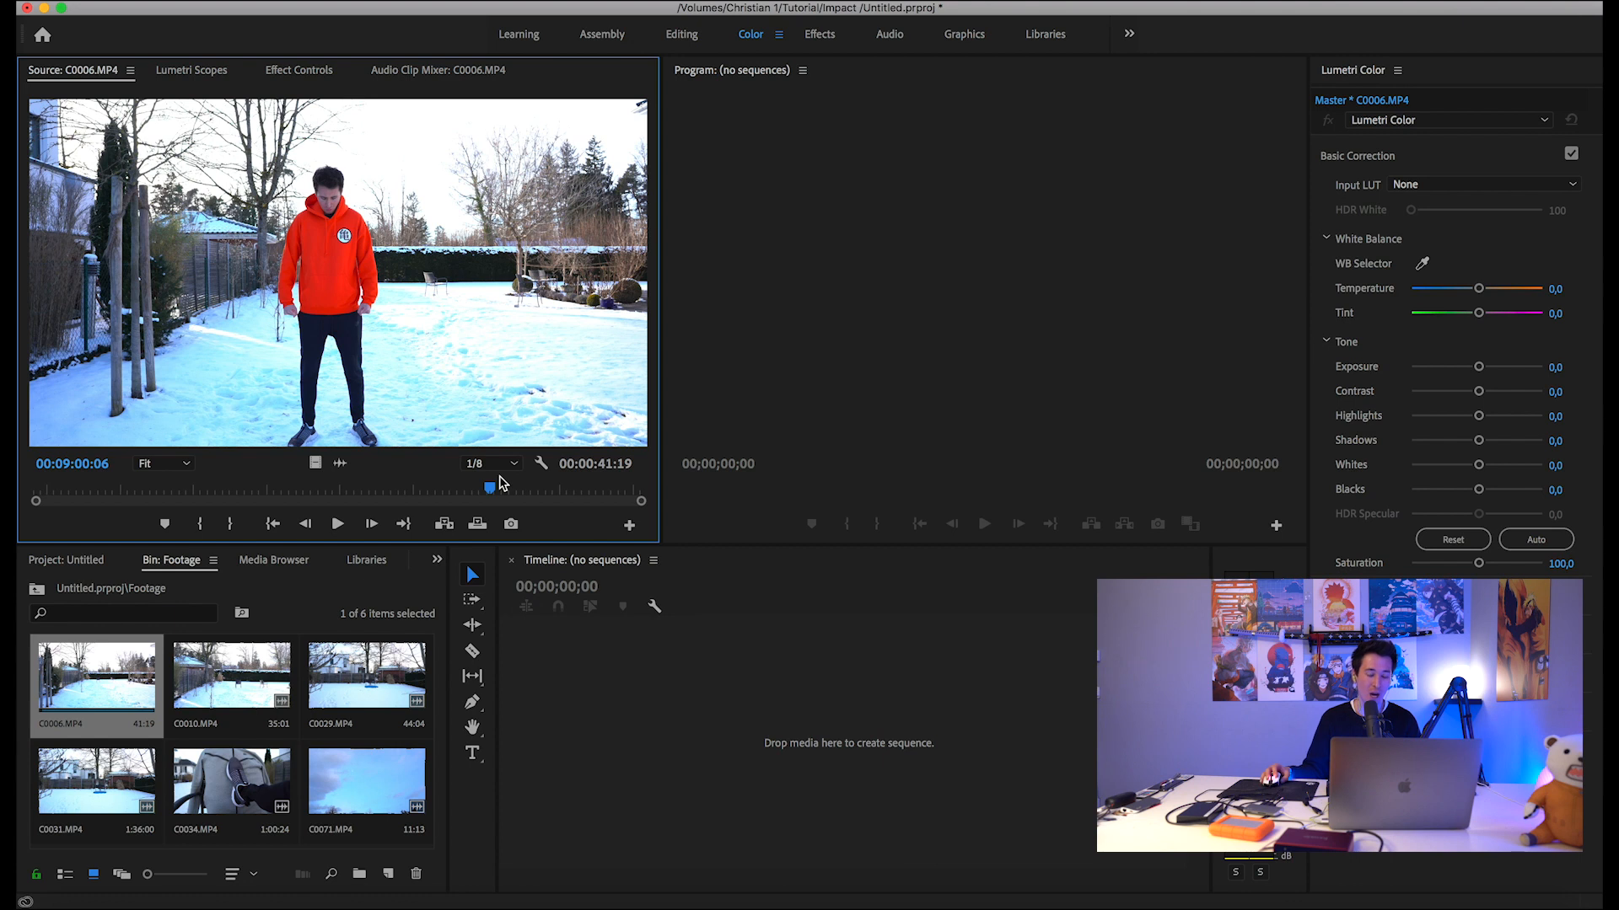
key("i")
key("space")
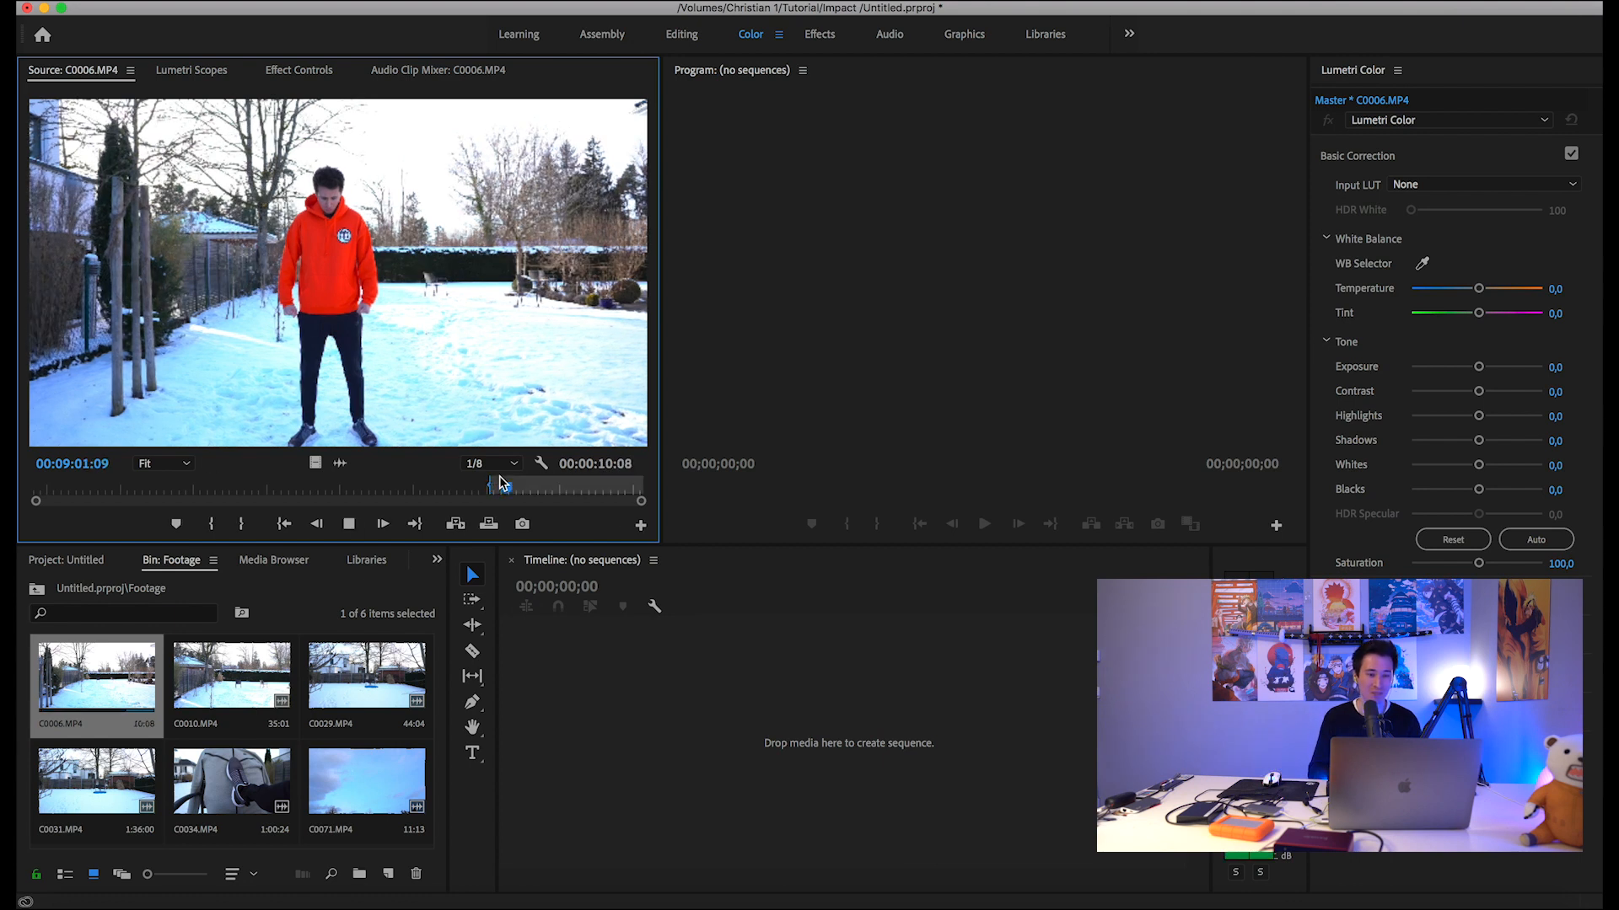
key("o")
key("space")
left_click_drag(708, 709, 723, 736)
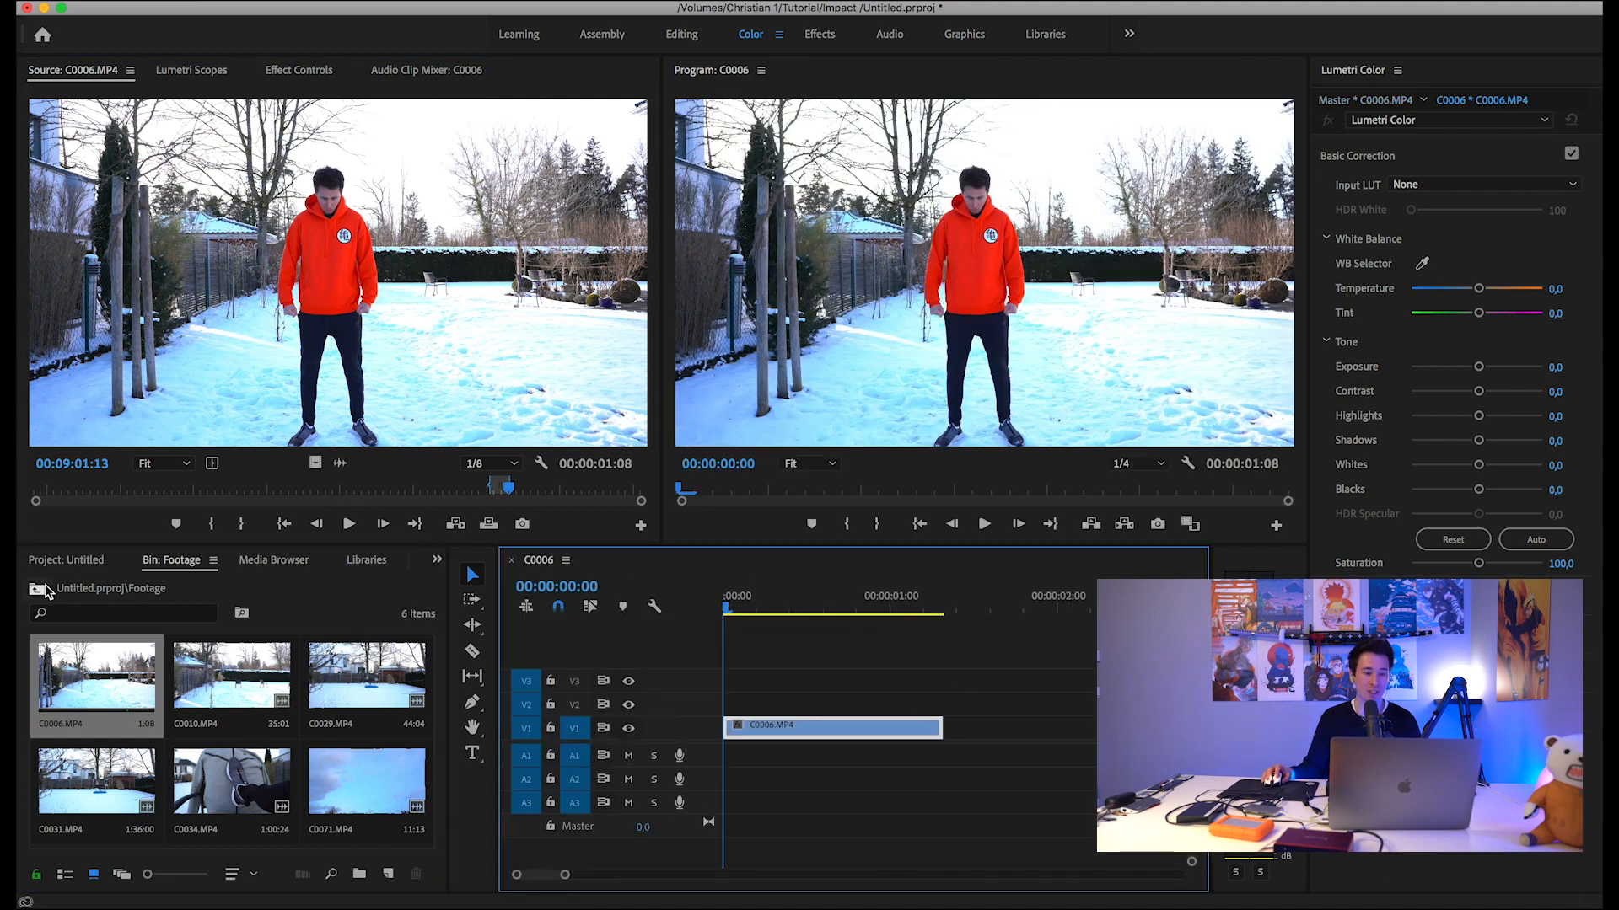
Set the frame size of sequence C0006 to 1920 by 1080.
left_click(38, 590)
right_click(319, 690)
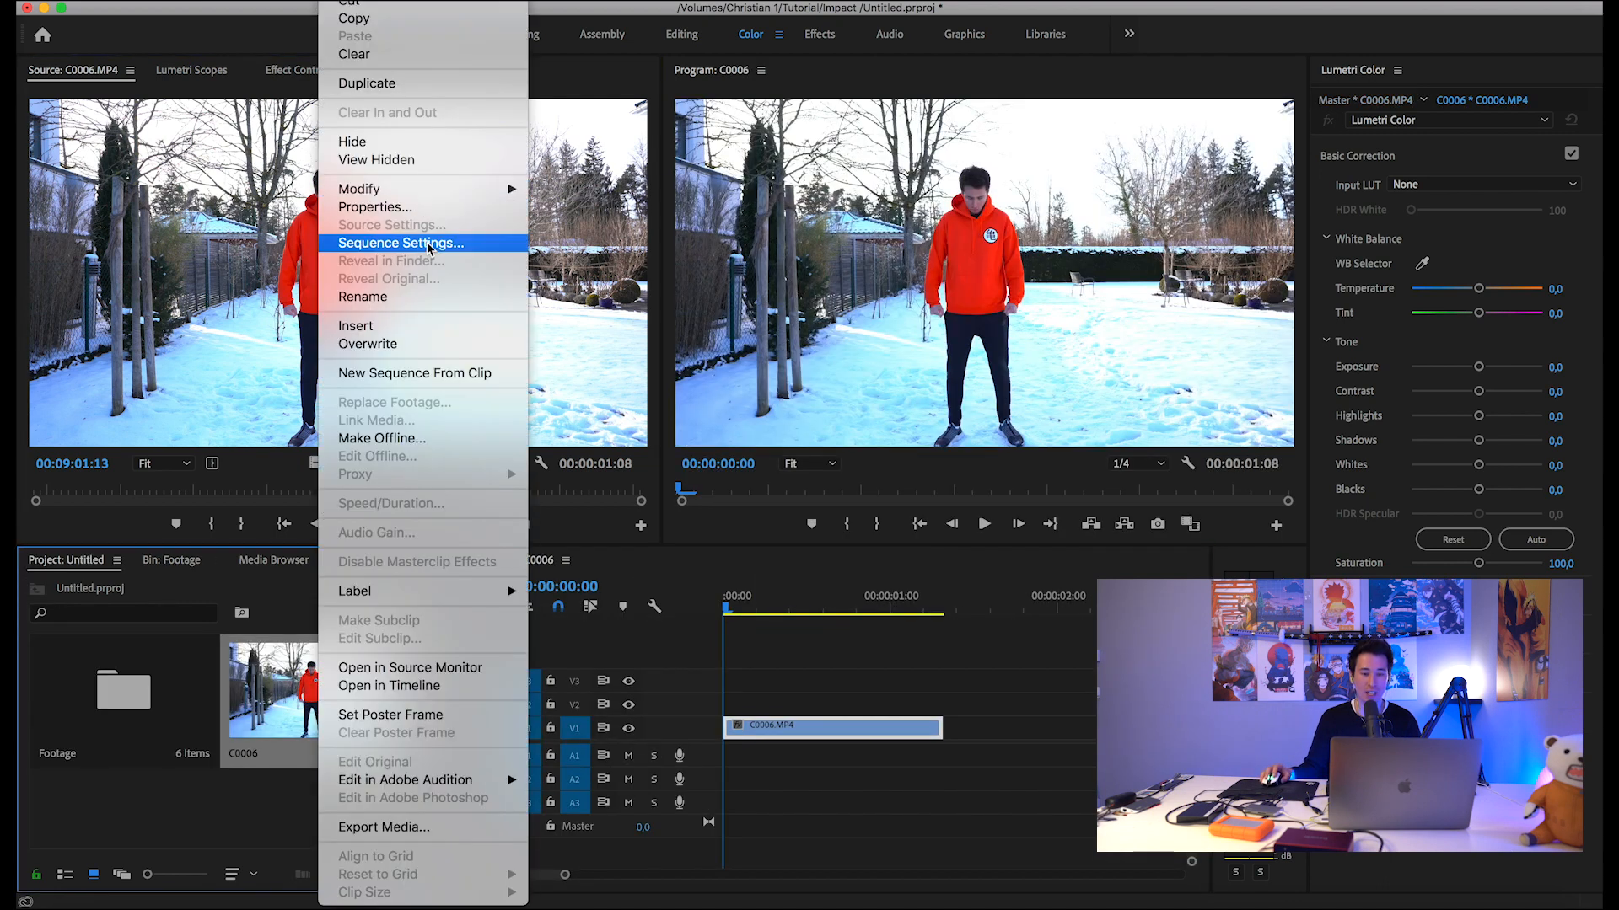
left_click(421, 240)
double_click(696, 226)
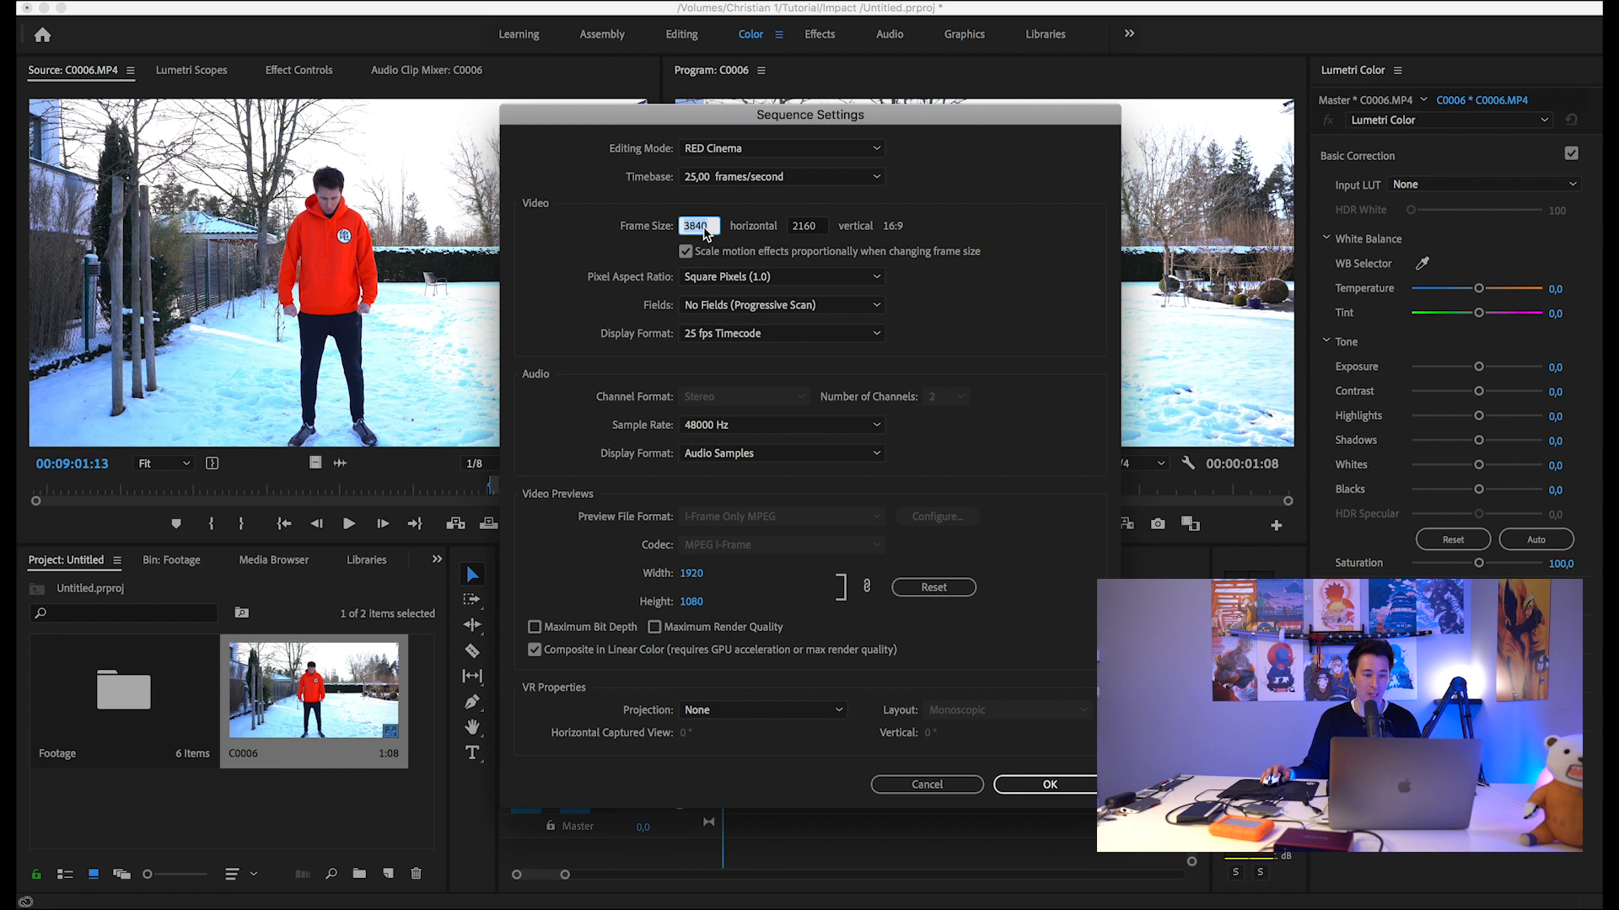
type("1920")
key("Tab")
type("10")
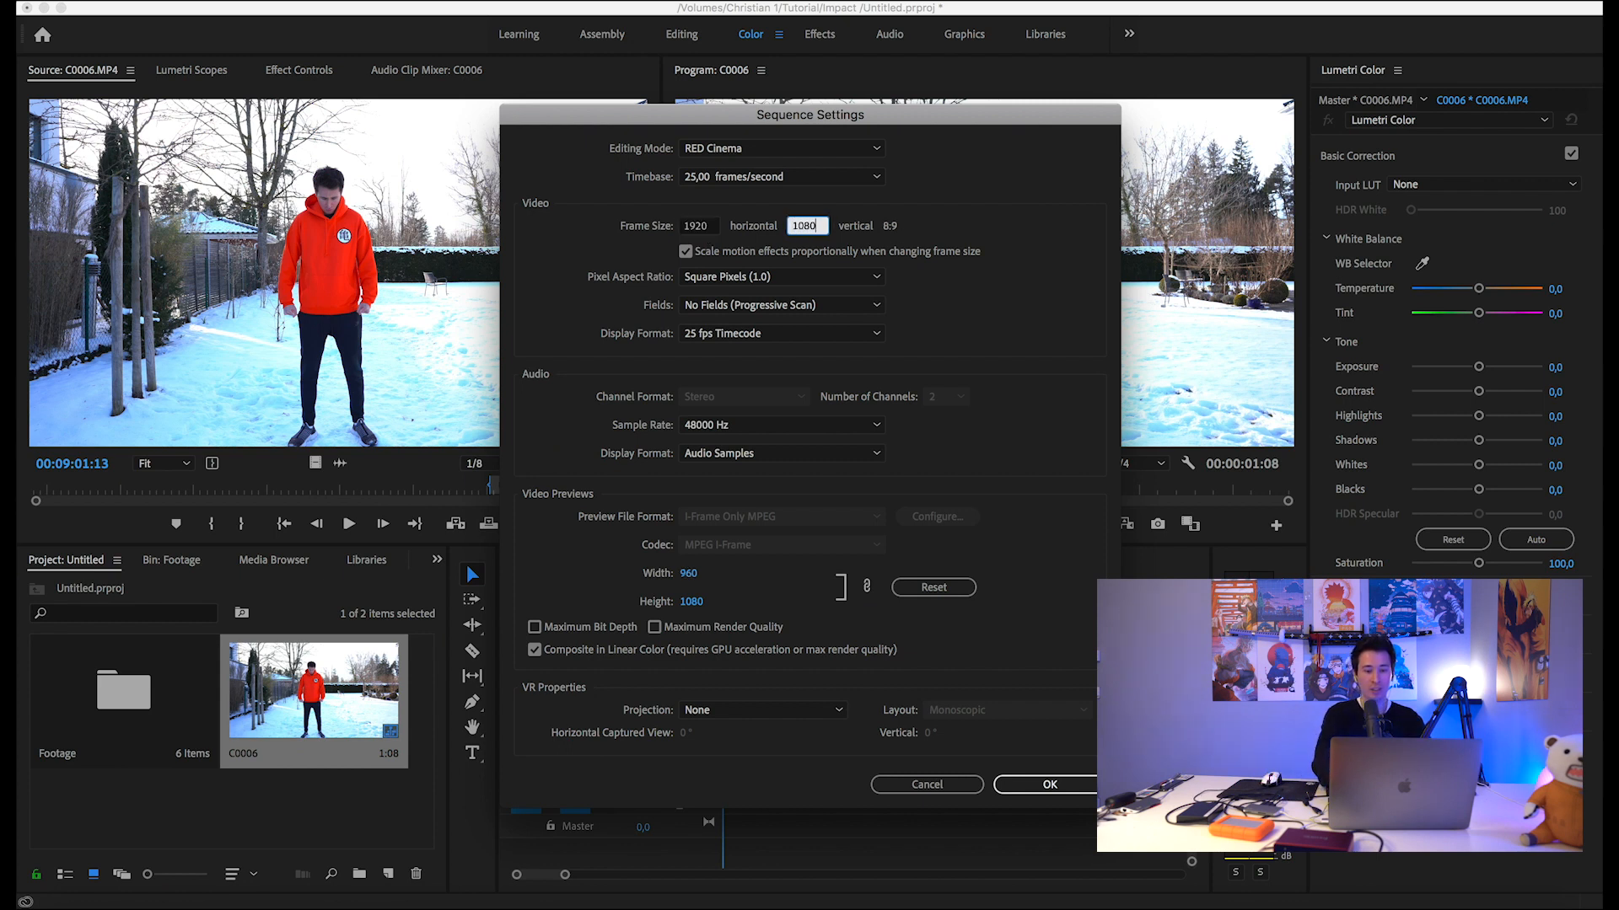
key("Return")
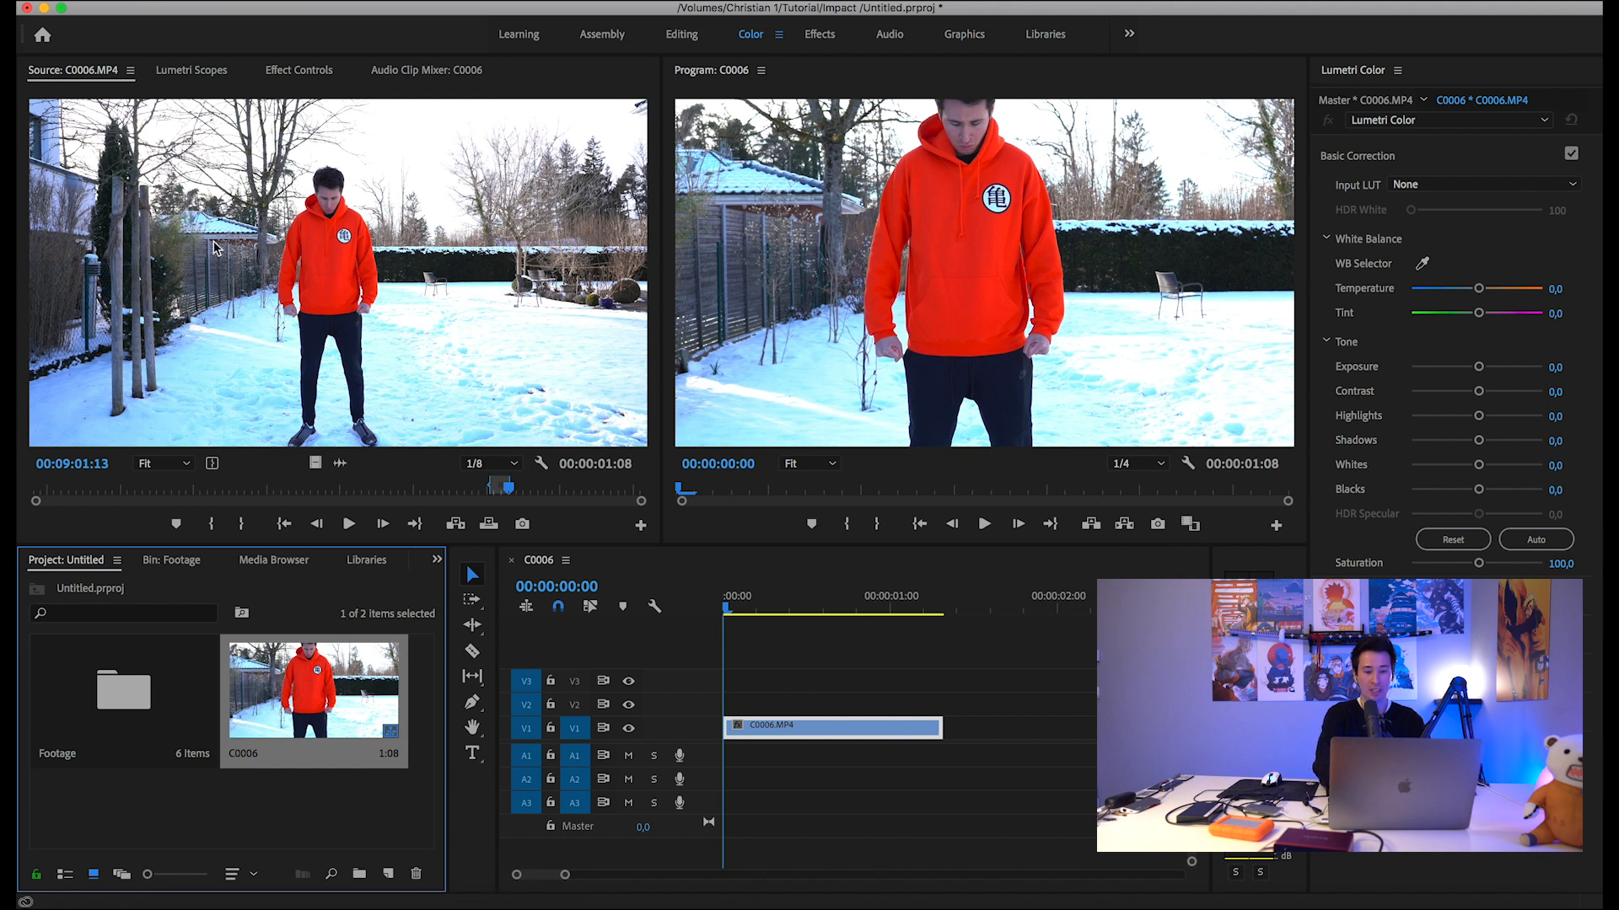
left_click(299, 74)
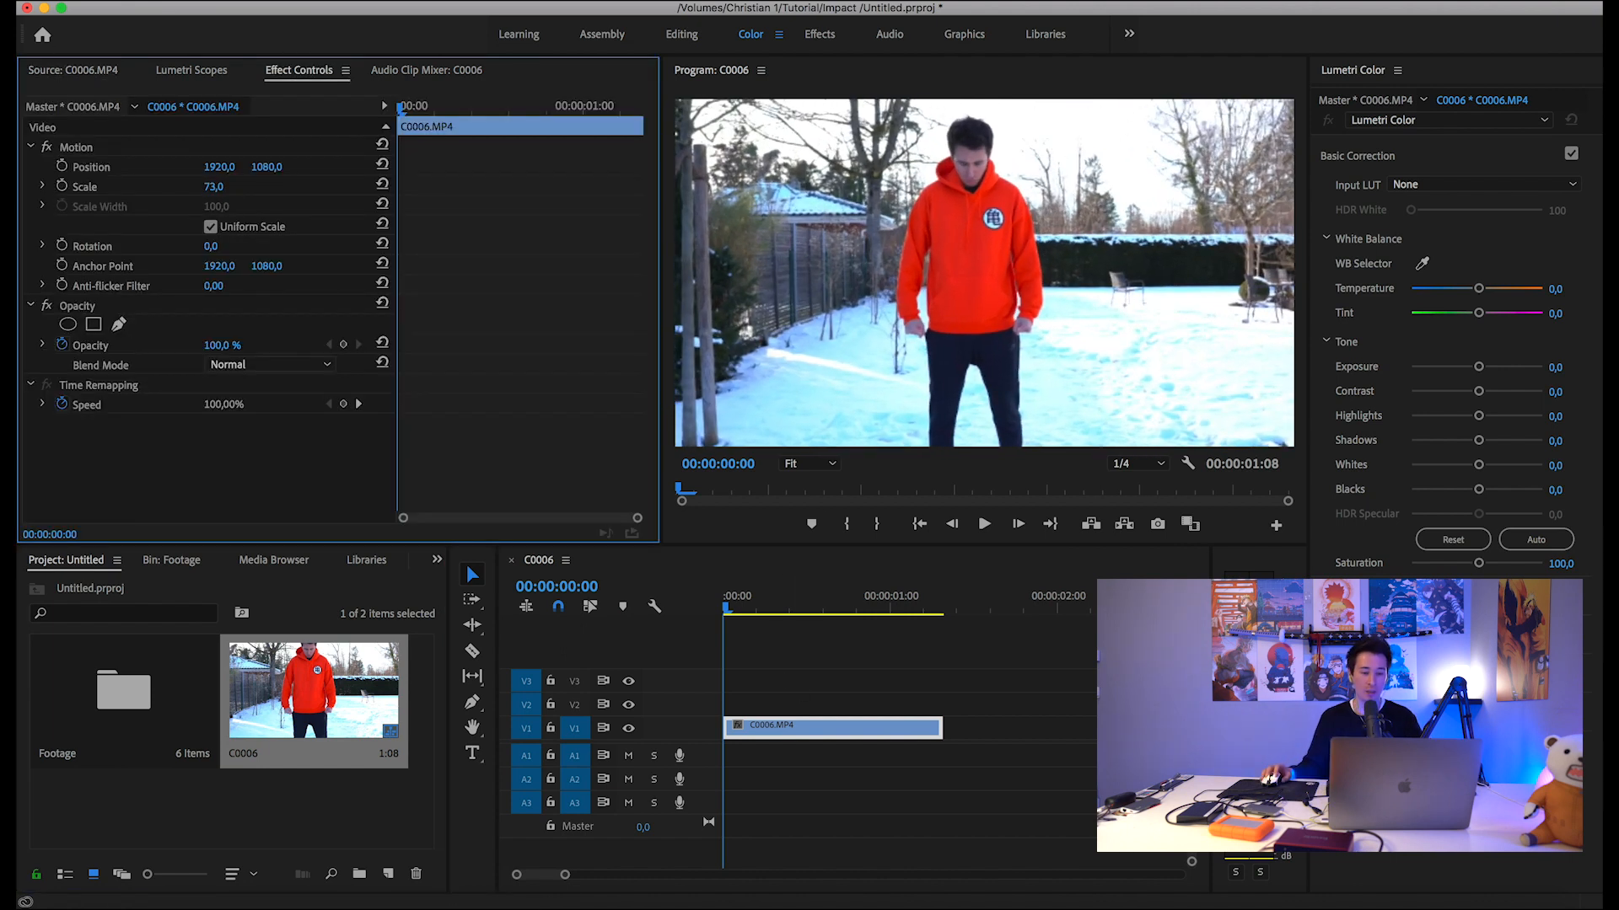
left_click_drag(219, 167, 229, 167)
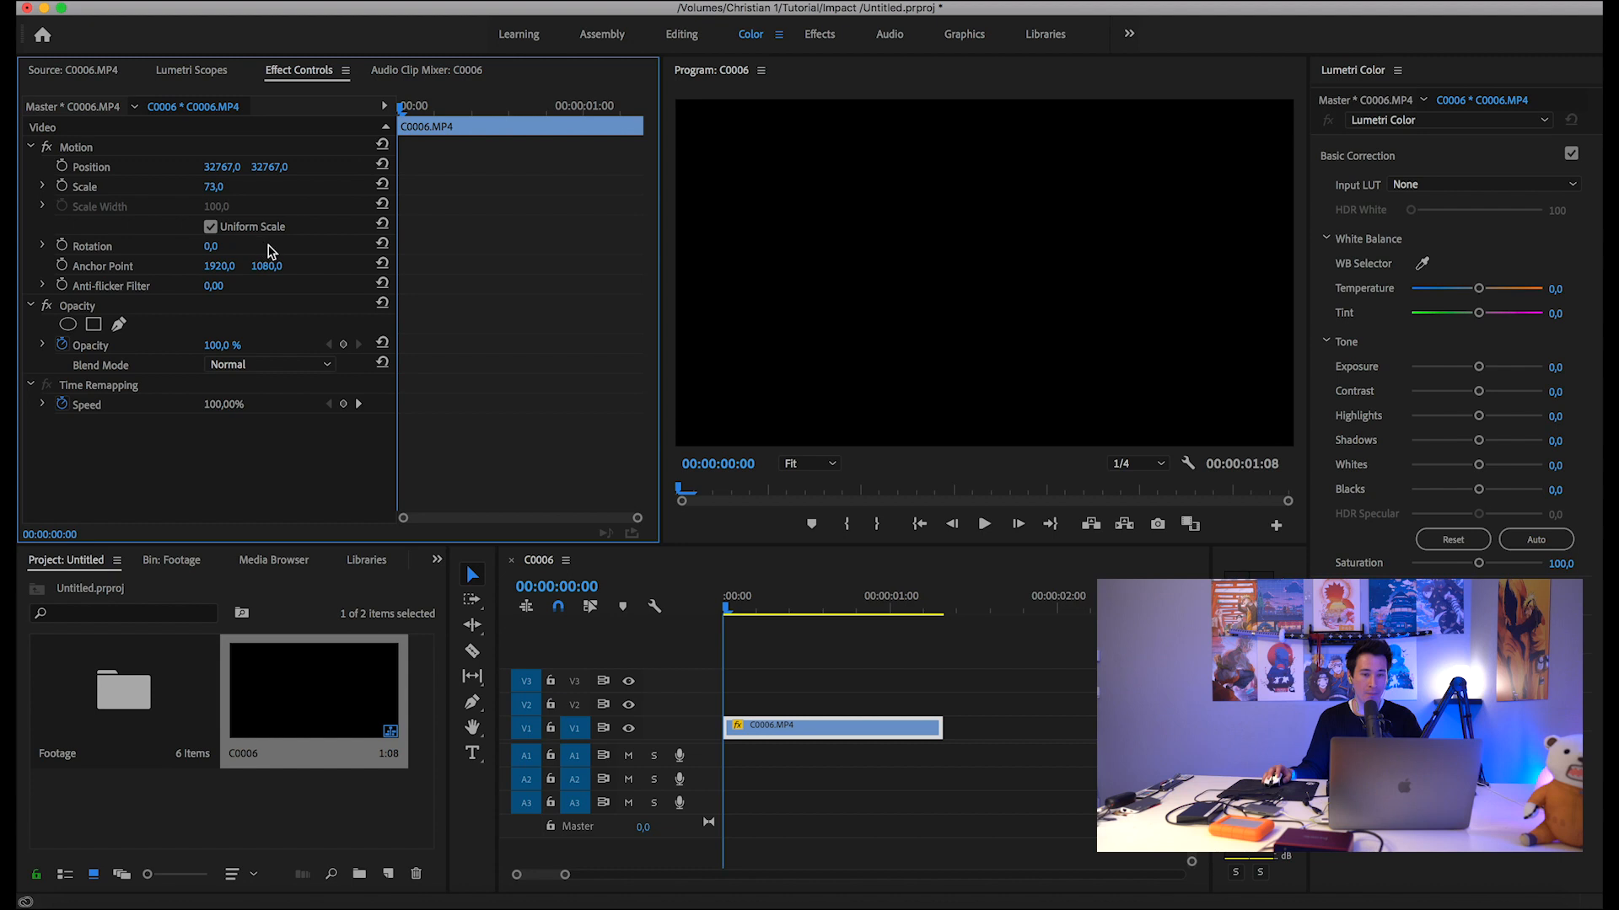
key("super+z")
key("super+z")
Scale the C0006.MP4 clip to 74 and set its horizontal position to 1021, checking the framing in playback.
left_click(858, 699)
left_click(850, 729)
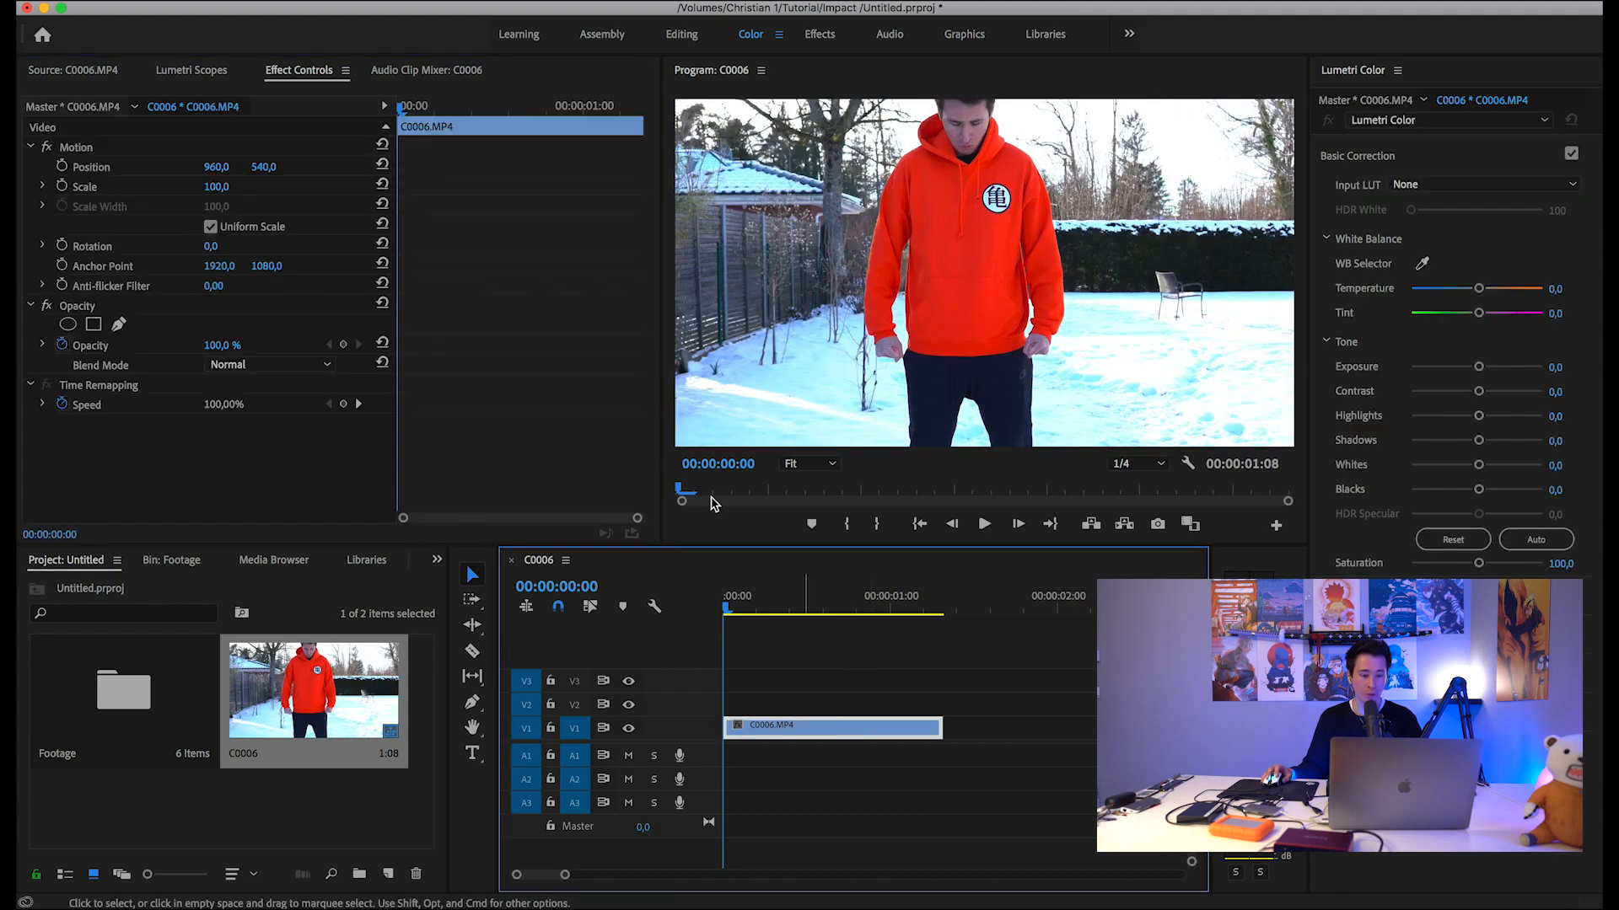
mouse_move(215, 187)
left_mouse_down()
mouse_move(189, 186)
mouse_move(297, 167)
mouse_move(221, 187)
mouse_move(193, 167)
left_mouse_up()
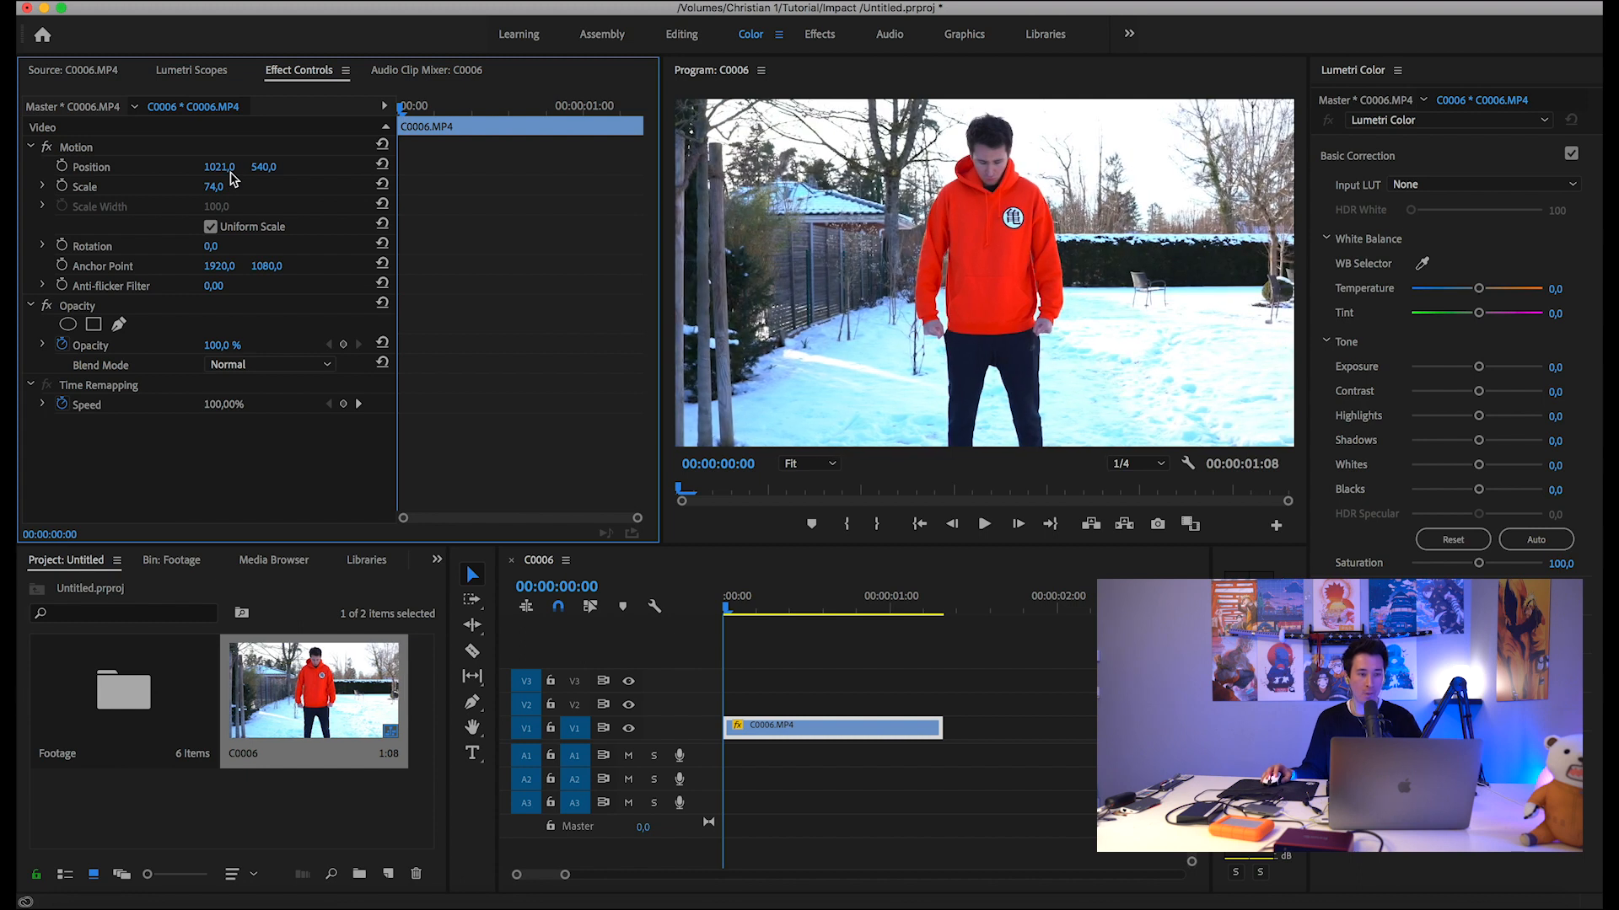
key("space")
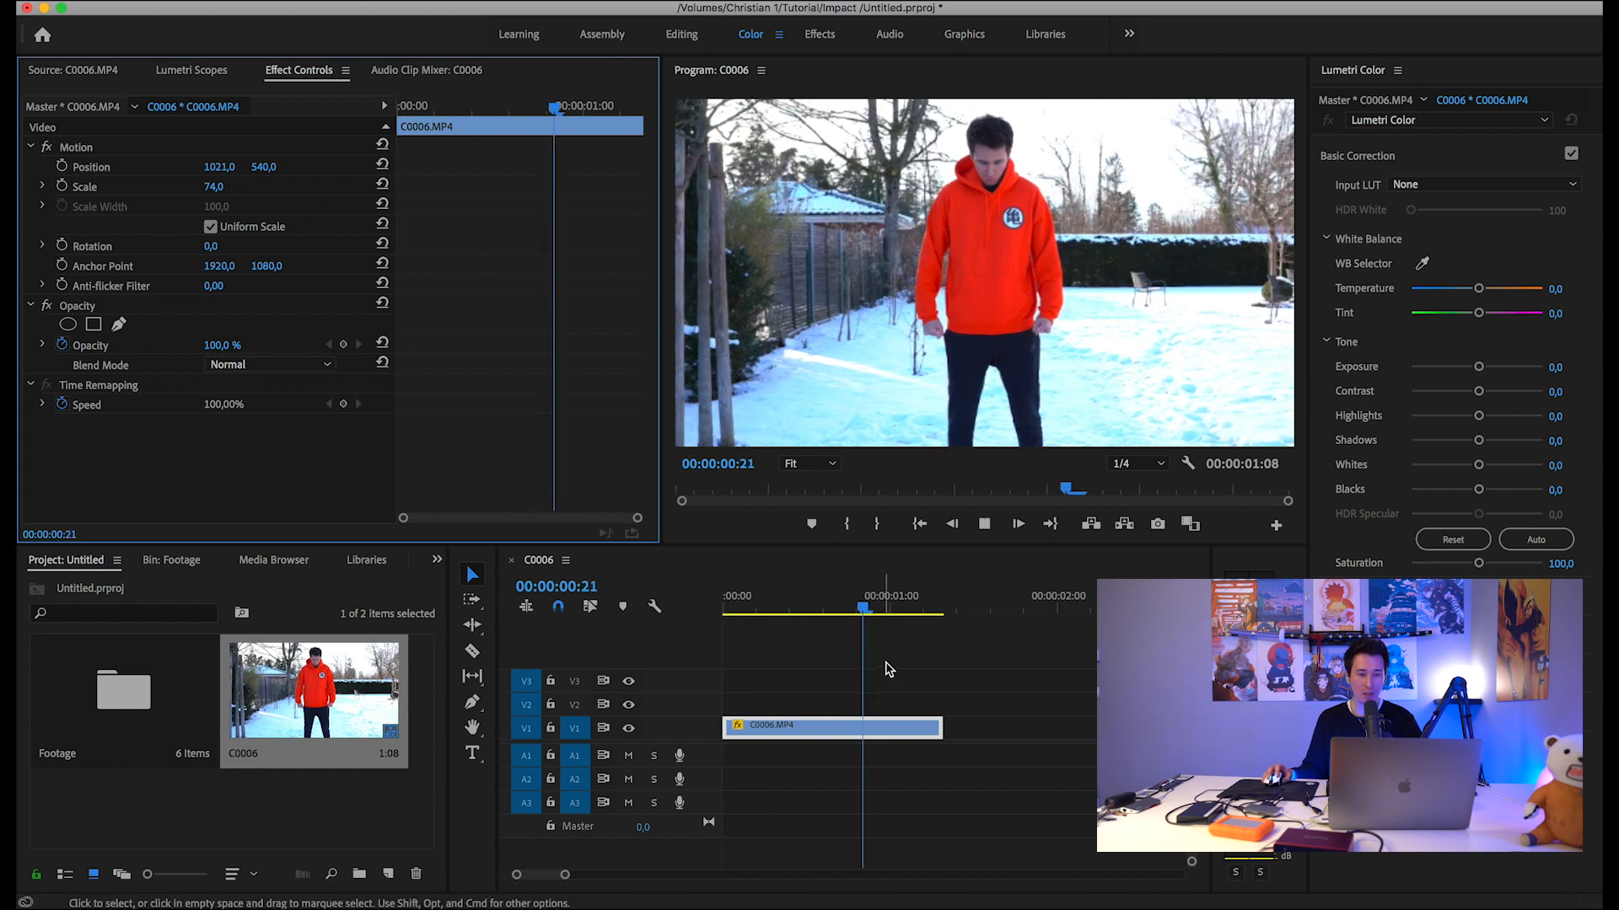
Mark C0010.MP4 from 00:11:01:19 to 00:11:05:07 and append its video directly after the first clip in the sequence.
double_click(123, 694)
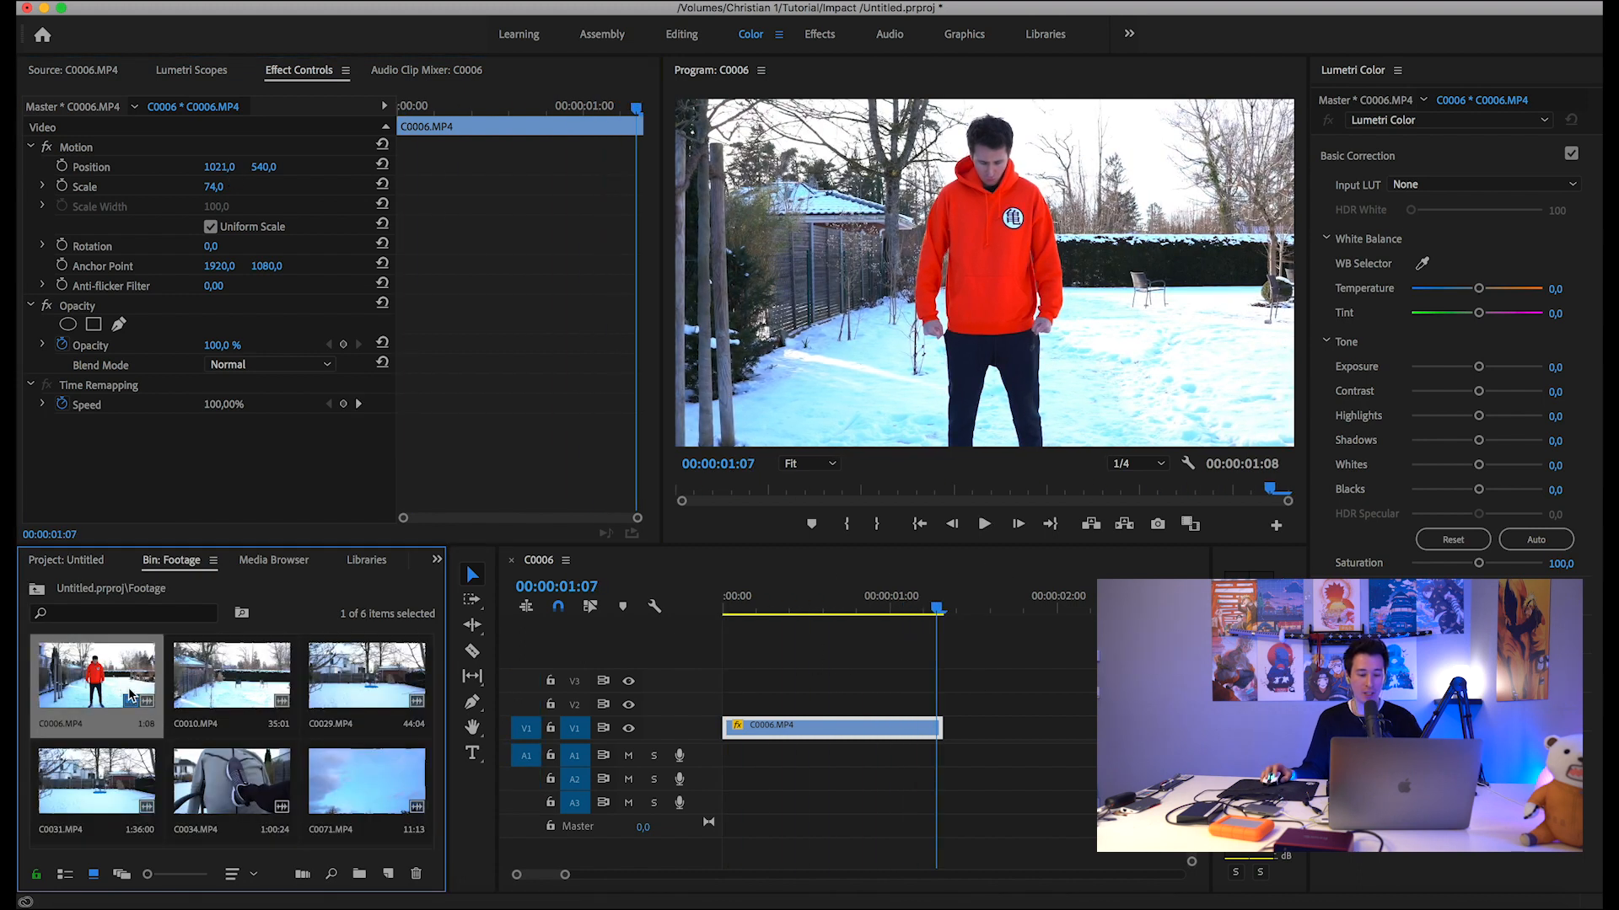
left_click(294, 742)
double_click(247, 700)
left_click_drag(375, 495, 516, 508)
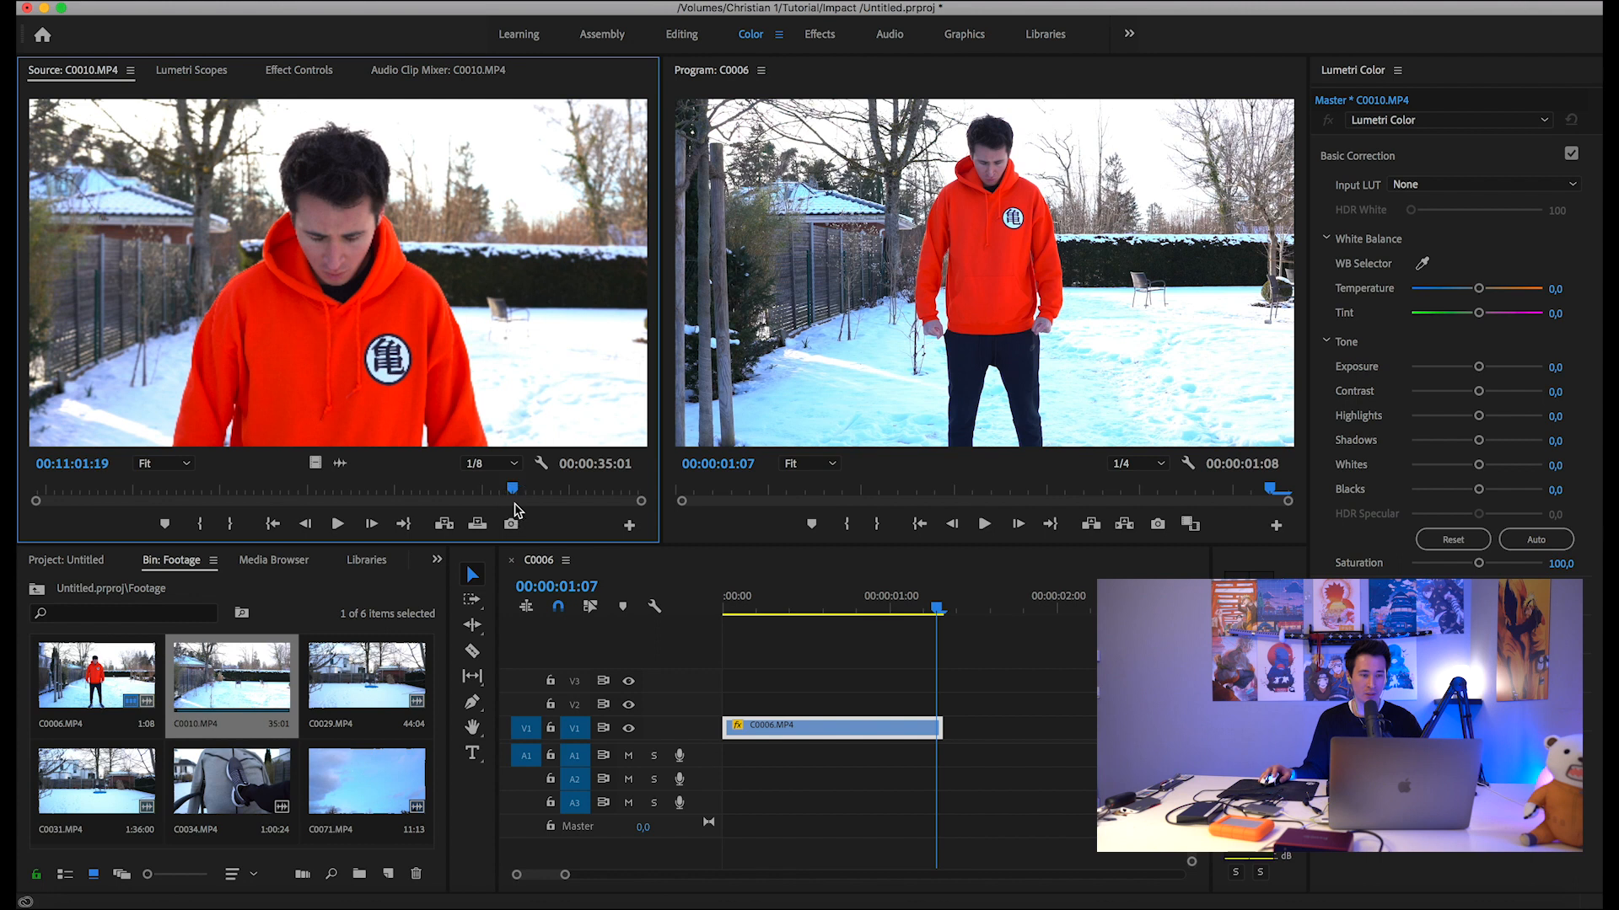
key("i")
key("space")
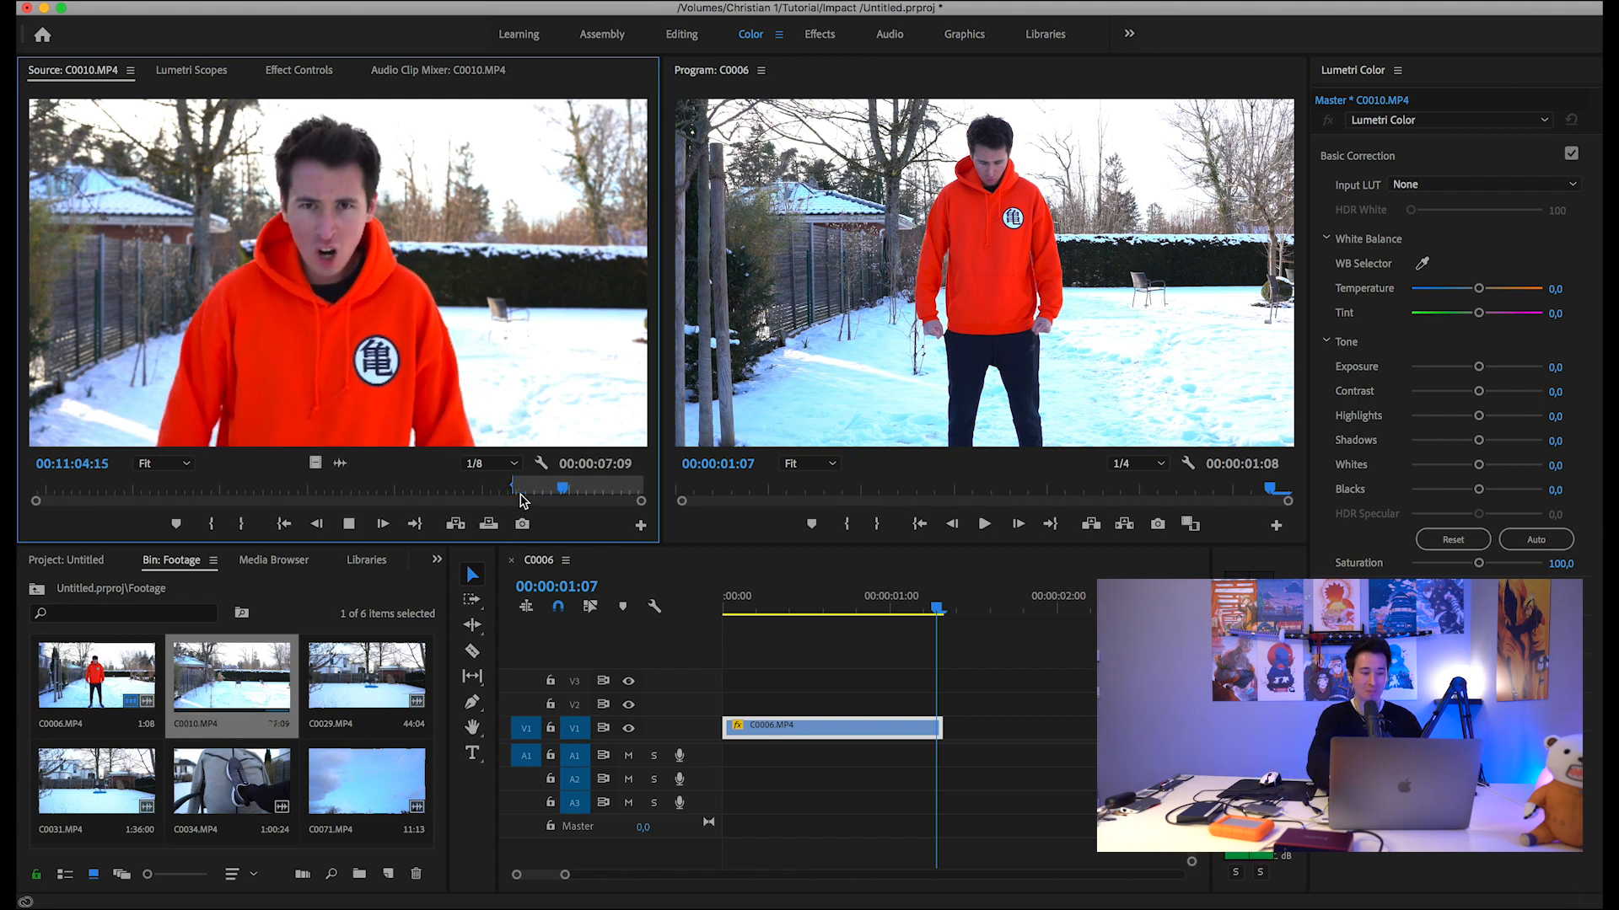
key("space")
key("o")
key("space")
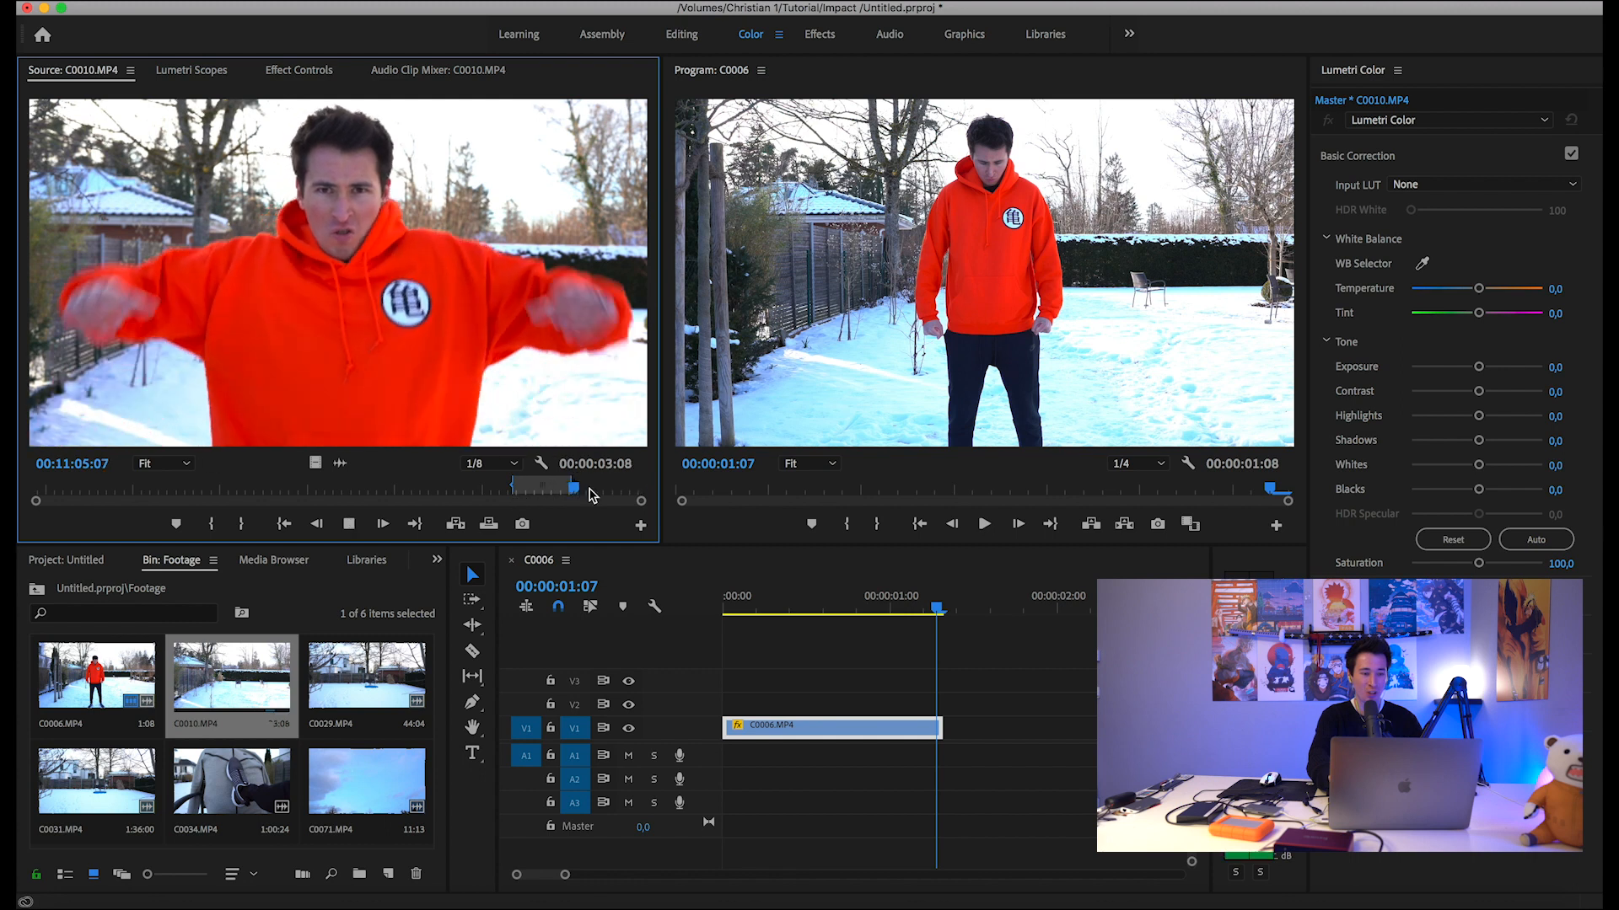
key("o")
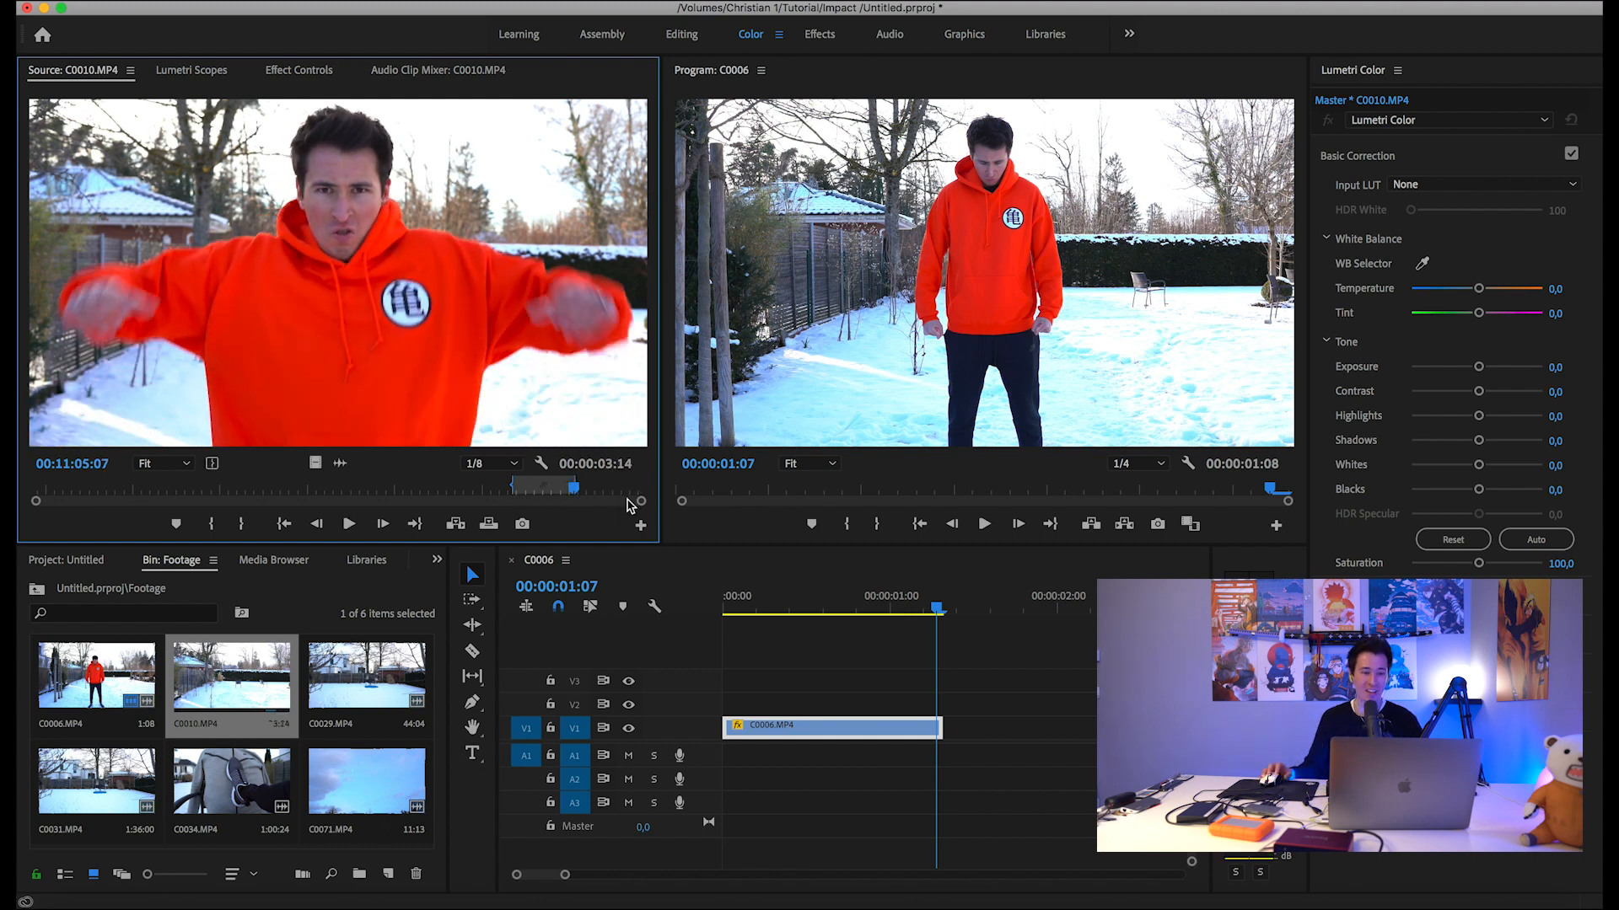
left_click_drag(316, 463, 956, 725)
left_click_drag(564, 875, 599, 874)
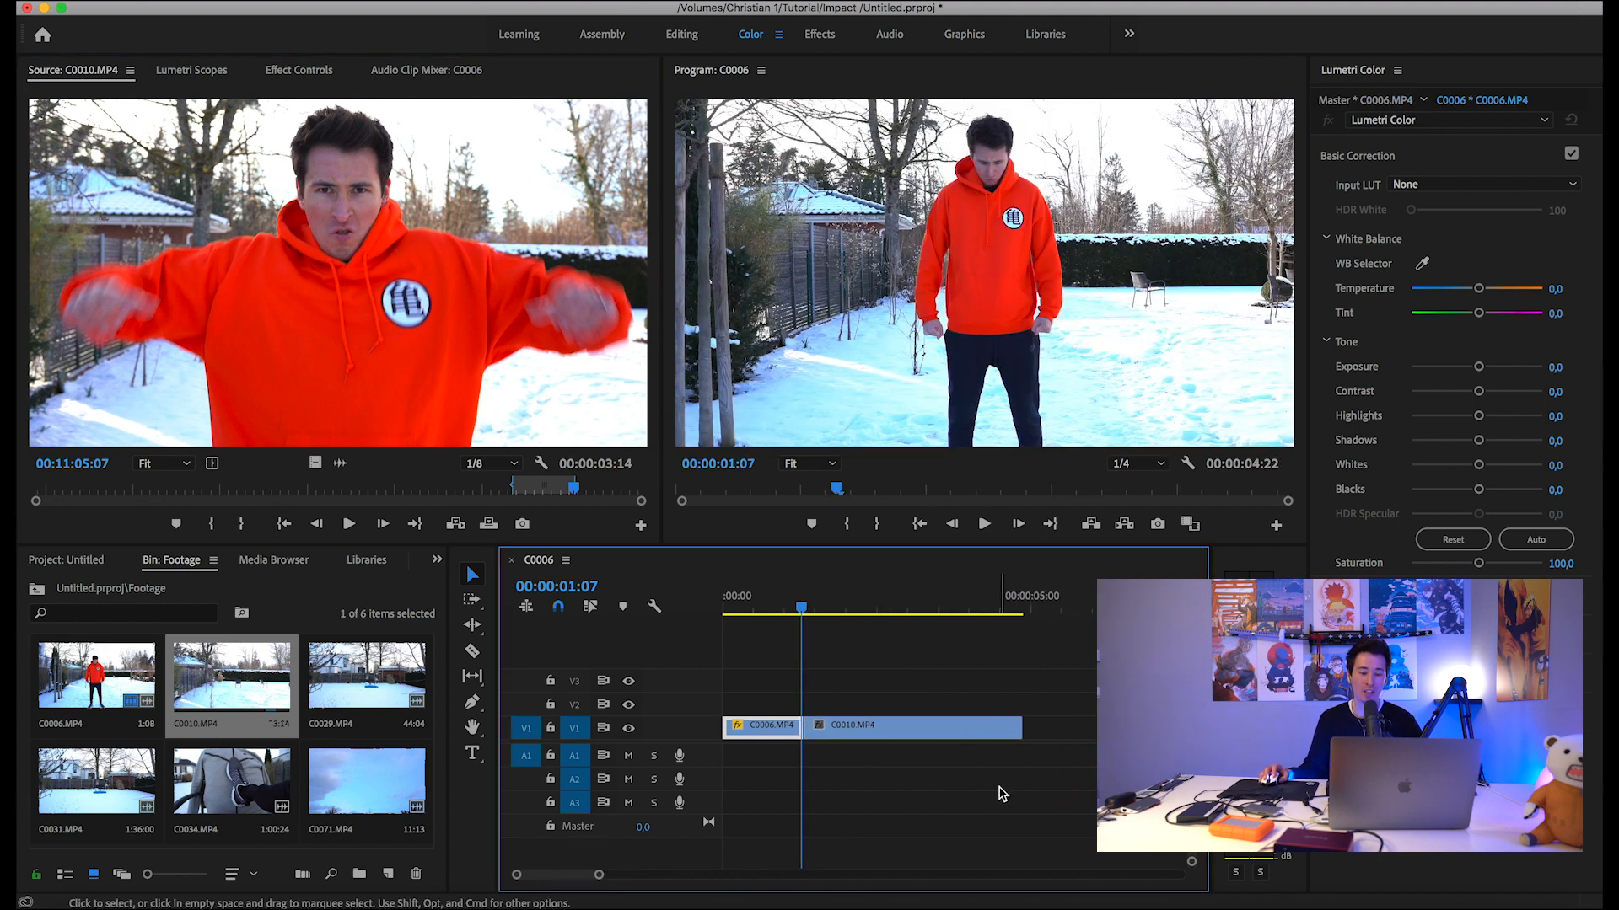
Scale the C0010.MP4 clip to 55 and set its vertical position to 495, checking the framing through to the clip's end.
mouse_move(801, 605)
left_mouse_down()
mouse_move(828, 609)
mouse_move(785, 611)
mouse_move(822, 607)
left_mouse_up()
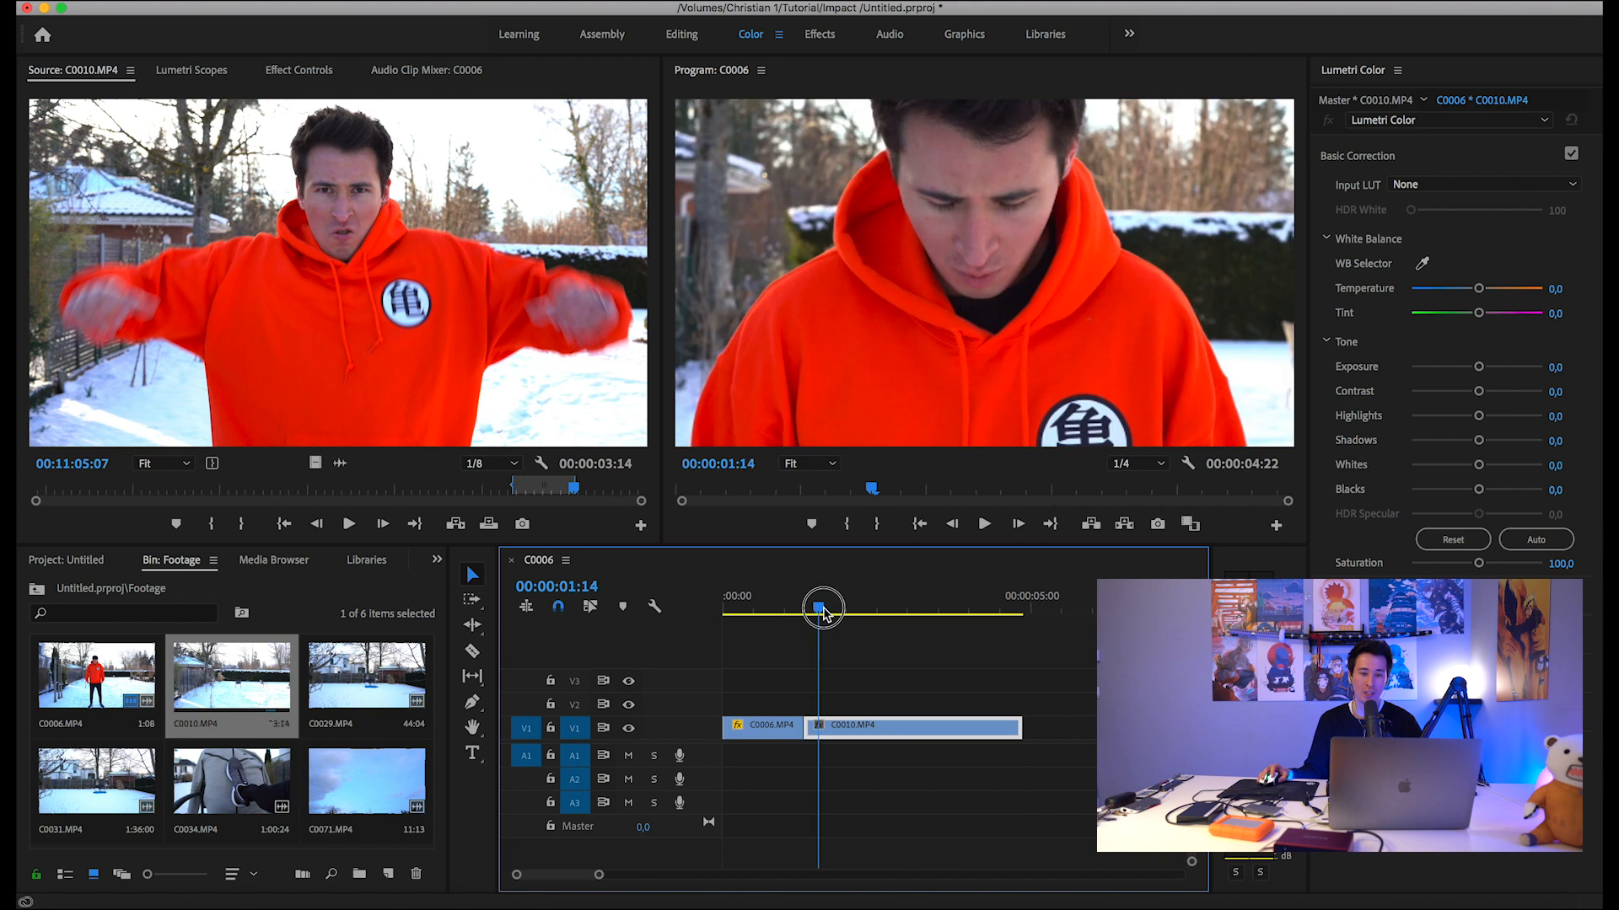
left_click(292, 71)
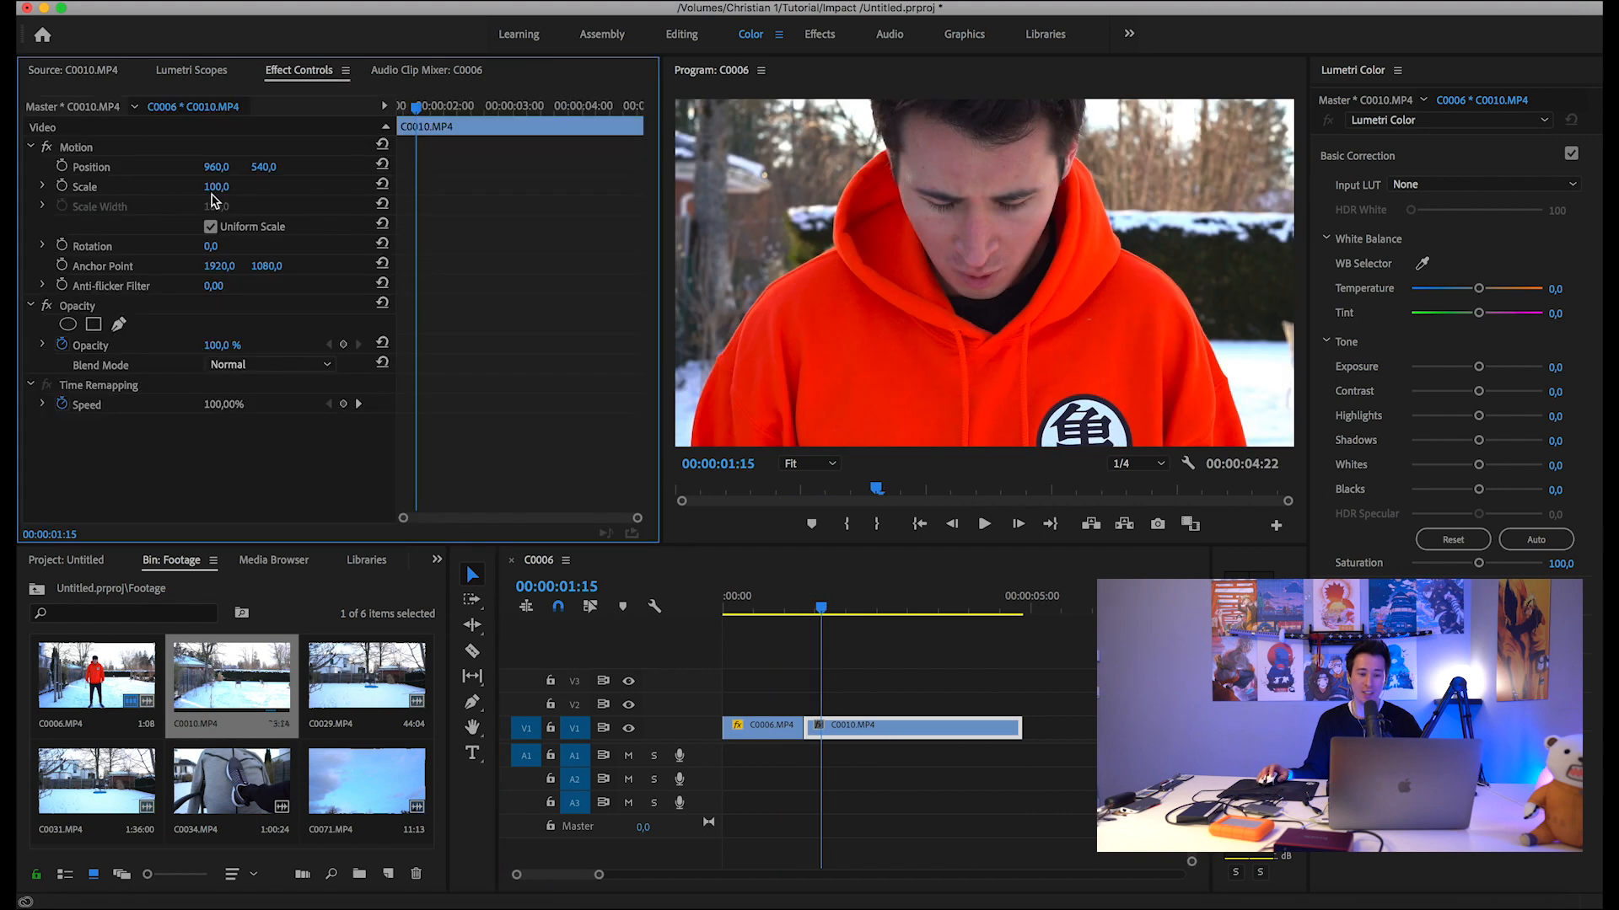
left_click_drag(217, 187, 179, 187)
left_click_drag(275, 168, 238, 169)
left_click_drag(820, 607, 1016, 591)
key("space")
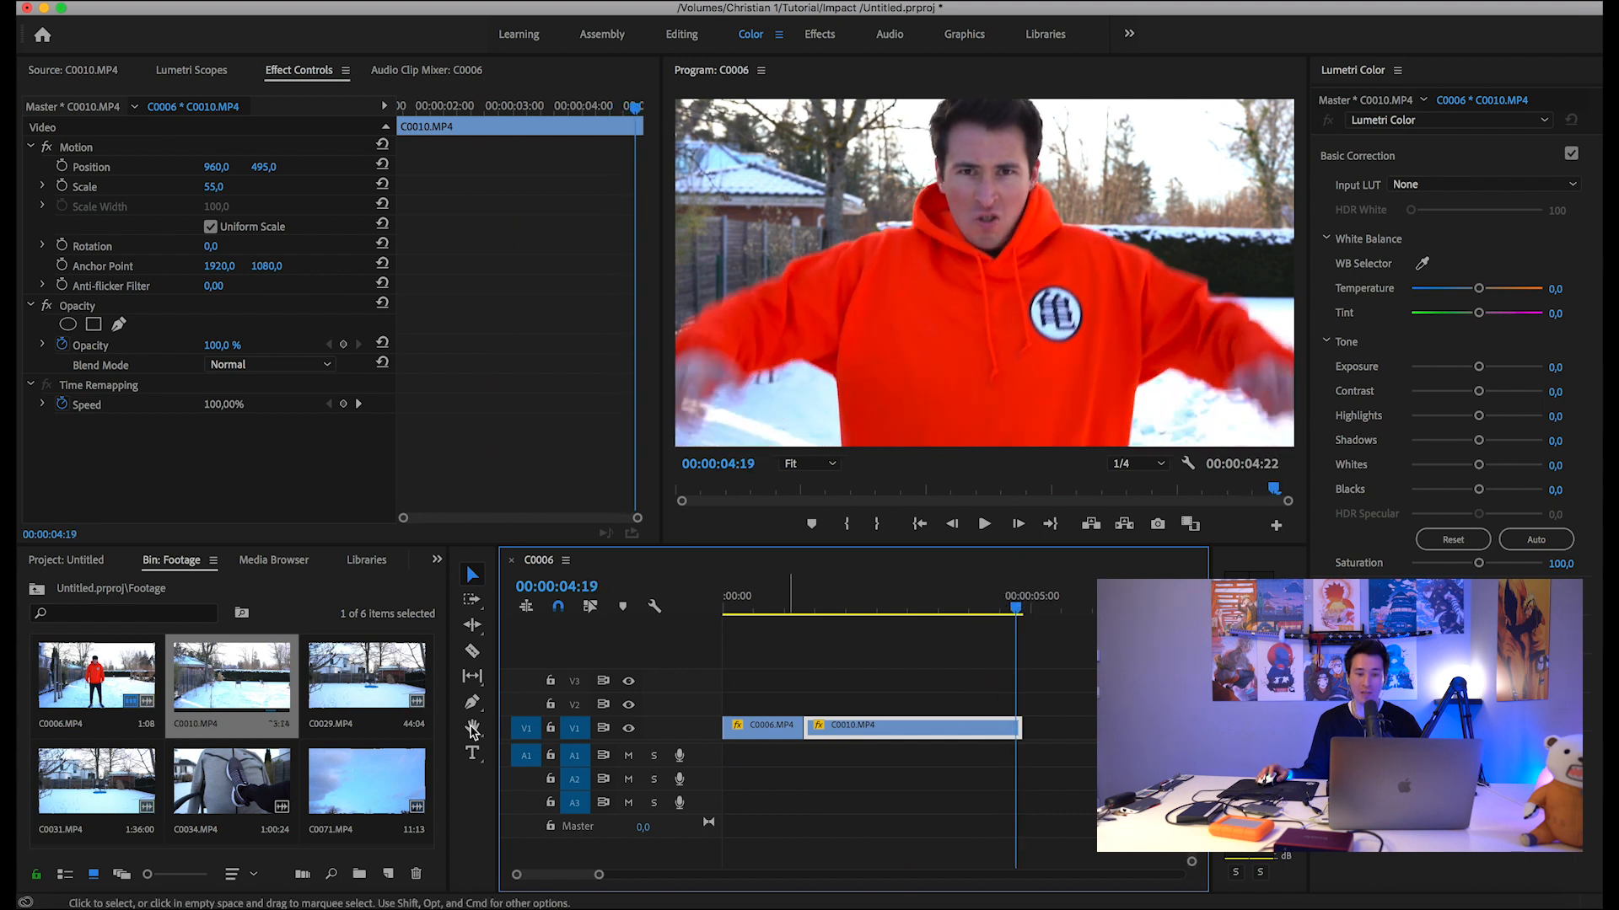
Find the kick against the grey jacket in C0034.MP4 and mark the section from 00:29:09:12 to 00:29:10:08.
double_click(253, 799)
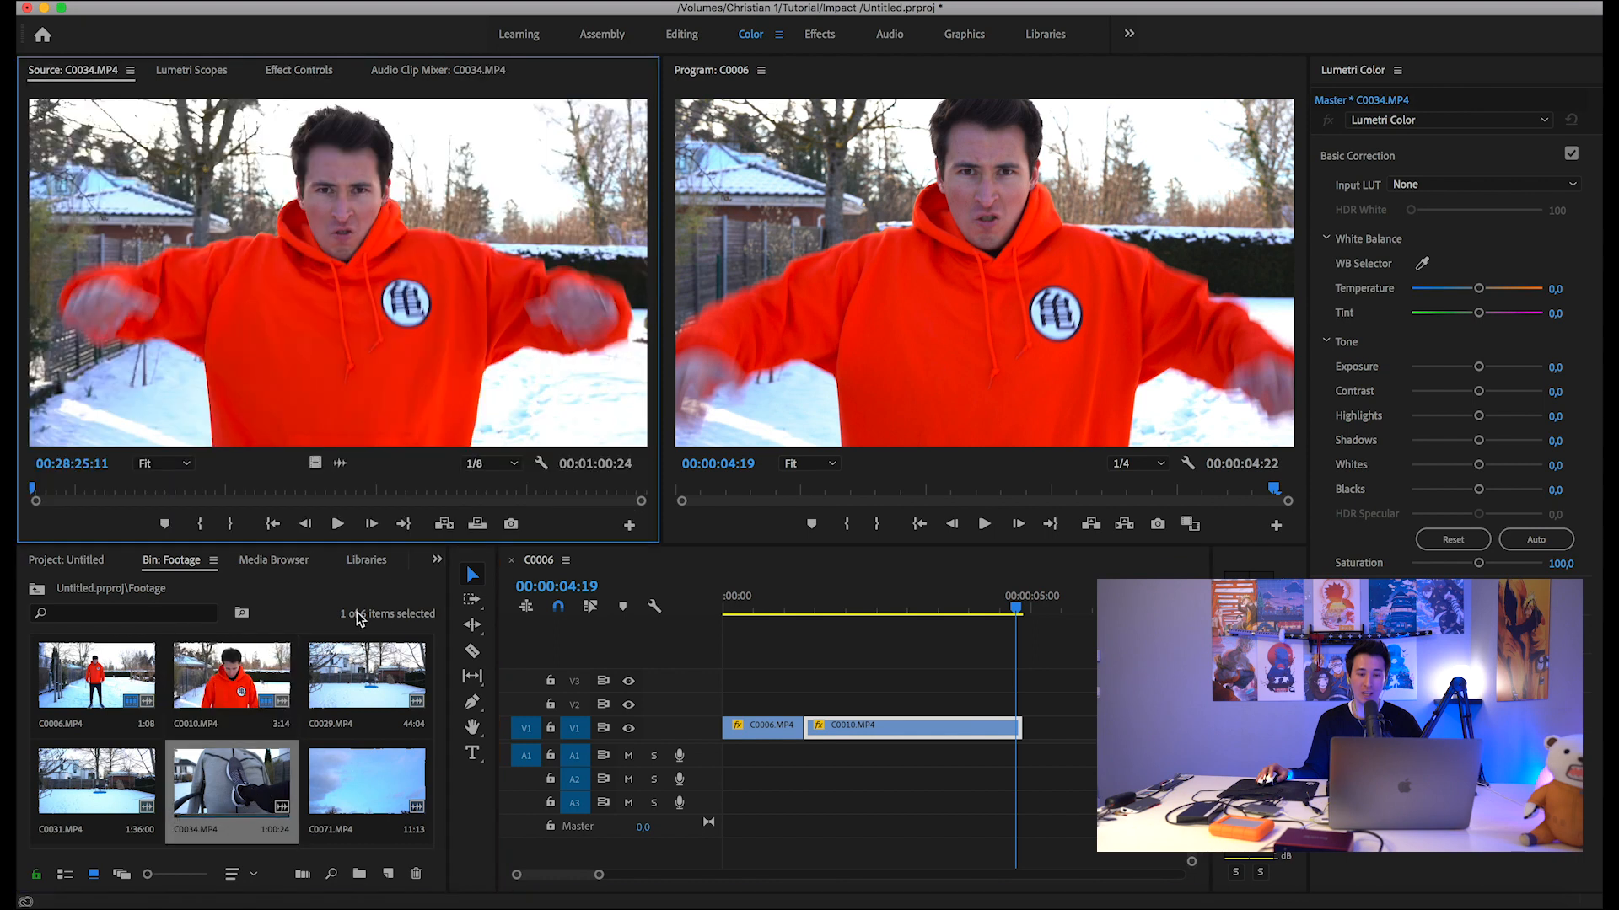
left_click_drag(594, 869, 615, 874)
left_click_drag(172, 497, 341, 504)
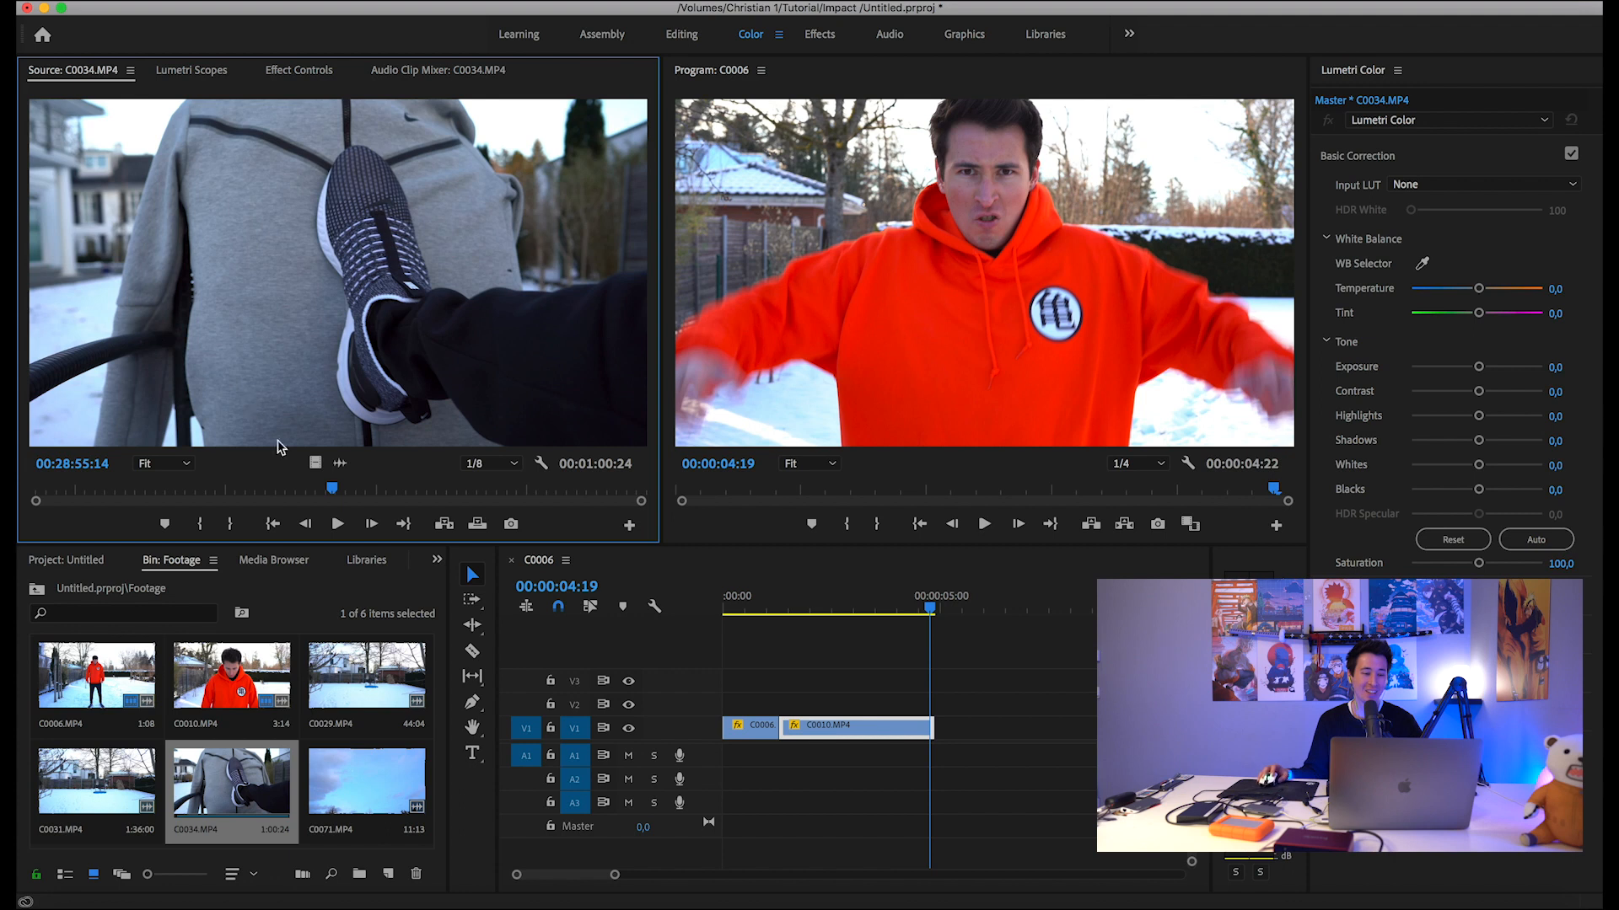
left_click_drag(329, 491, 485, 501)
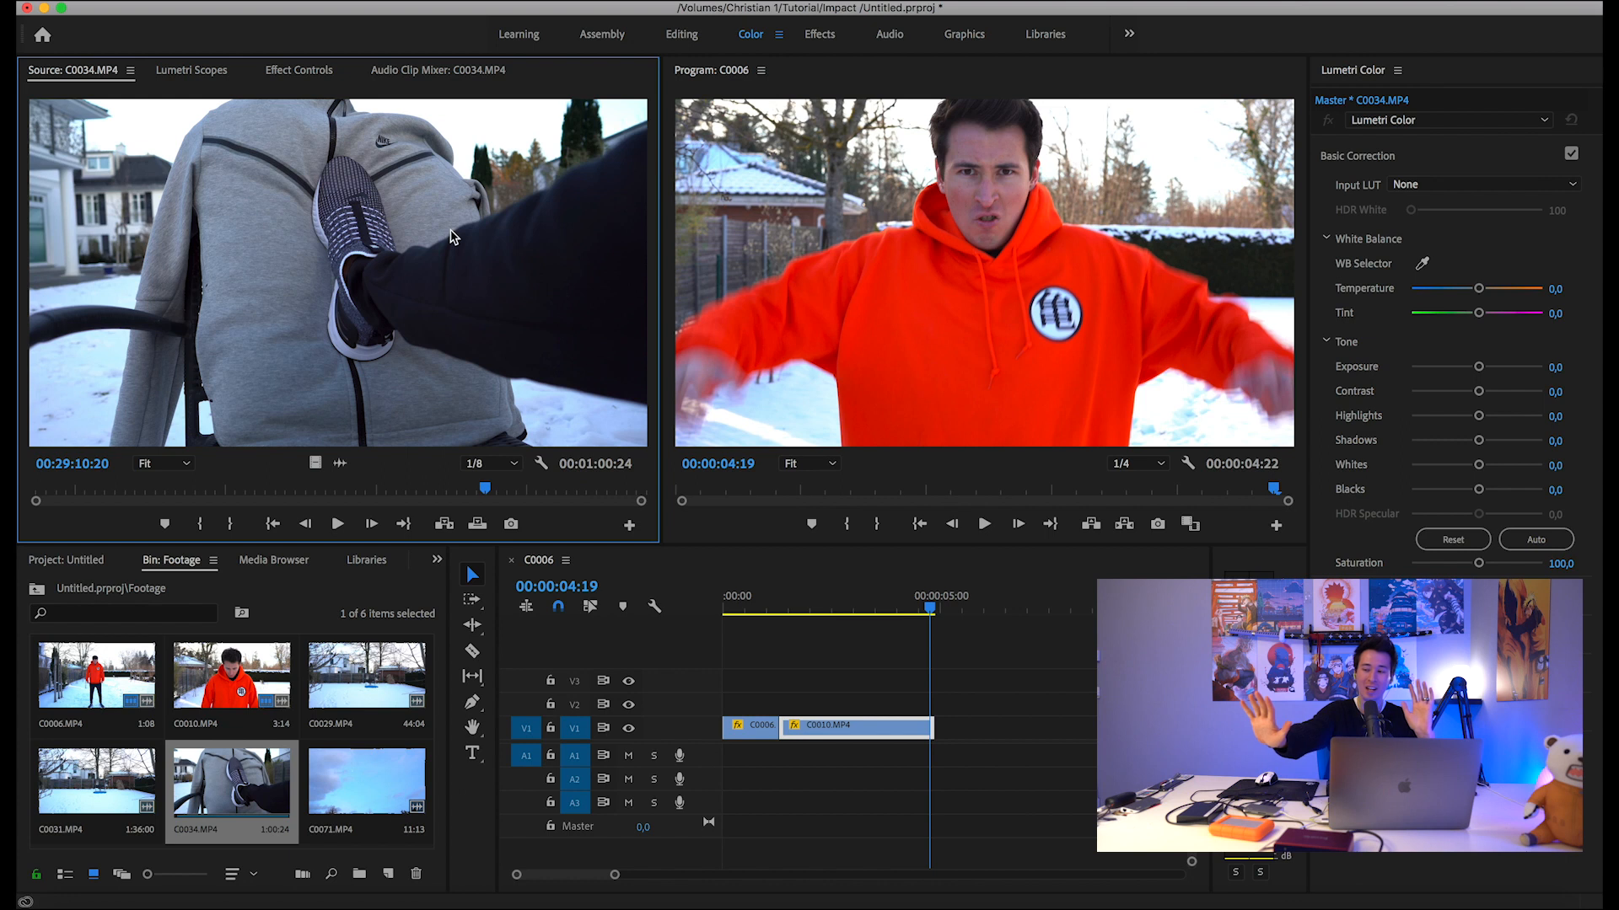
left_click(469, 488)
left_click_drag(469, 487, 476, 487)
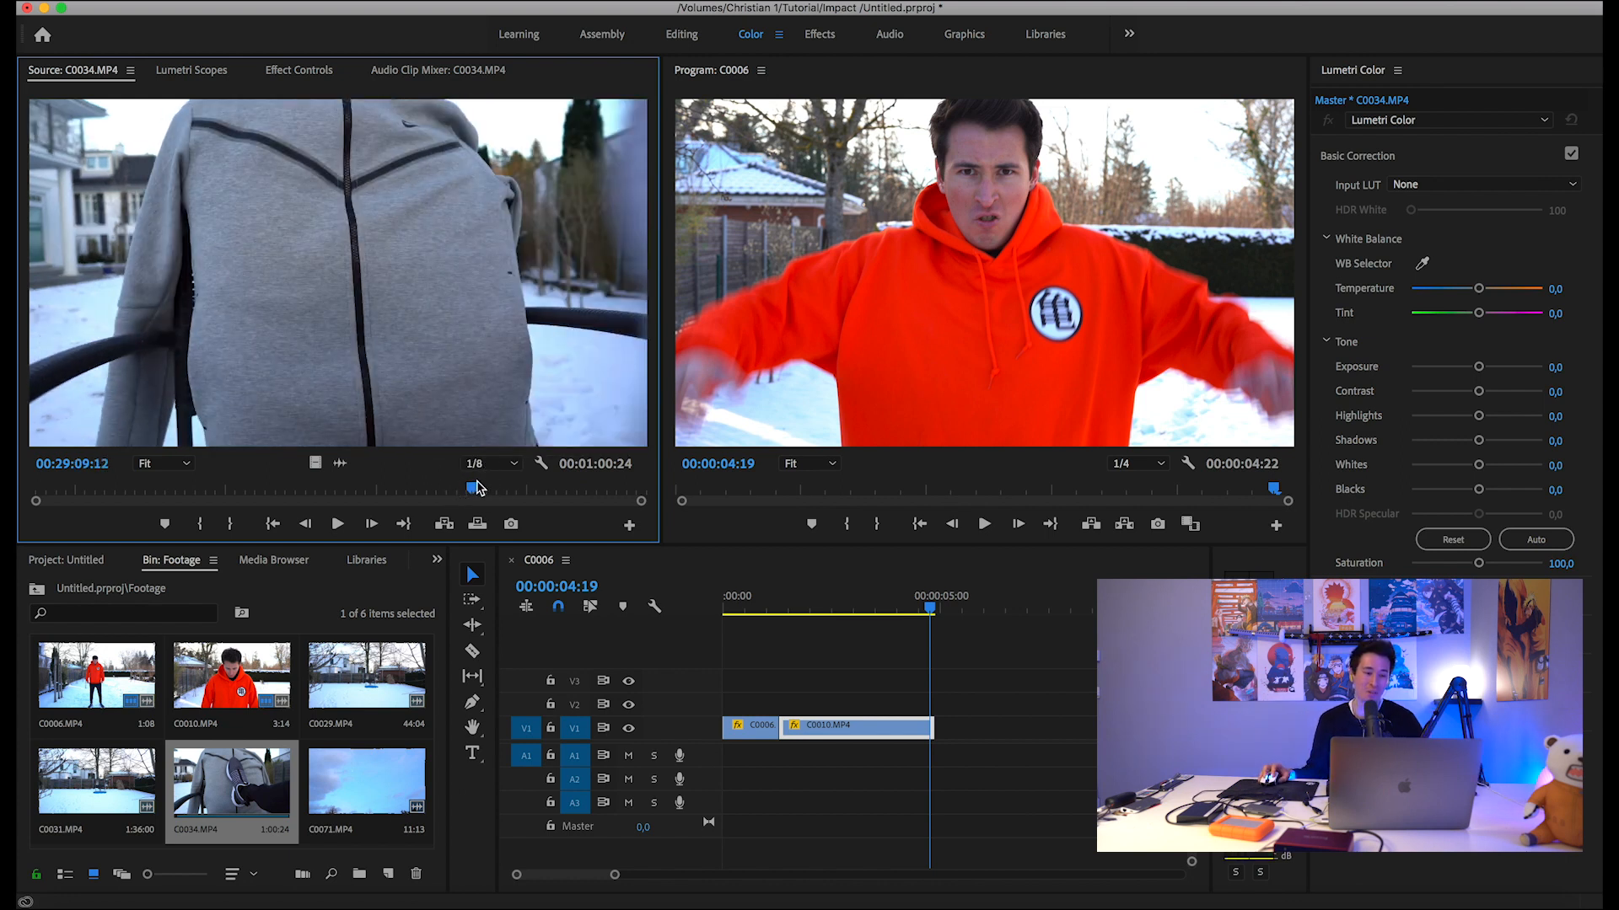
key("i")
key("space")
key("space")
key("o")
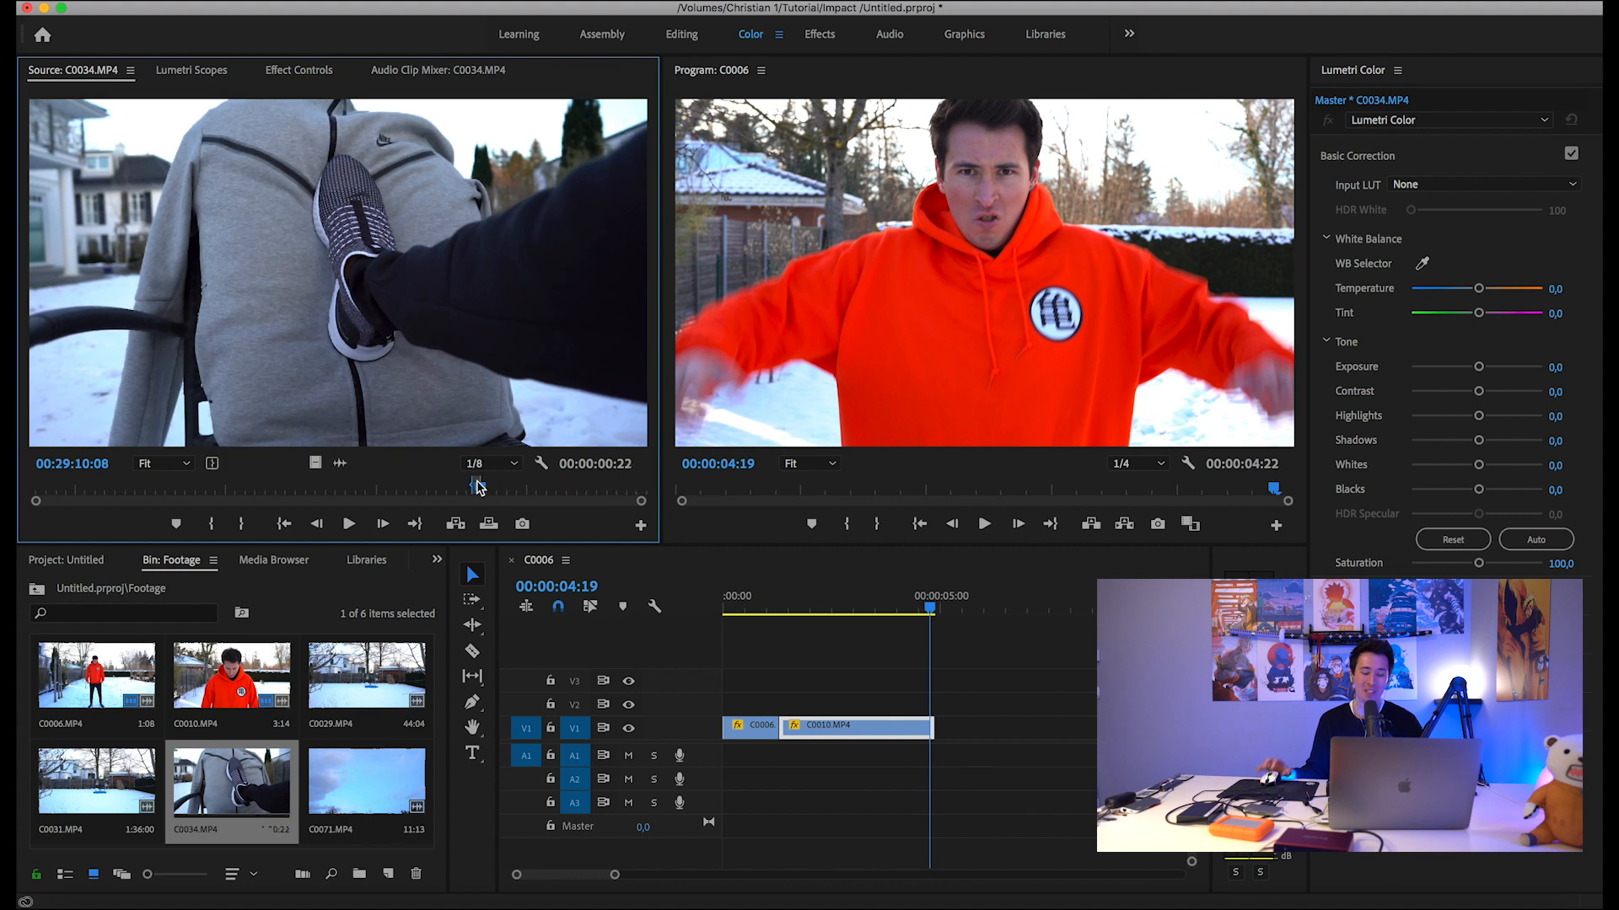
Append the marked C0034.MP4 video after the C0010.MP4 clip and play the result.
left_click_drag(314, 463, 952, 730)
left_click(952, 731)
key("space")
key("space")
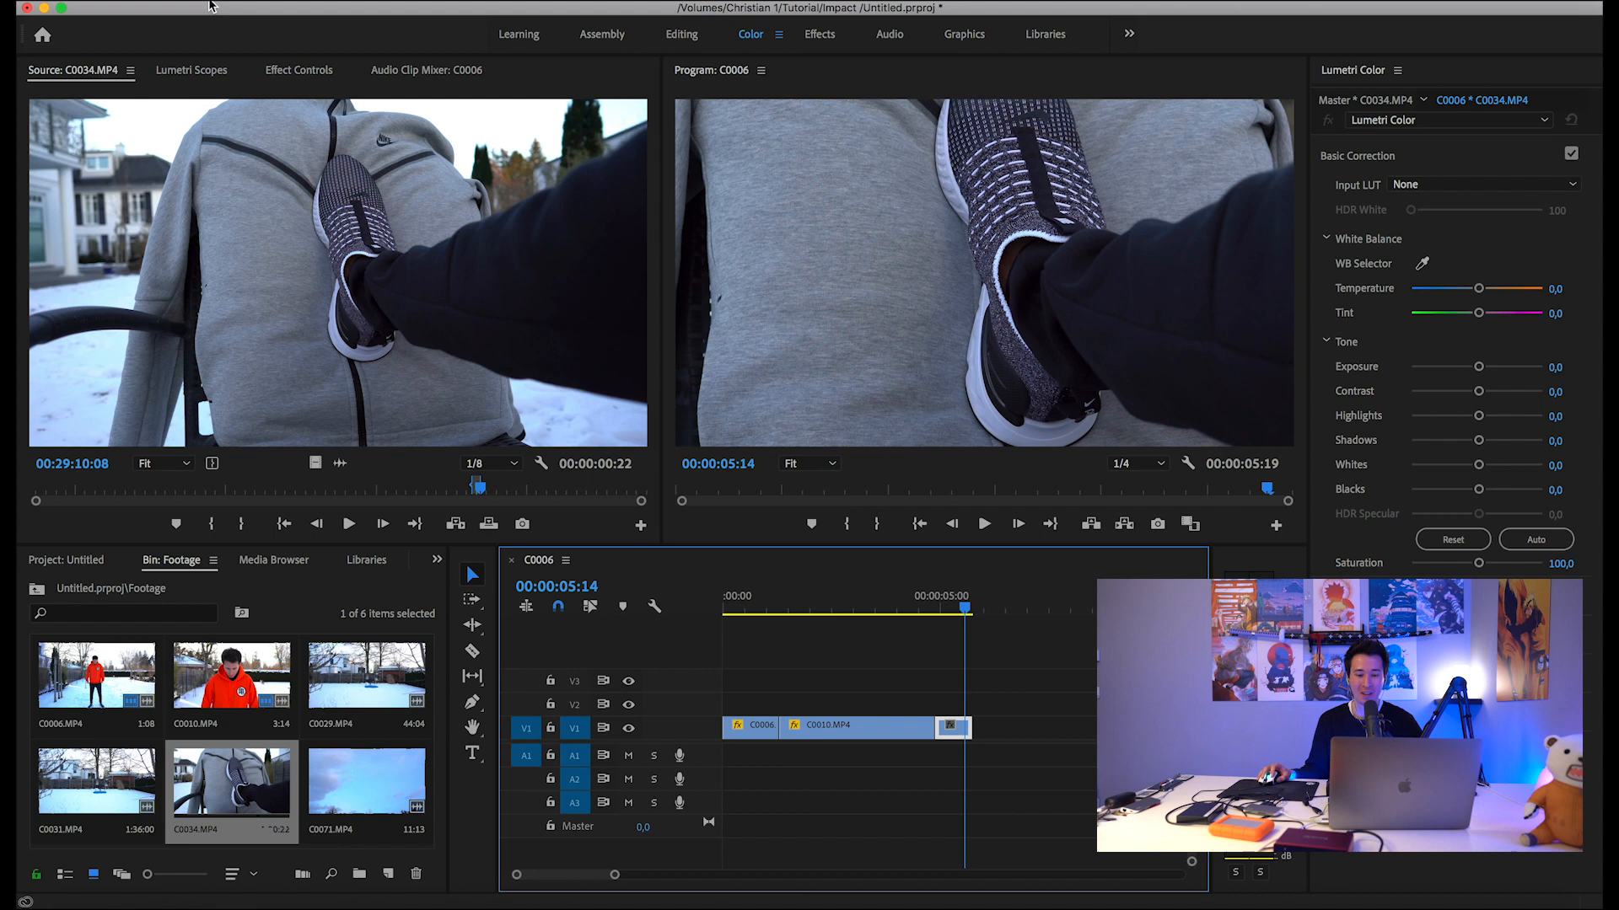
Set the C0034.MP4 clip's scale to 99 and its position to 875, 662, reviewing the framing of the kick.
left_click(288, 71)
left_click_drag(222, 191, 366, 167)
left_click(961, 614)
mouse_move(944, 614)
left_mouse_down()
mouse_move(958, 601)
mouse_move(922, 605)
mouse_move(963, 600)
left_mouse_up()
key("space")
left_click_drag(211, 186, 222, 186)
left_click_drag(948, 585, 932, 591)
key("space")
key("space")
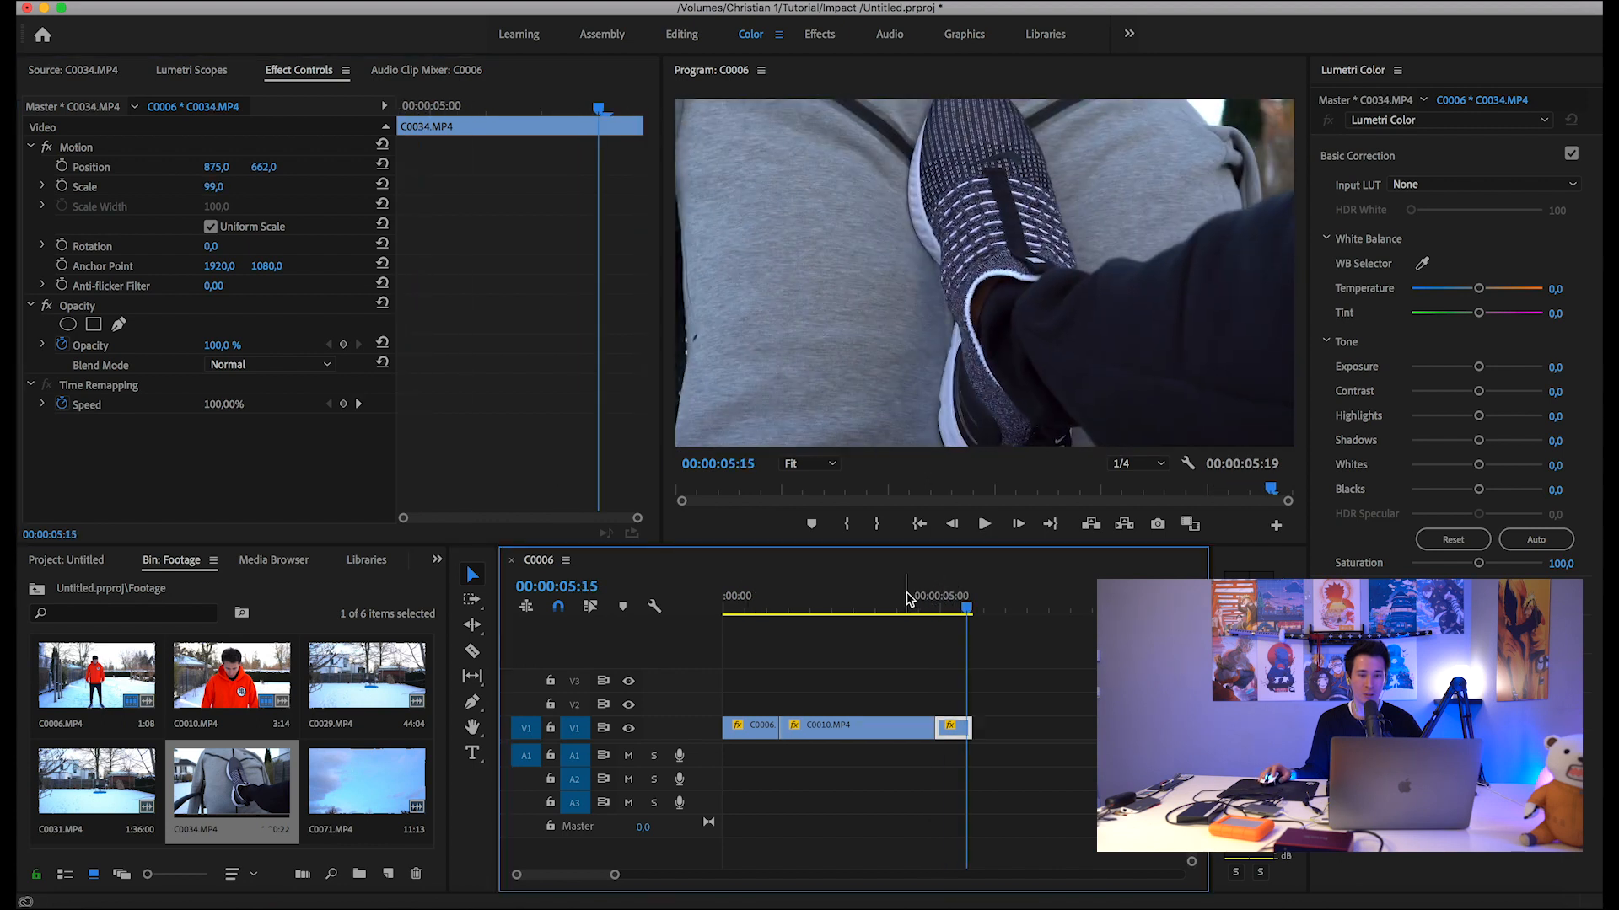
Extend the end of the C0034.MP4 clip so the sequence ends at 00:00:06:00, reviewing the cut from the previous clip.
left_click_drag(972, 727, 988, 728)
key("space")
key("space")
mouse_move(985, 609)
left_mouse_down()
mouse_move(933, 607)
mouse_move(957, 609)
left_mouse_up()
key("space")
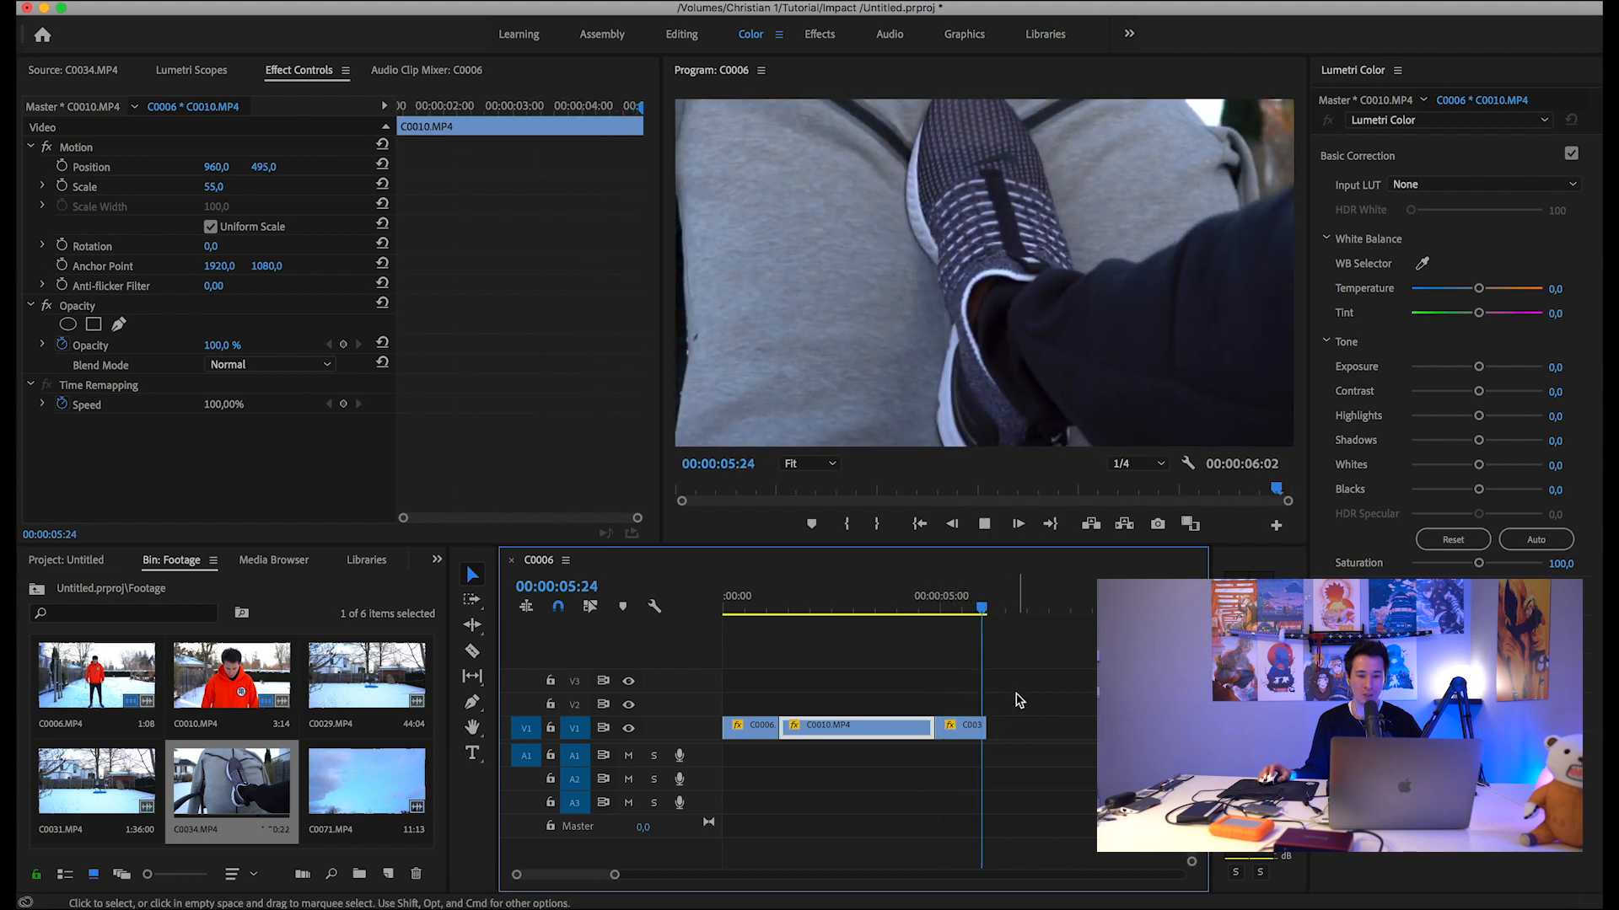
left_click_drag(995, 729, 989, 728)
left_click_drag(982, 595, 933, 597)
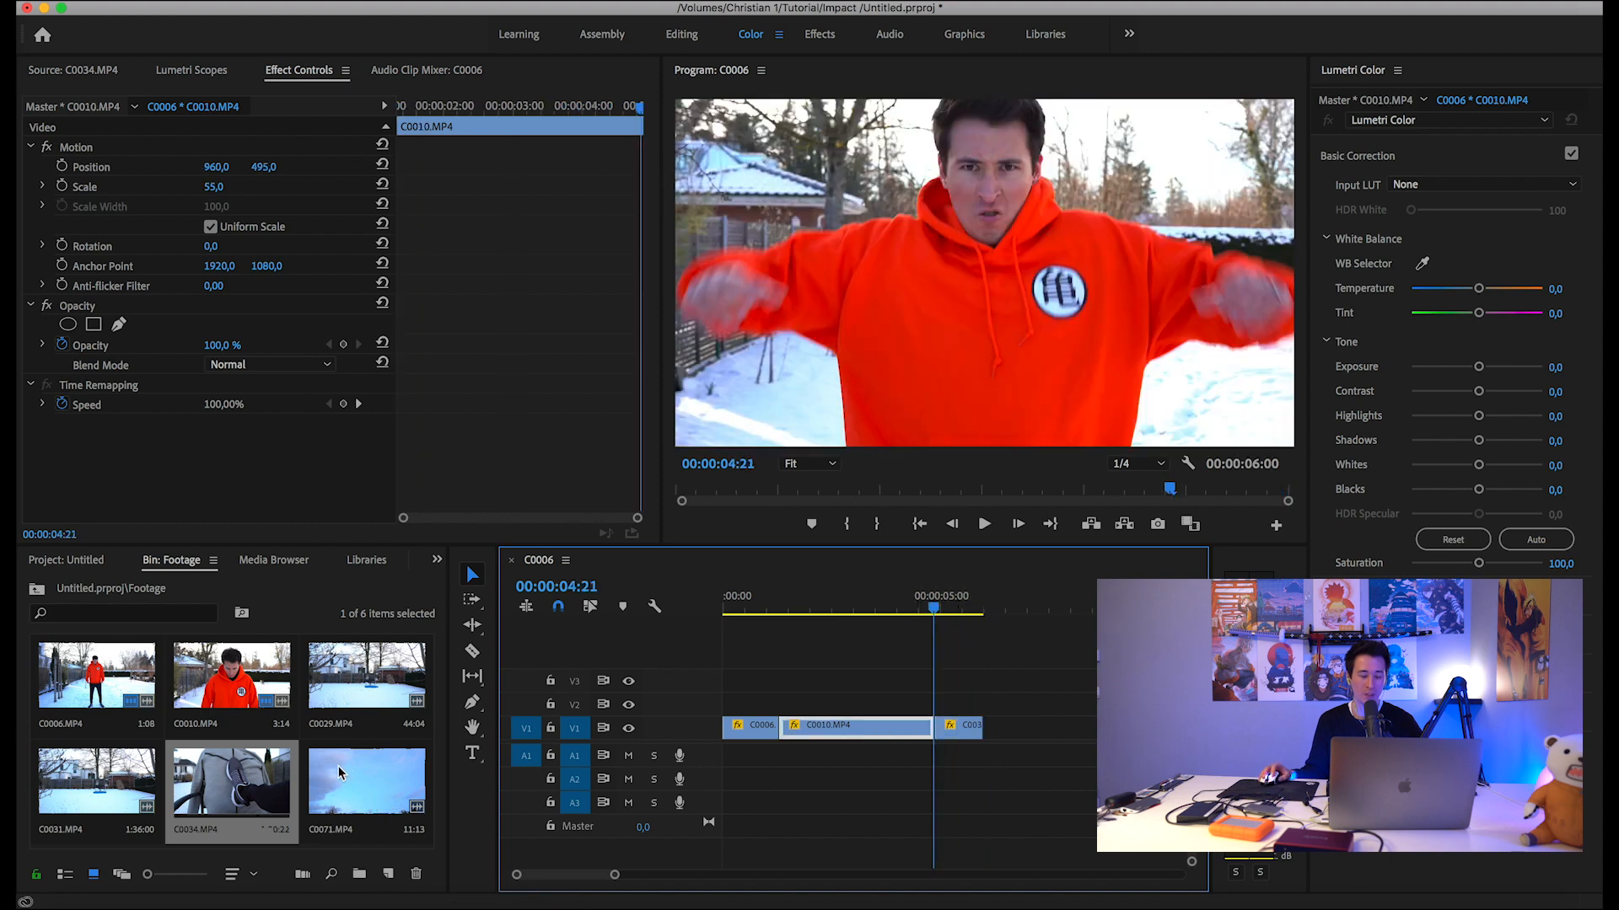
Switch to After Effects and set the frame size of Comp 1 to 1920 by 1080.
double_click(358, 708)
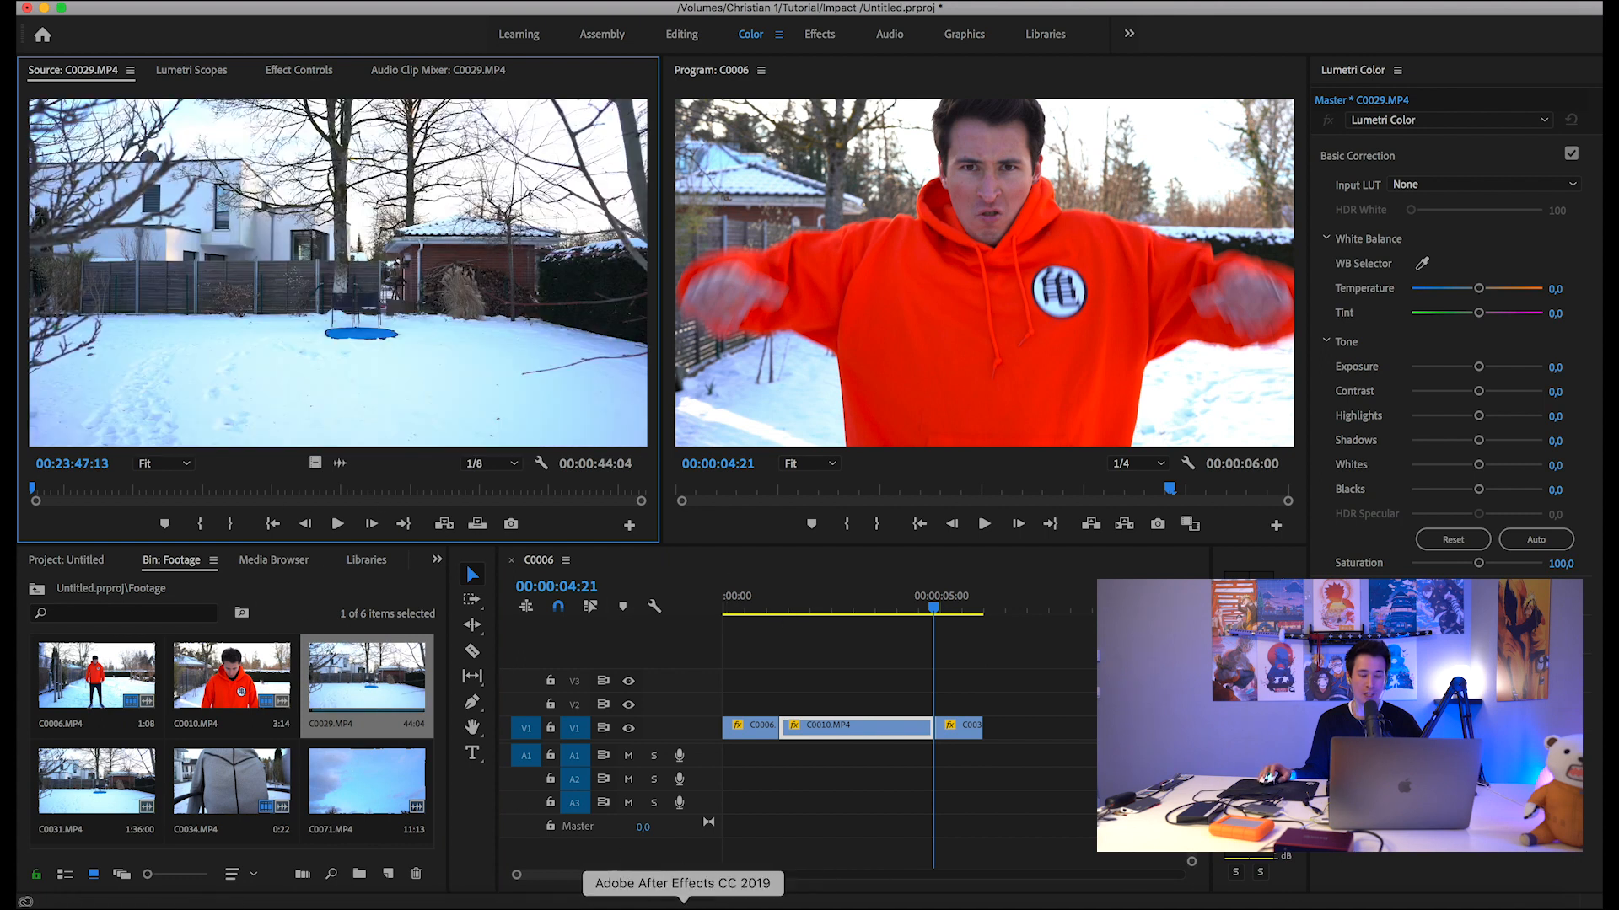
left_click(683, 904)
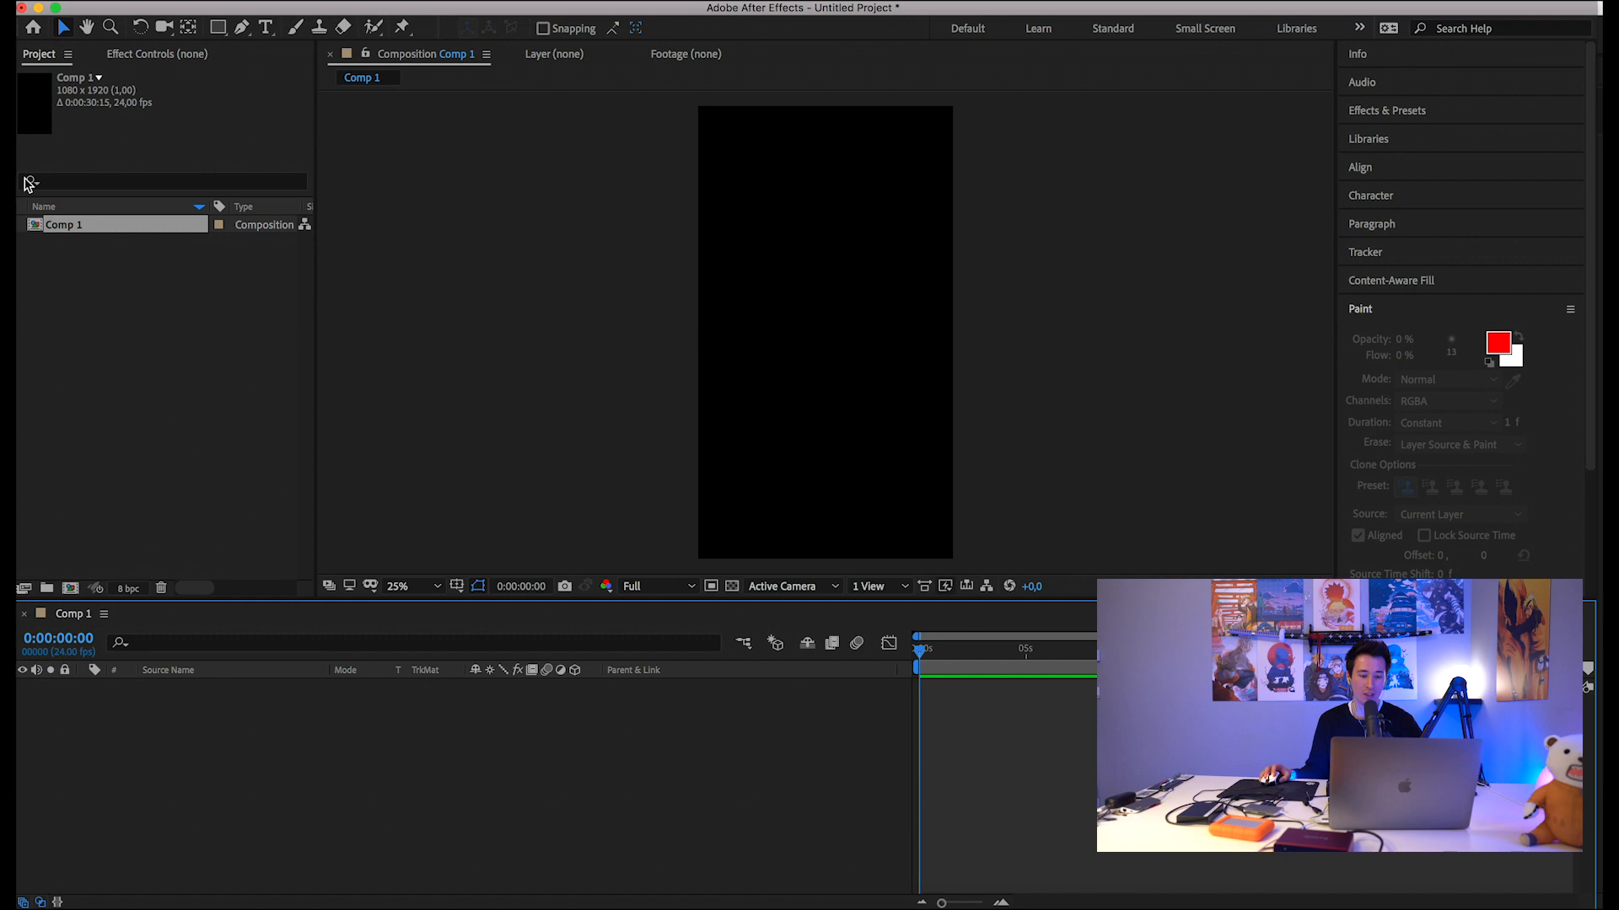
right_click(50, 224)
left_click(118, 239)
left_click(660, 264)
type("1920")
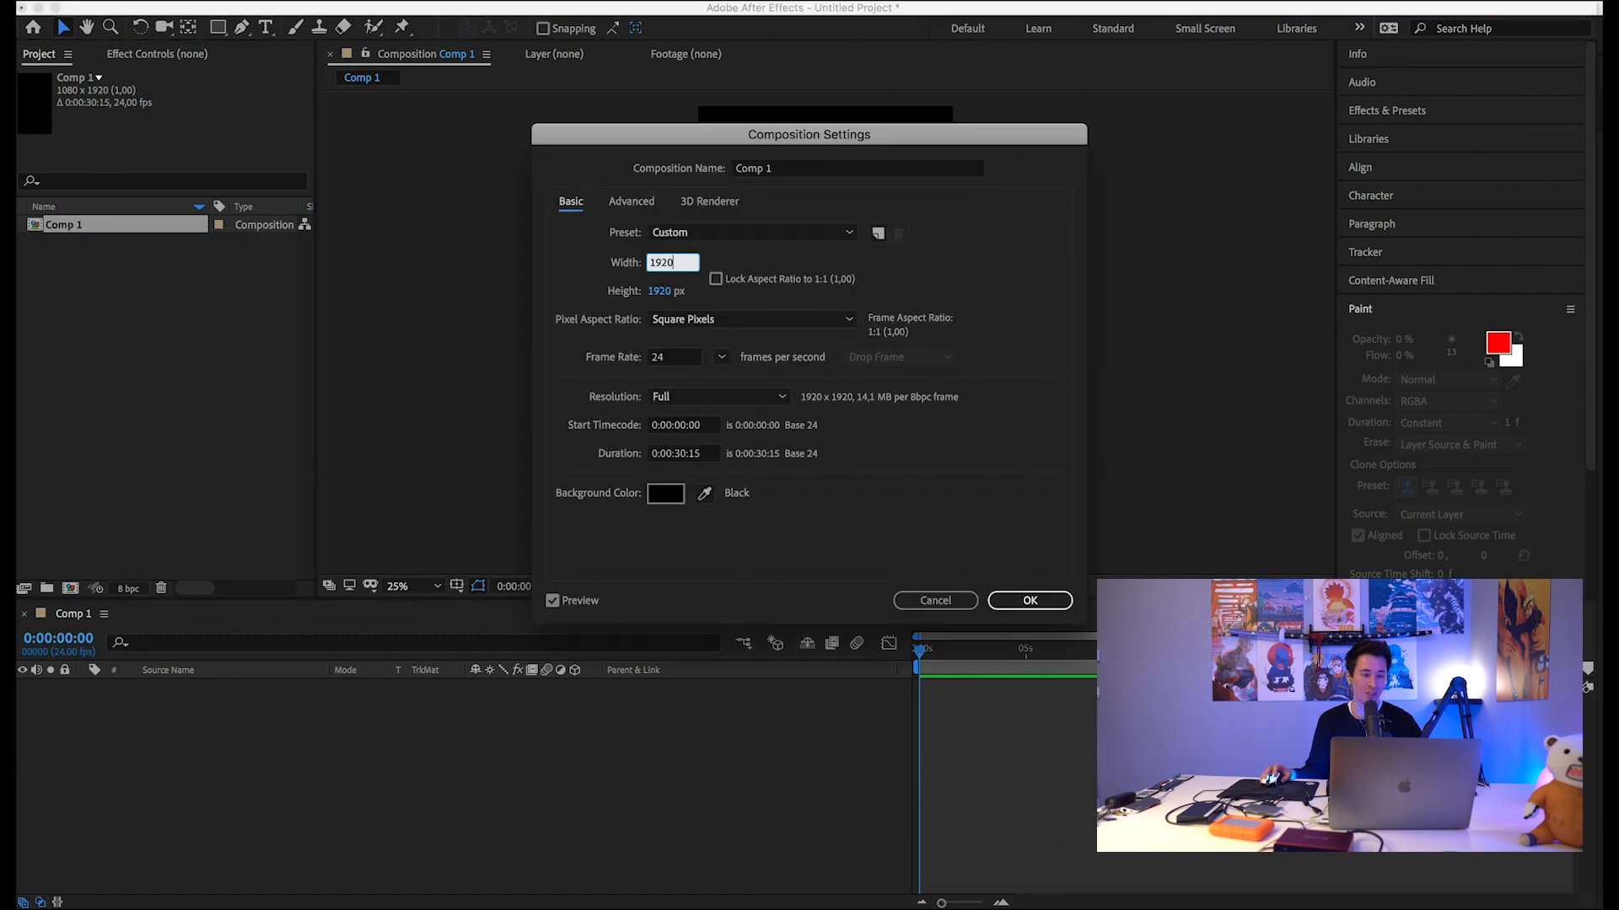
key("Tab")
type("0")
type("080")
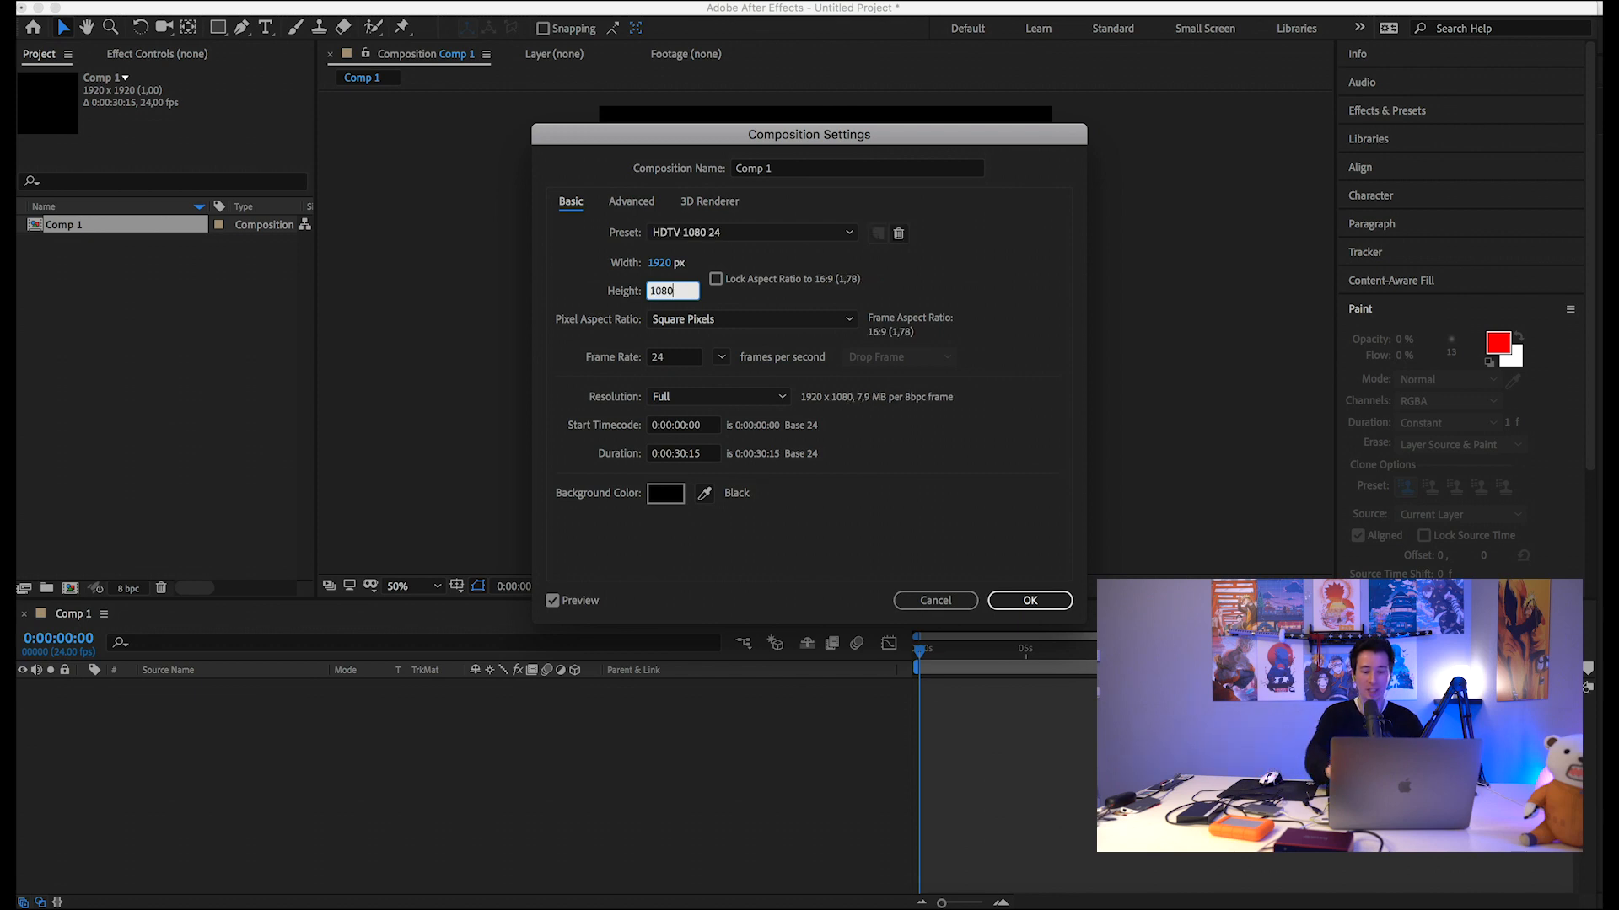
key("Return")
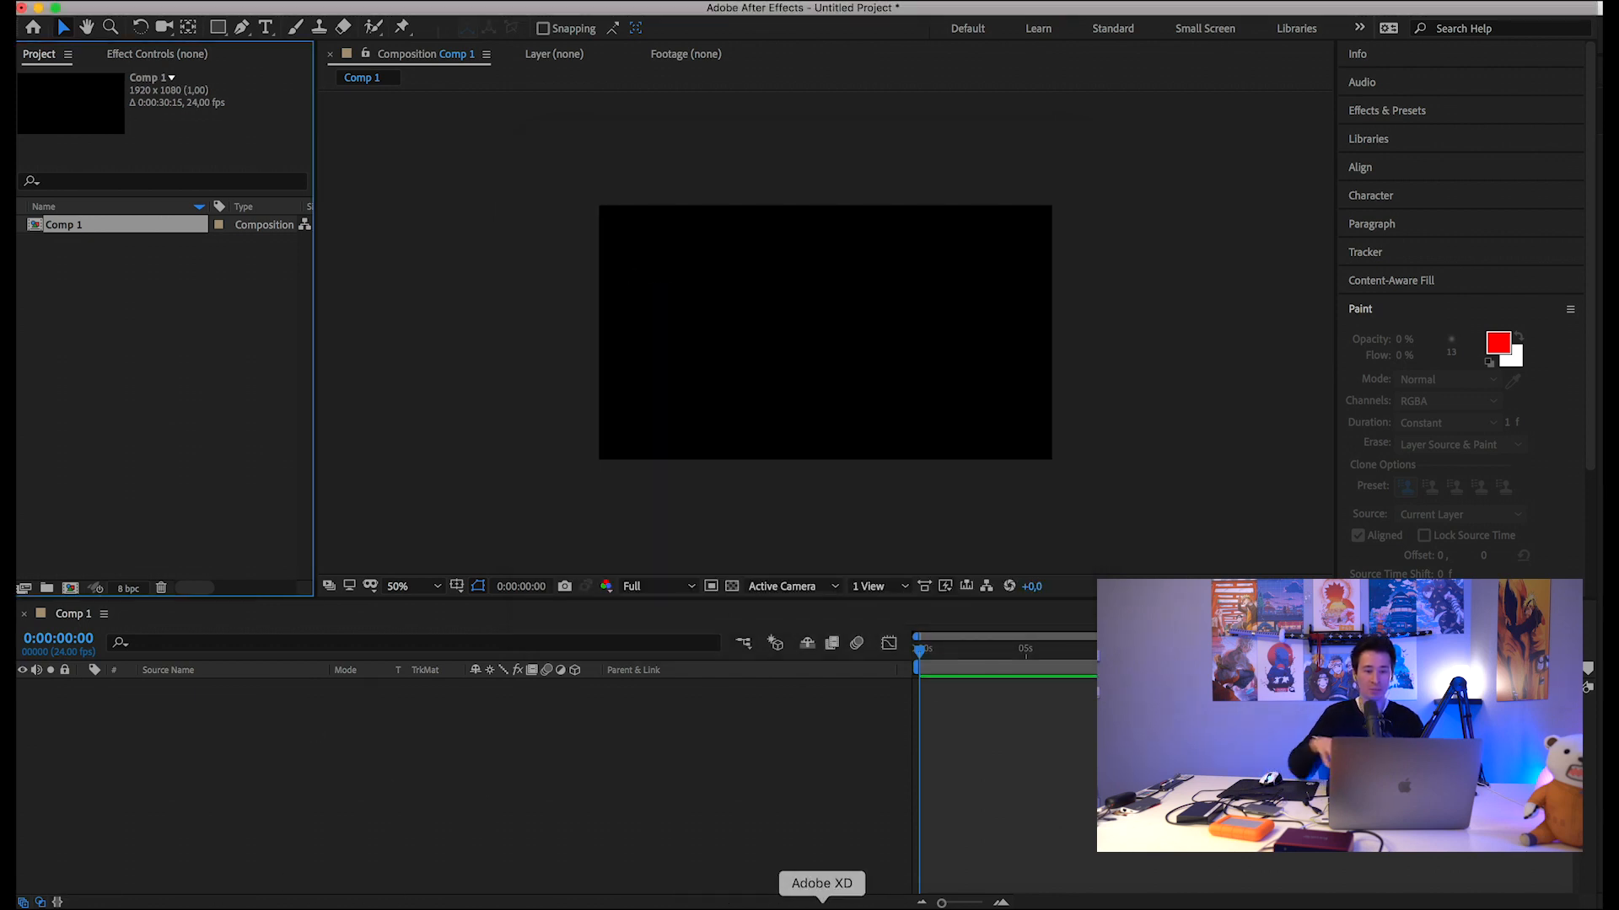
Locate the C0029.MP4 source file in Finder from Premiere Pro's footage bin and import it into the After Effects project.
left_click(784, 900)
right_click(379, 677)
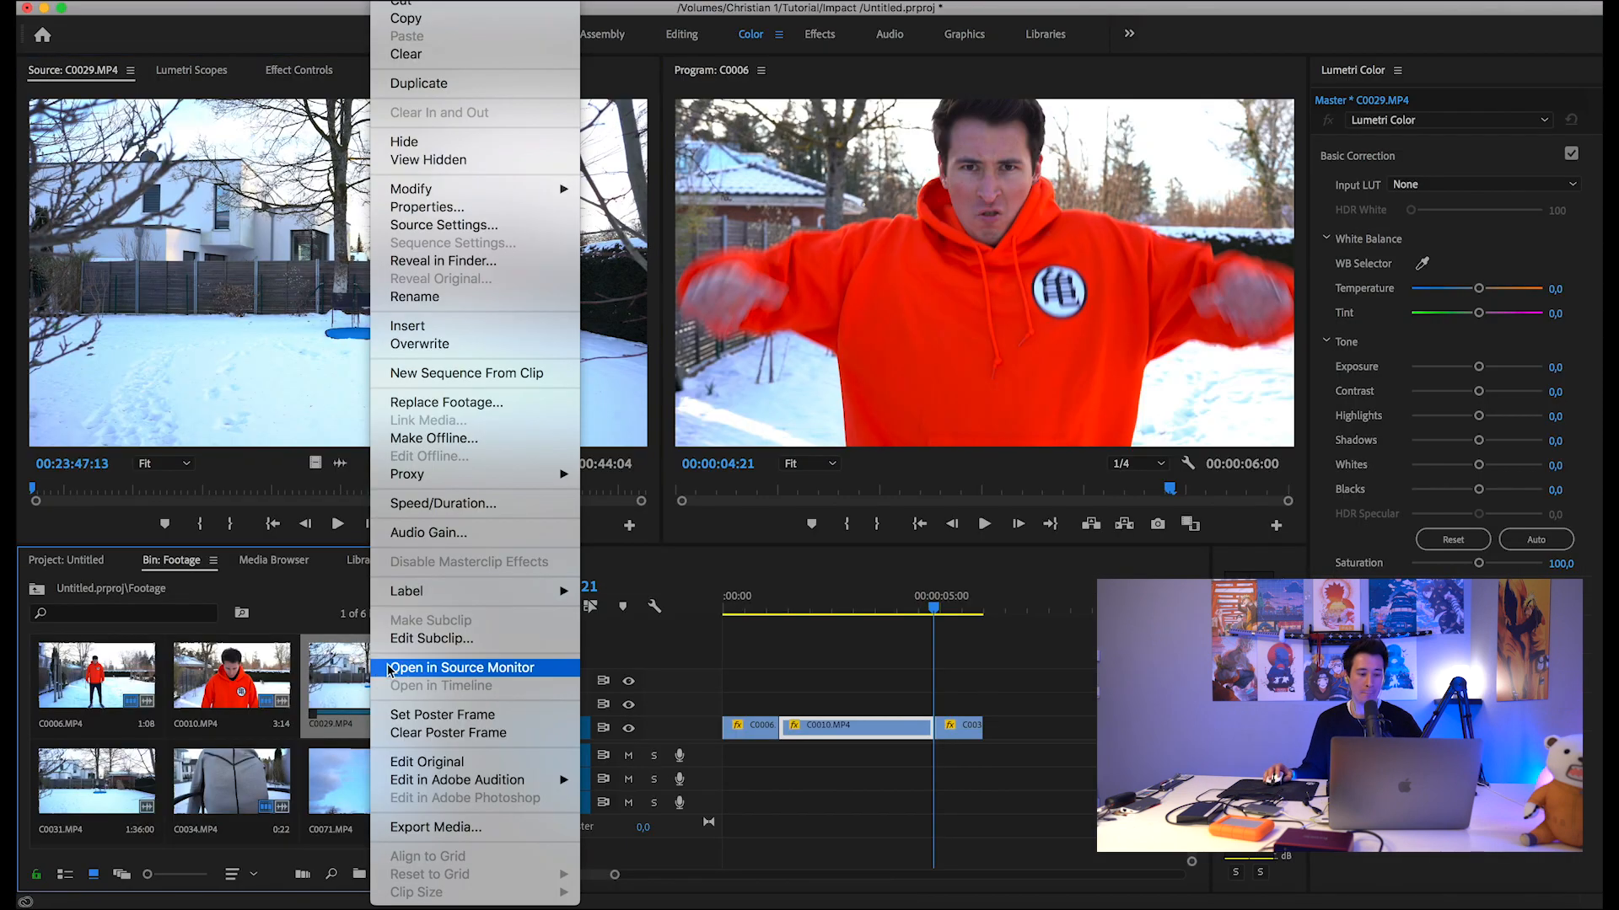
left_click(453, 261)
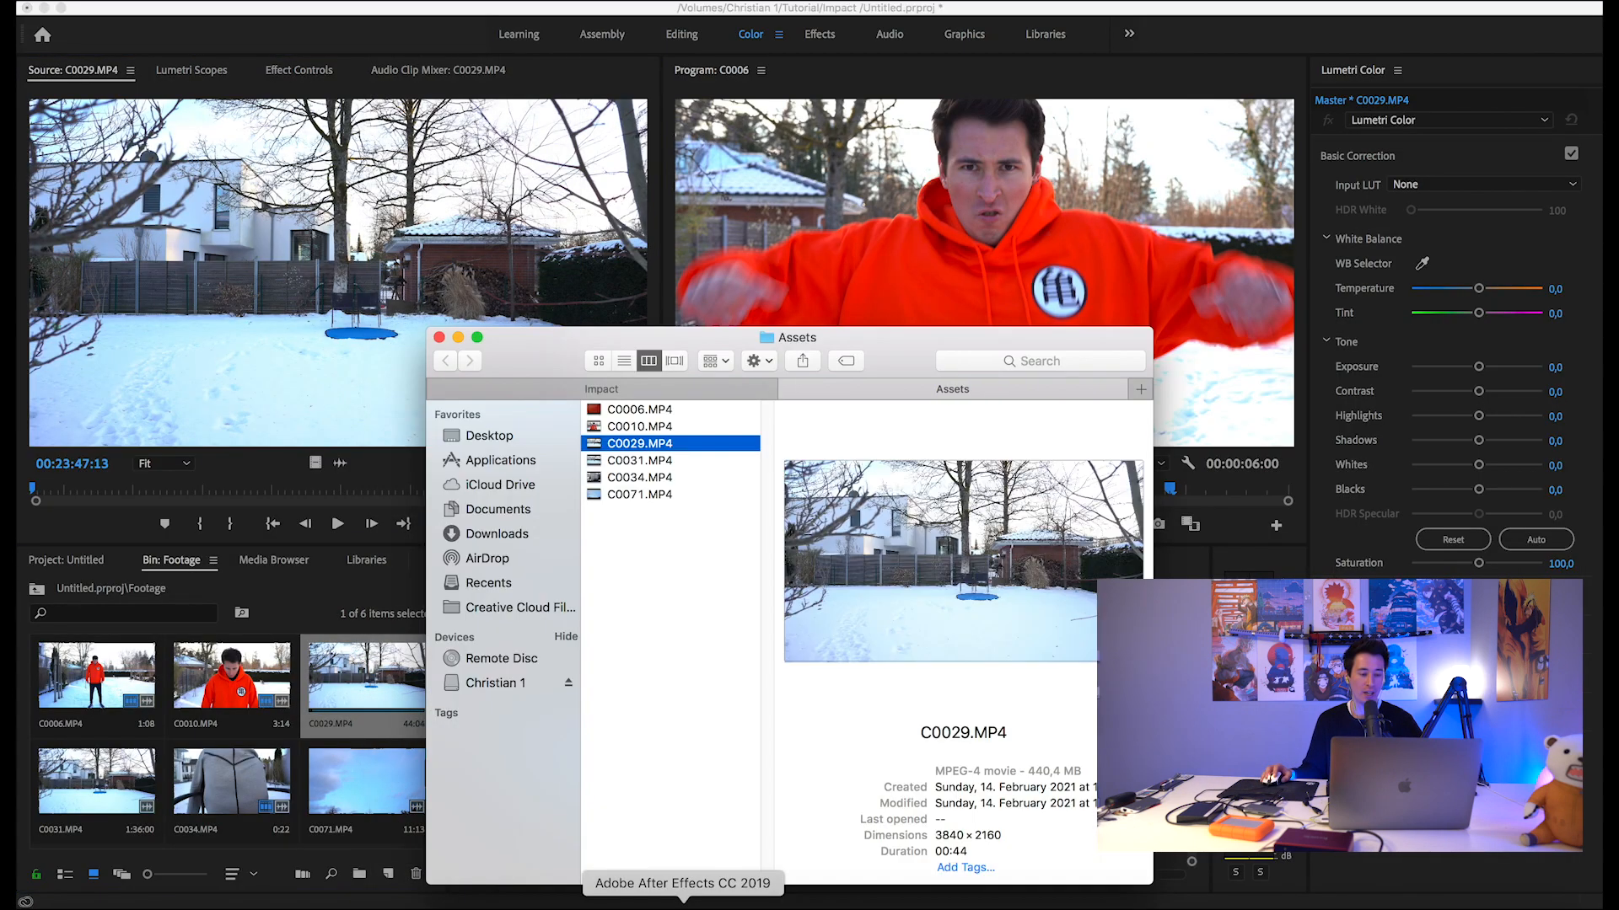
left_click(676, 900)
left_click(79, 902)
left_click_drag(628, 441, 169, 504)
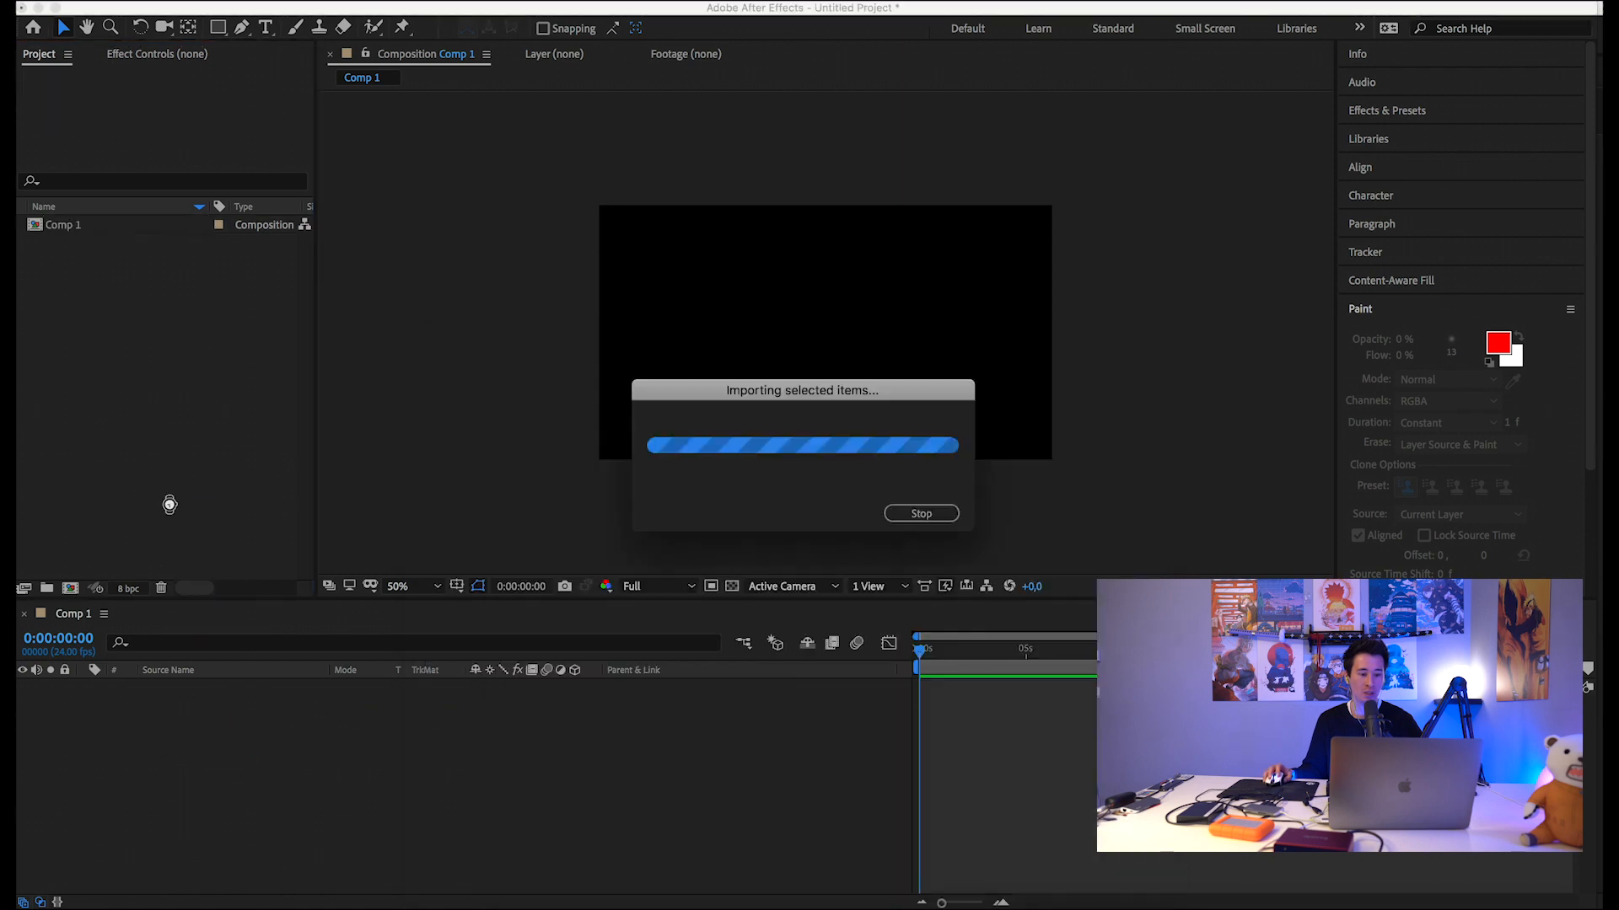
Import C0031.MP4 from the same Finder folder into the After Effects project.
left_click(81, 907)
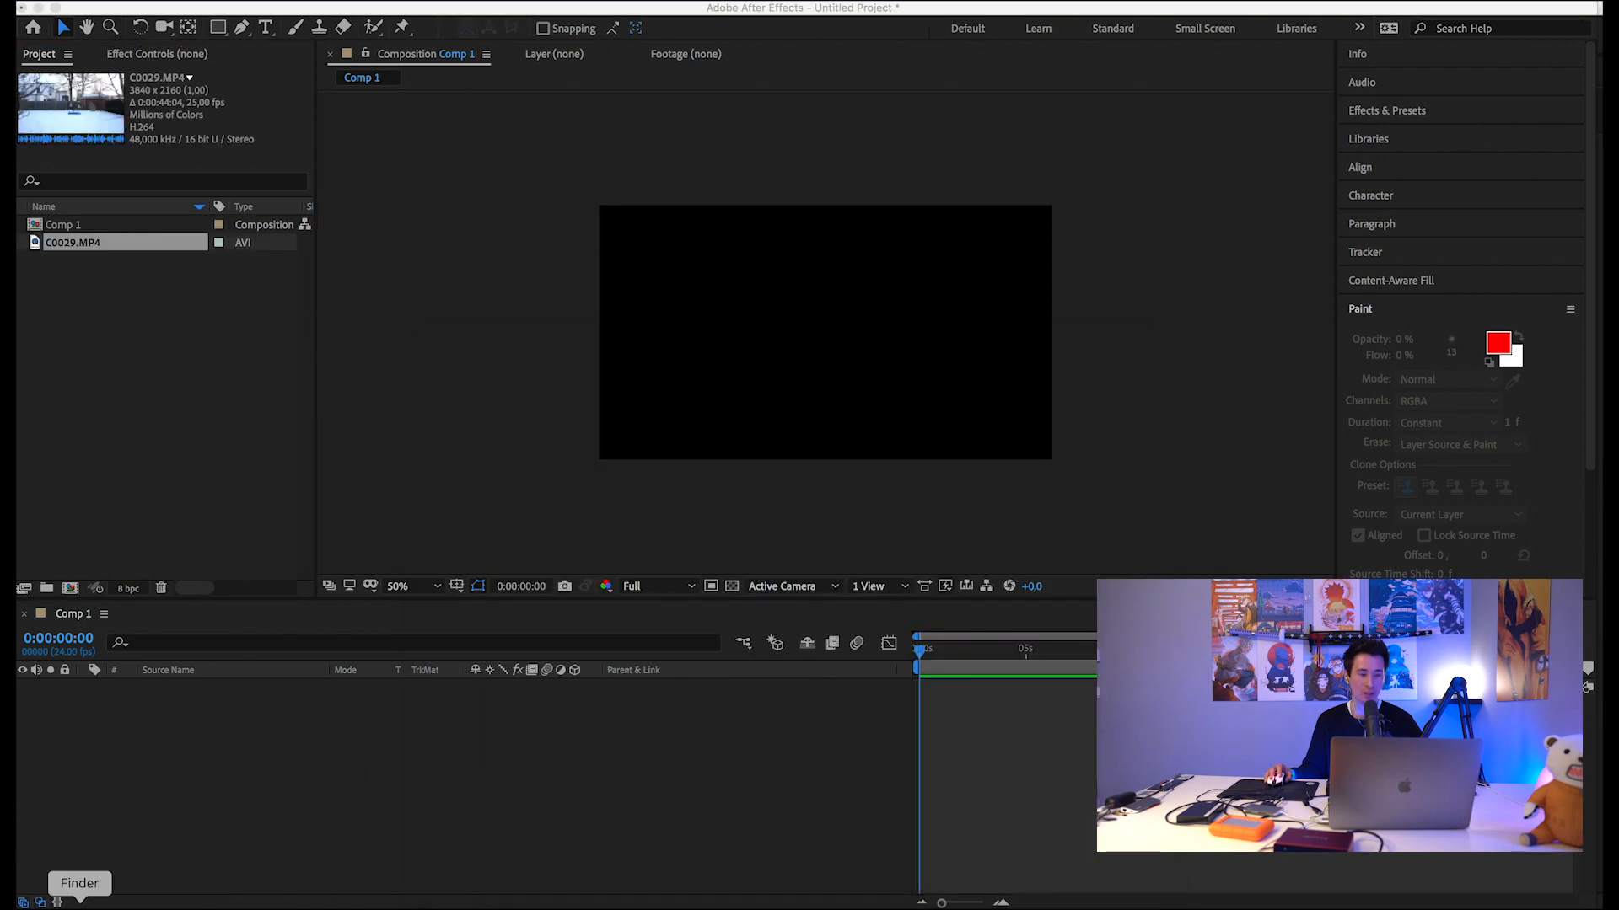
left_click(80, 902)
left_click_drag(662, 336, 824, 337)
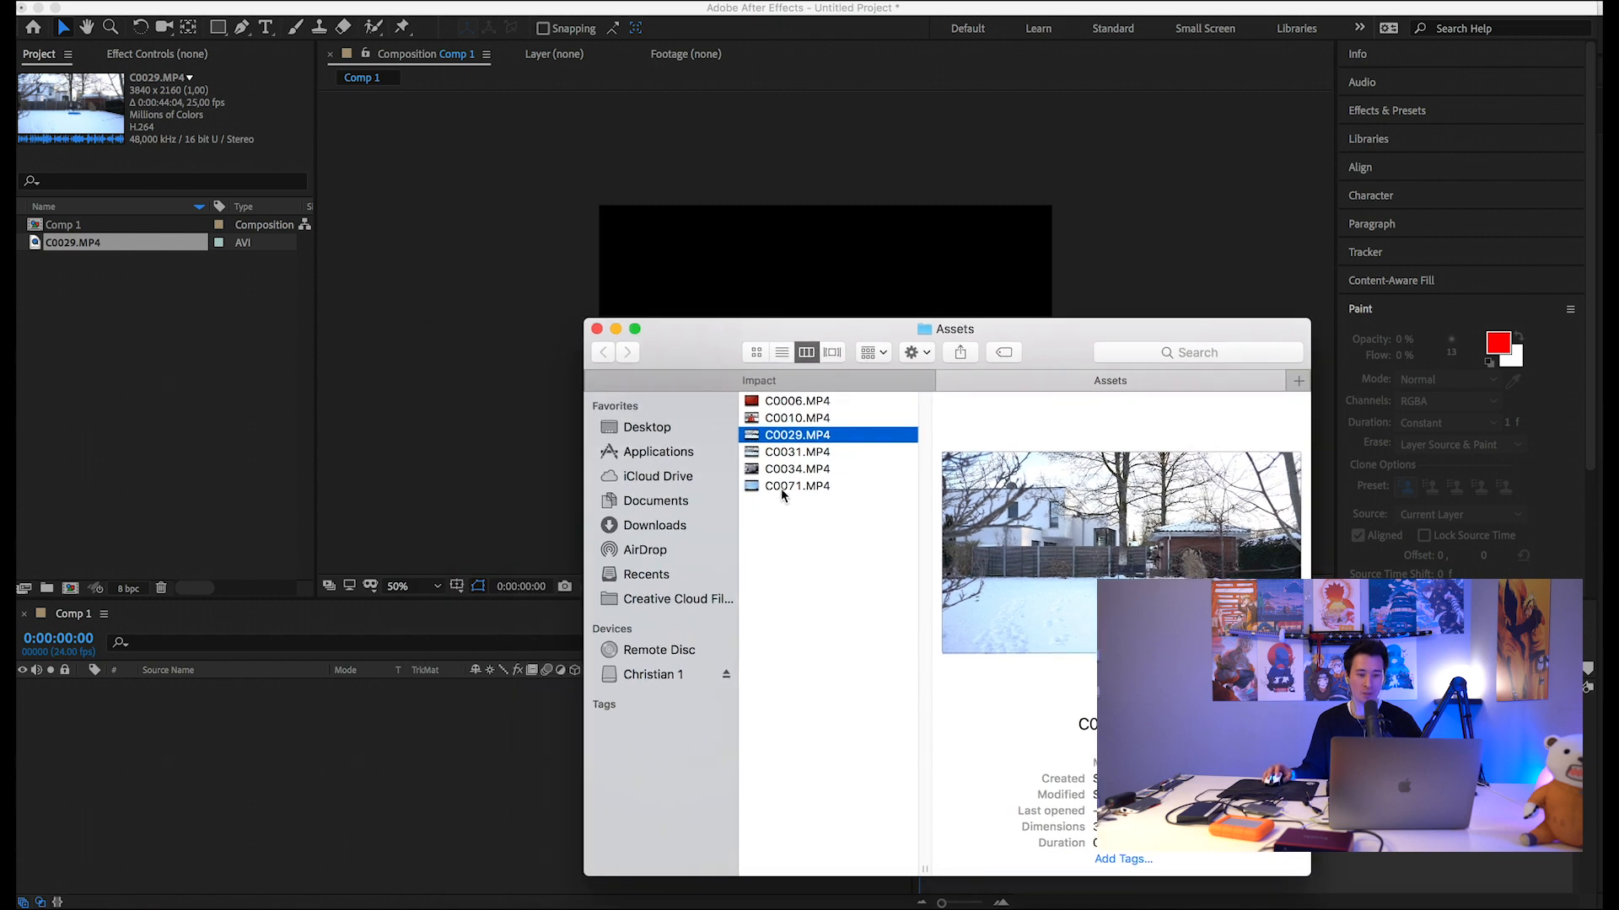
left_click(796, 469)
left_click_drag(796, 452, 236, 394)
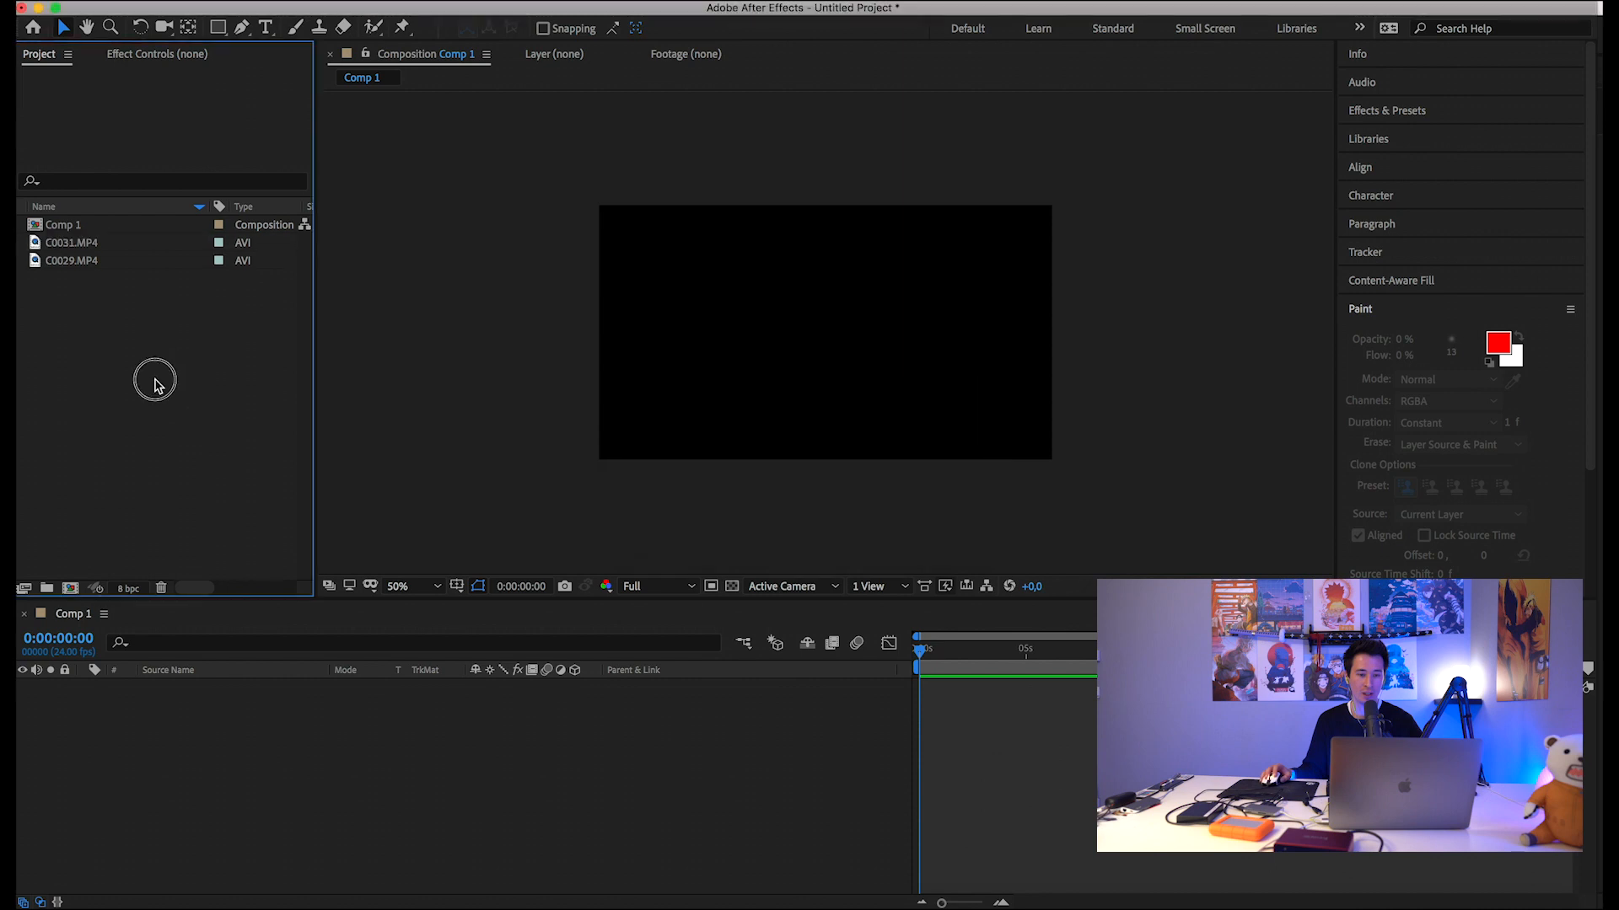
Add C0031.MP4 to Comp 1 and set its scale to 51% so the footage fits the frame.
left_click_drag(72, 246, 328, 742)
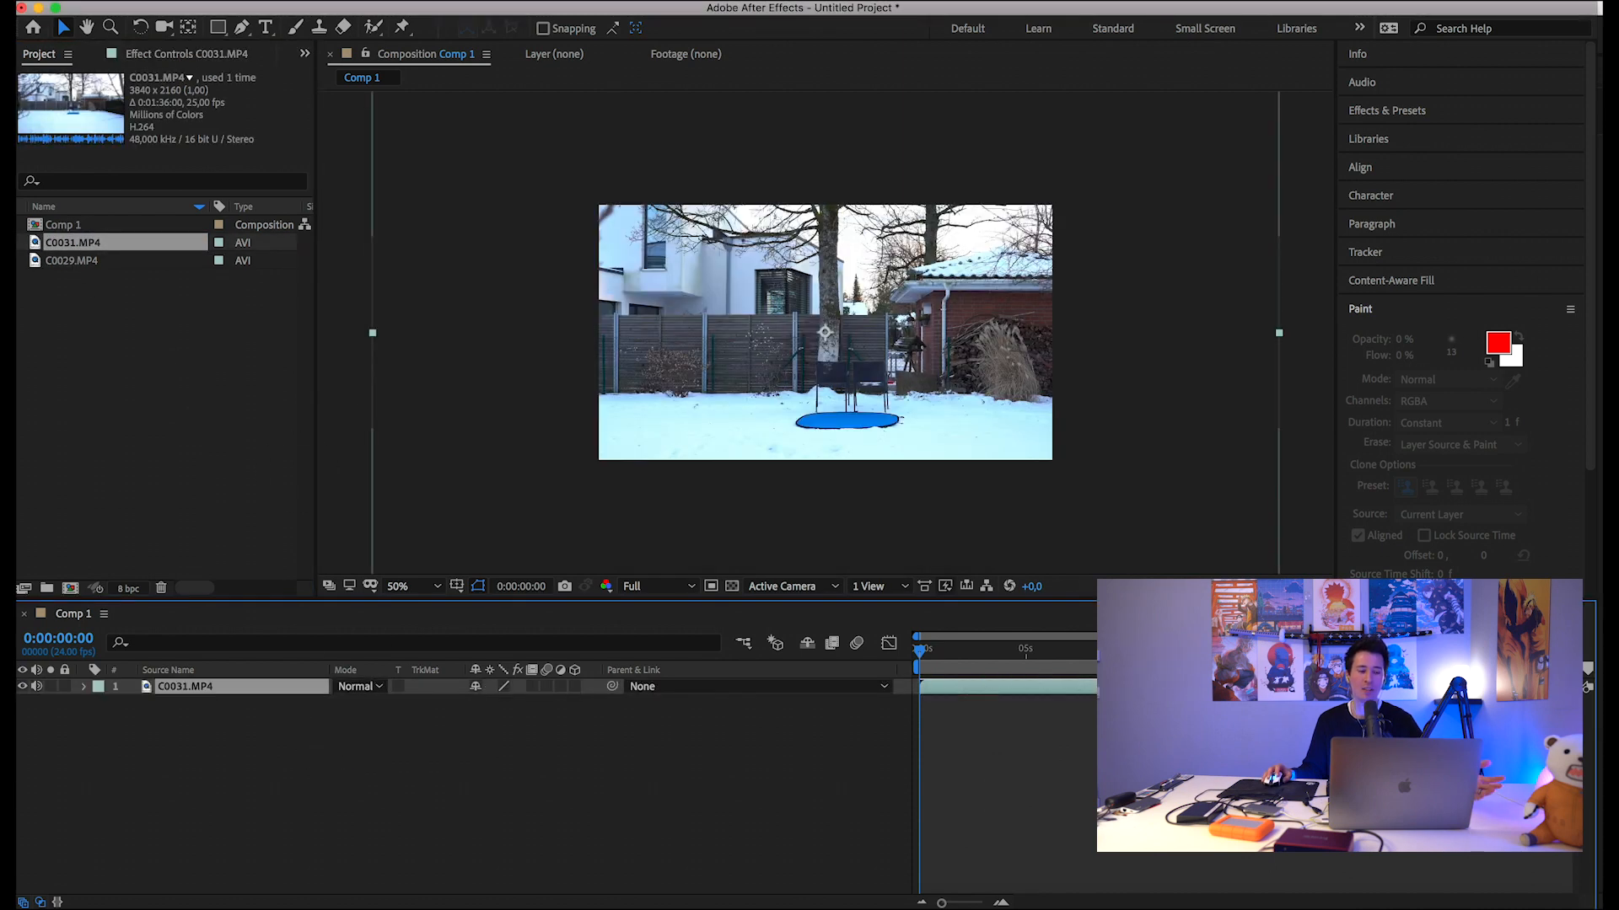
left_click(85, 686)
left_click(101, 703)
left_click_drag(499, 751, 455, 757)
key("period")
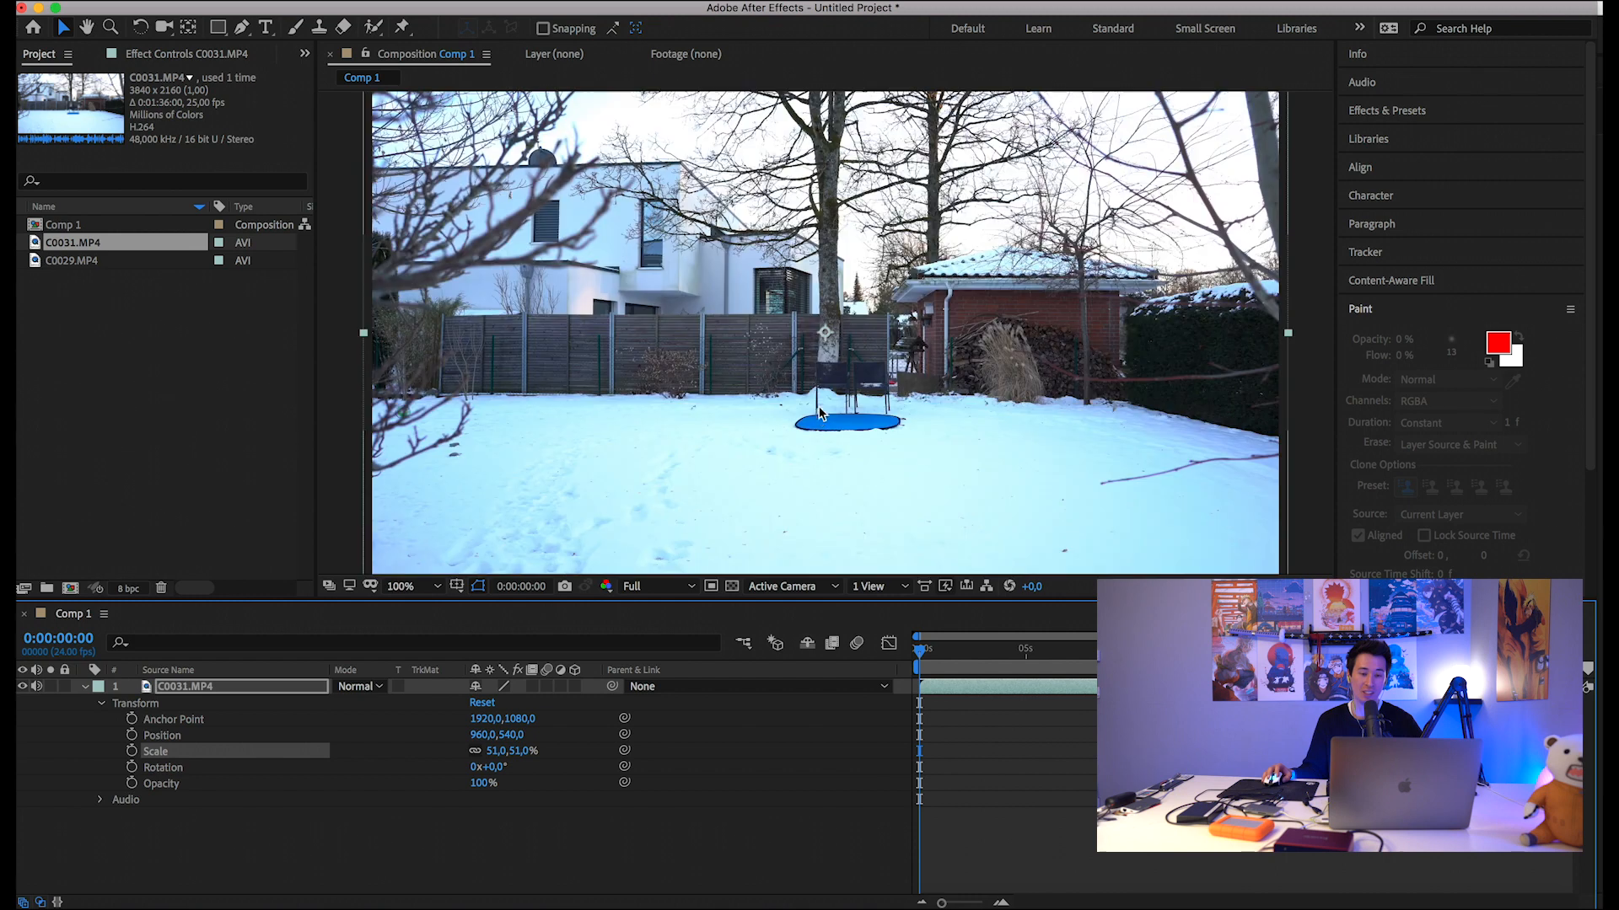
Slip the C0031.MP4 footage within its layer to the section where the actor in the red hoodie prepares to kick.
left_click(946, 687)
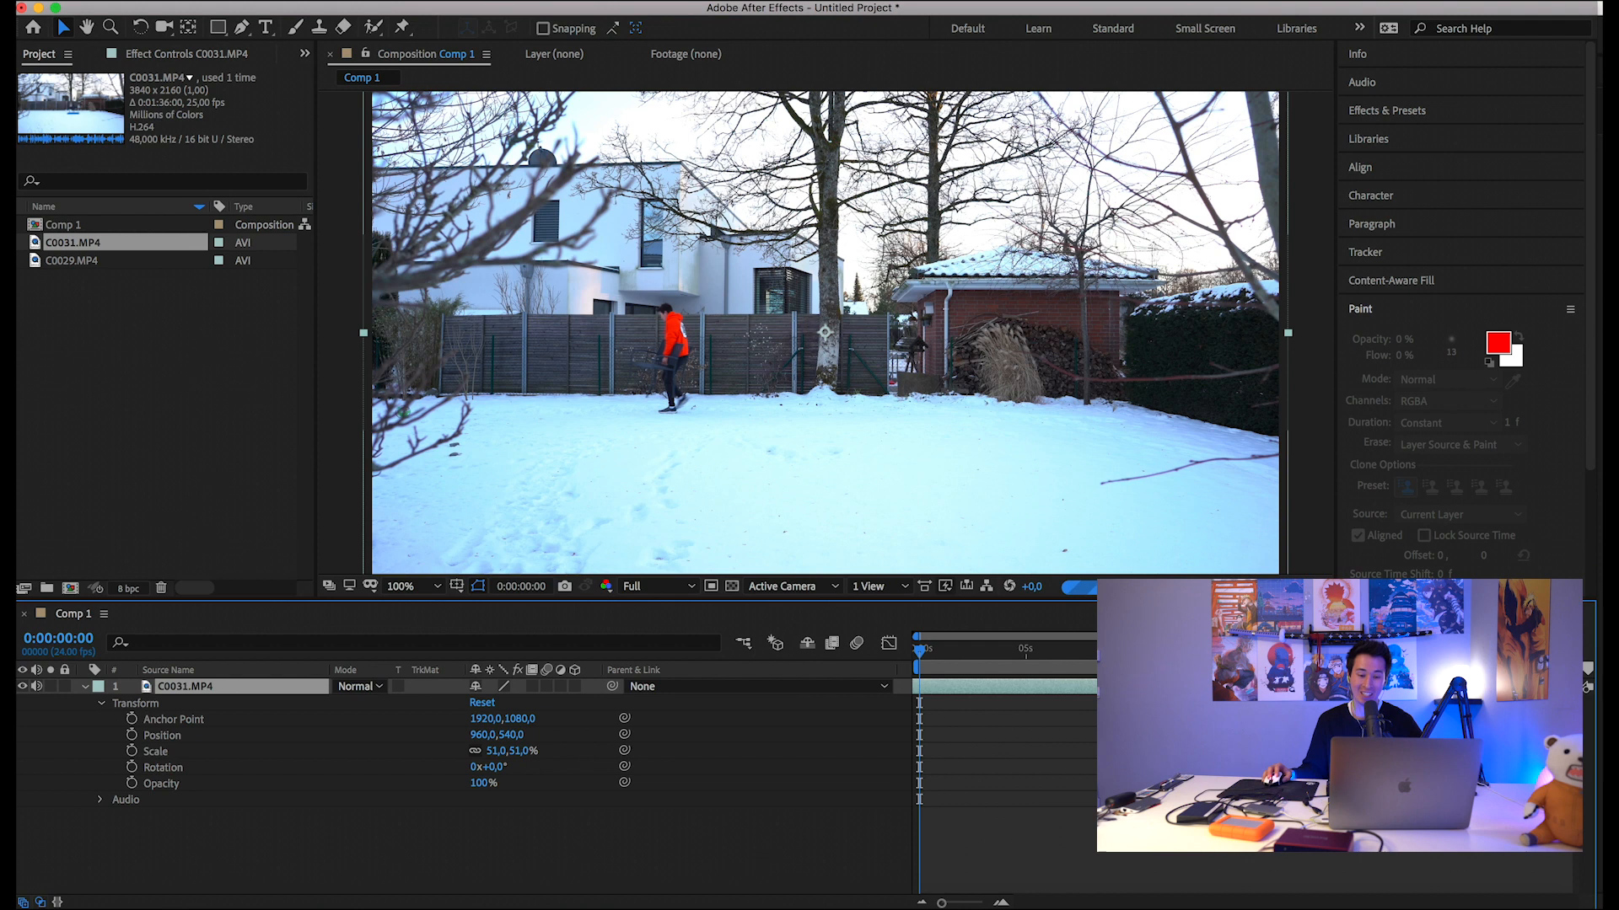
left_click(1013, 705)
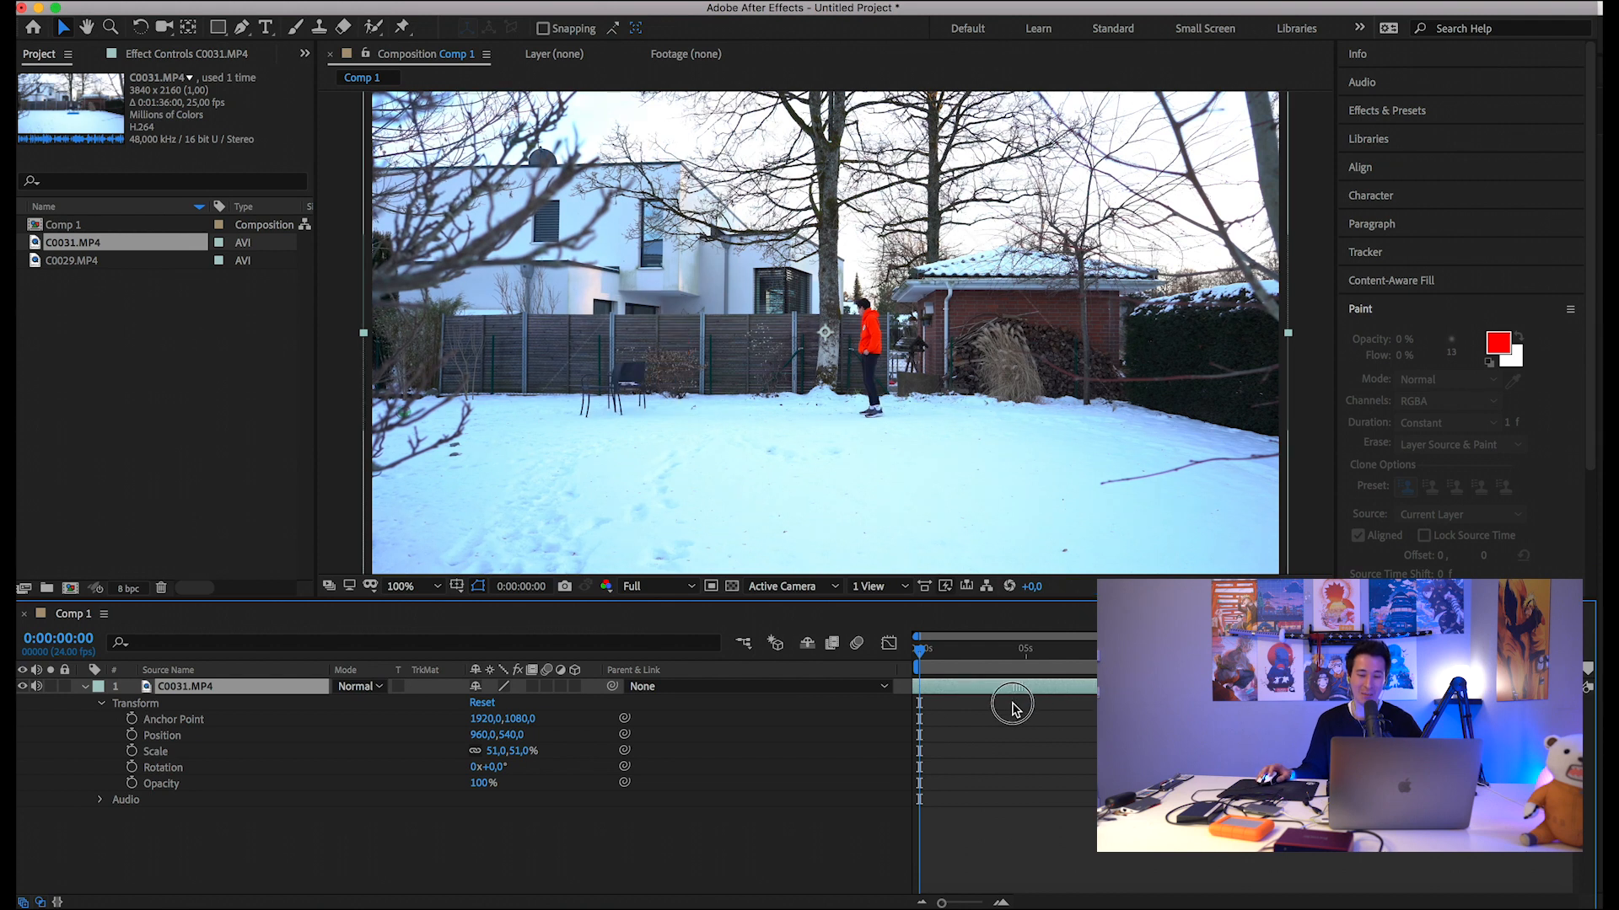
left_click_drag(1012, 705, 1102, 696)
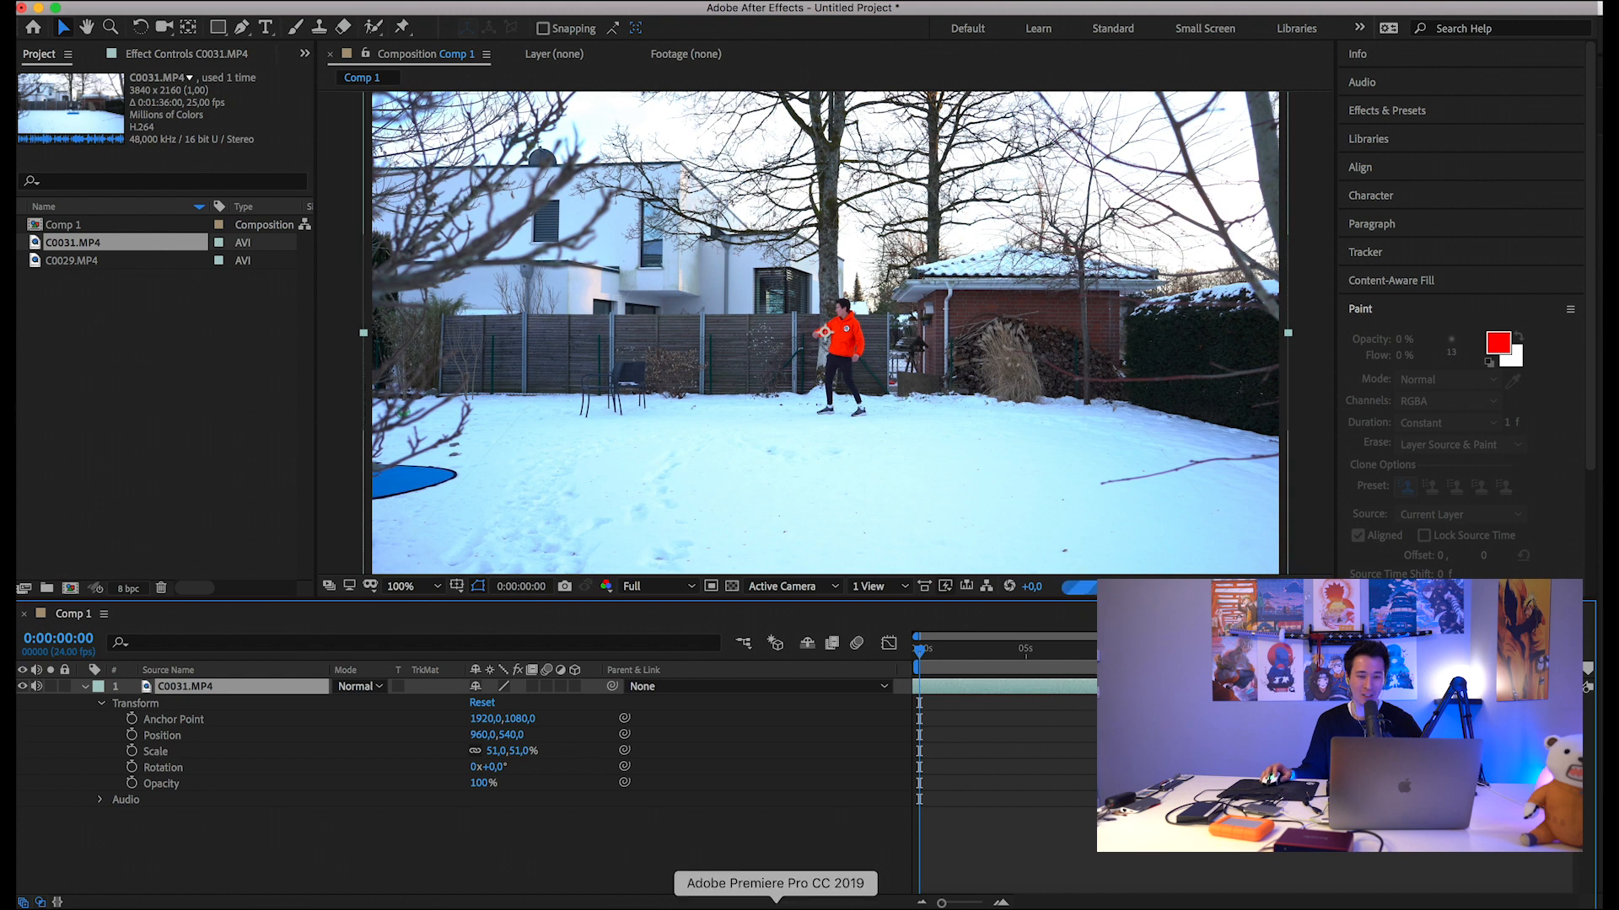
Check the final kick shot in the Premiere Pro sequence, and fine-tune the C0031.MP4 layer's start to match it in After Effects.
left_click(827, 887)
left_click(934, 603)
left_click_drag(934, 603, 975, 606)
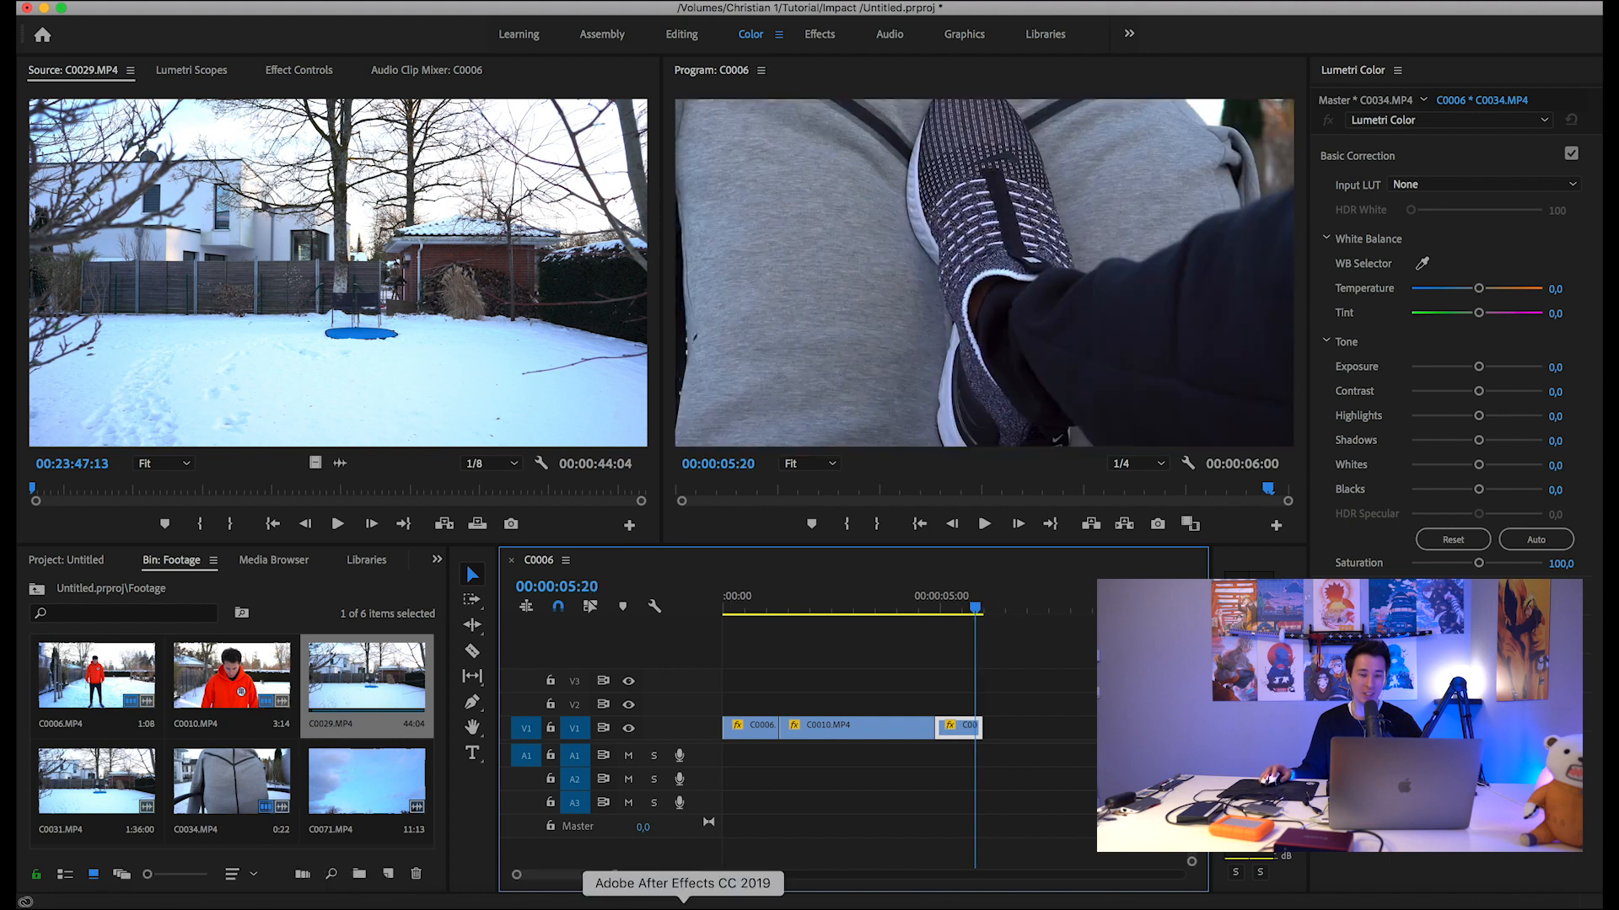
left_click(683, 900)
left_click_drag(1001, 687, 1065, 691)
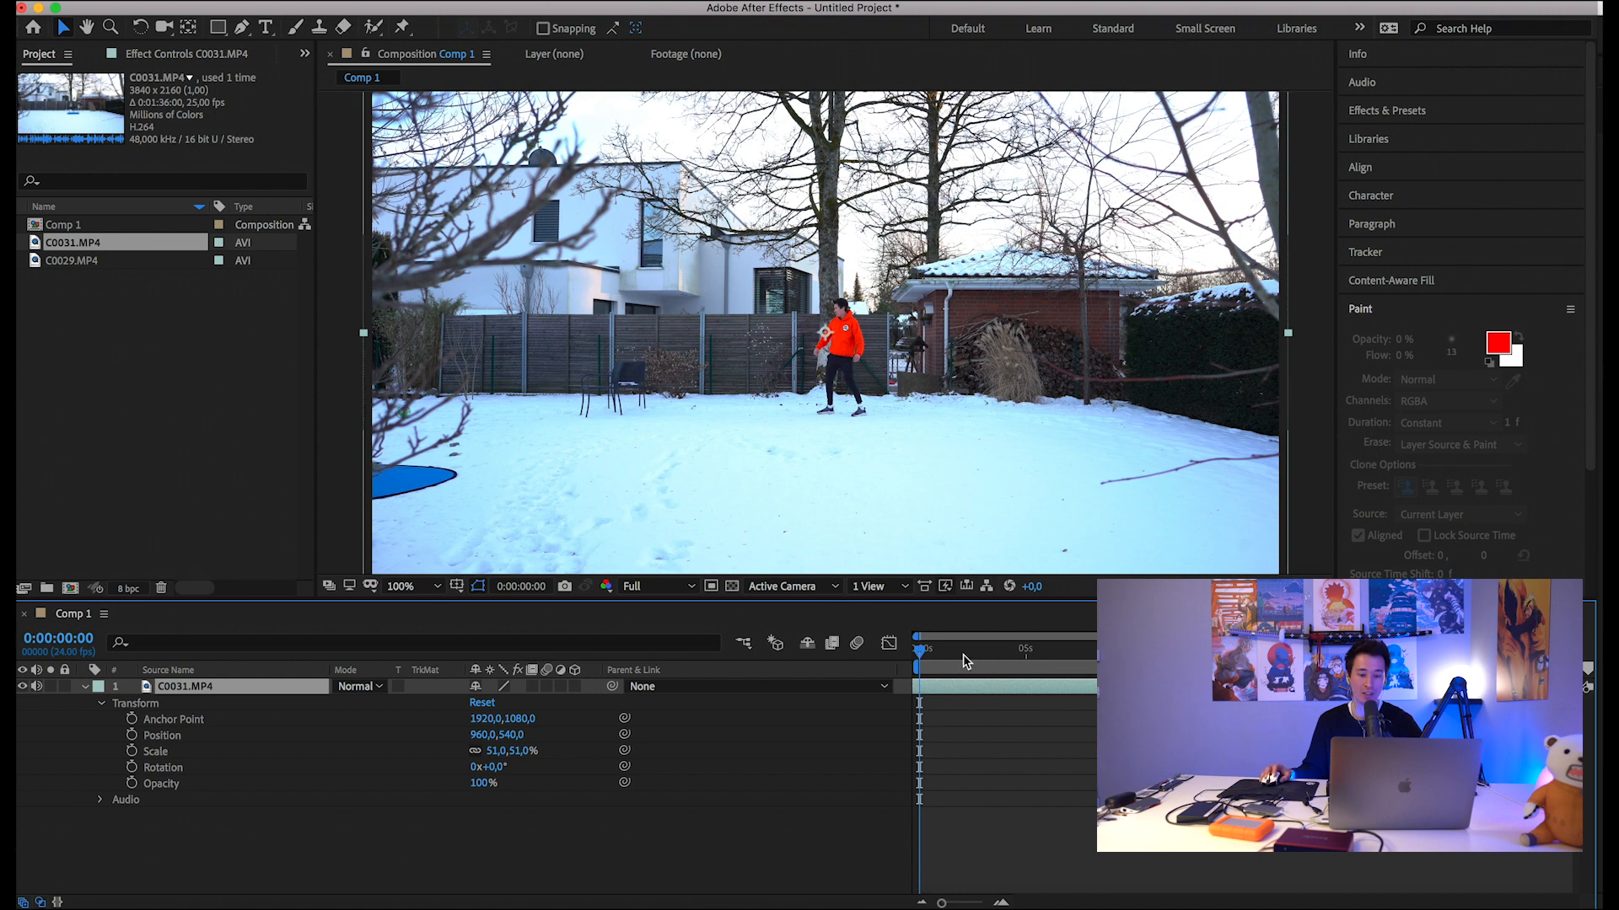
left_click_drag(987, 688, 1018, 701)
Place C0029.MP4 above the C0031.MP4 layer, slipped to the green-screen section, and set its scale to 50%.
left_click_drag(76, 261, 203, 687)
left_click_drag(1180, 687, 858, 682)
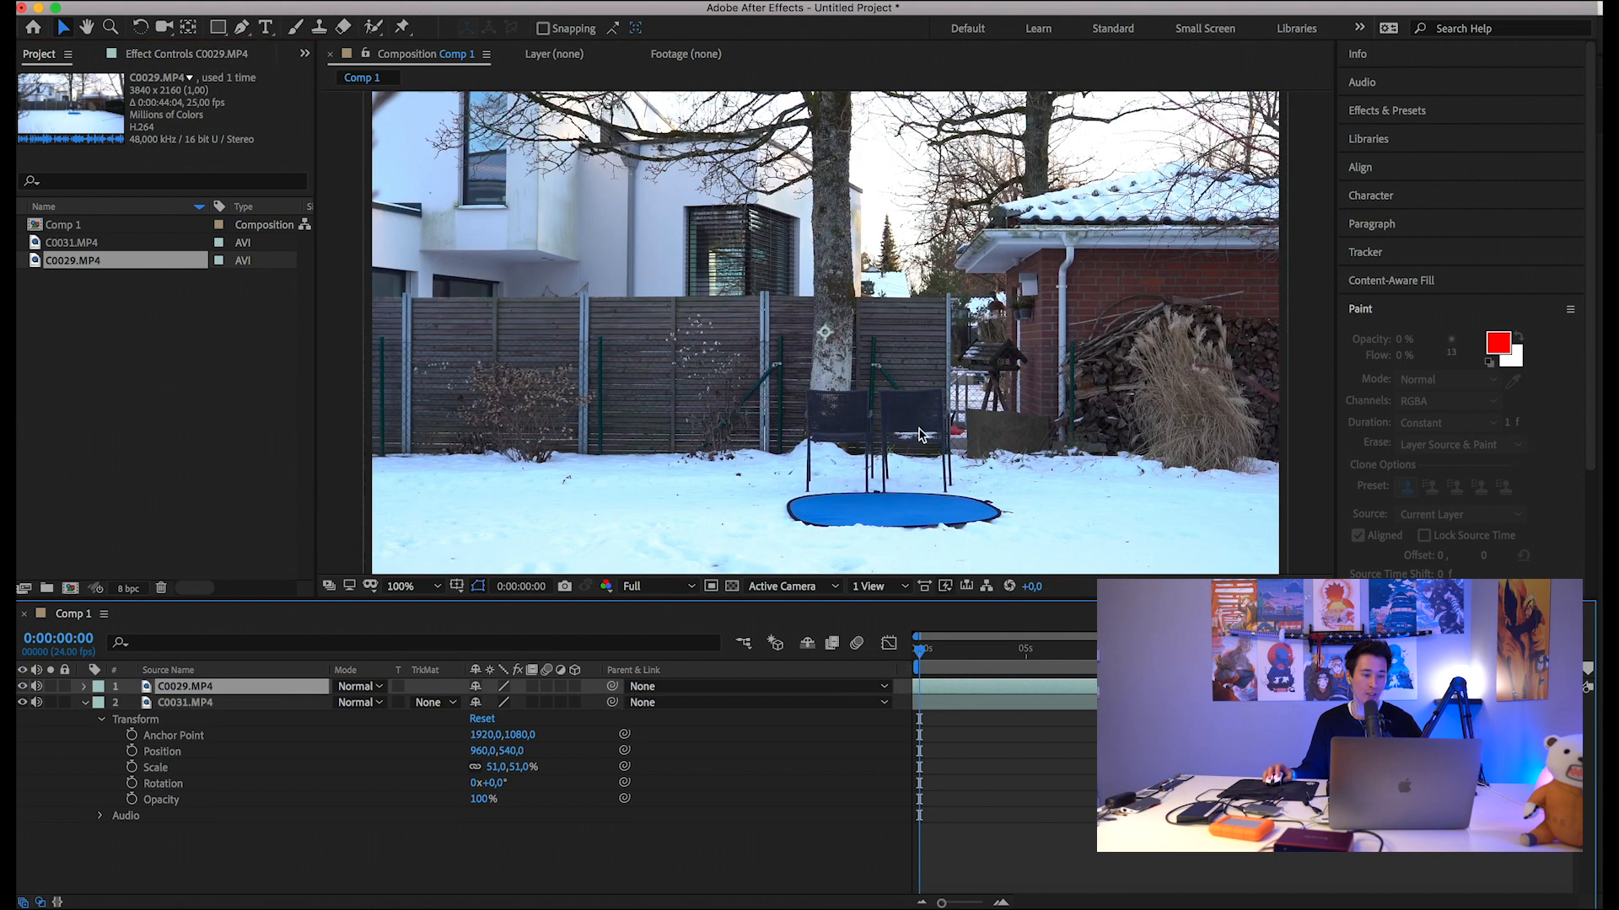
left_click(84, 686)
left_click(101, 703)
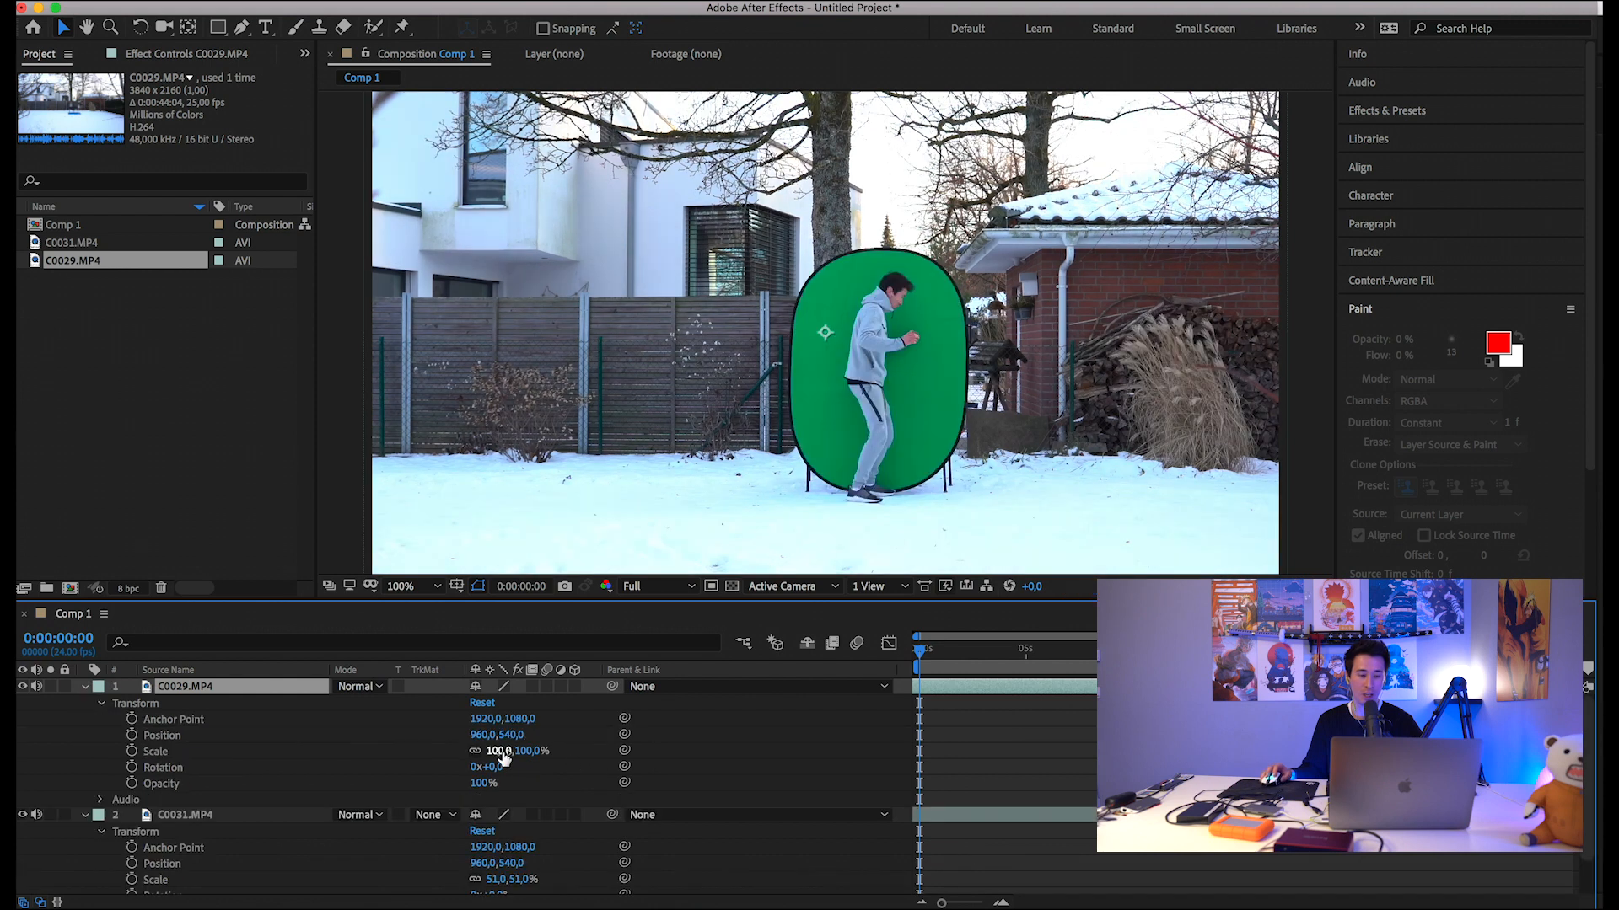
left_click(502, 751)
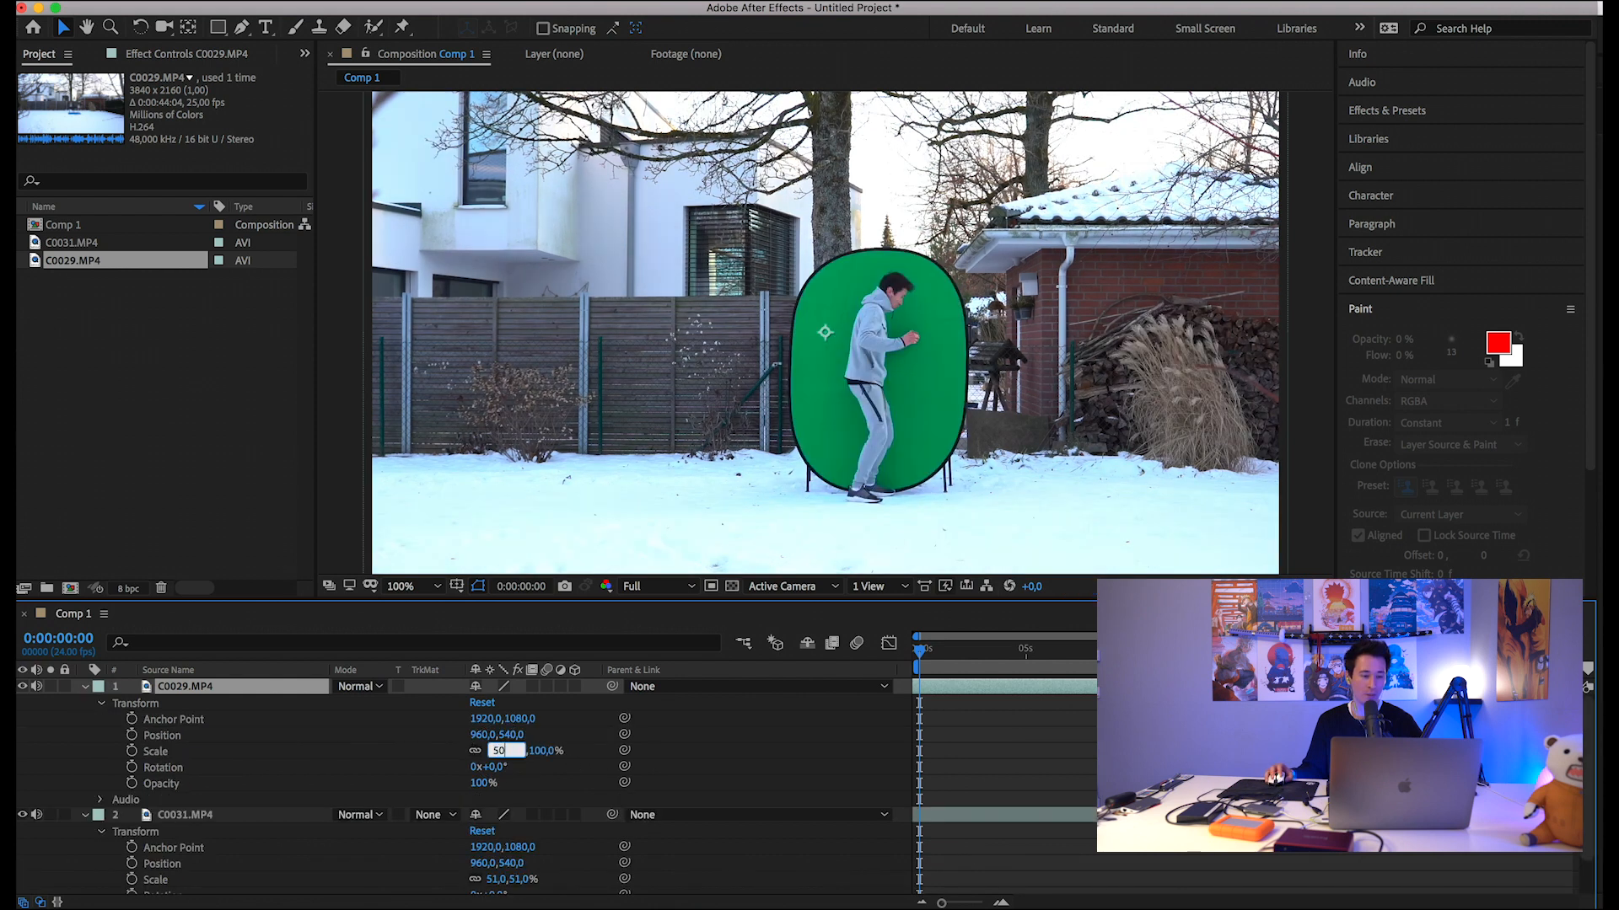
type("50")
key("Return")
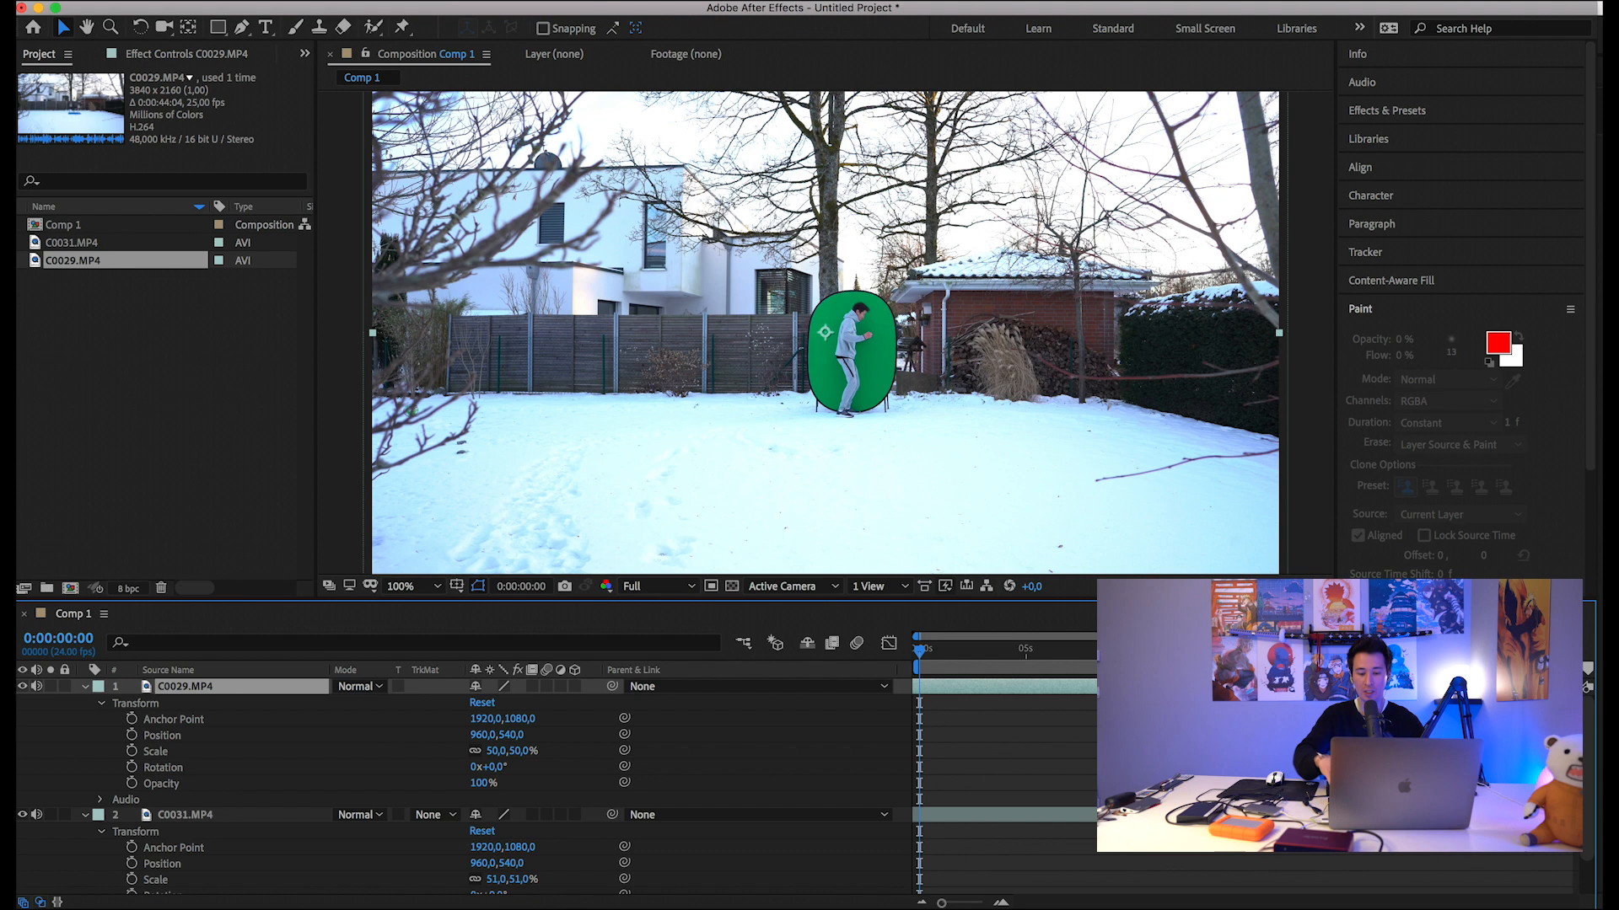
Slip the C0029.MP4 footage by a few frames to the start of the grey-suited actor's reaction in front of the green screen.
key("period")
key("period")
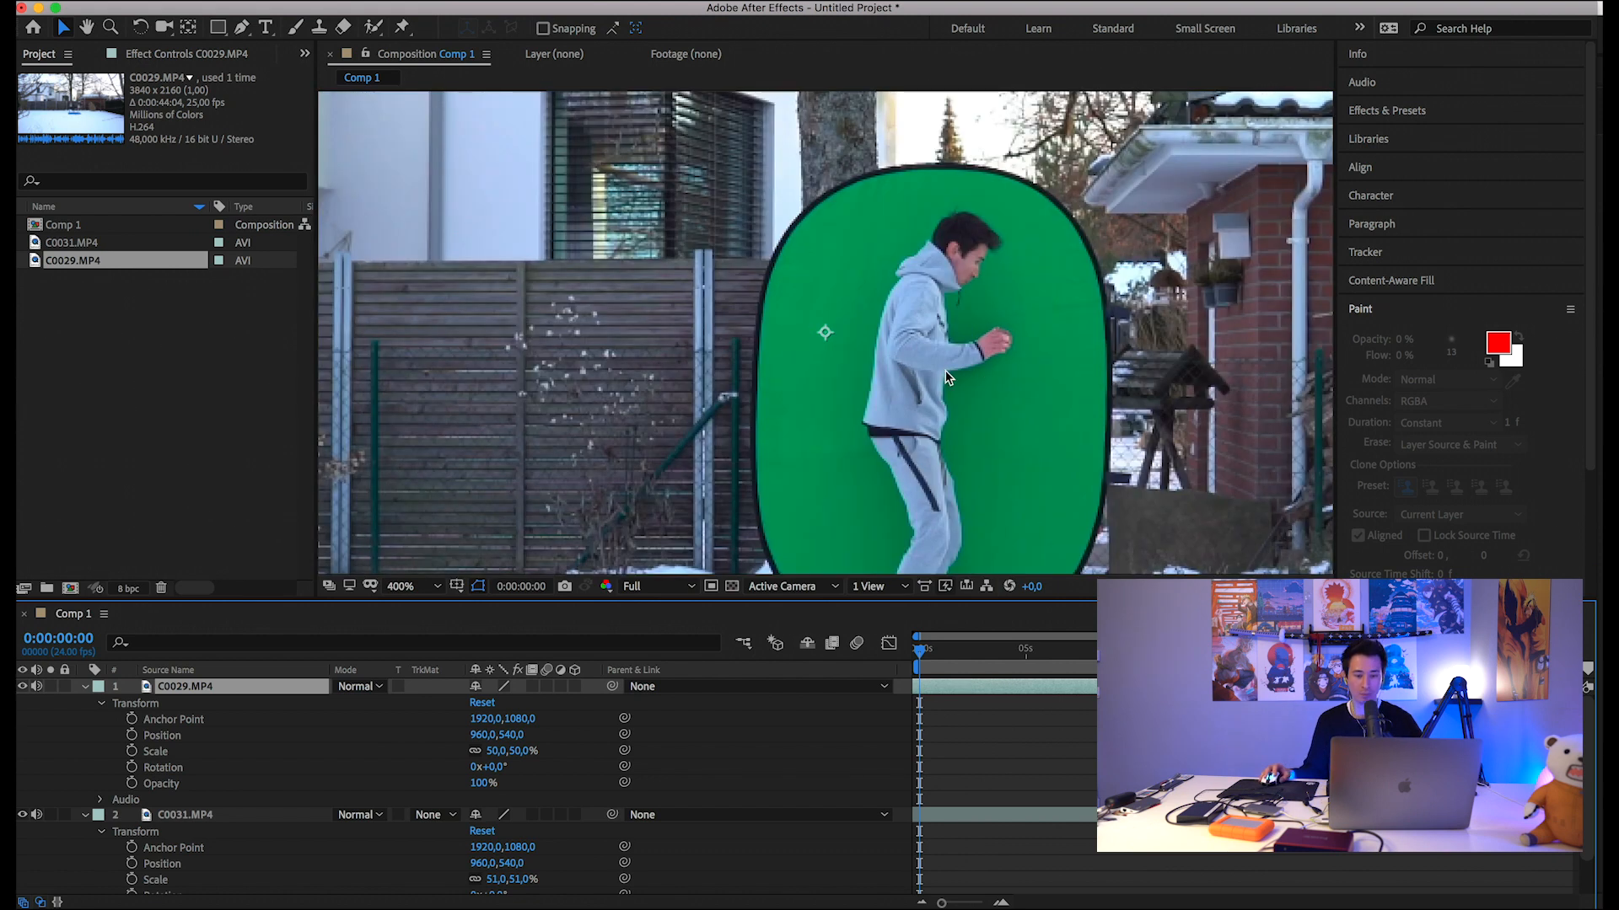
left_click_drag(1009, 403, 886, 321)
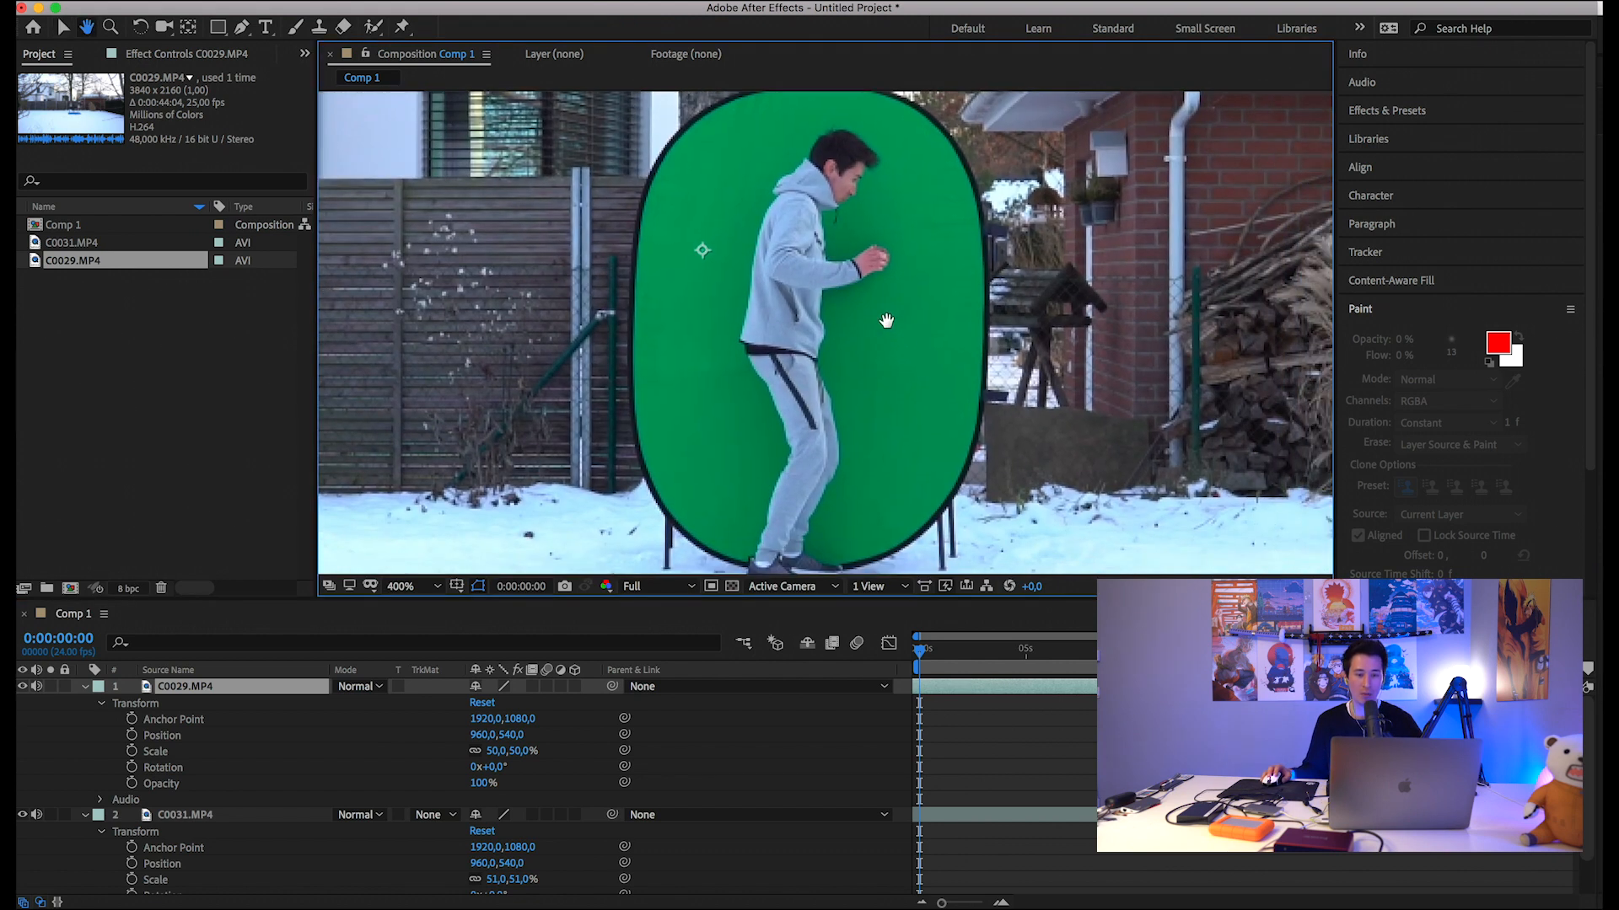
key("v")
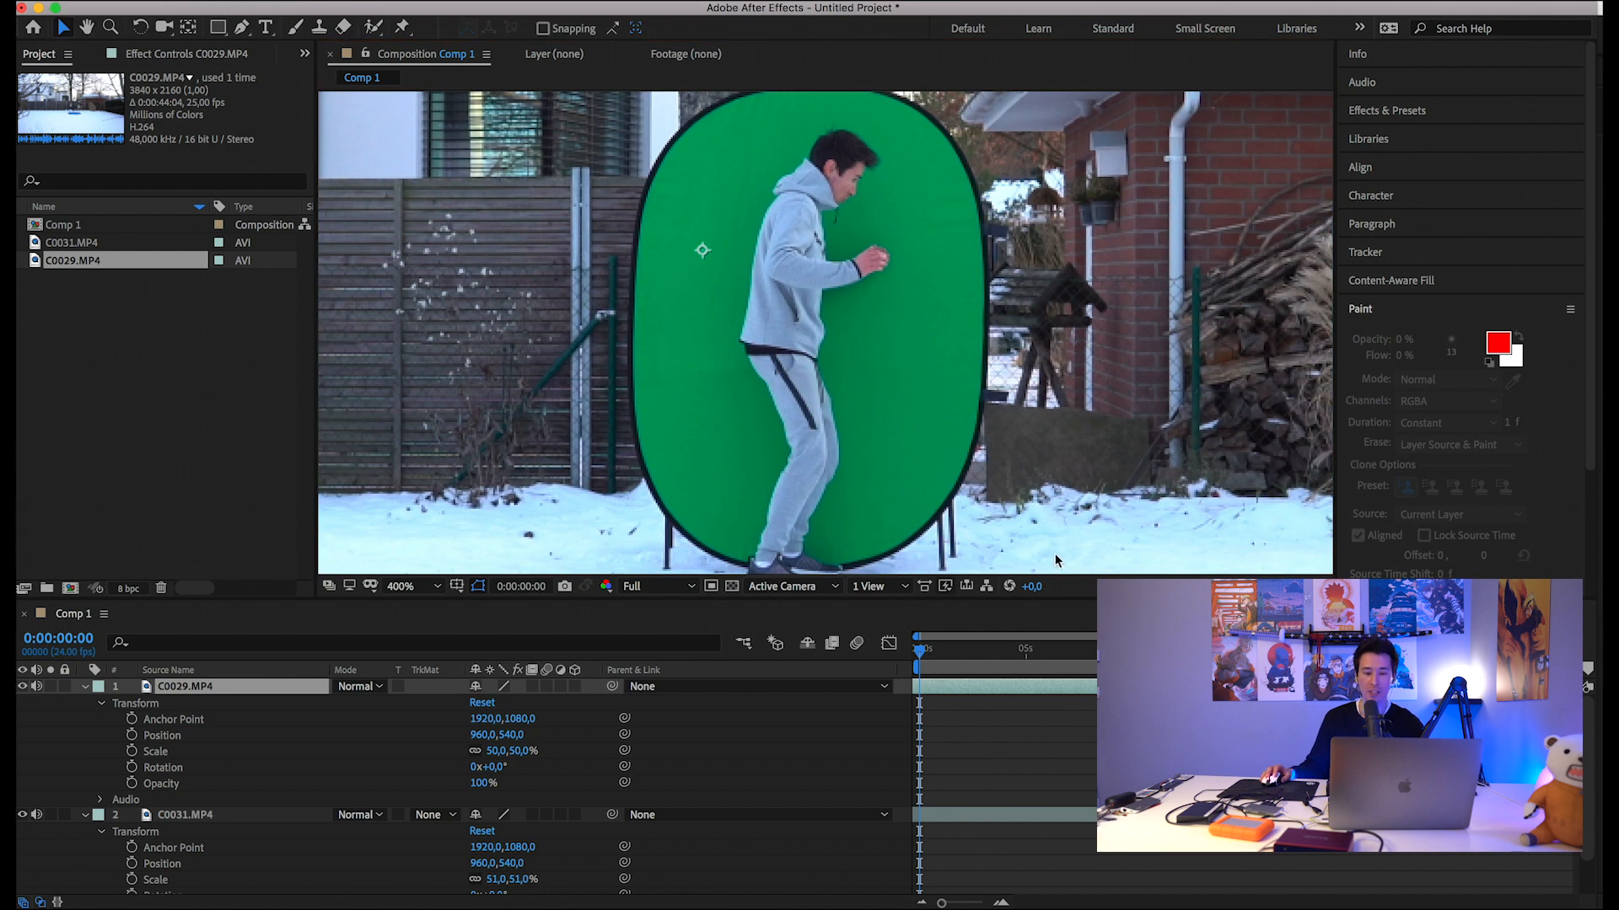
left_click_drag(1090, 701, 1095, 696)
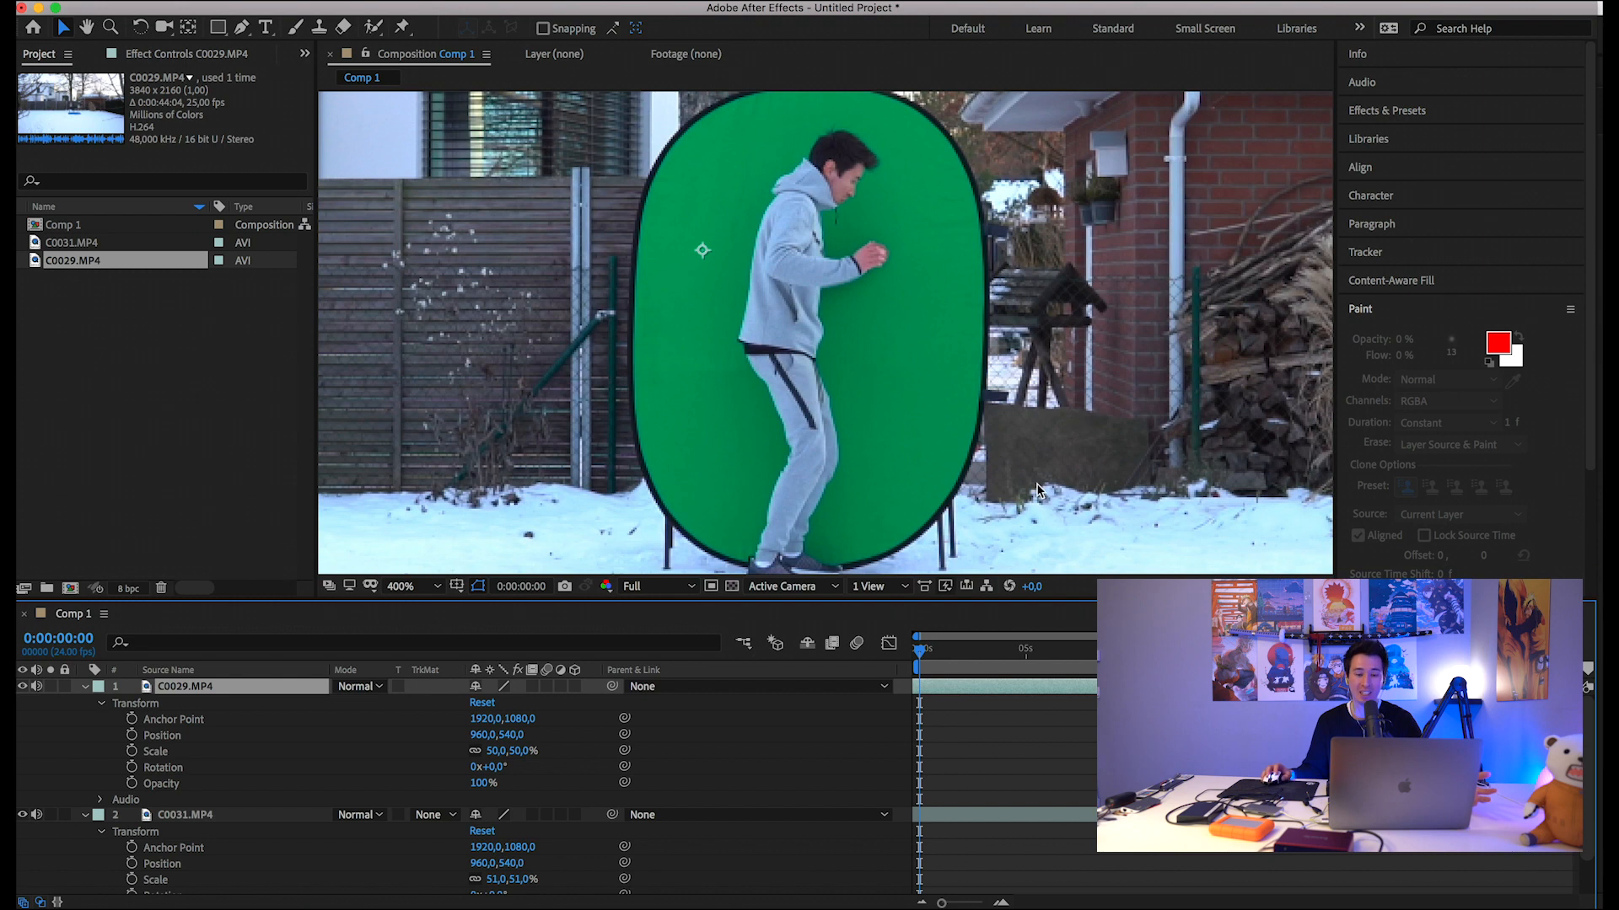
left_click_drag(1072, 686, 1083, 687)
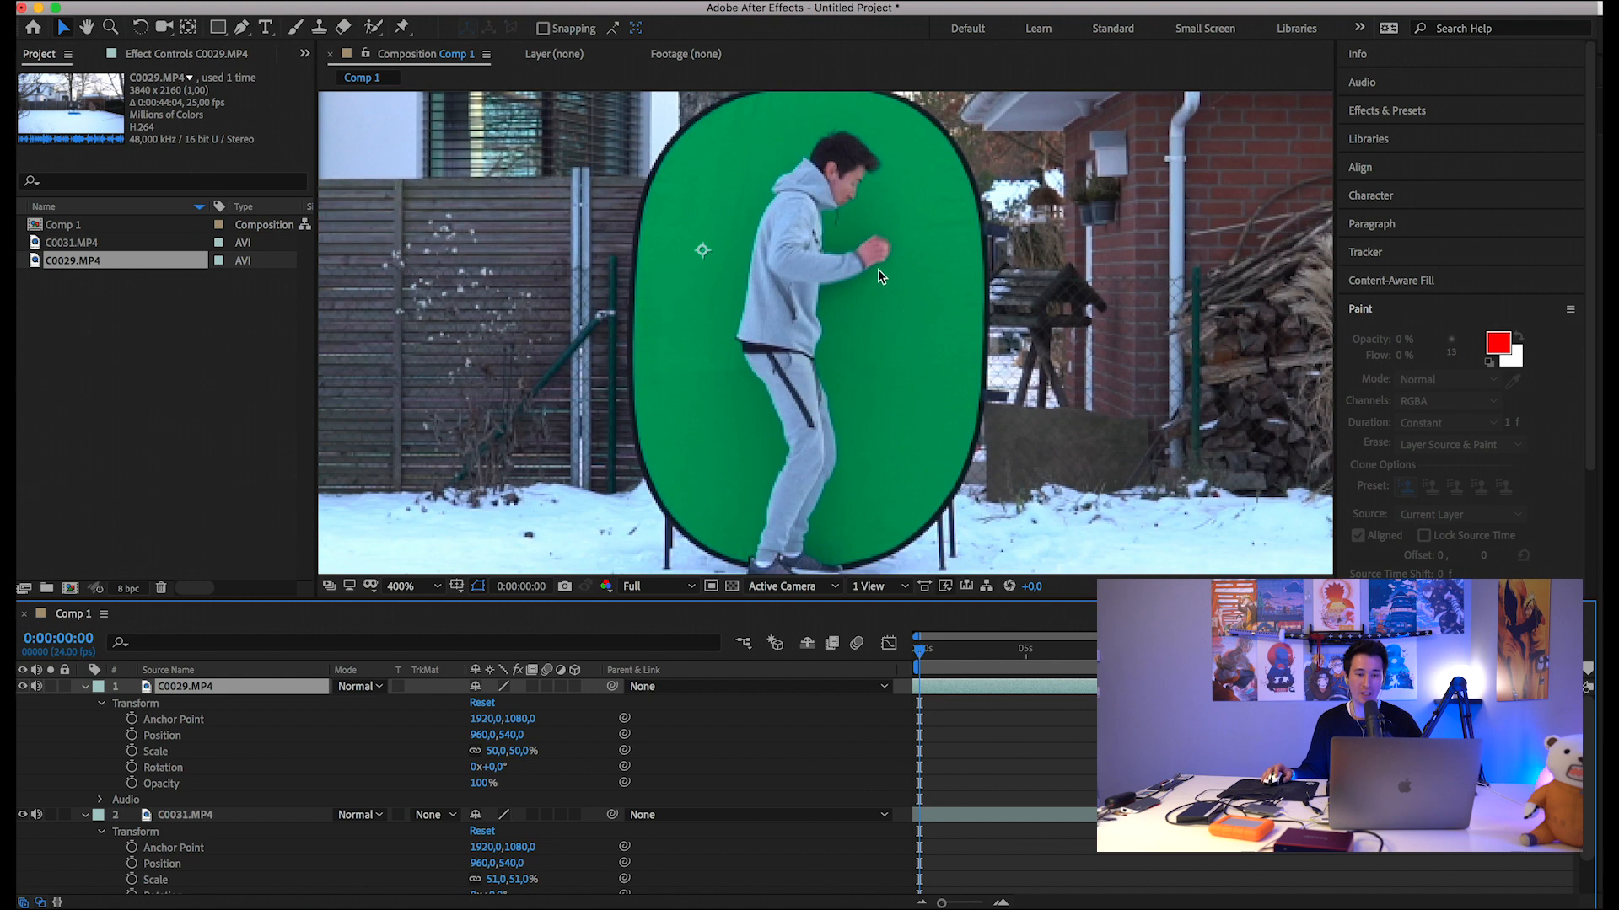
scroll(878, 270, "down", 1)
scroll(859, 302, "up", 1)
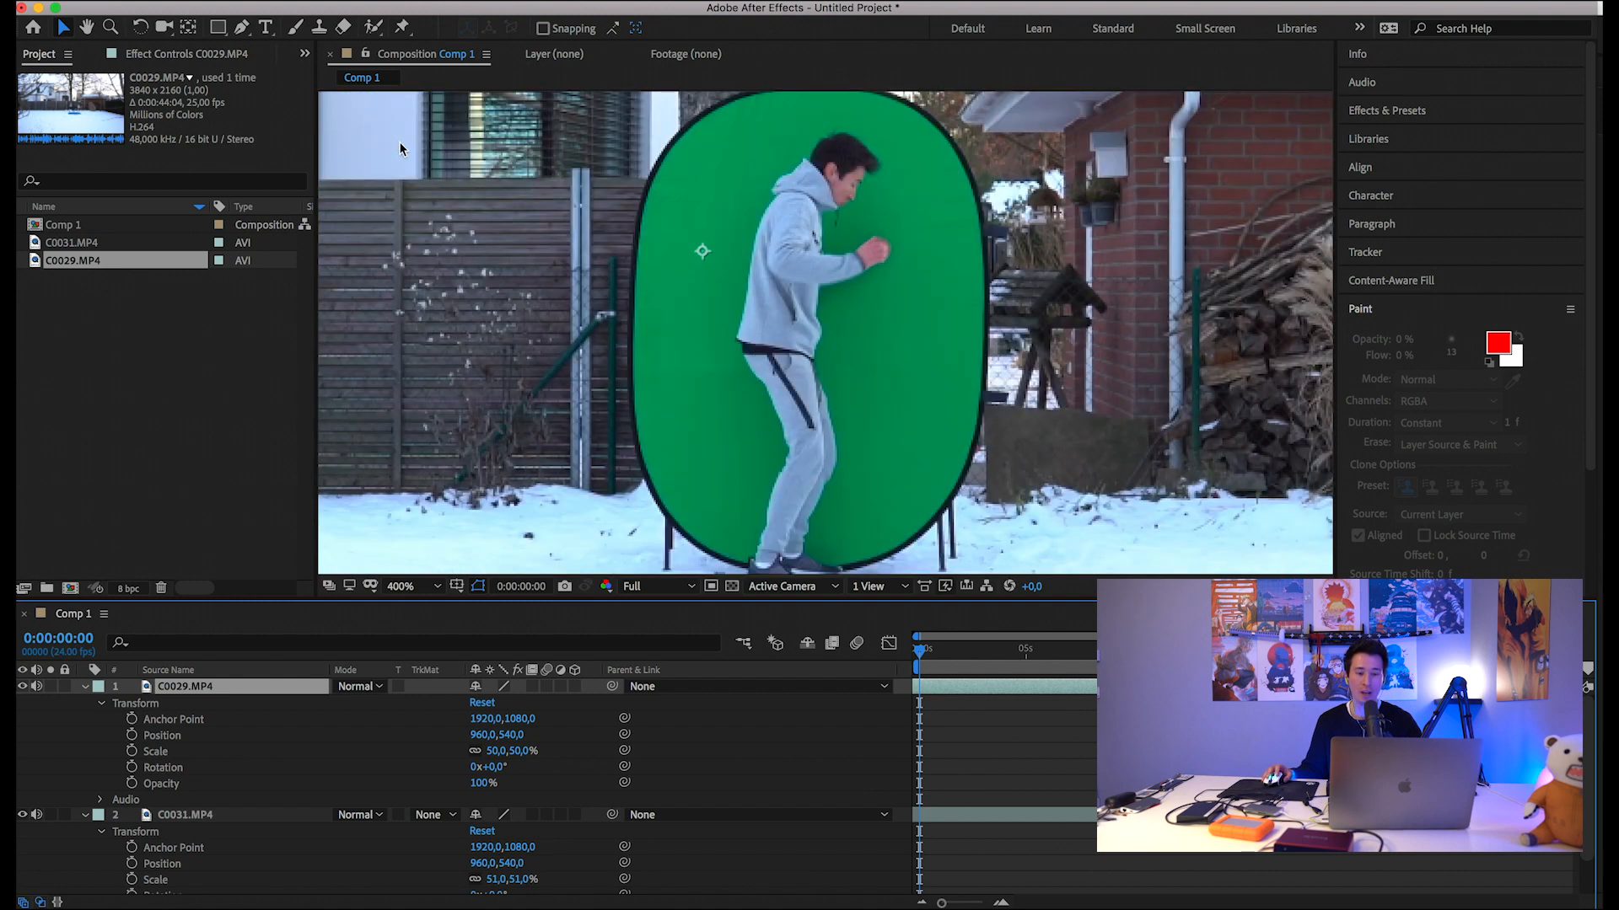
Apply Keylight (1.2) to the C0029.MP4 layer and sample the green screen as the Screen Colour.
left_click(404, 1)
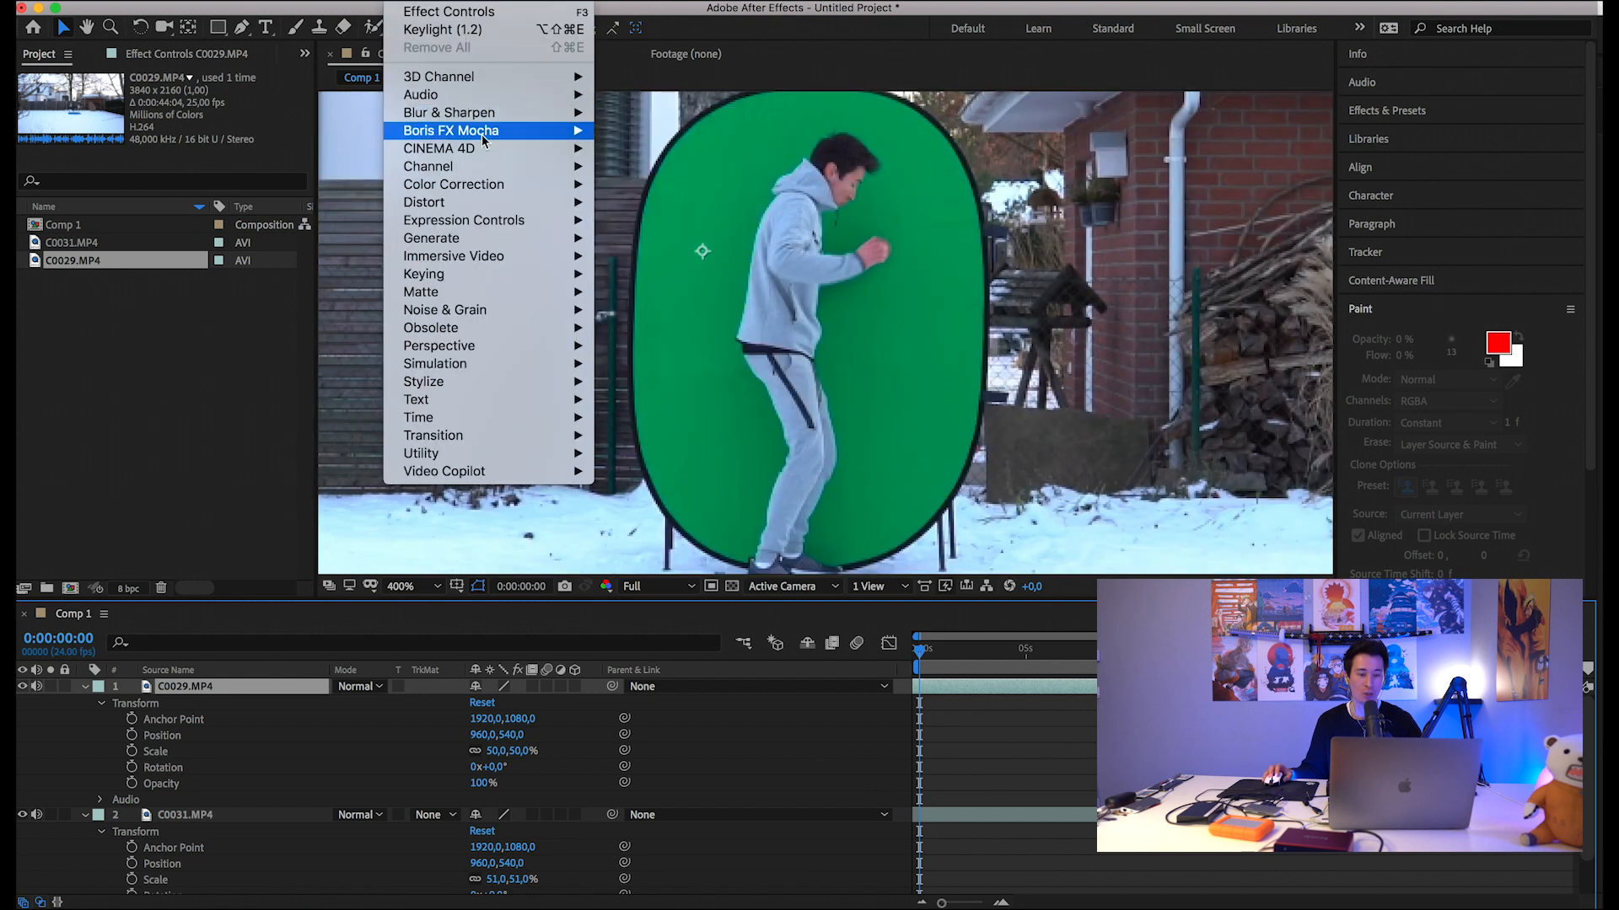
mouse_move(495, 279)
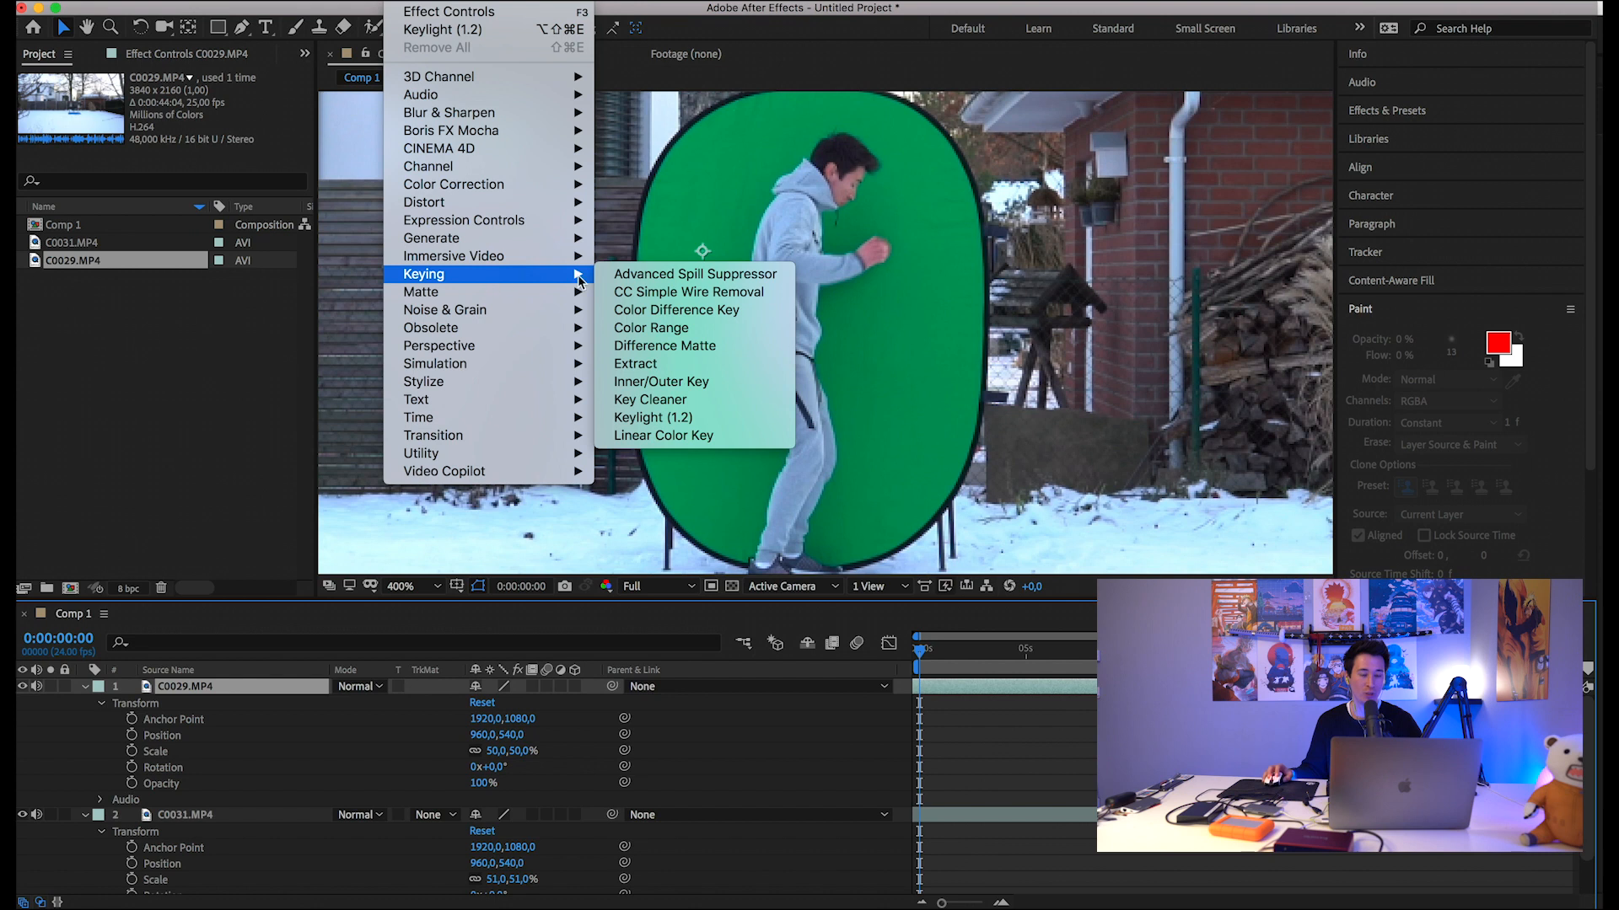
left_click(750, 417)
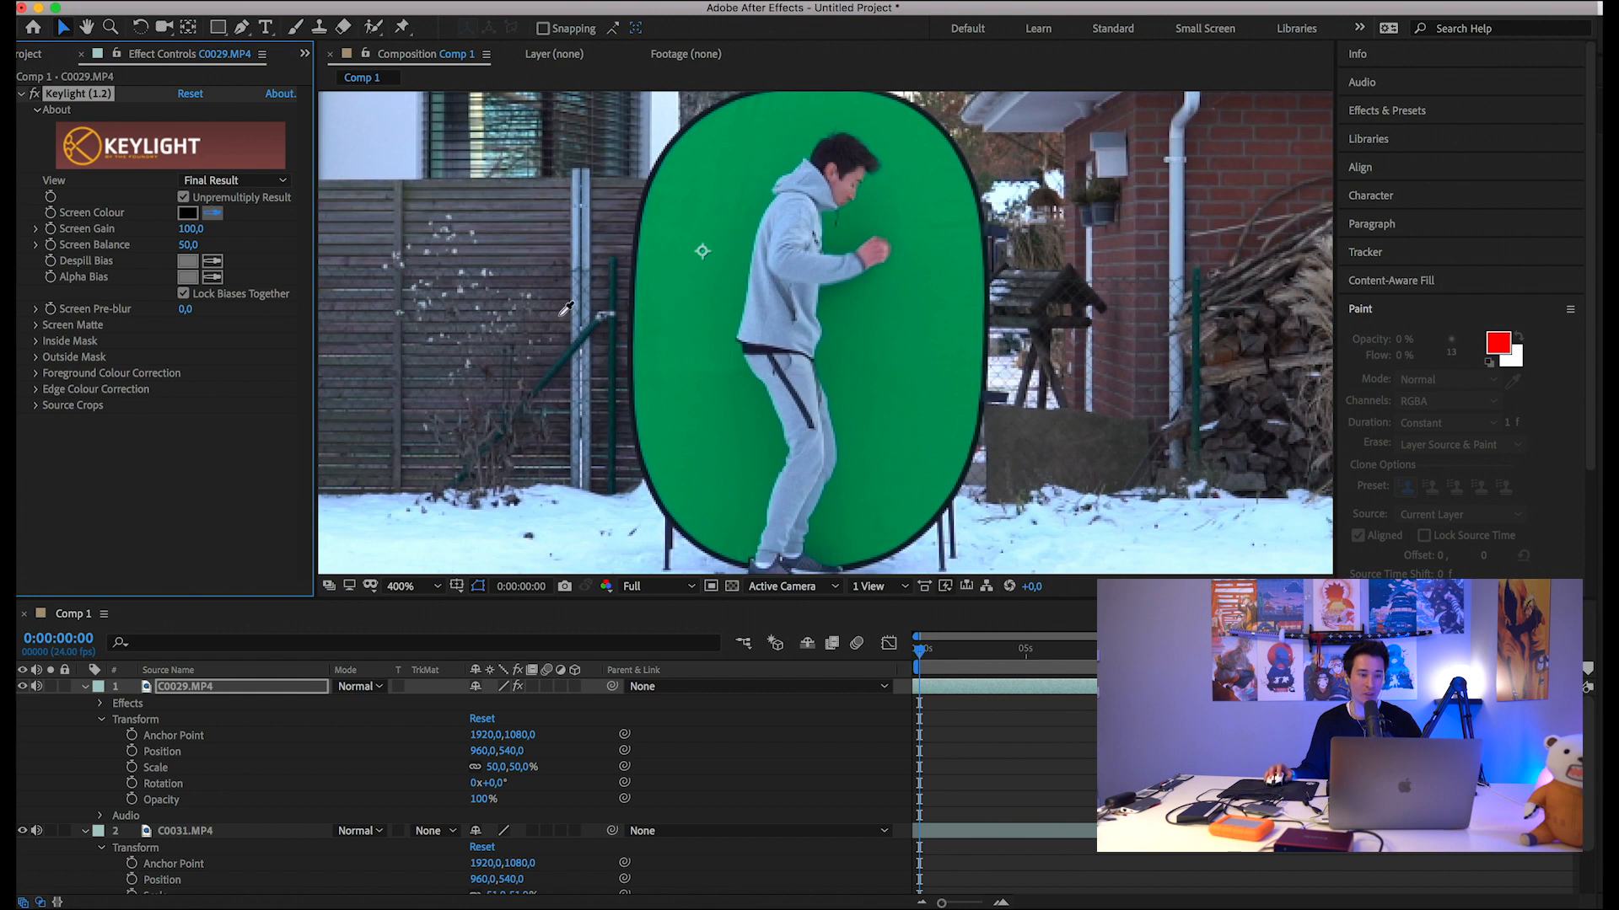
left_click(672, 301)
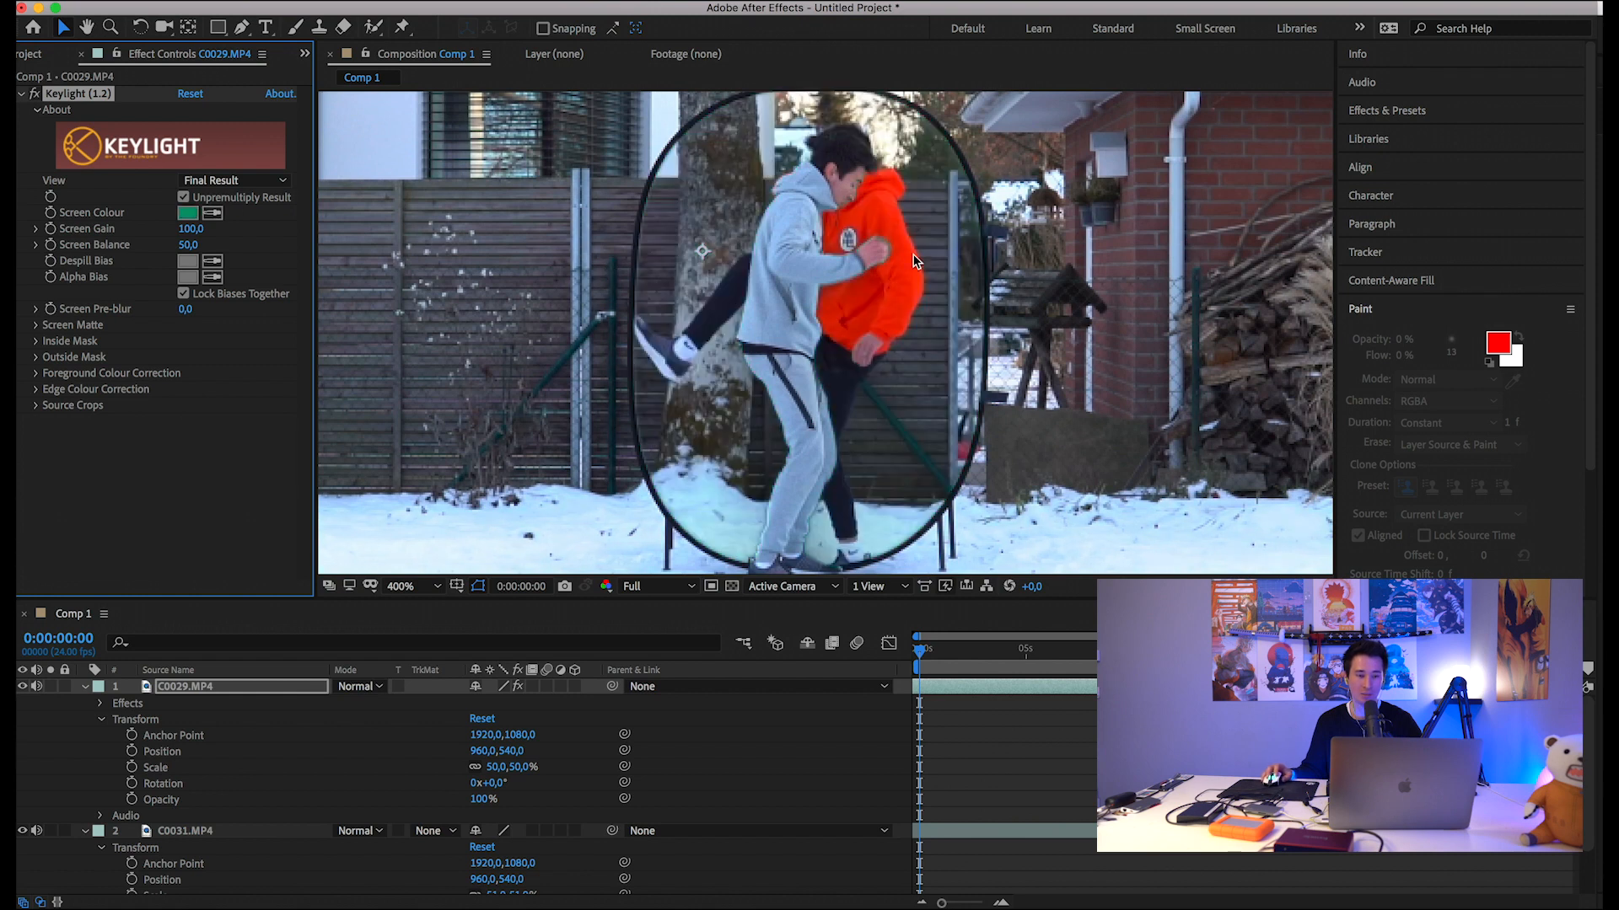
Begin a Pen mask on the C0029.MP4 layer from the top of the green-screen frame down its right side to the actor's rear shoe.
left_click(243, 29)
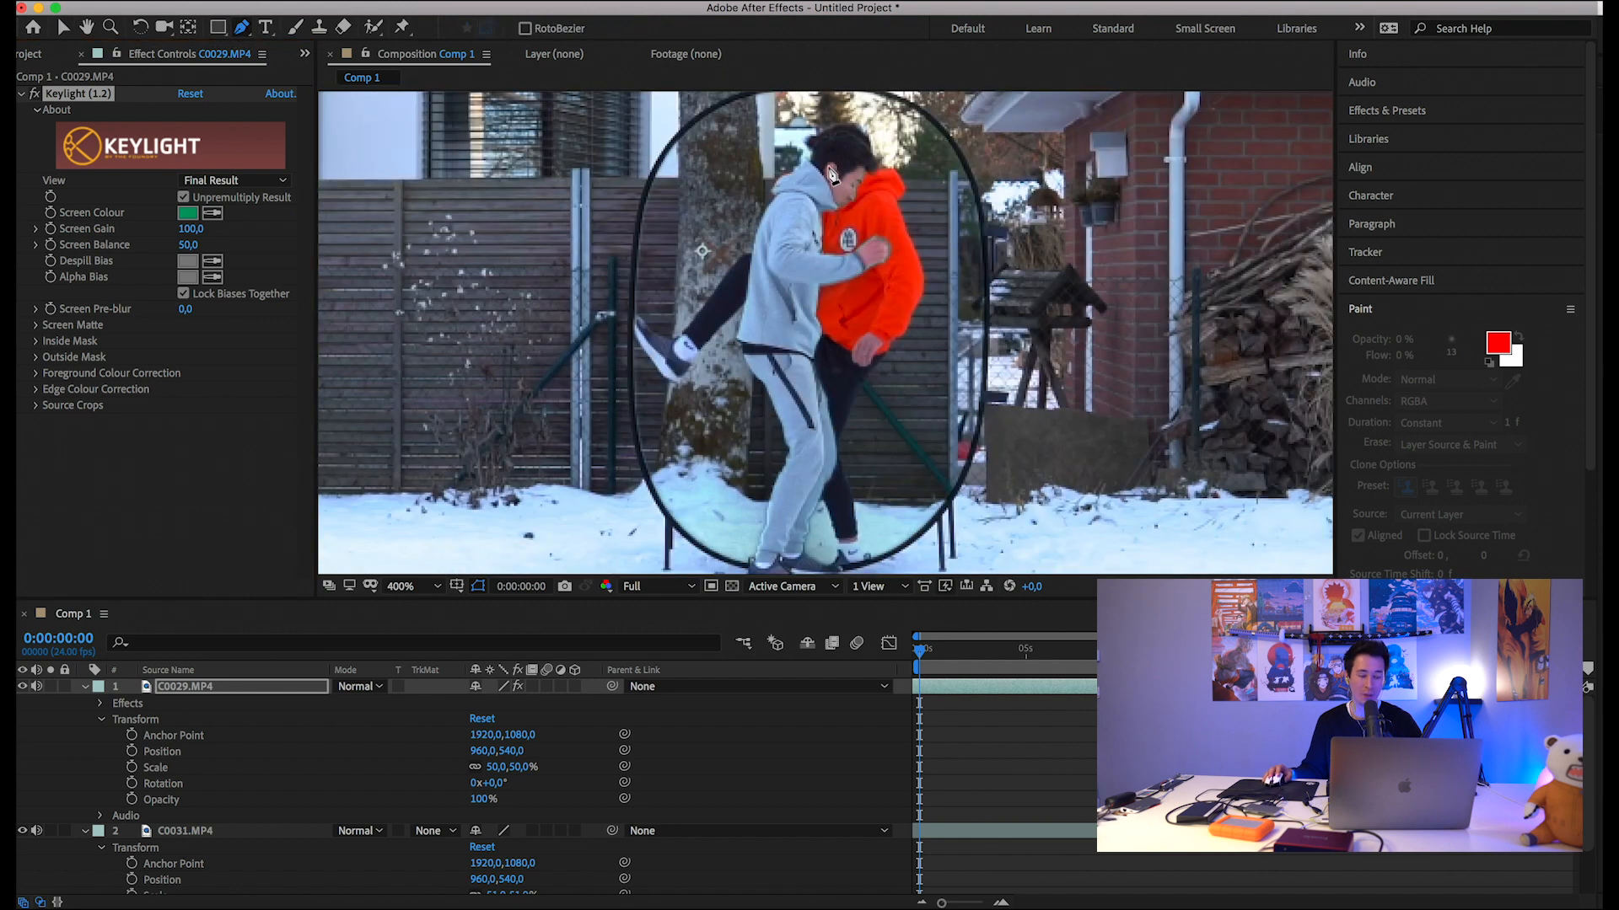
key("comma")
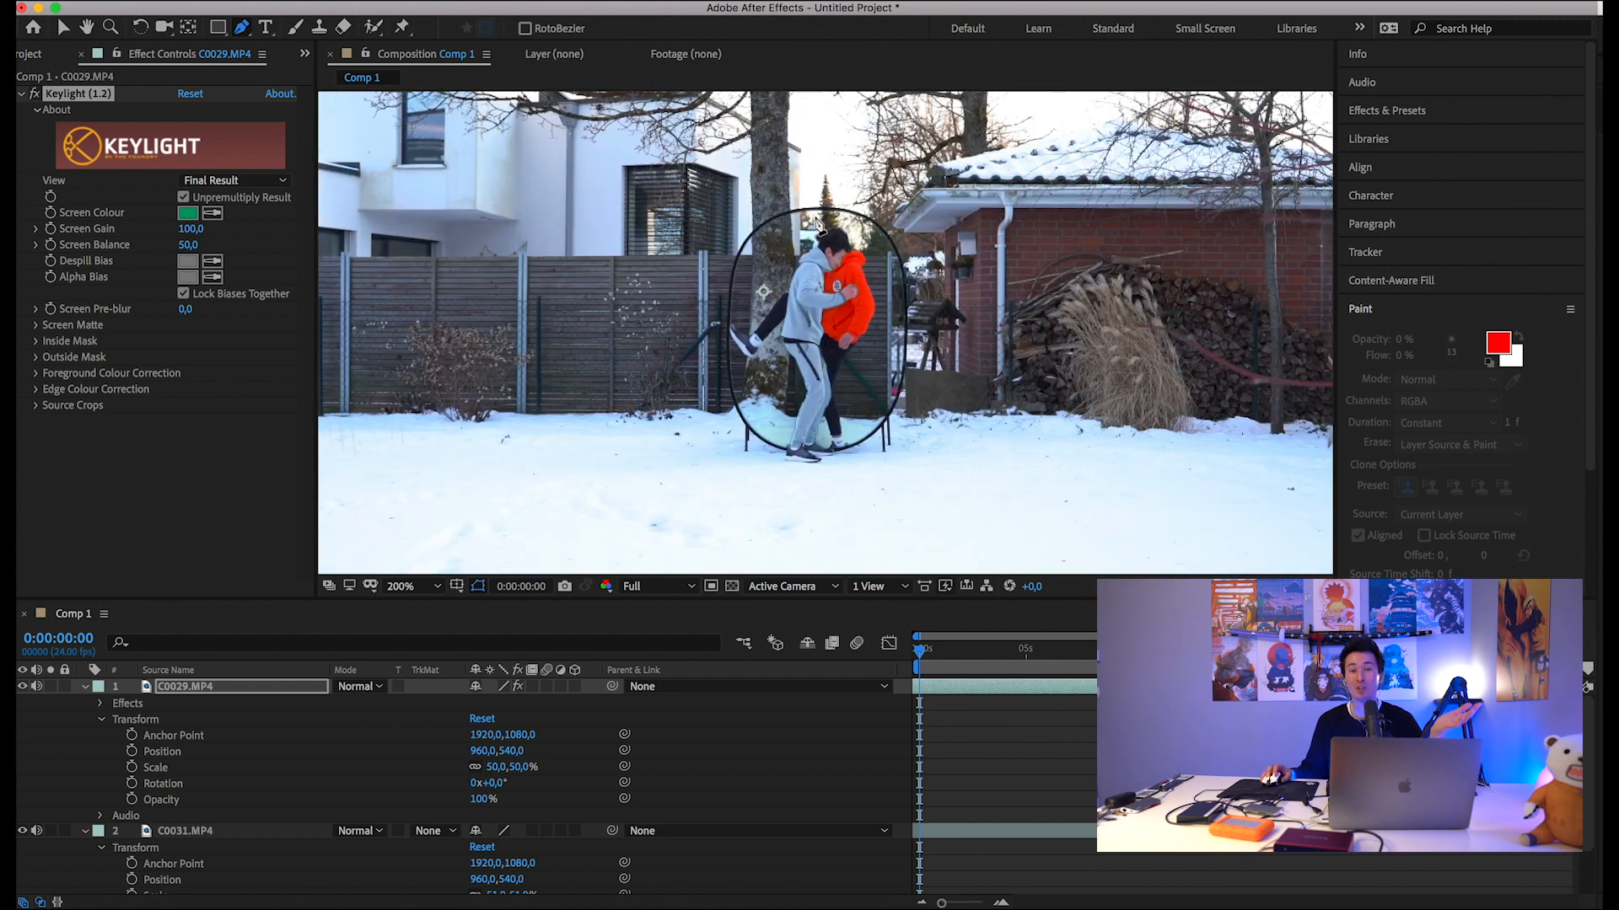
key("period")
key("comma")
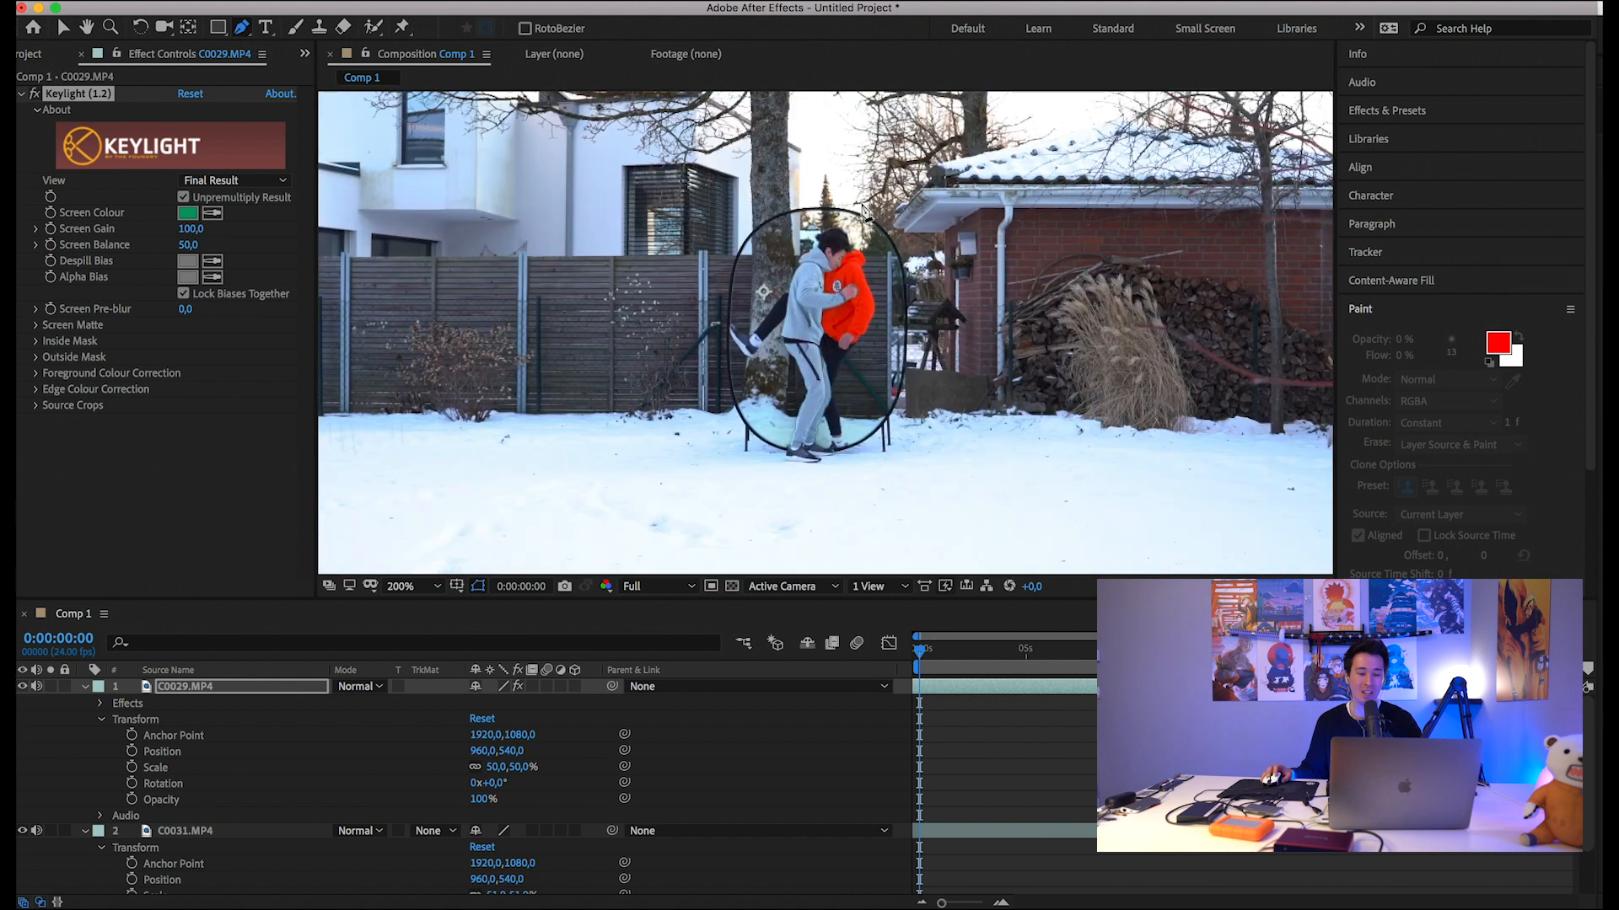
left_click_drag(818, 212, 879, 217)
left_click_drag(899, 320, 899, 398)
left_click_drag(834, 443, 853, 458)
key("period")
key("period")
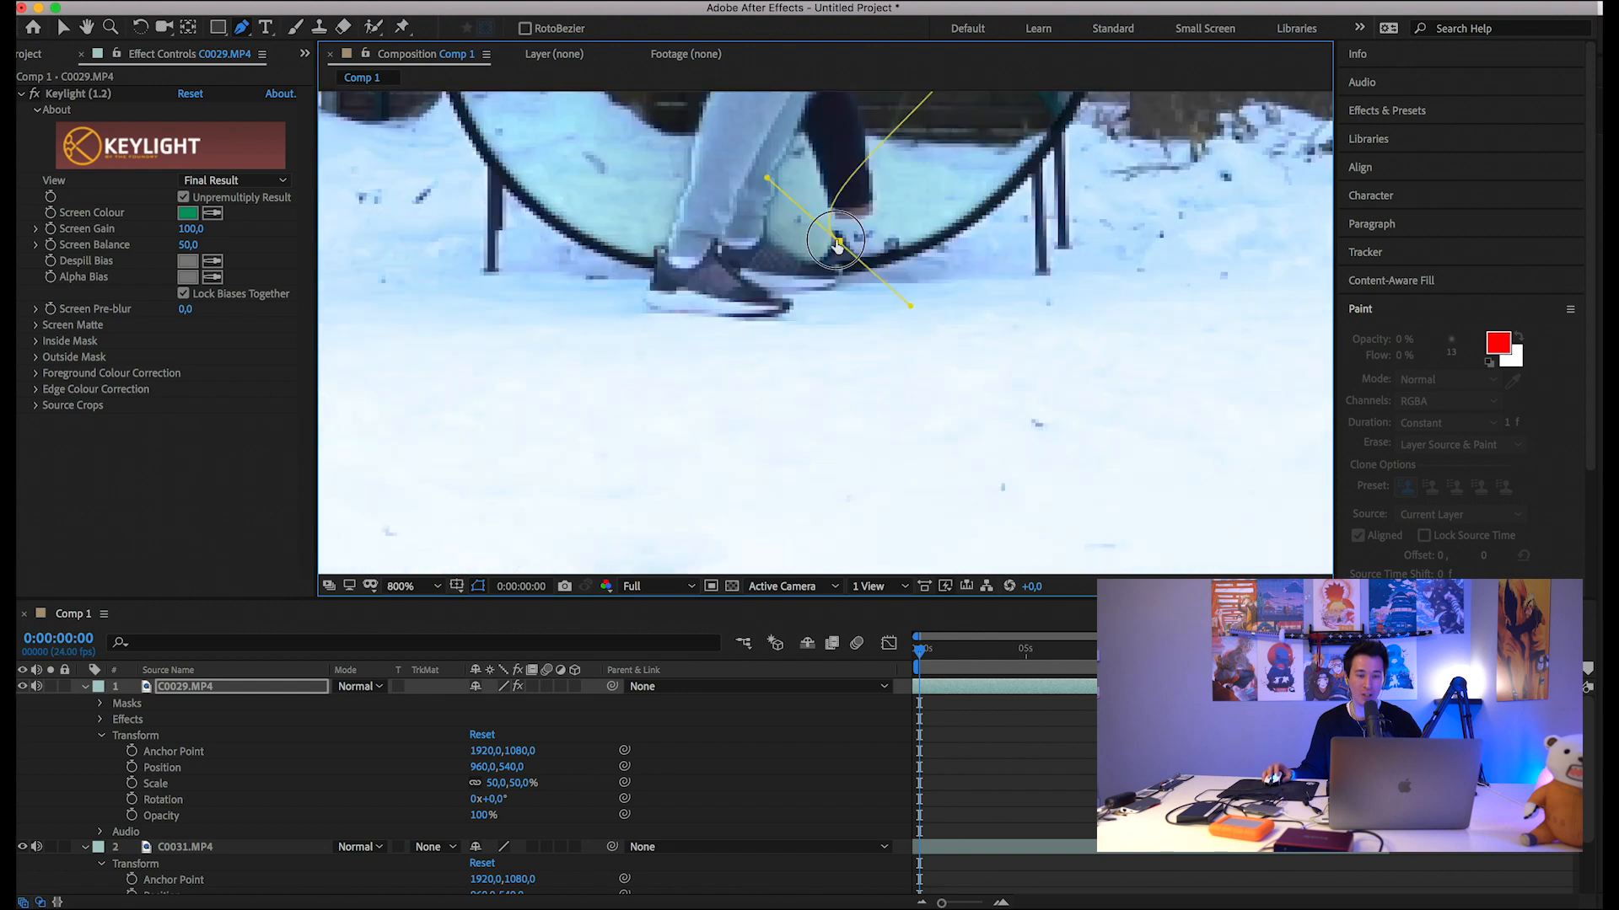
Continue the C0029.MP4 mask with curved points closely around the soles and heel of the grey-suited actor's shoes.
mouse_move(813, 287)
left_mouse_down()
mouse_move(779, 287)
mouse_move(807, 295)
left_mouse_up()
left_click_drag(910, 326, 858, 286)
left_click_drag(710, 316, 587, 305)
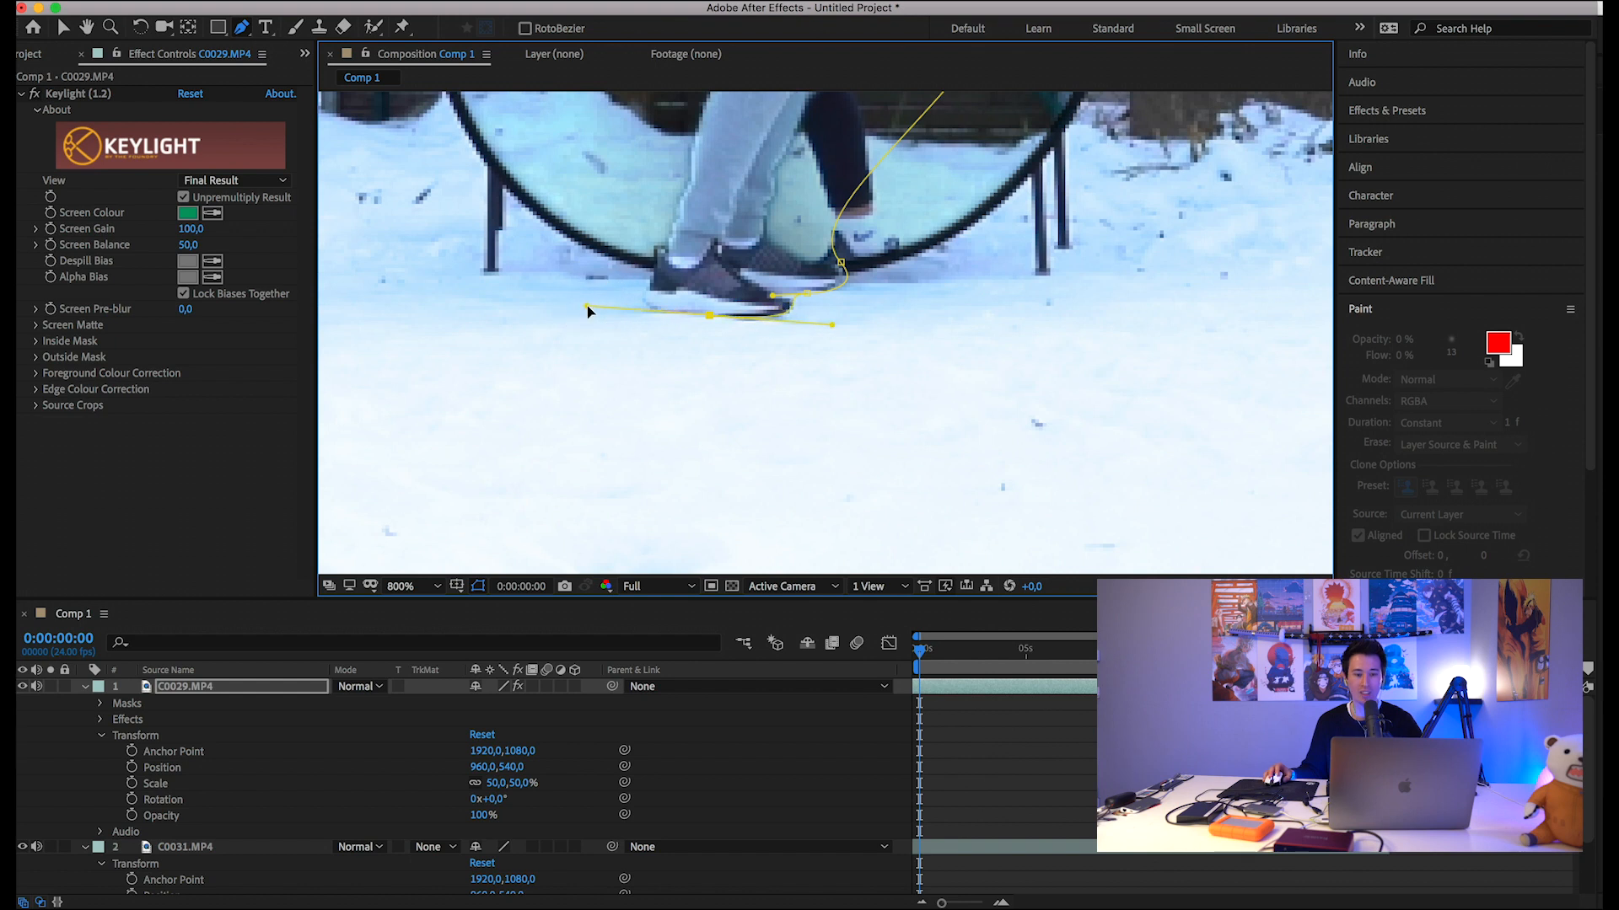
left_click_drag(651, 260, 656, 230)
left_click_drag(589, 307, 610, 311)
left_click_drag(651, 259, 655, 262)
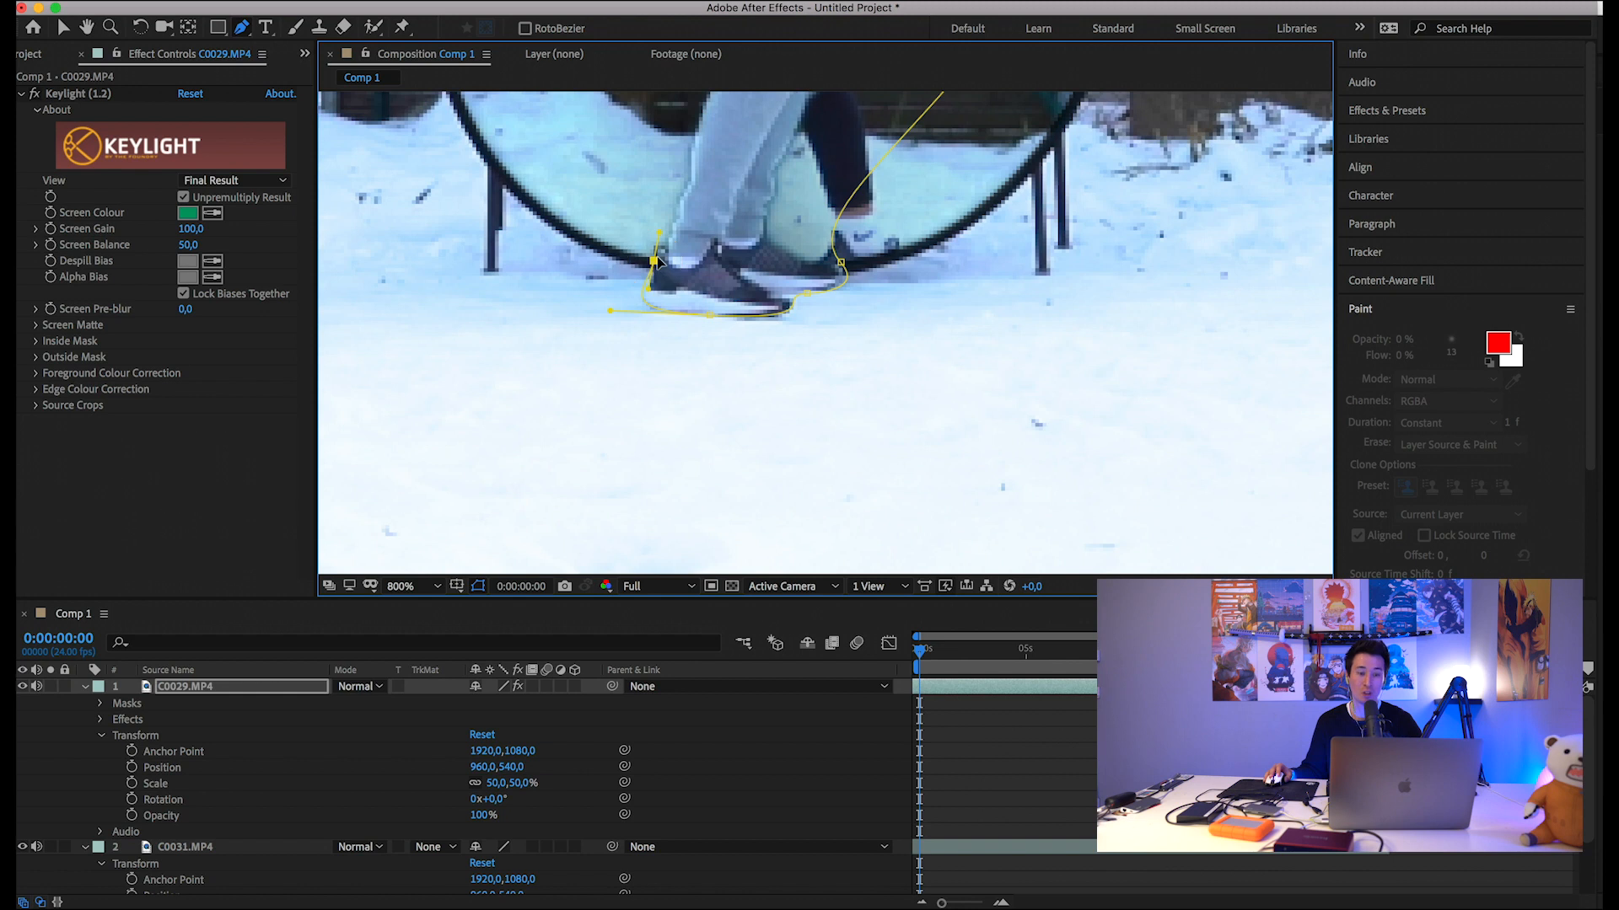
Carry the mask up the left side of the green-screen frame and close it at its starting point.
scroll(657, 262, "down", 1)
scroll(755, 164, "down", 1)
left_click_drag(736, 167, 745, 123)
scroll(750, 127, "down", 1)
scroll(856, 184, "up", 1)
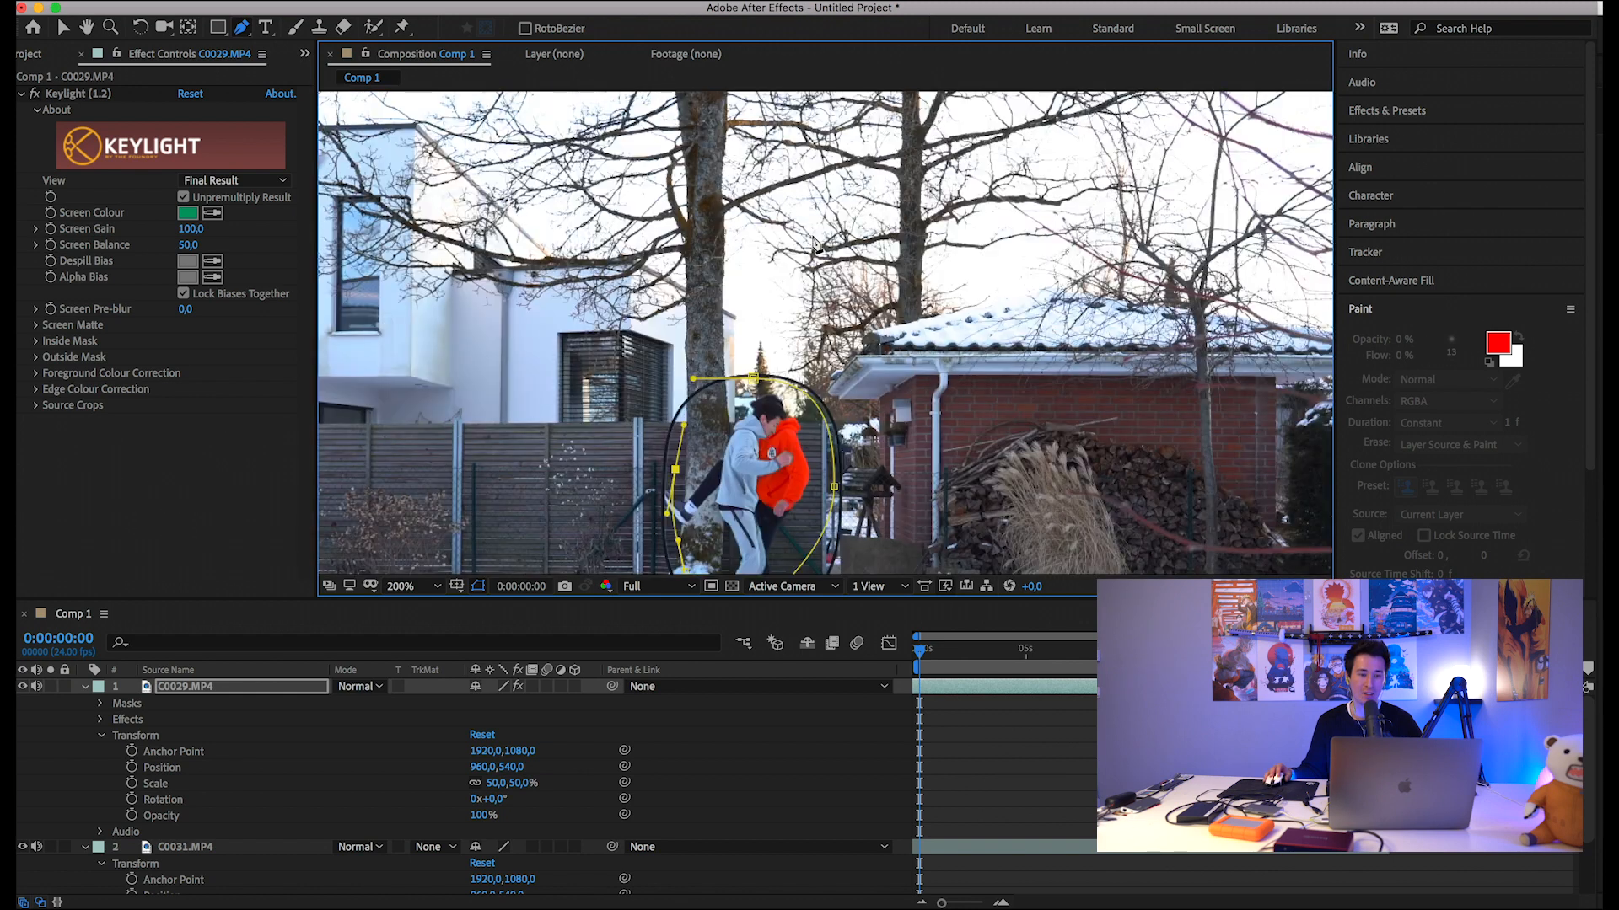
scroll(753, 384, "down", 1)
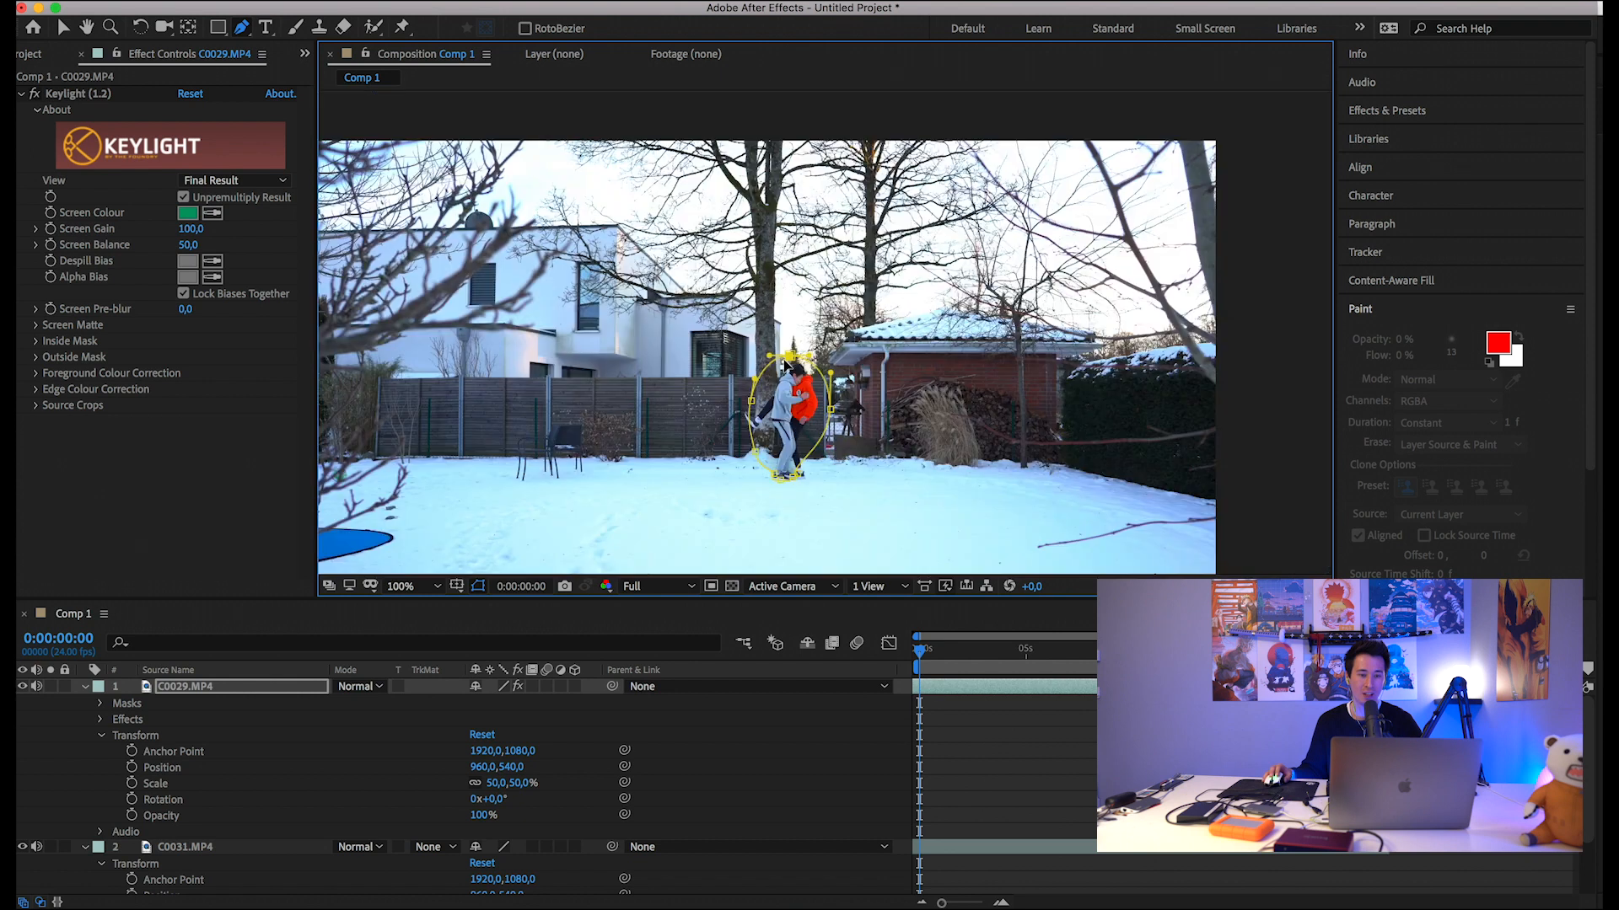
scroll(809, 435, "up", 1)
Place the masked actor in front of the kicker's foot at position 874, 542, and scale the C0029.MP4 layer to 52%.
left_click_drag(879, 441, 927, 298)
key("v")
left_click_drag(755, 344, 709, 350)
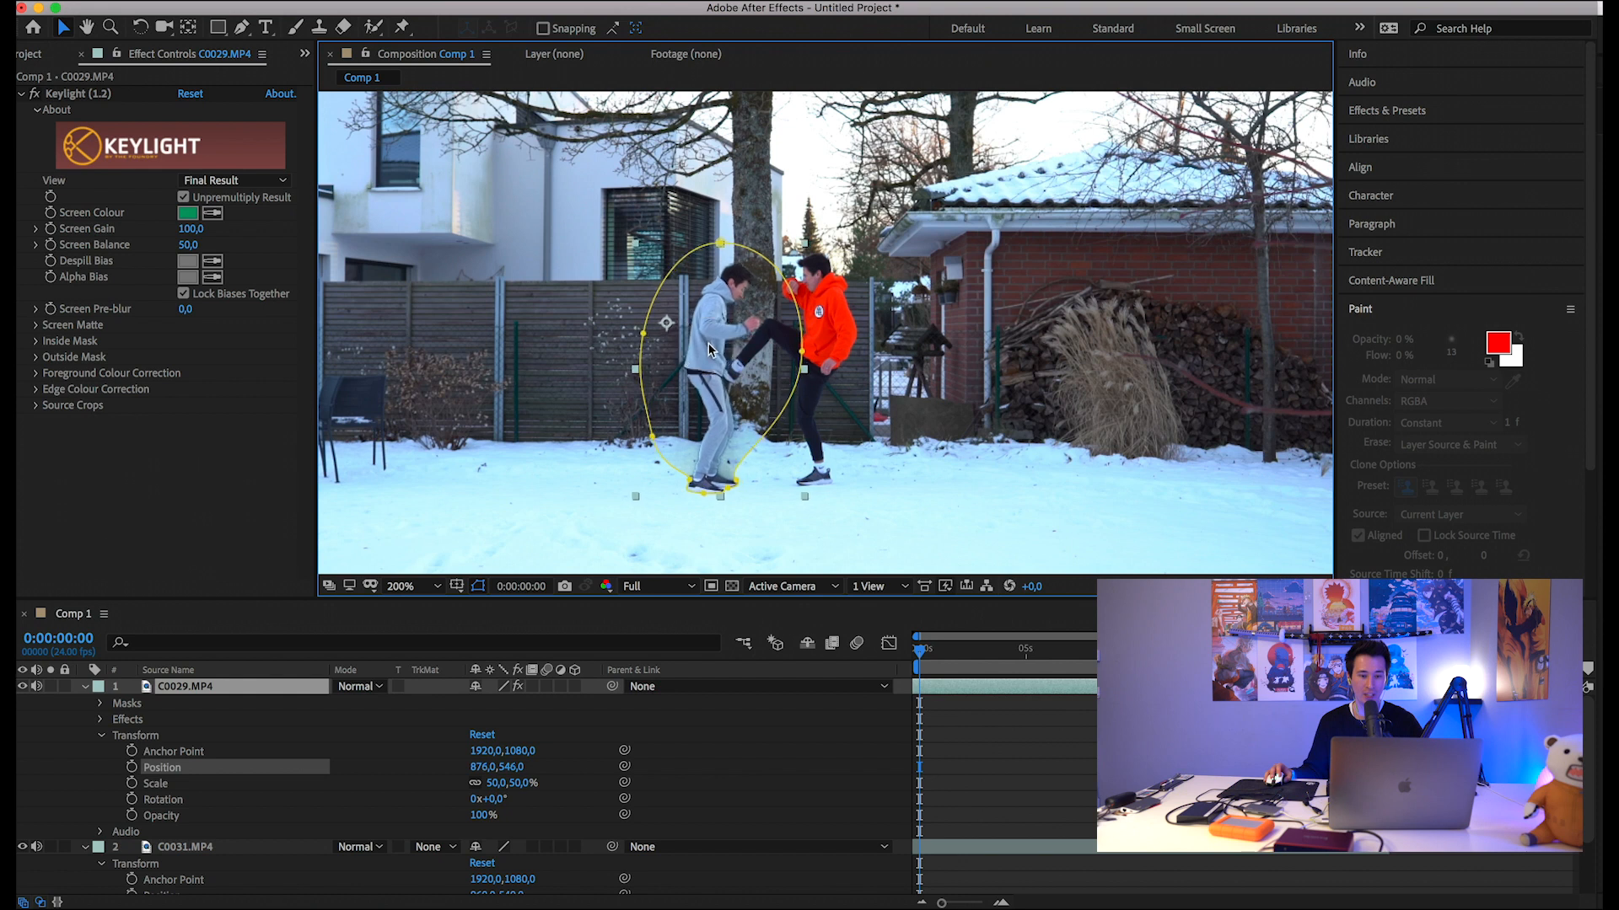
left_click(496, 784)
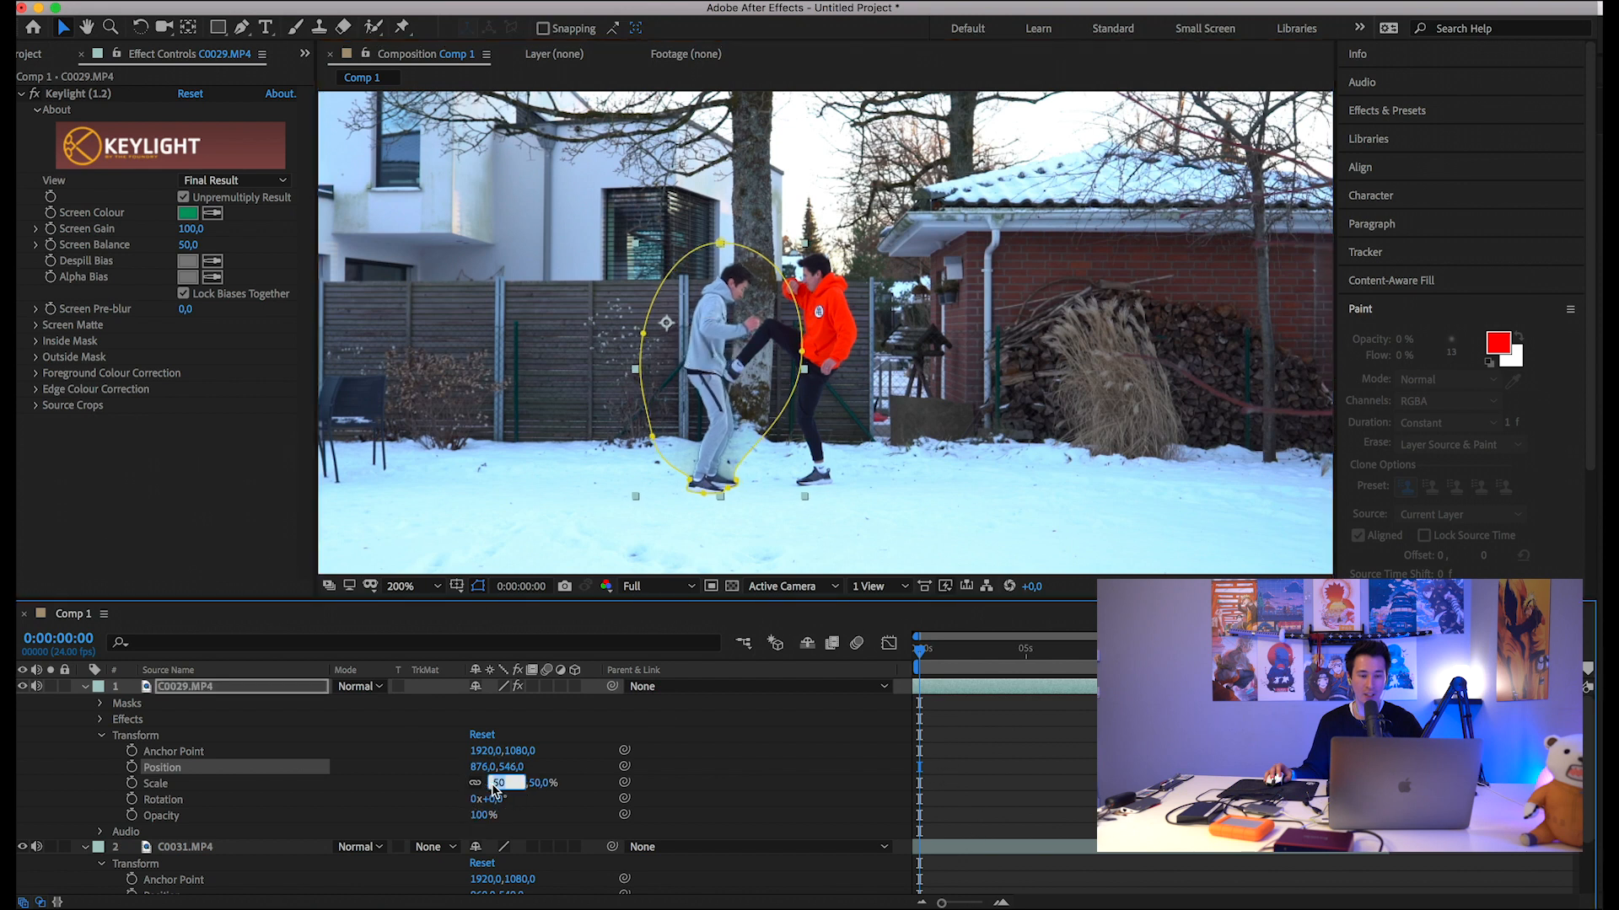
key("Return")
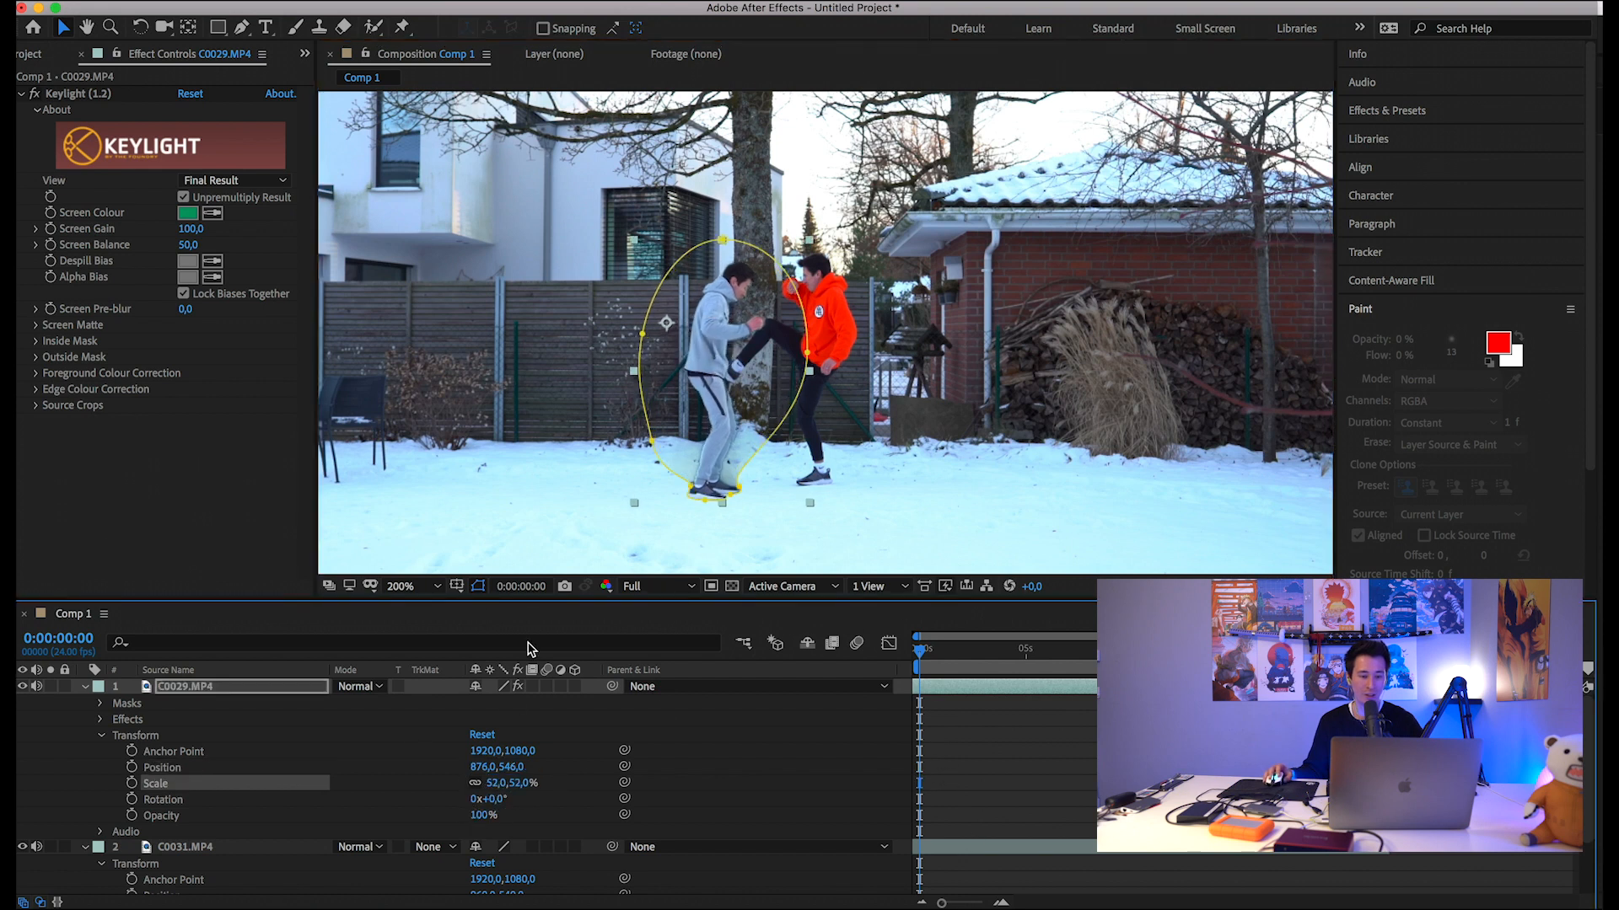
left_click_drag(708, 392, 707, 381)
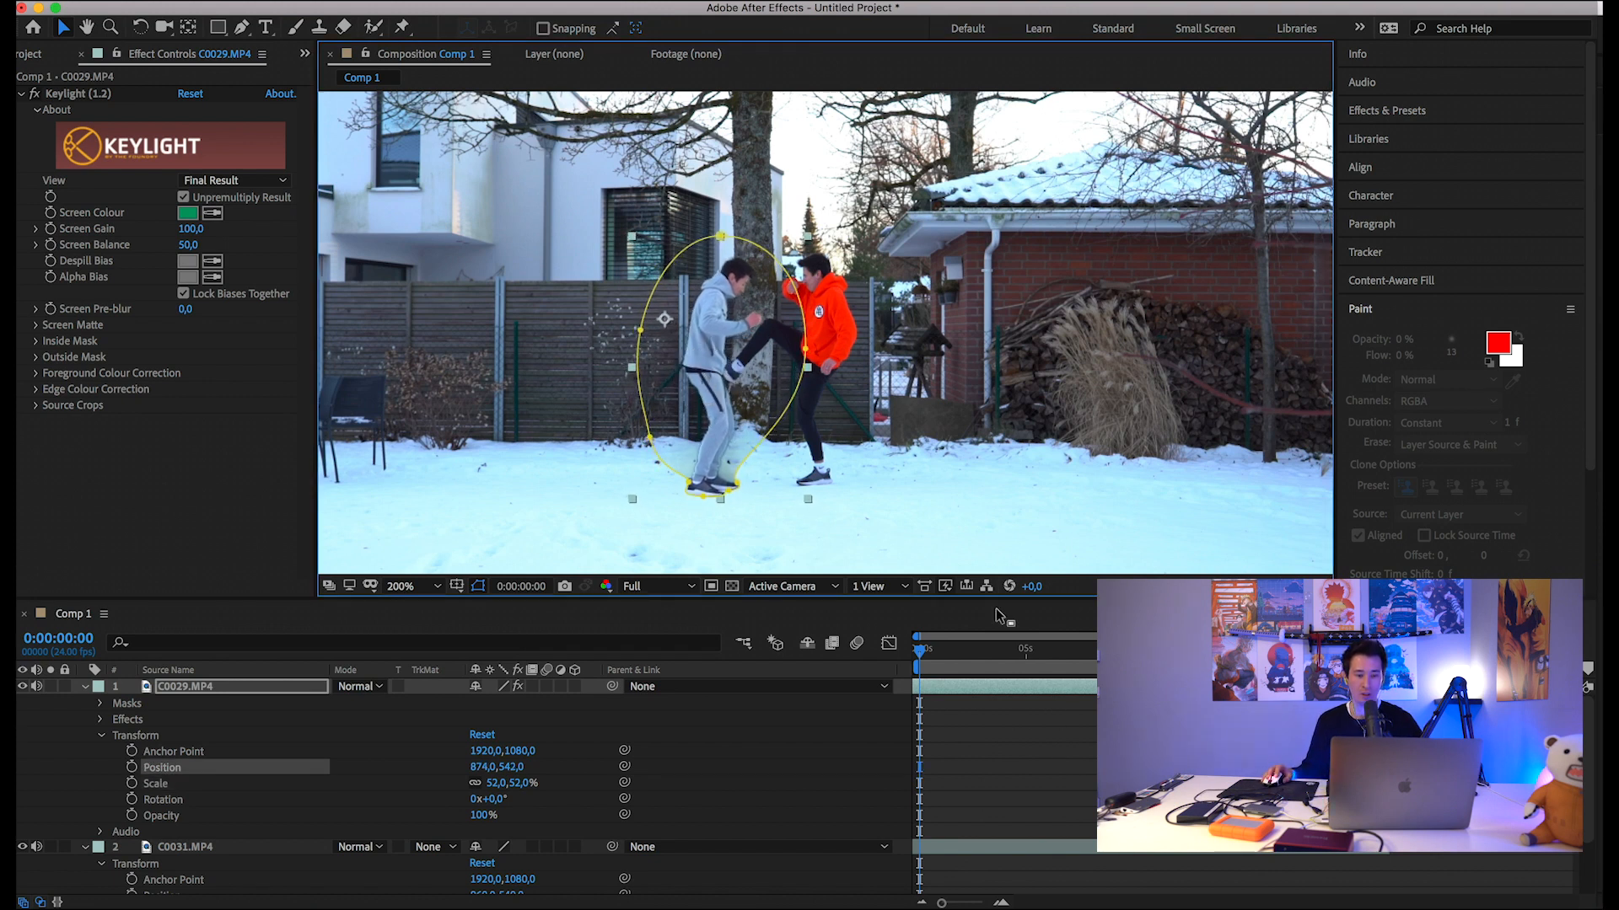
Go to 0:00:00:09 and slip the C0029.MP4 footage a few frames so the actor's reaction matches the kick impact.
left_click_drag(917, 656, 926, 656)
left_click(1001, 903)
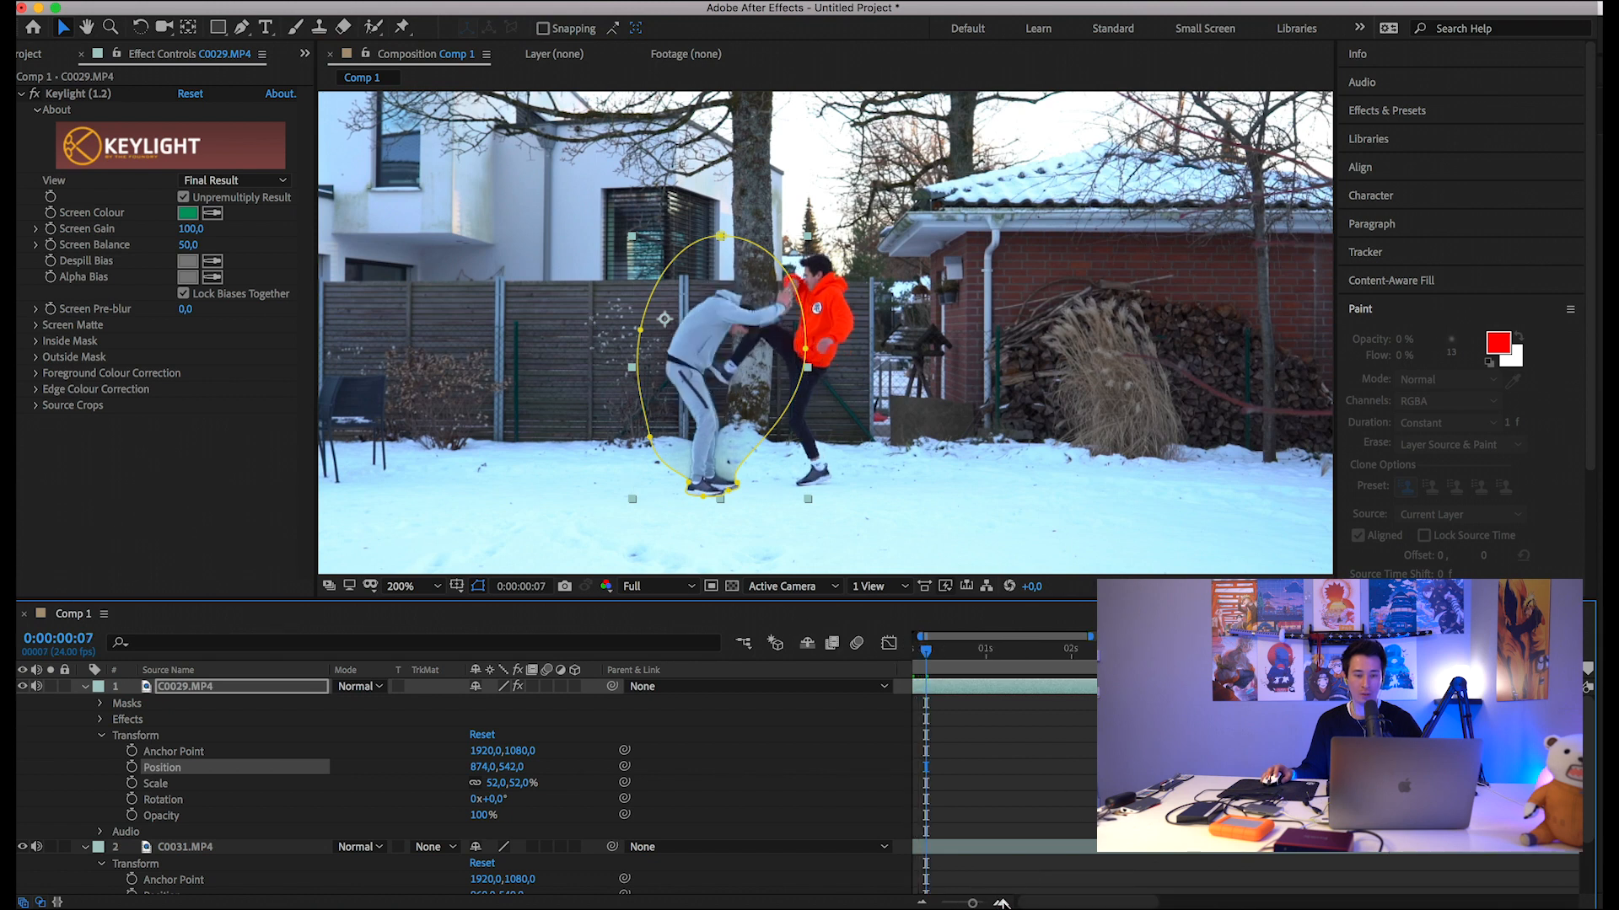
left_click_drag(930, 657, 938, 659)
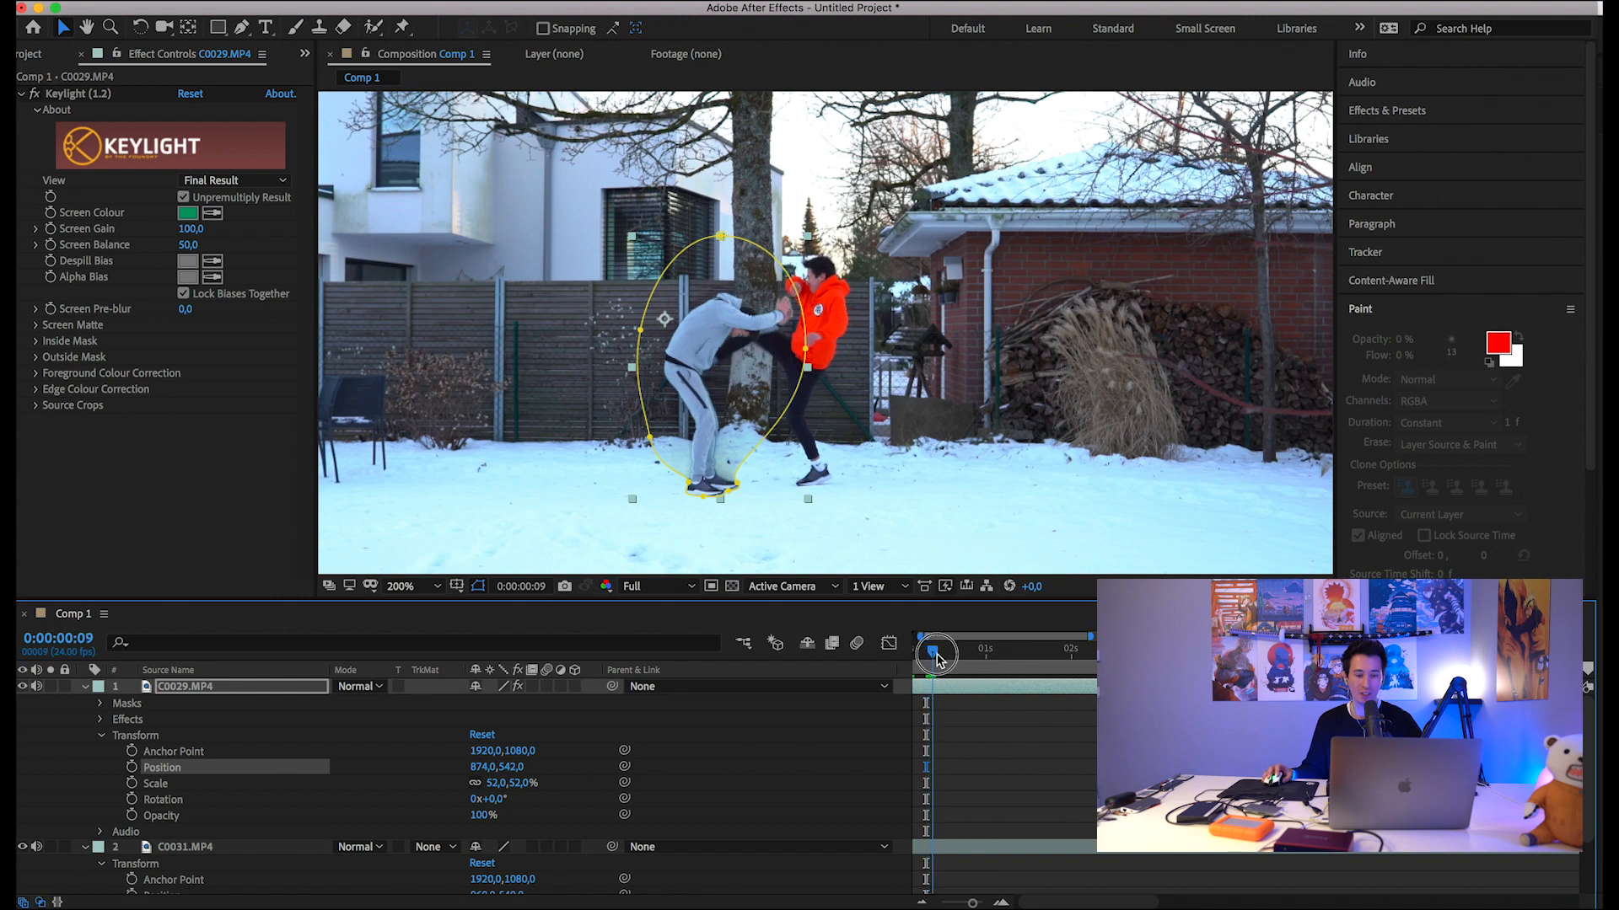
left_click(1026, 693)
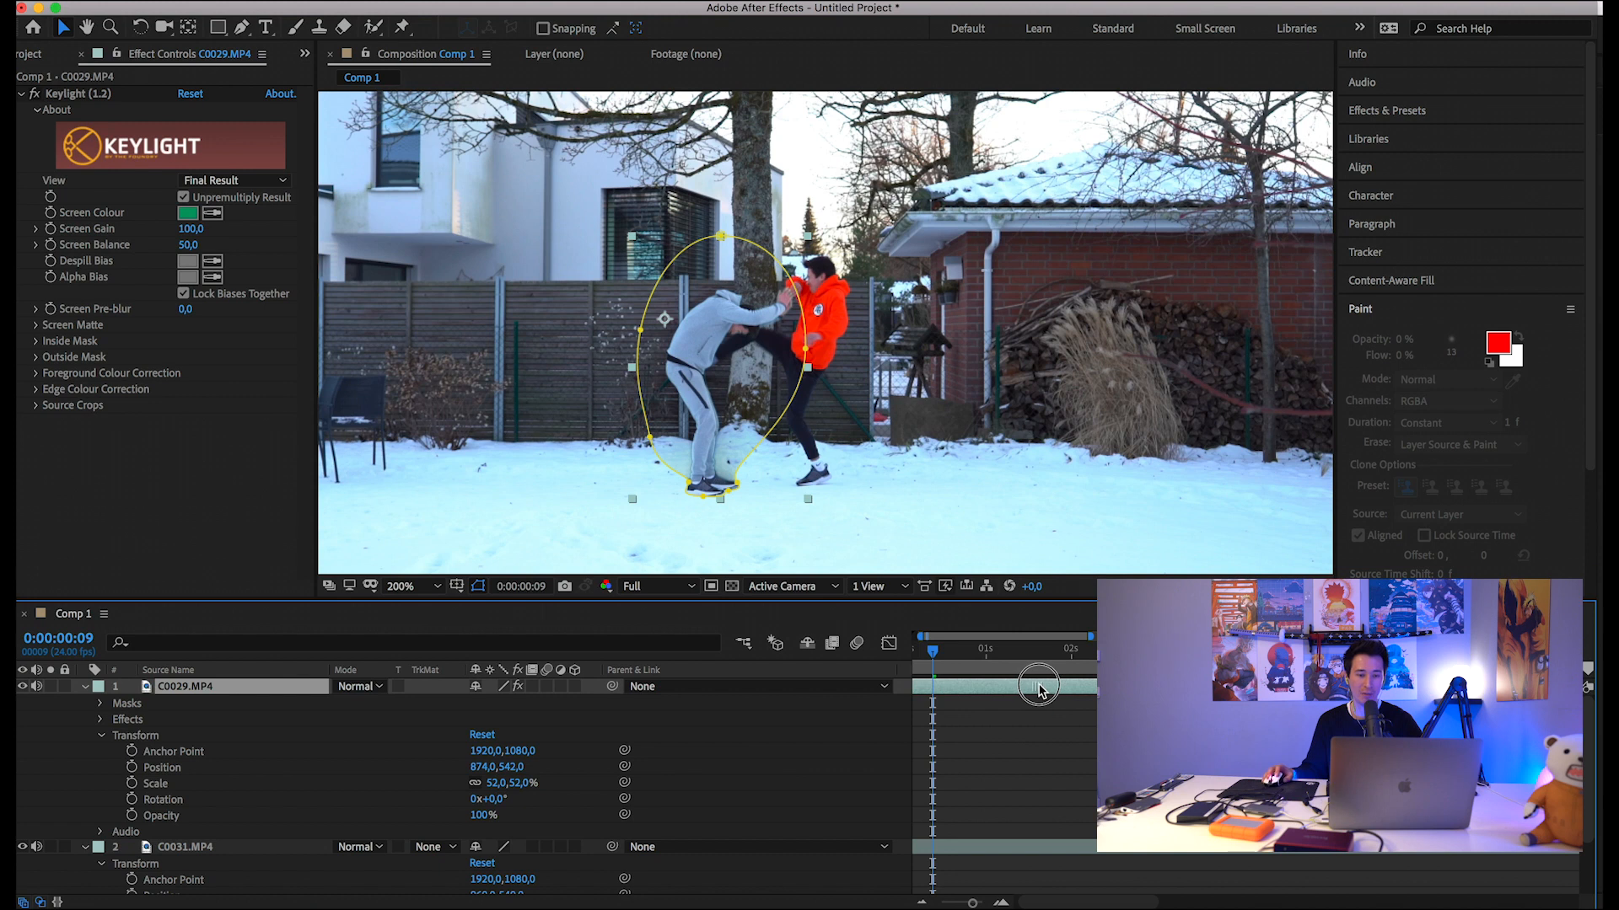
left_click_drag(1043, 693, 1054, 693)
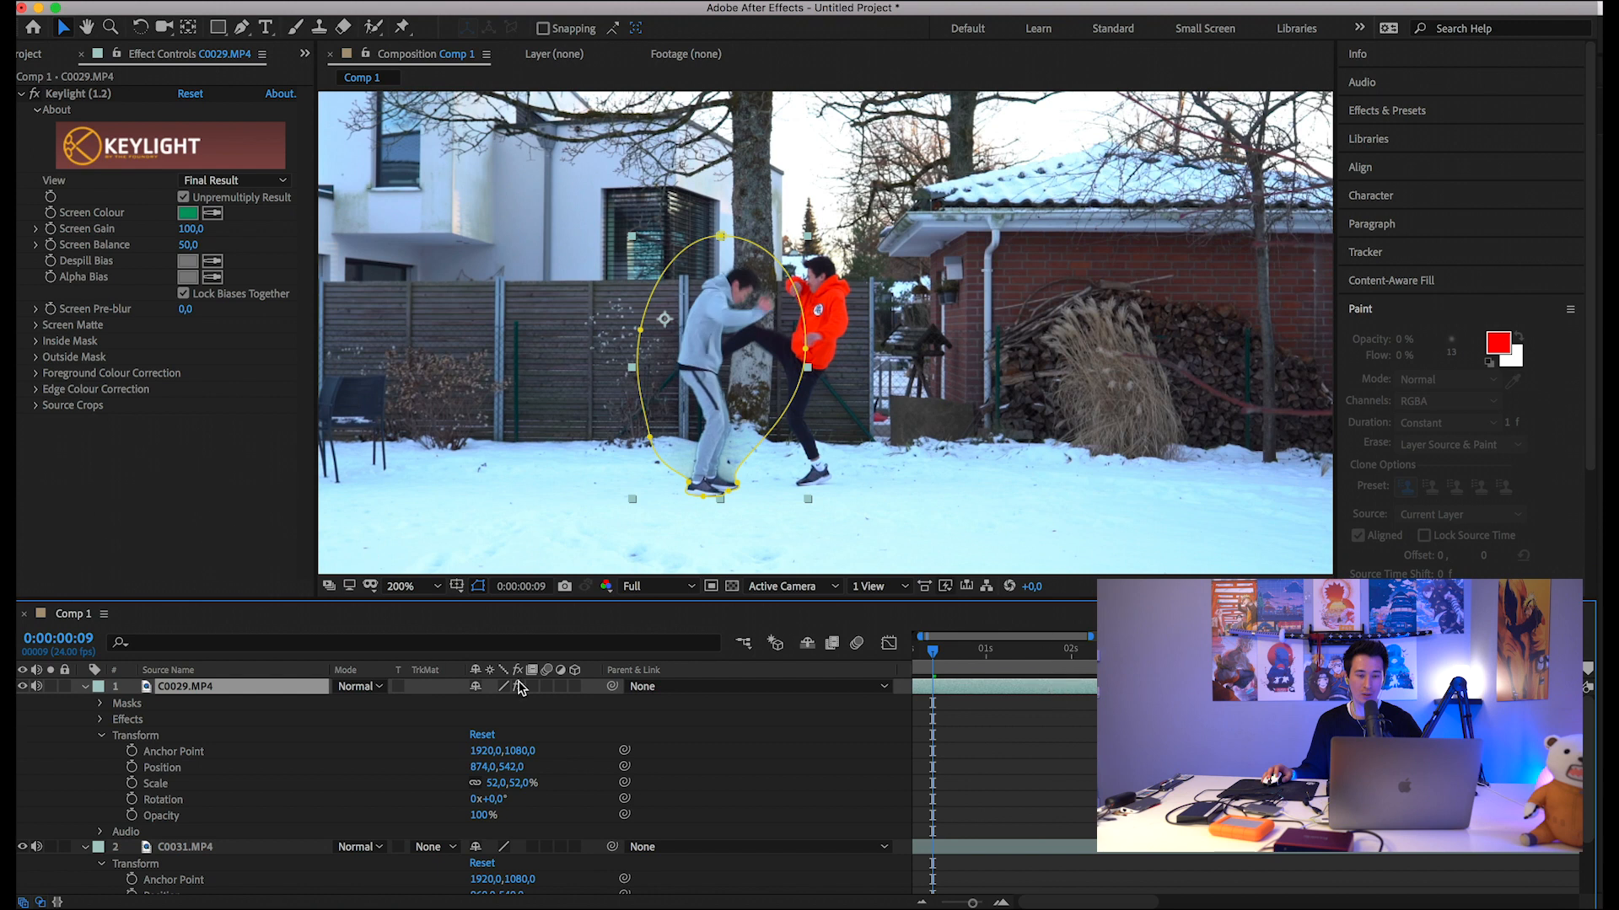
Set a Position keyframe on the C0029.MP4 layer at the kick impact, 0:00:00:09.
left_click_drag(931, 651, 933, 655)
left_click(224, 677)
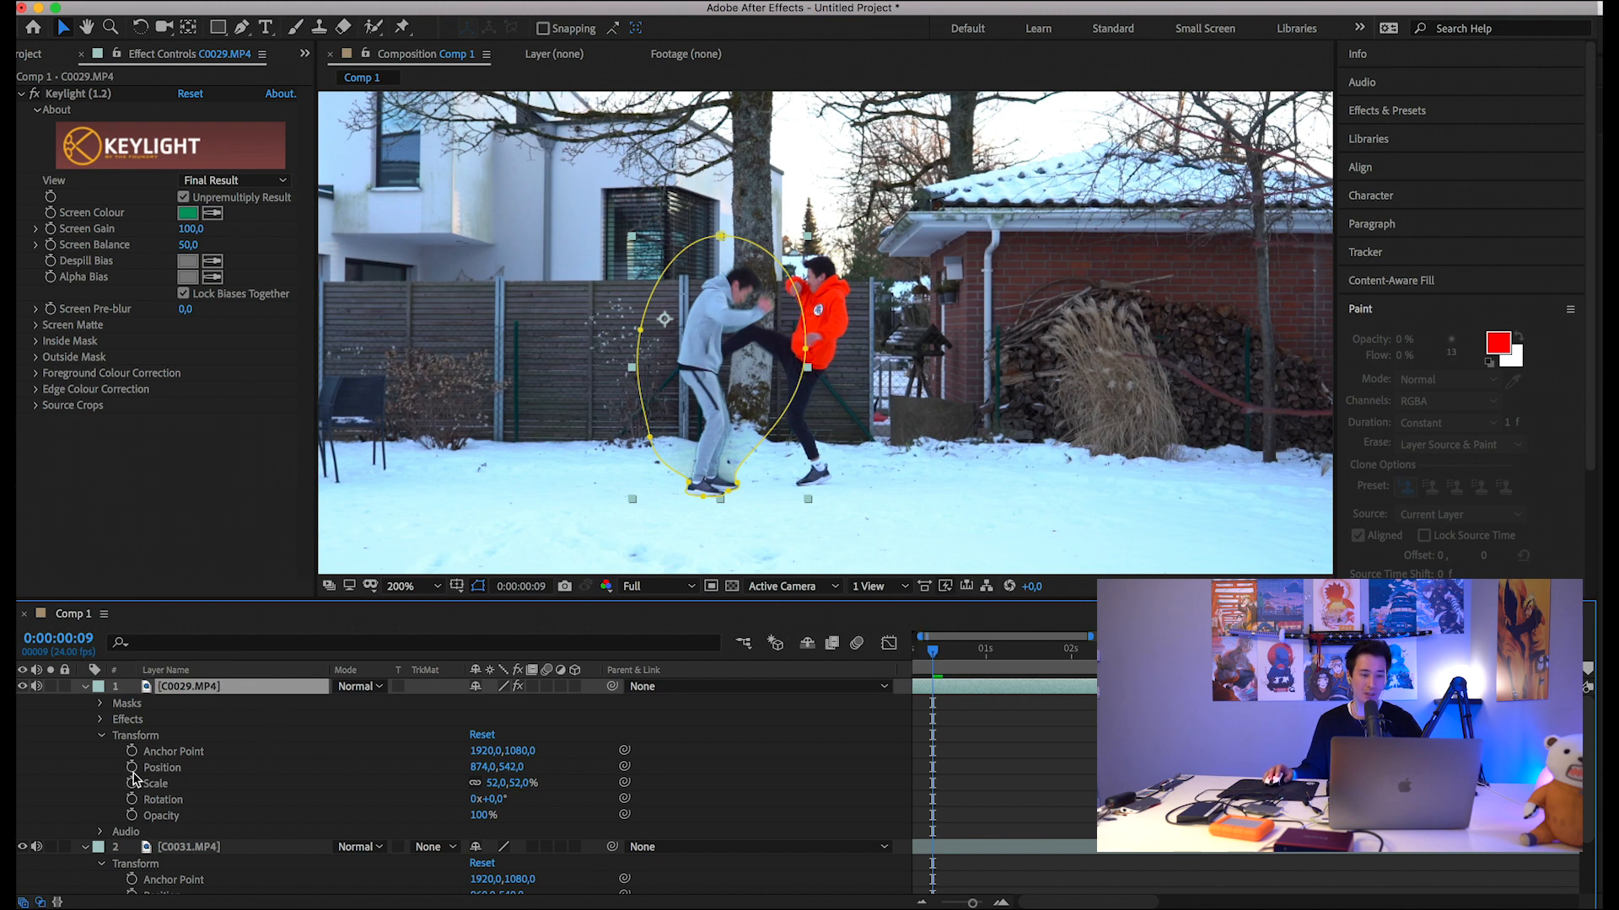
left_click(131, 767)
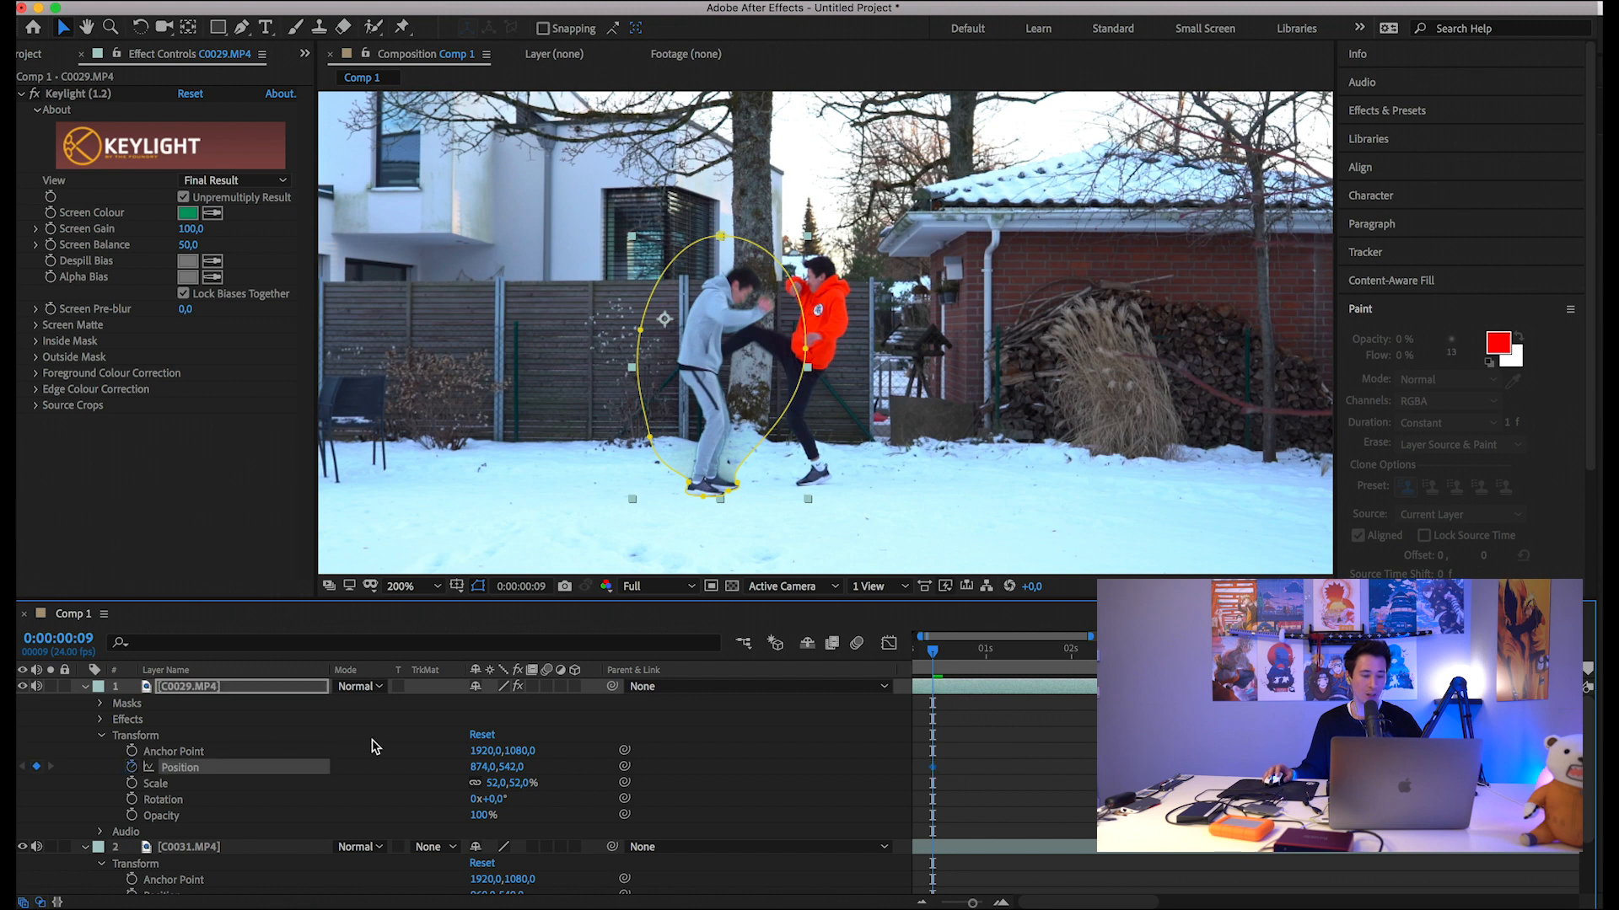
At 0:00:00:12, move the C0029.MP4 layer out of frame on the left to position -164, 416.
left_click_drag(974, 904, 980, 903)
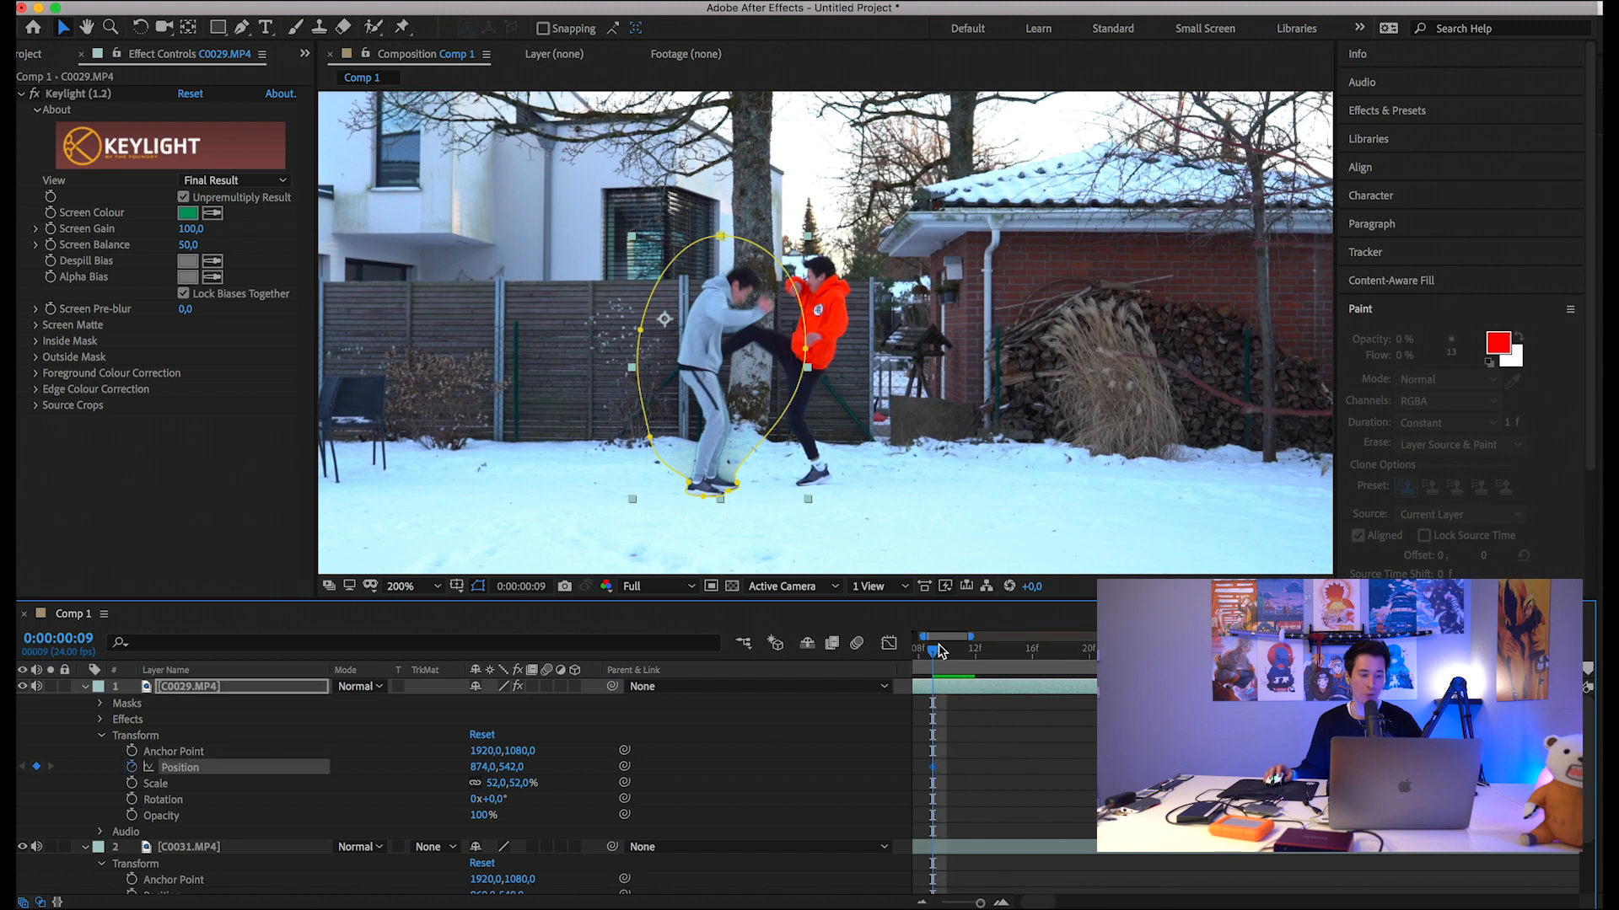
key("Page_Down")
key("Page_Down")
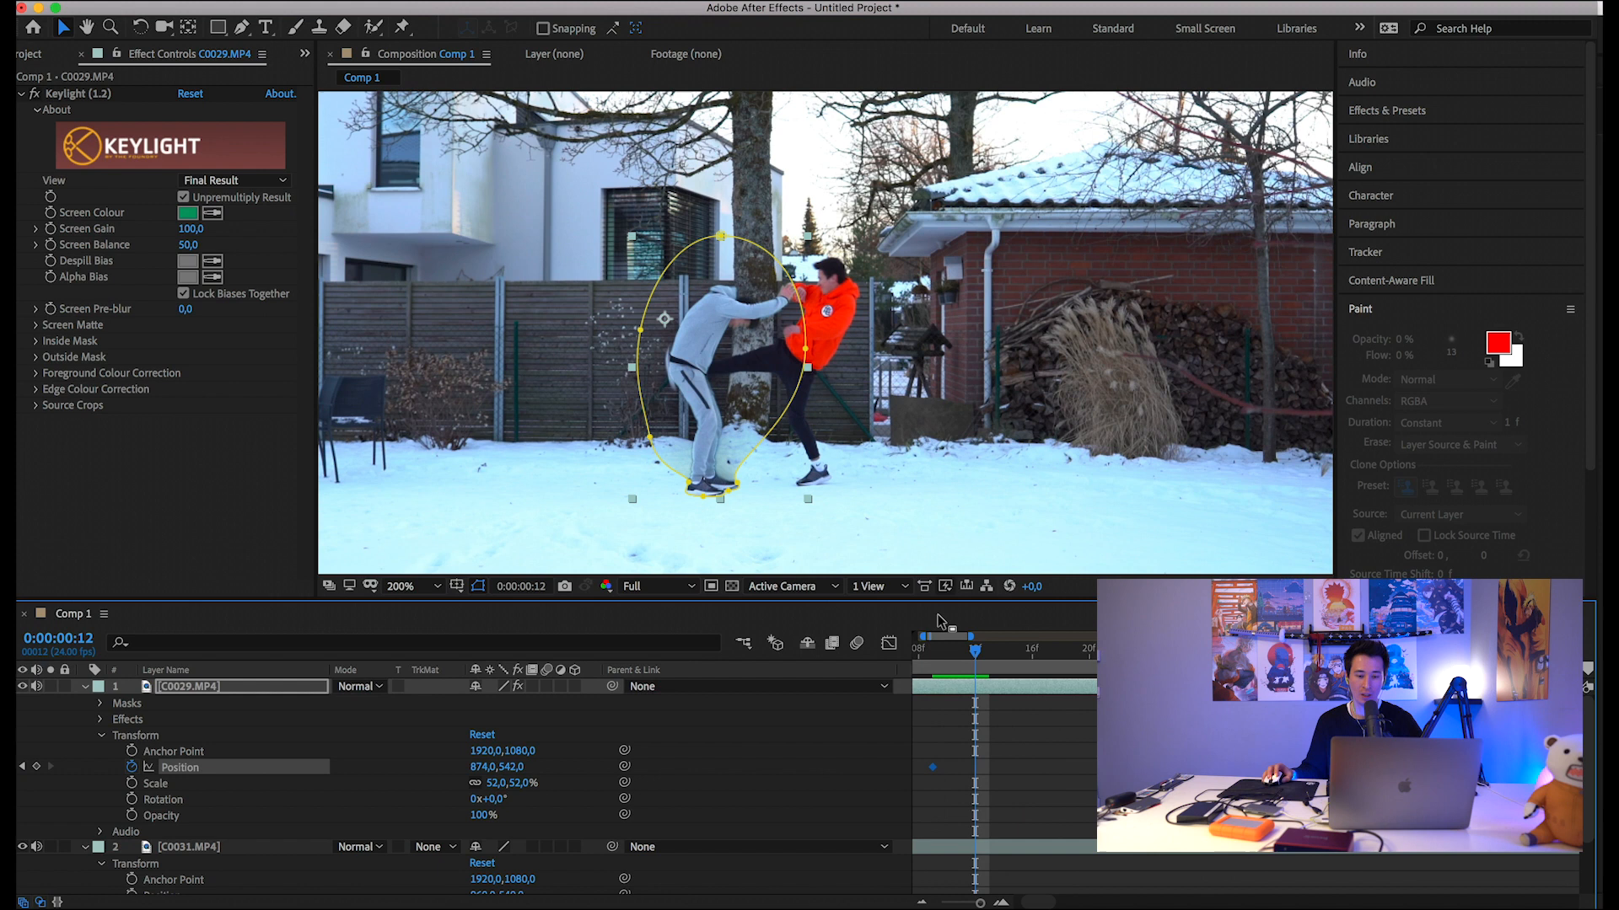
scroll(702, 354, "down", 1)
left_click_drag(725, 341, 383, 323)
scroll(605, 336, "down", 1)
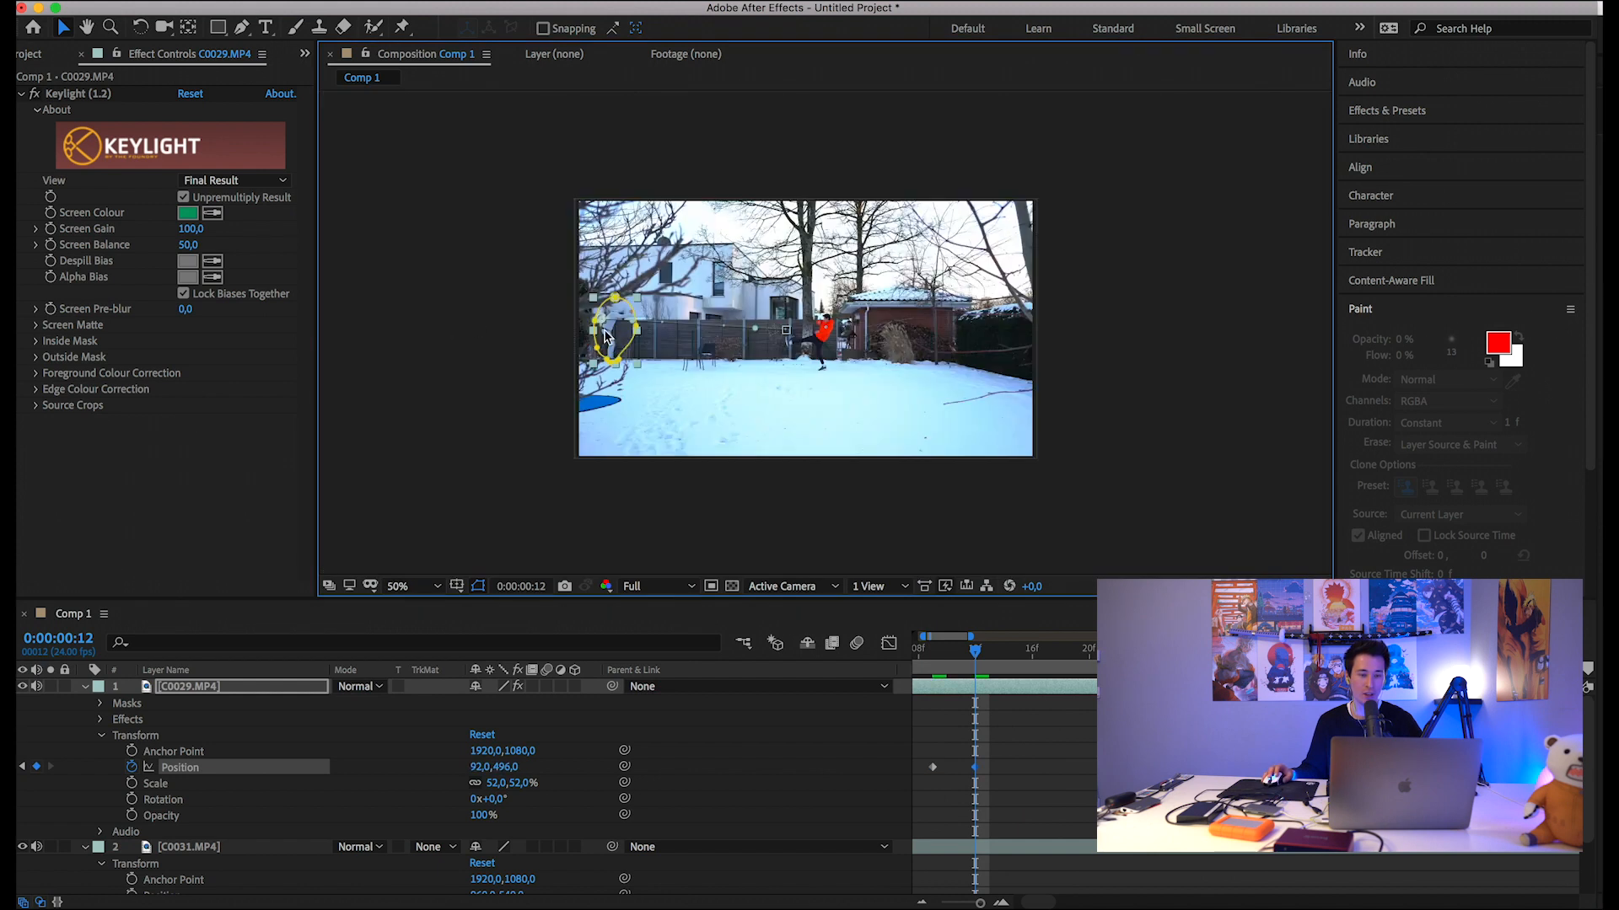
left_click_drag(614, 329, 553, 310)
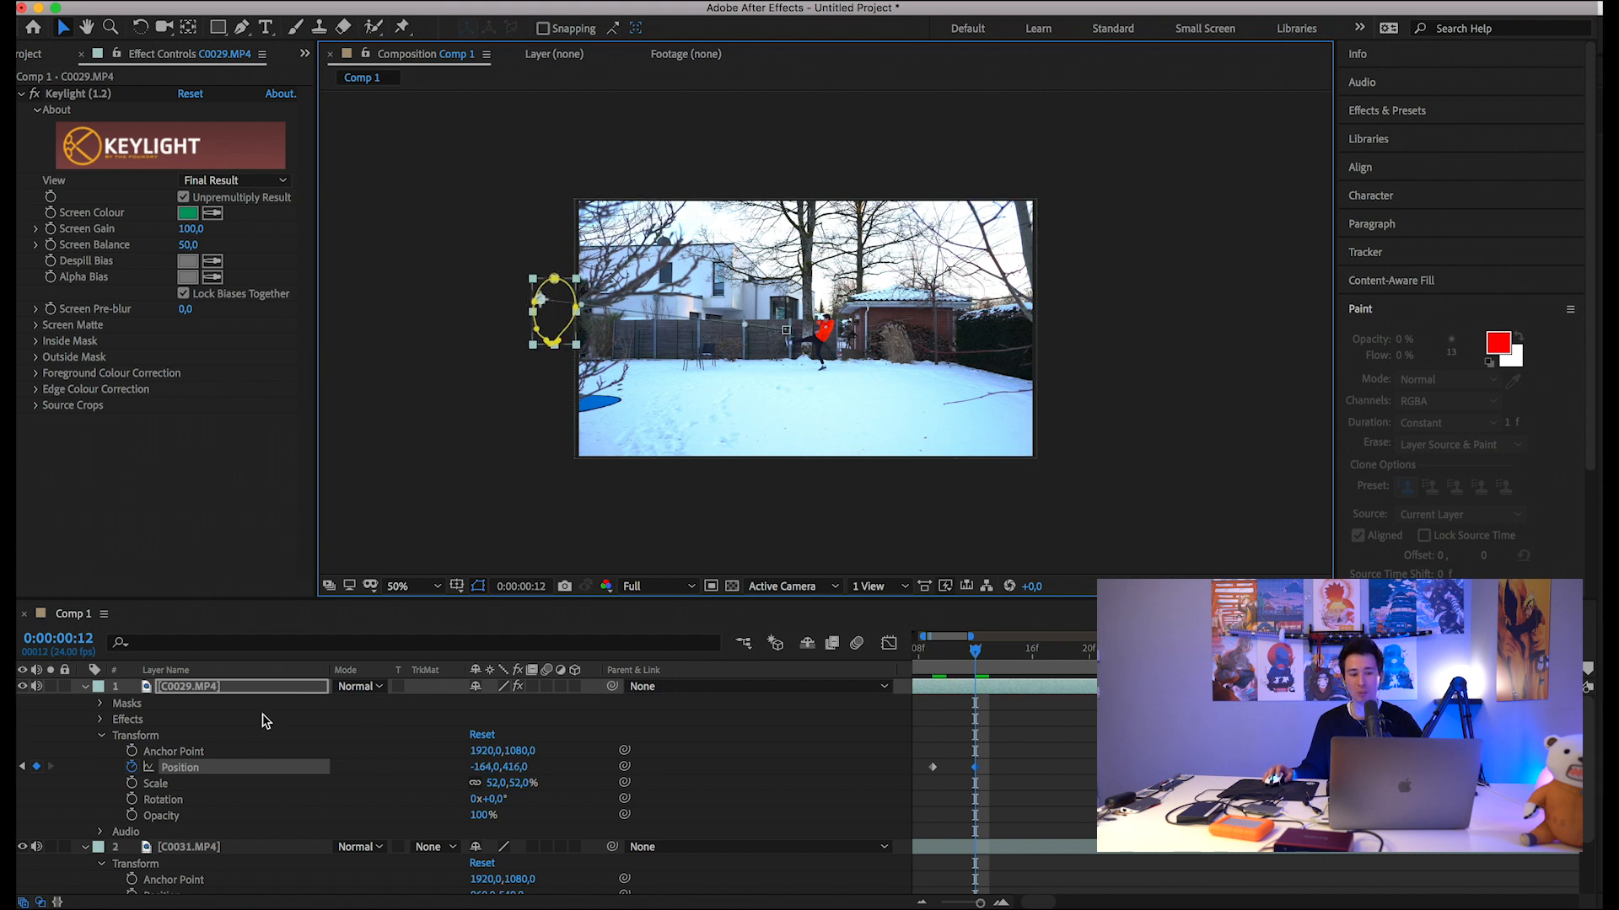
Enable motion blur for the C0029.MP4 layer and the composition, and preview the actor flying off.
left_click(546, 687)
mouse_move(988, 647)
left_mouse_down()
mouse_move(927, 654)
mouse_move(1023, 654)
mouse_move(978, 657)
left_mouse_up()
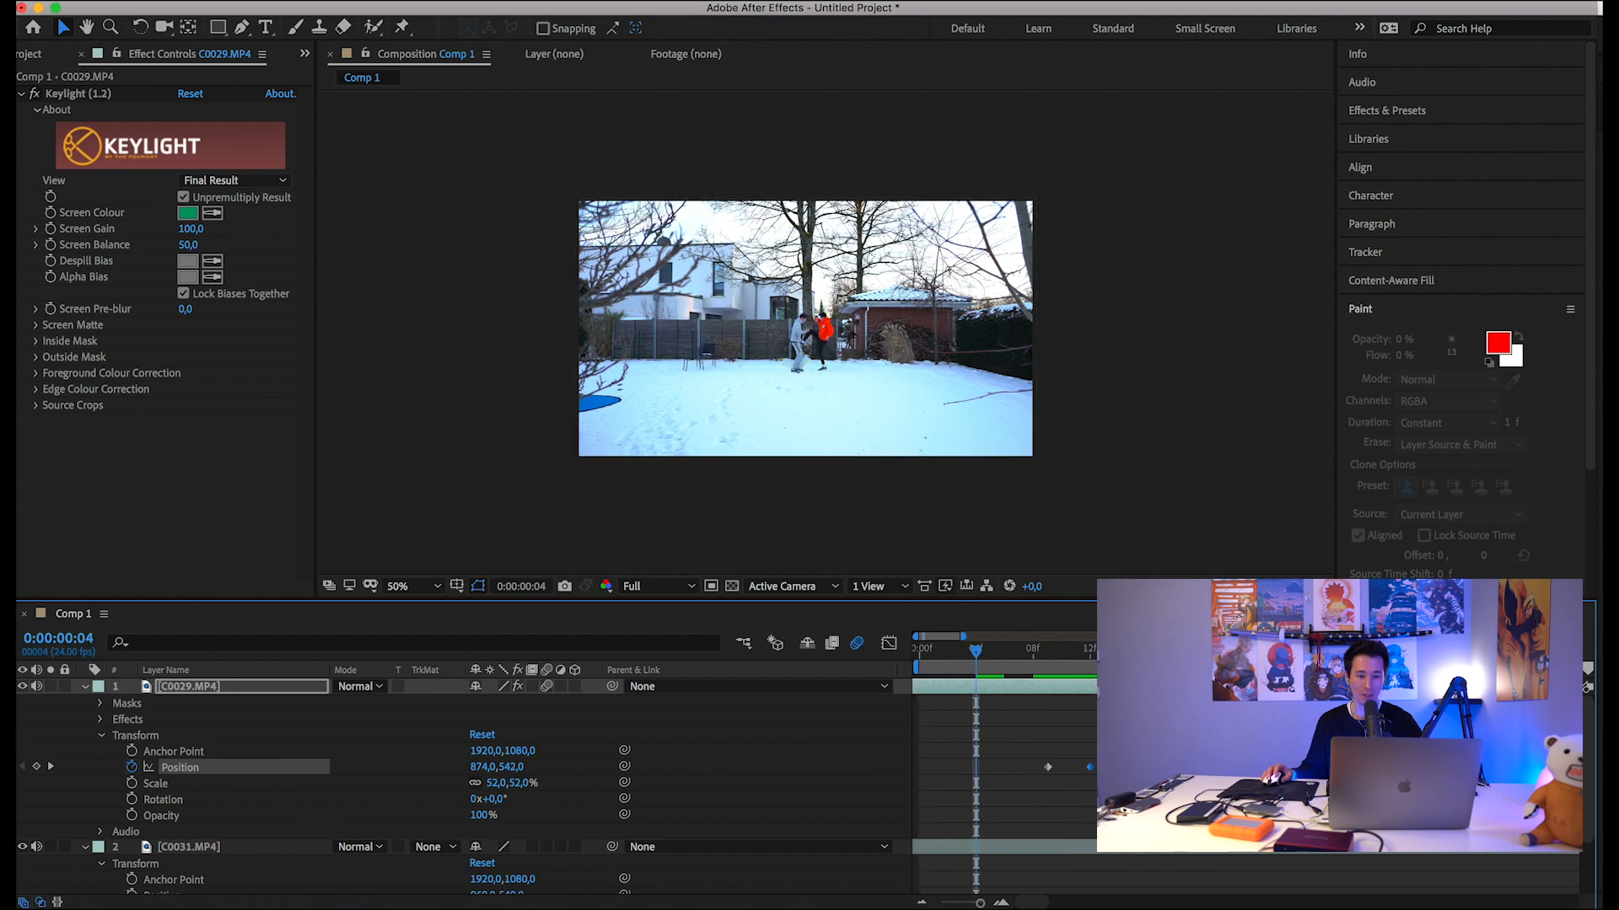
key("space")
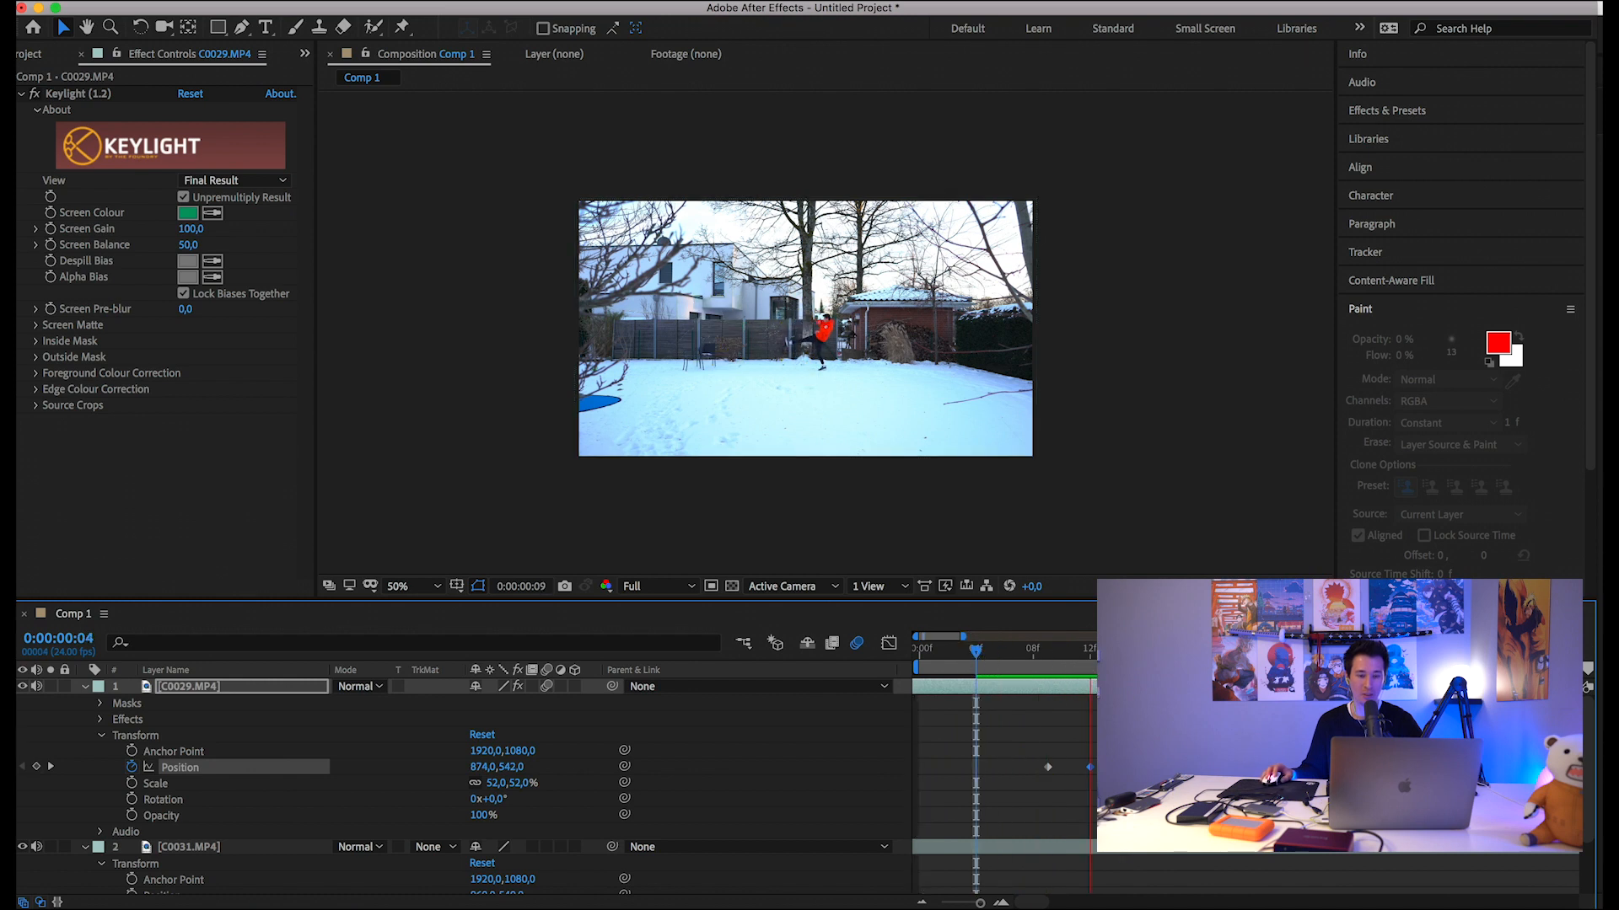
key("space")
Shift the second Position keyframe slightly later in the timeline and play back the slower fly-off.
left_click(1091, 787)
left_click_drag(1090, 768, 1103, 769)
left_click_drag(1094, 651, 1005, 651)
left_click(1022, 666)
key("space")
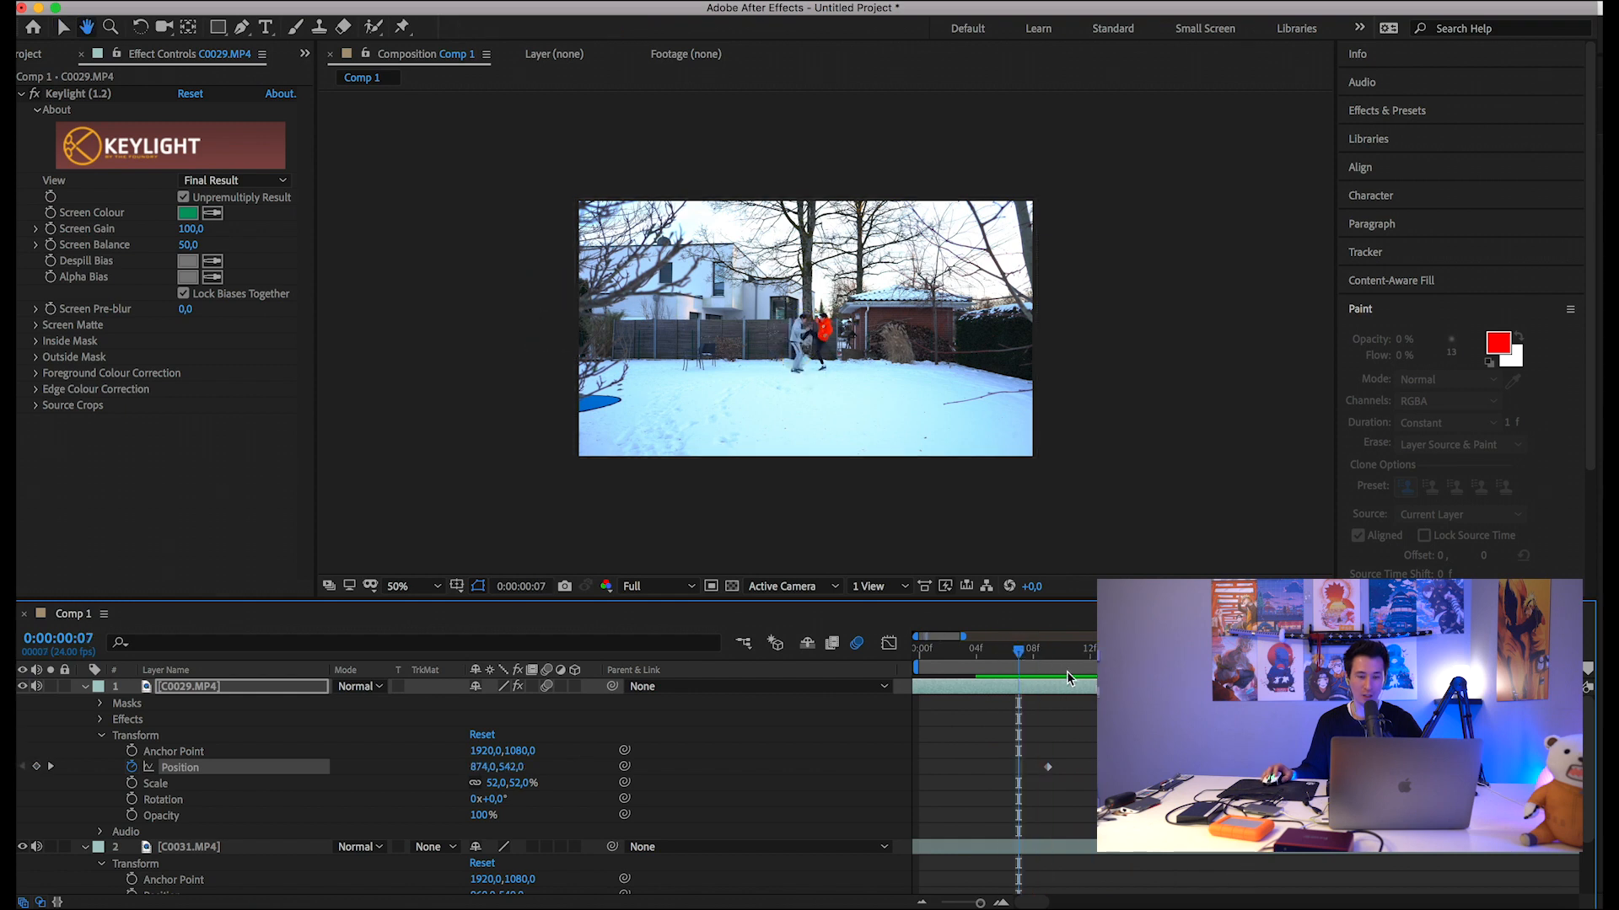
key("space")
left_click_drag(1060, 666, 1004, 666)
key("space")
key("space")
Replay the kick at a larger view and inspect the motion-blurred actor at the impact frame, 0:00:00:09.
scroll(814, 384, "up", 2)
scroll(825, 381, "down", 2)
scroll(847, 395, "up", 2)
scroll(849, 392, "down", 2)
scroll(847, 397, "up", 2)
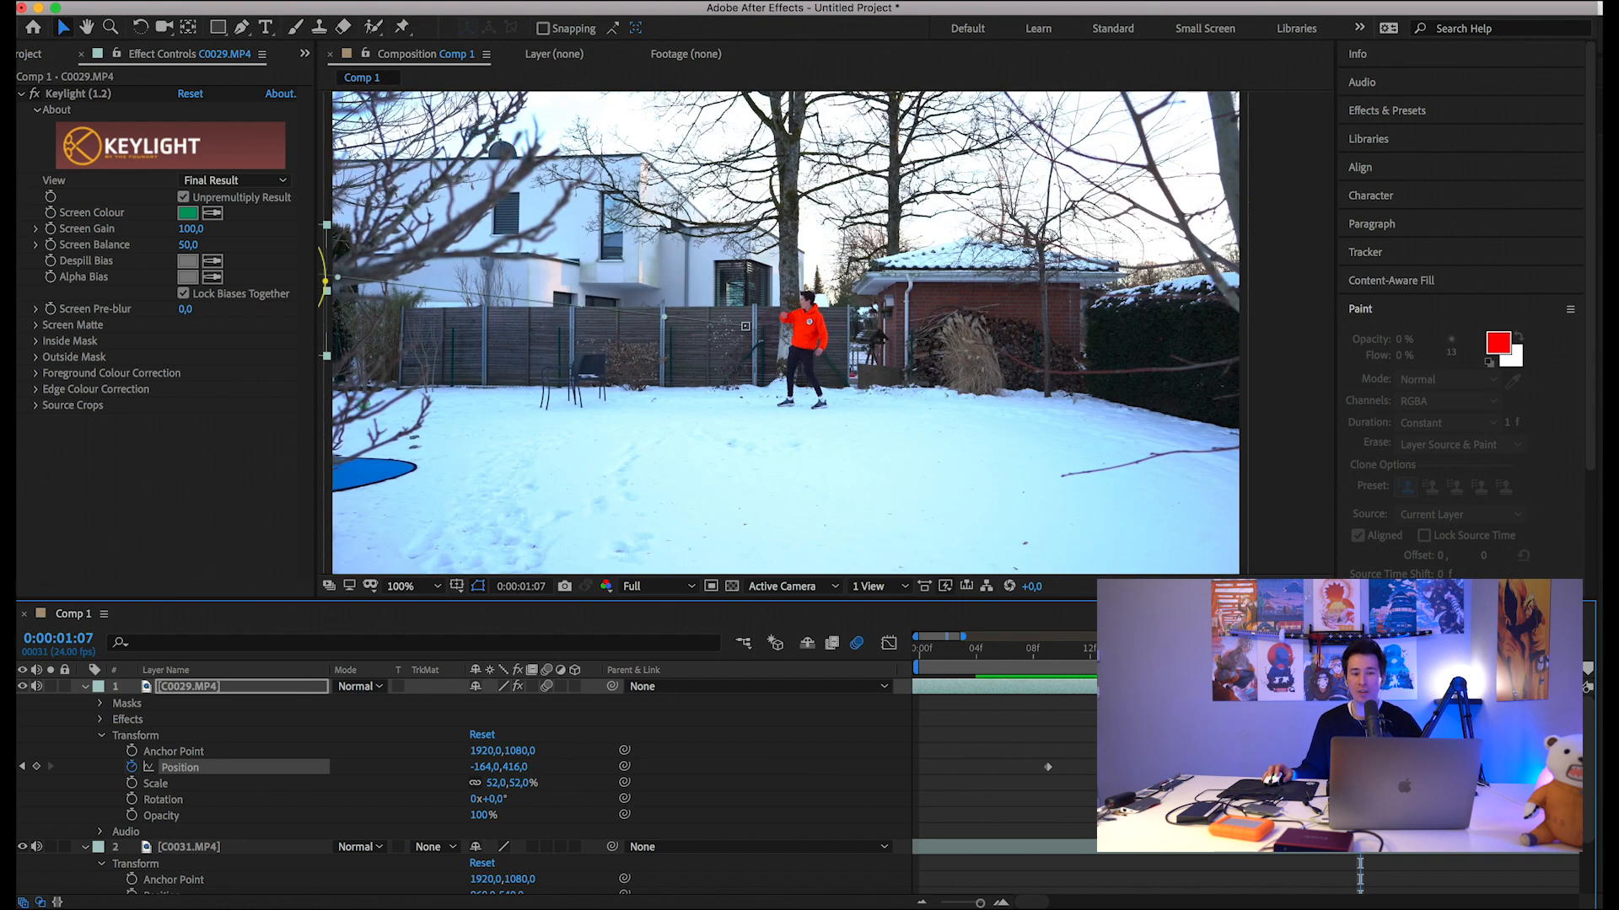
left_click(1037, 673)
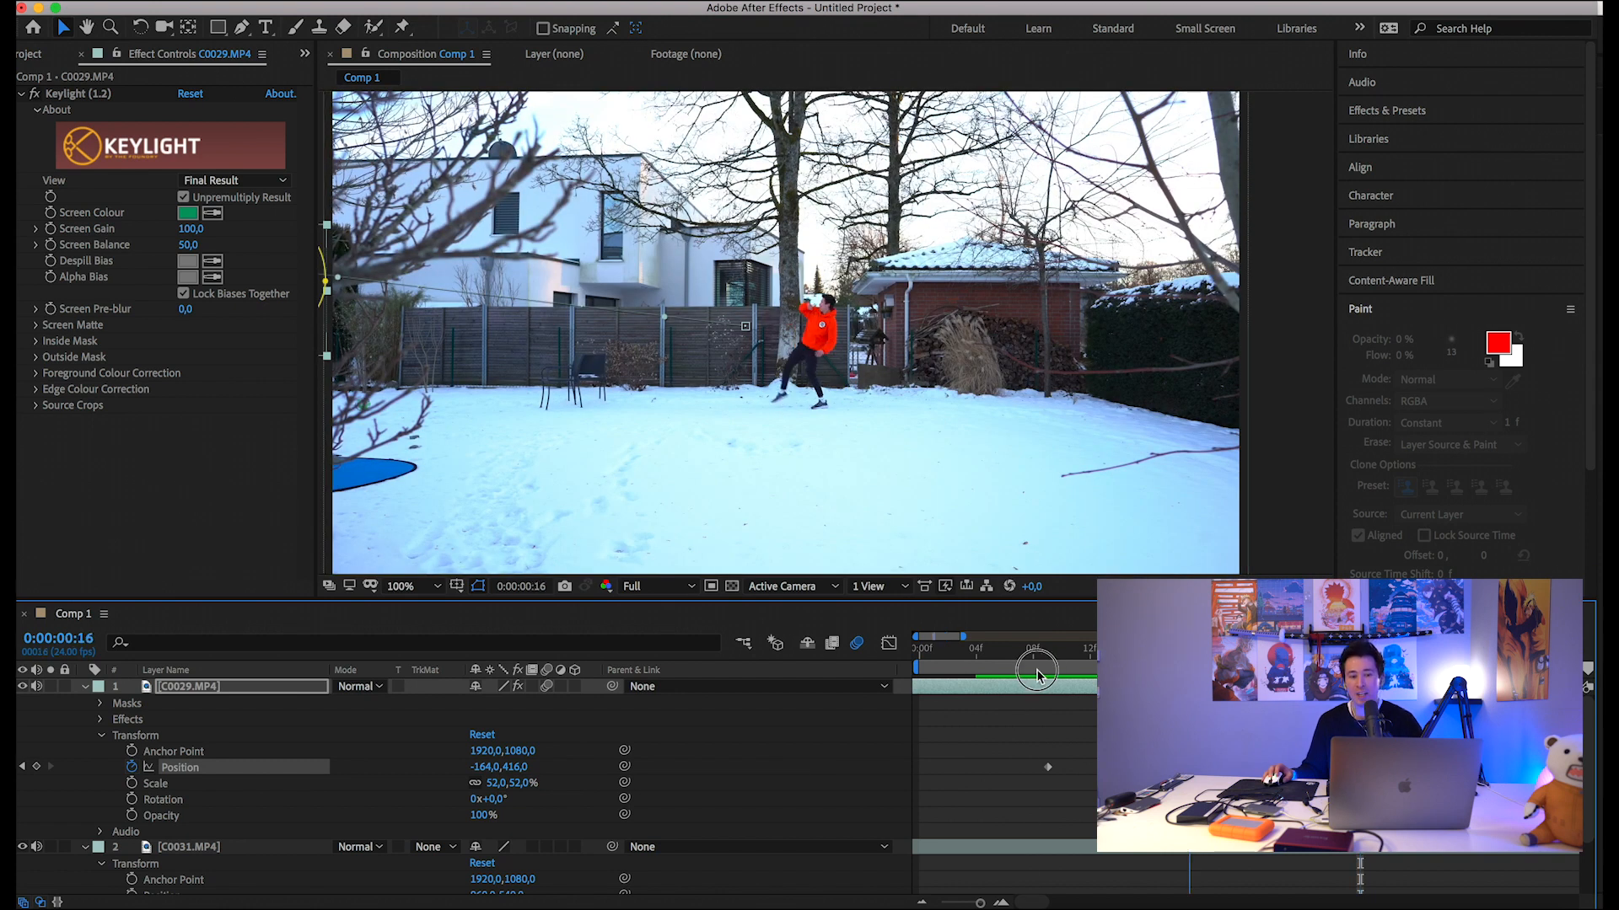
left_click_drag(1037, 673, 991, 668)
key("space")
left_click(991, 668)
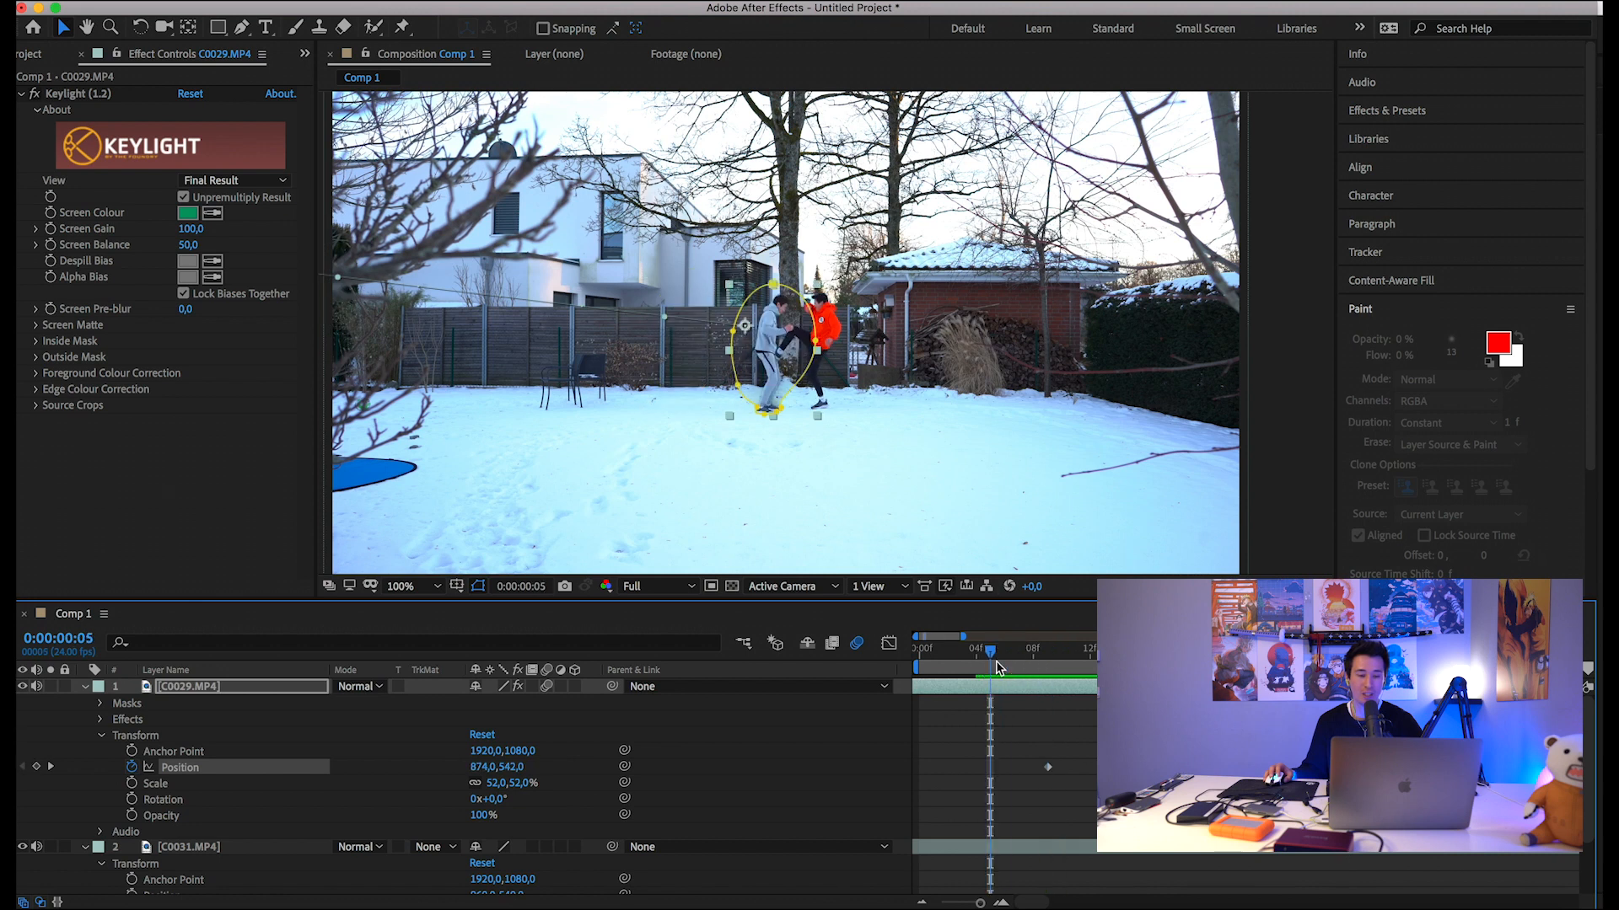
key("space")
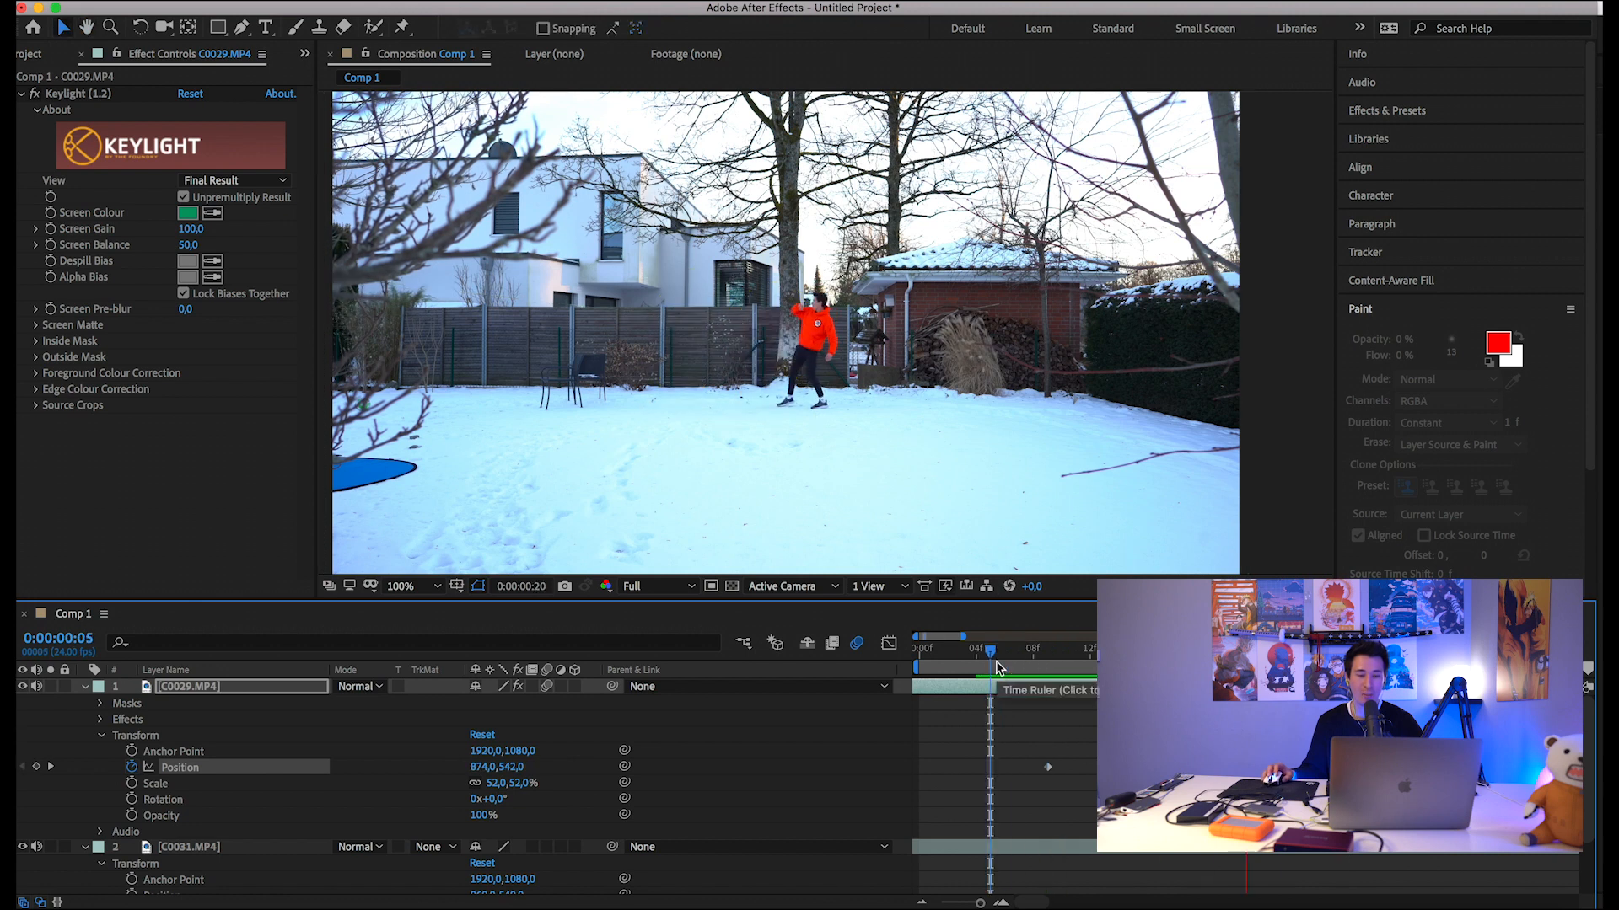
key("space")
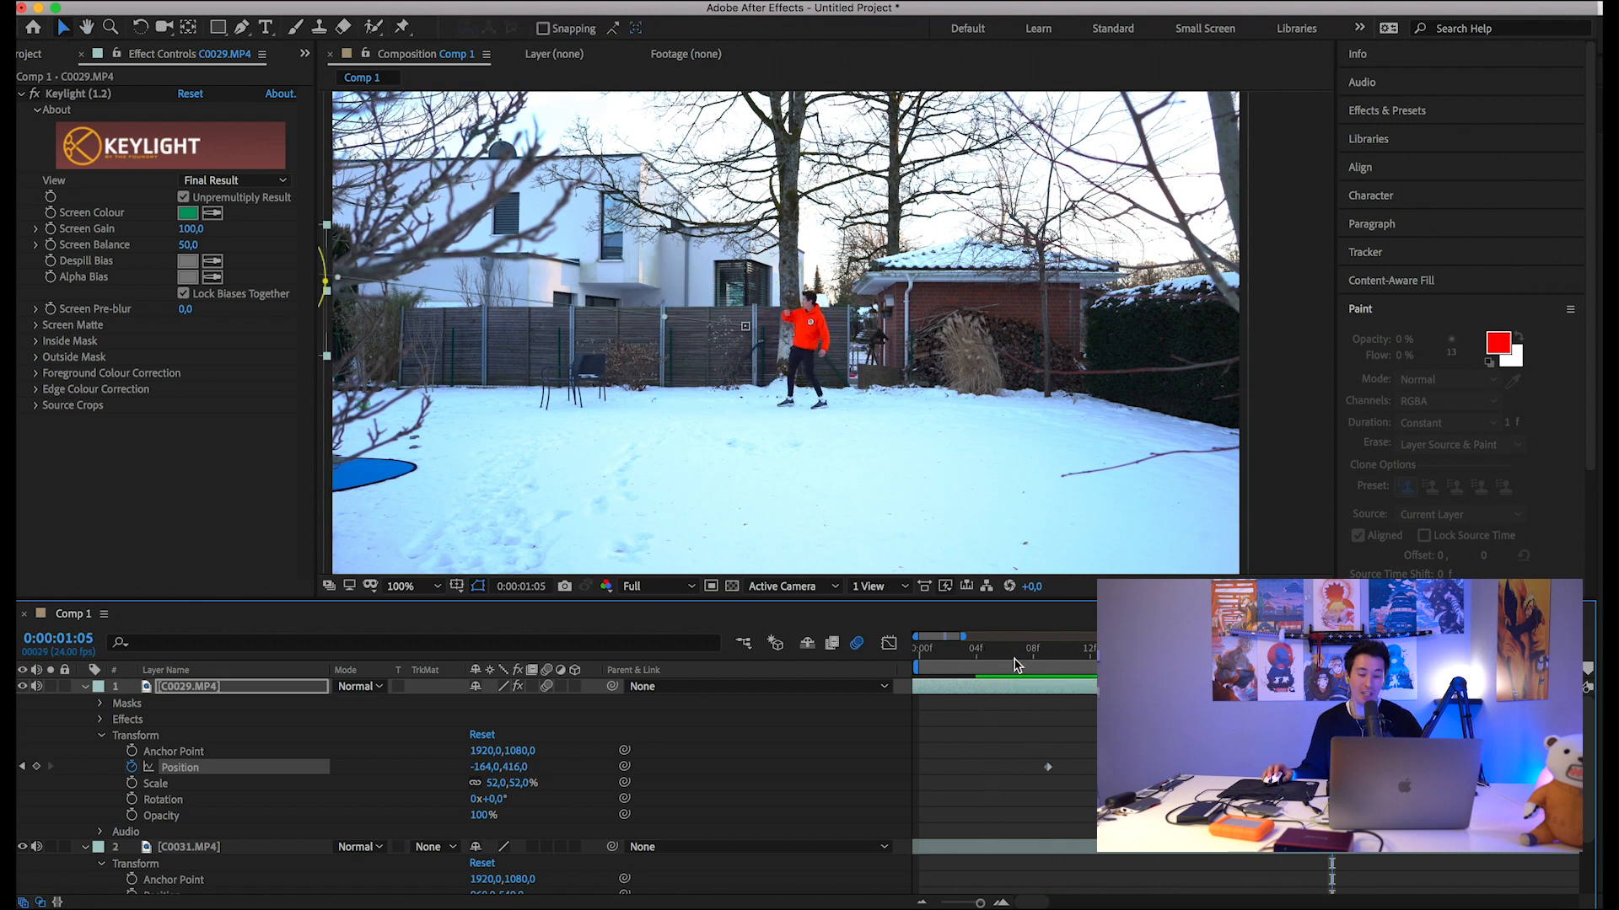
left_click(1018, 664)
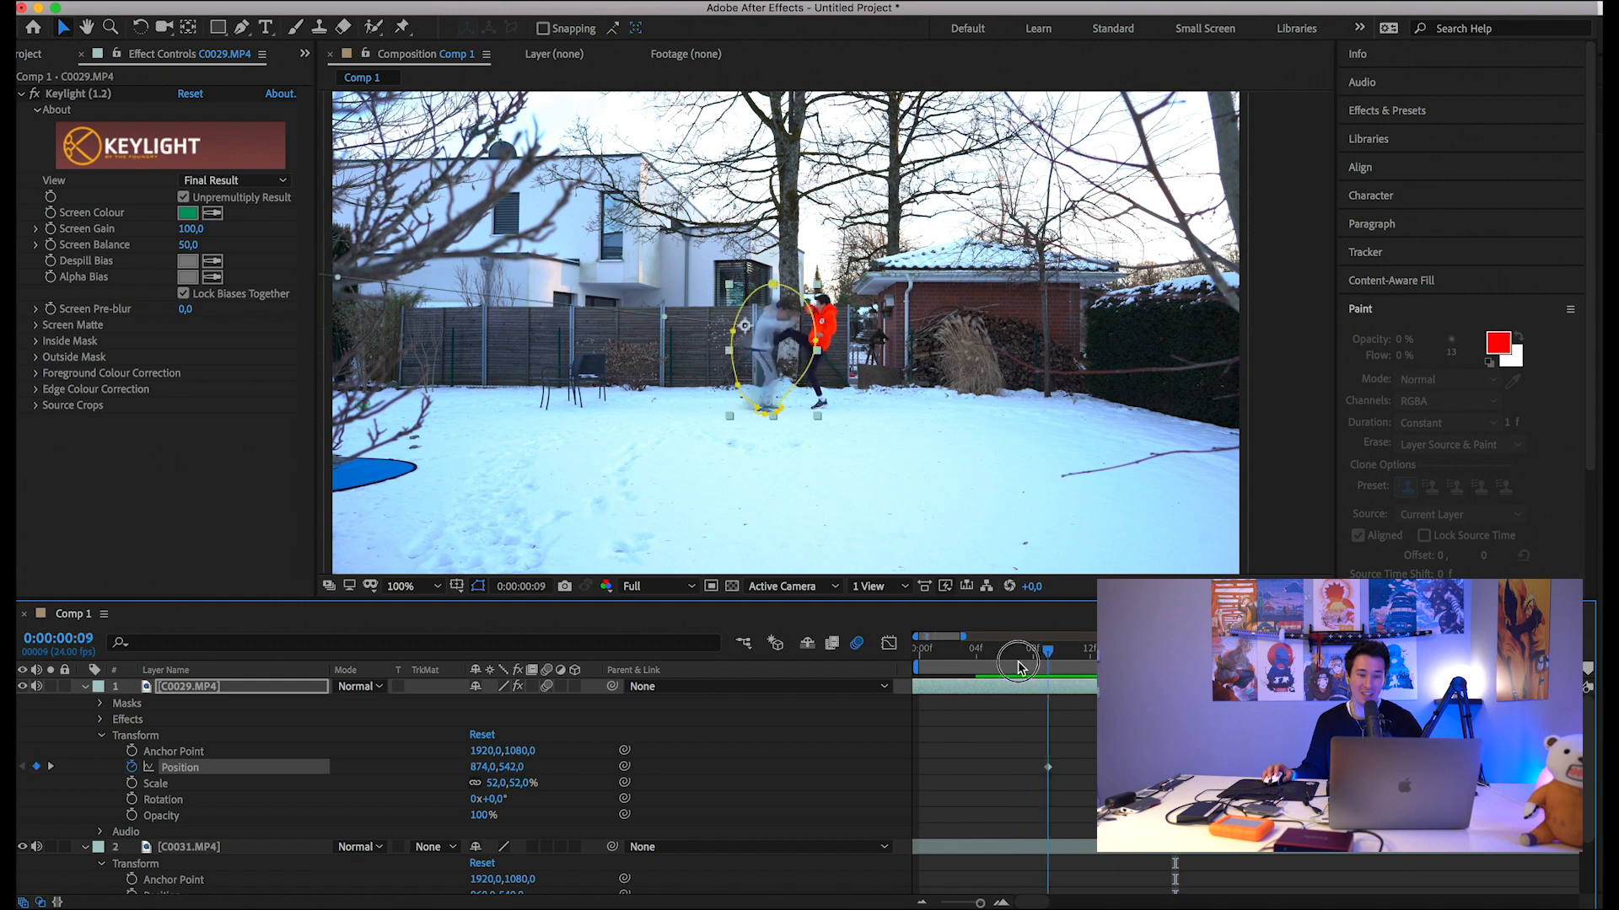
mouse_move(1018, 667)
left_mouse_down()
mouse_move(993, 664)
mouse_move(1047, 670)
left_mouse_up()
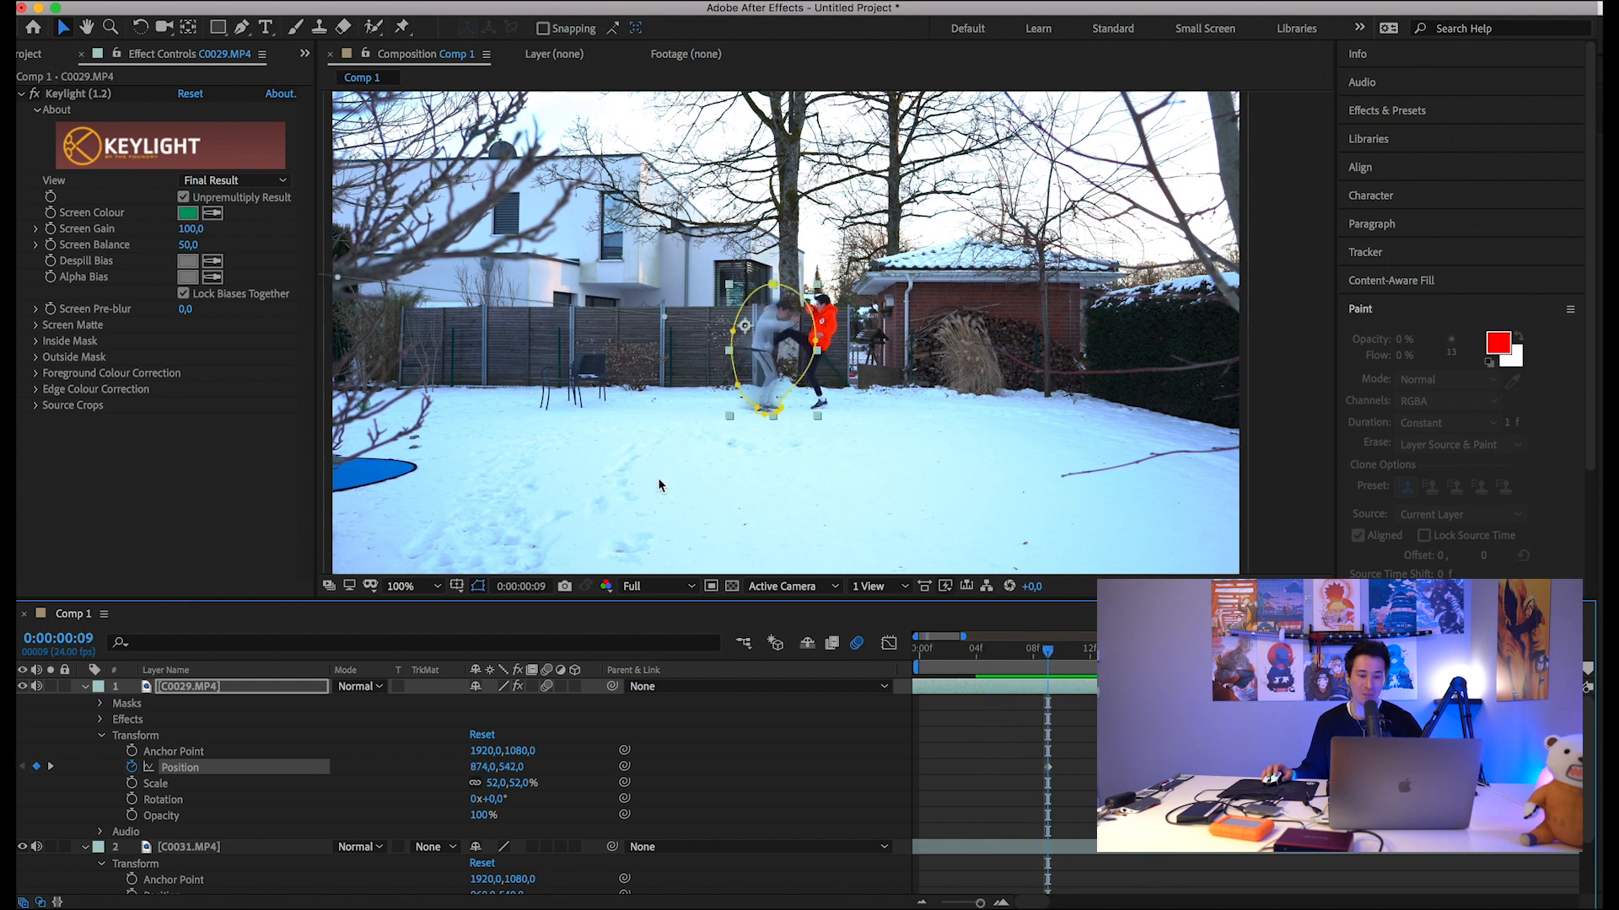
Switch to Chrome and look over the FootageCrate VFX & Media Elements page for effect footage.
left_click(28, 55)
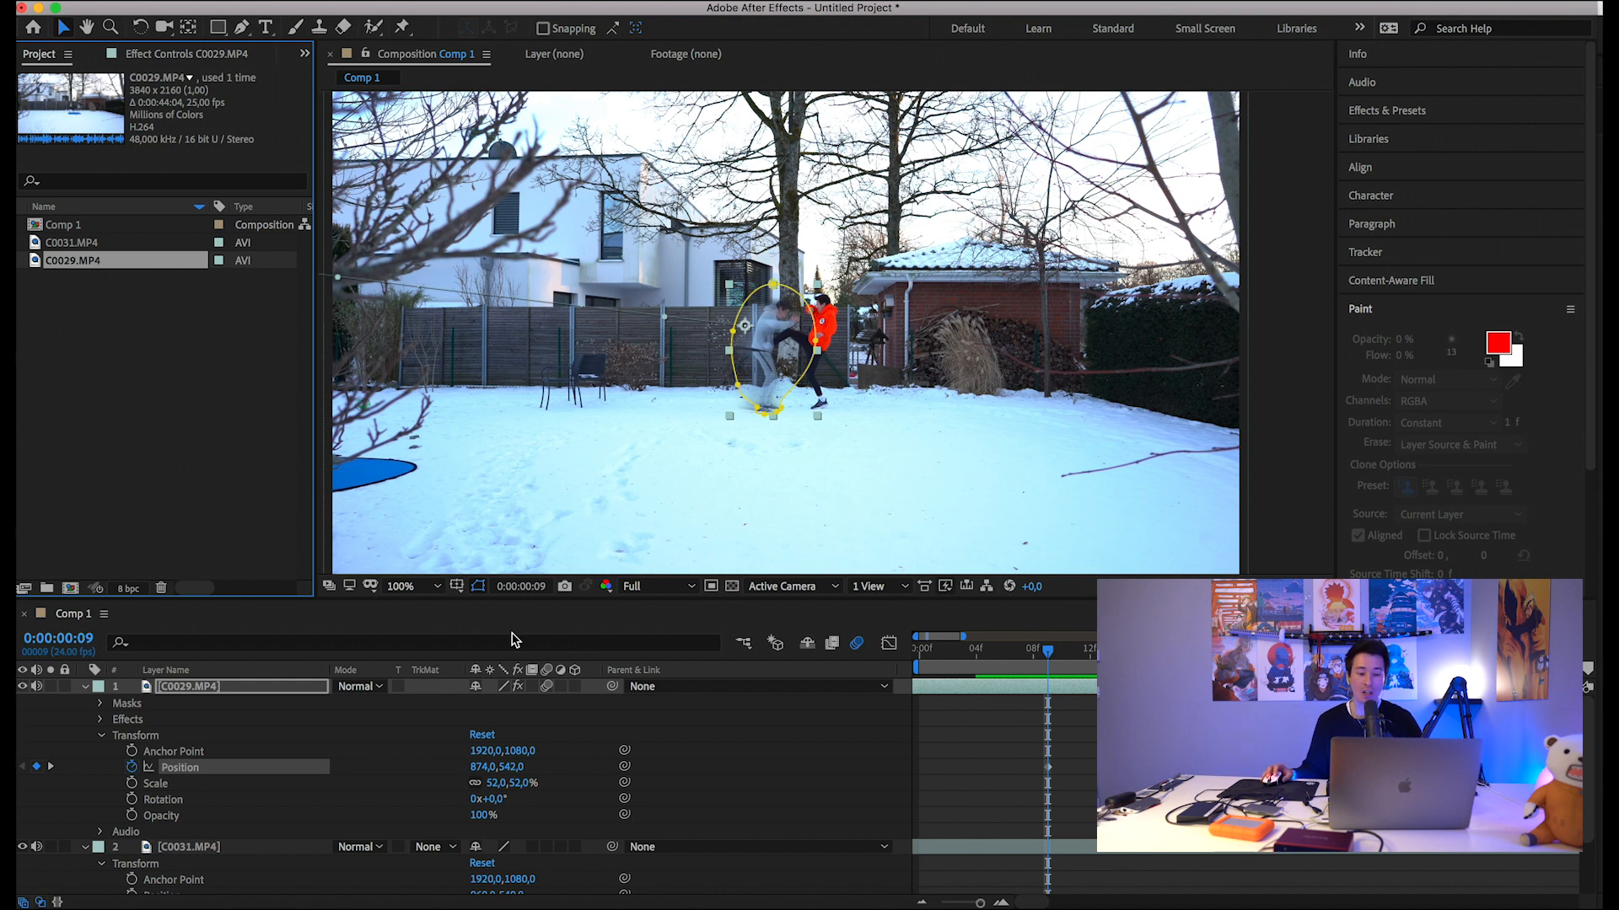
left_click(267, 900)
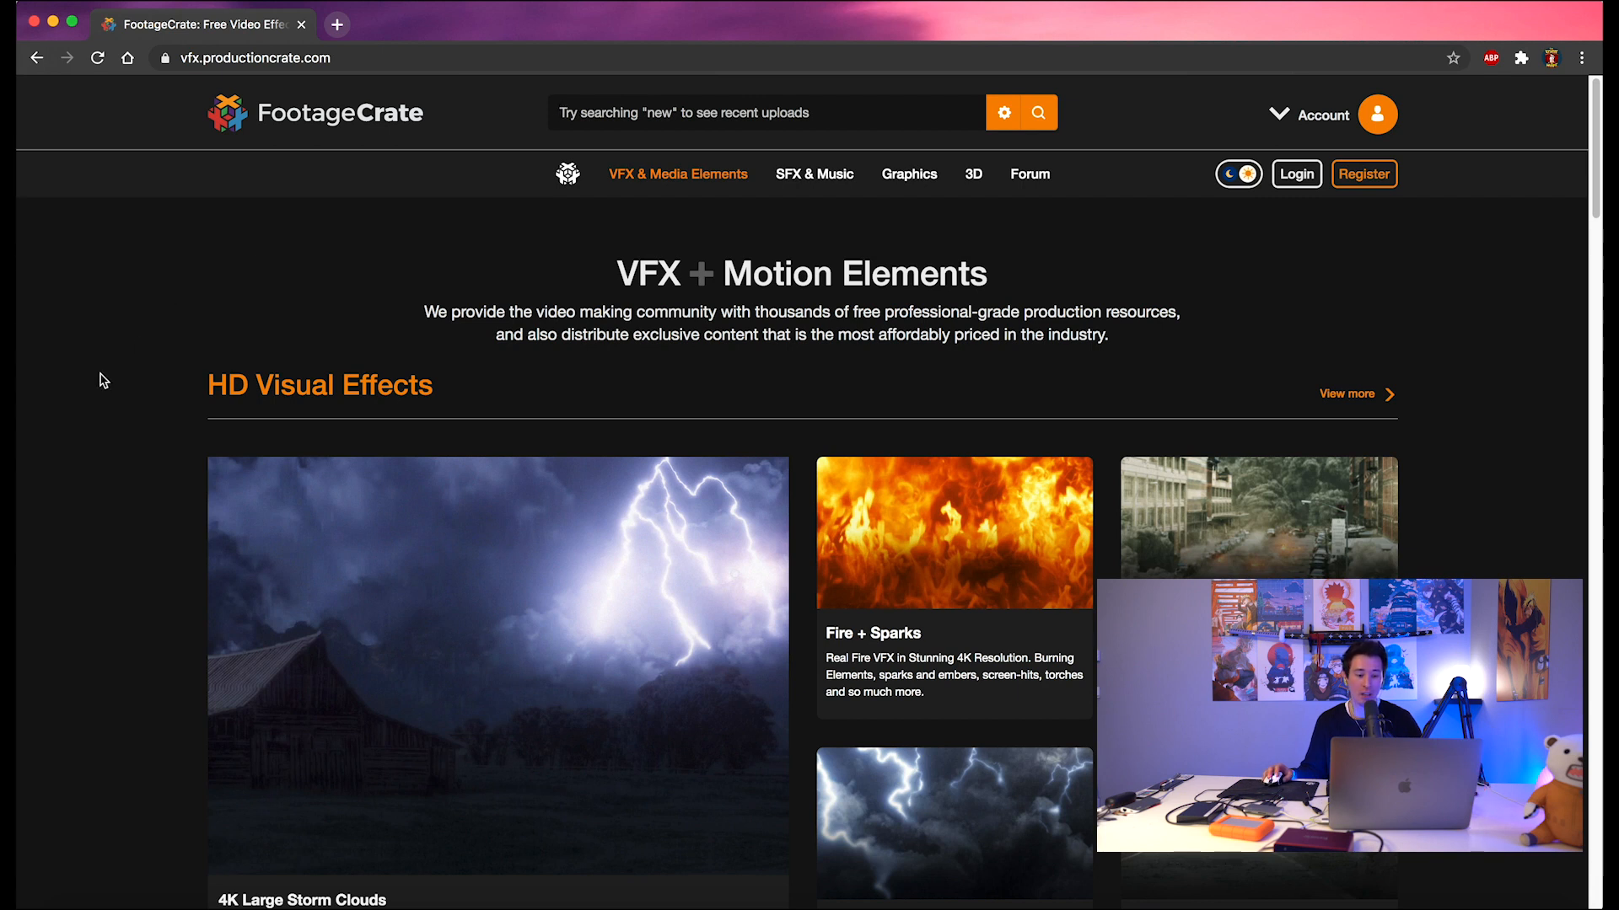
scroll(103, 381, "down", 3)
scroll(105, 375, "up", 3)
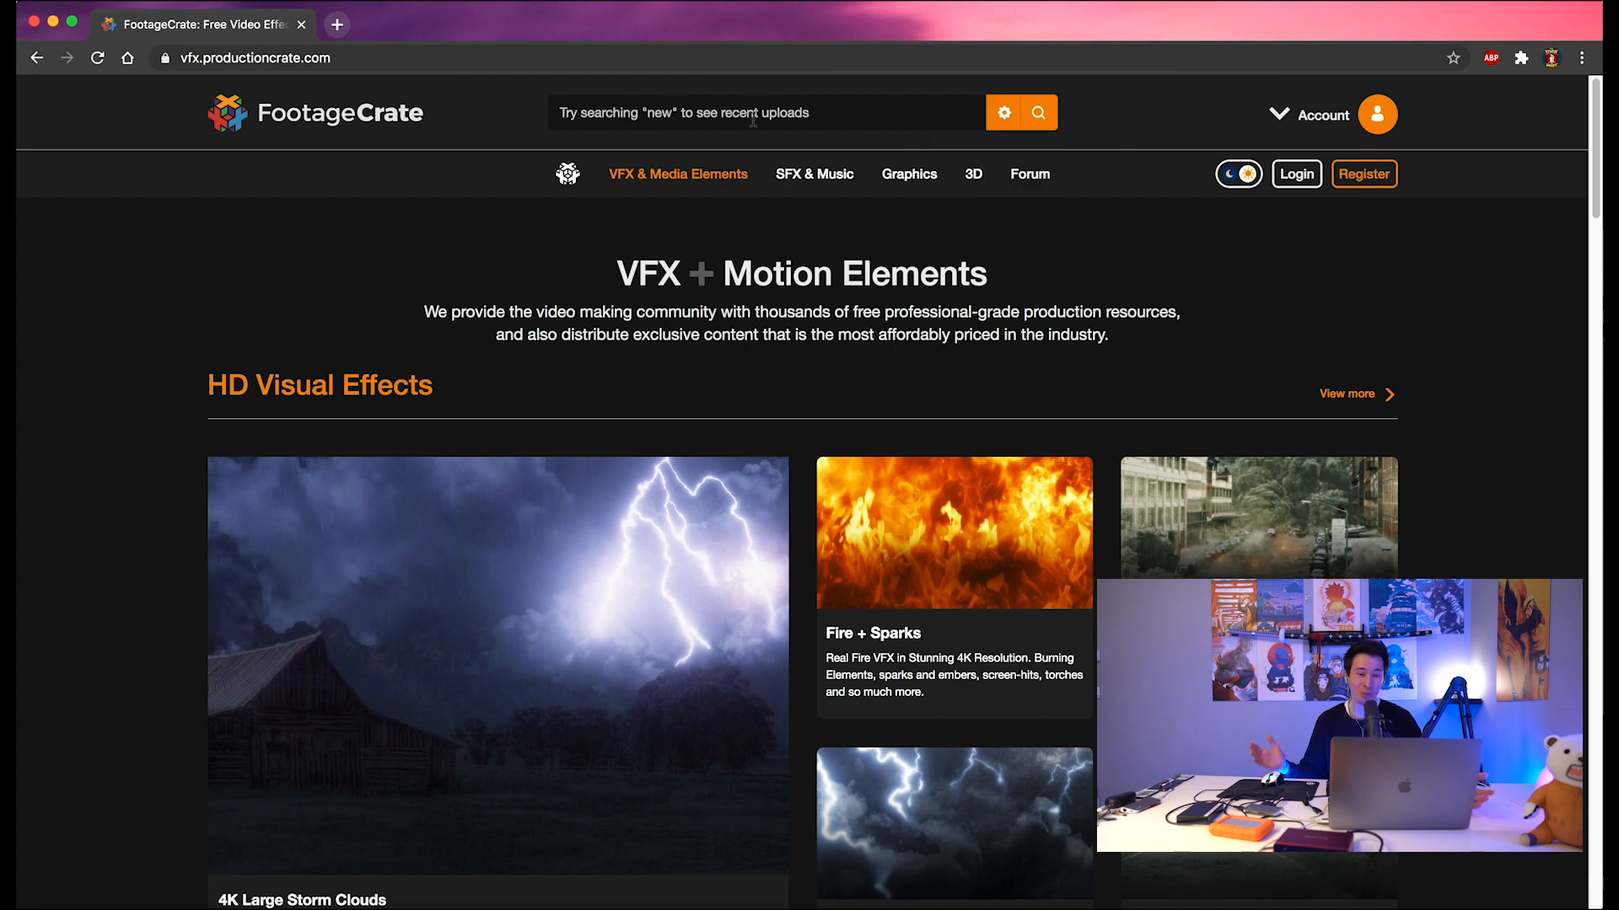
Search FootageCrate for "shockwave" and look through the VFX and motion graphics results.
type("shockwave")
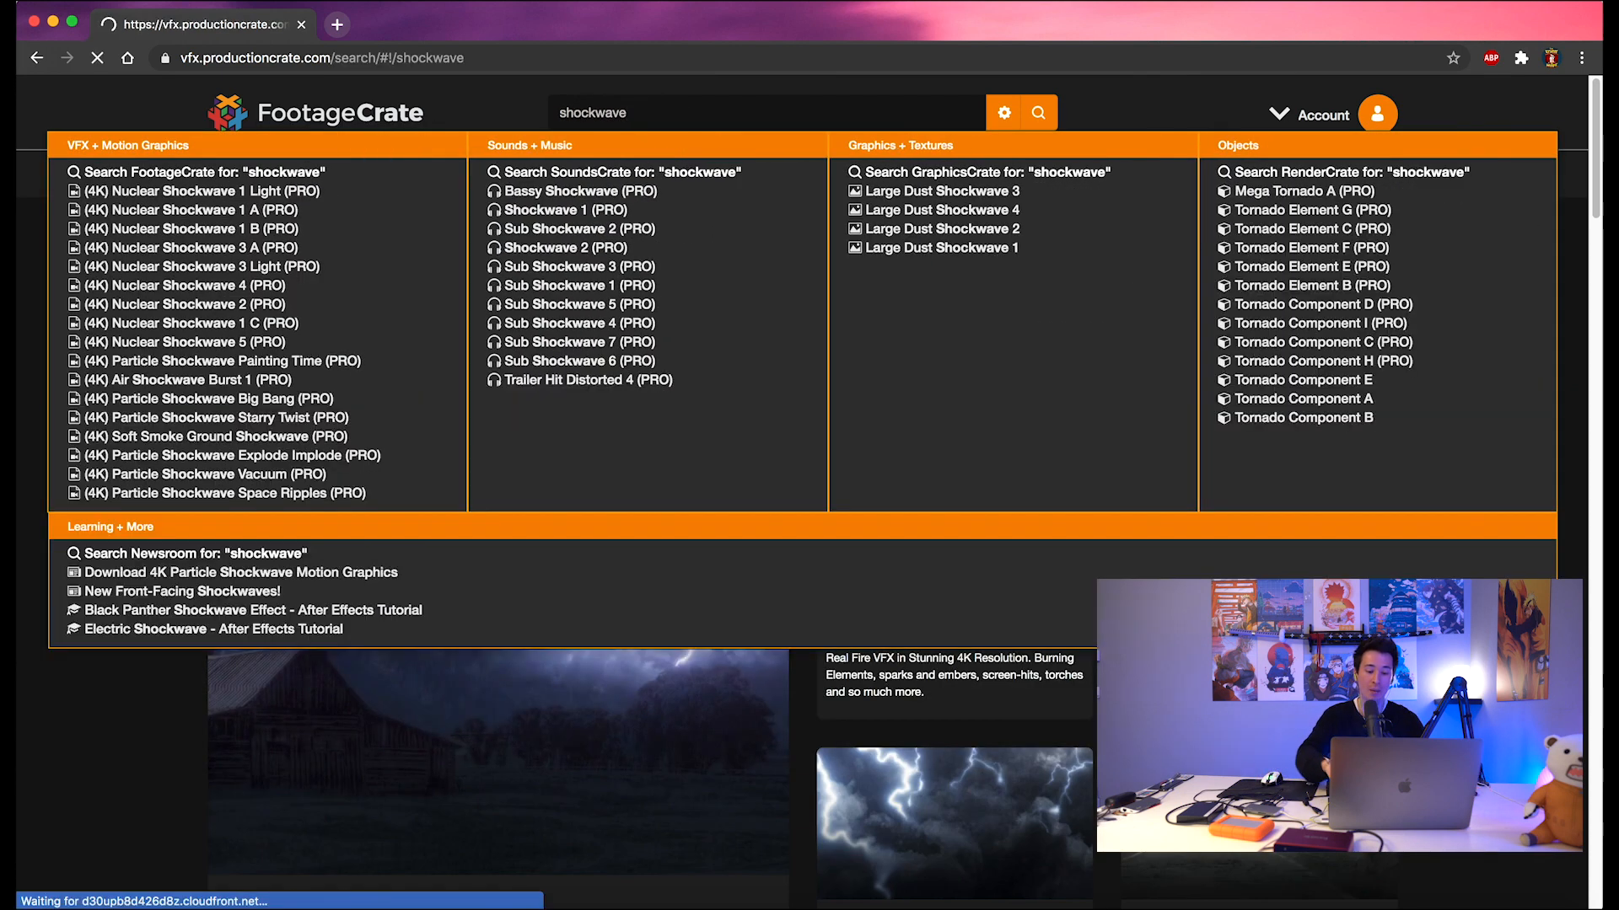
key("Return")
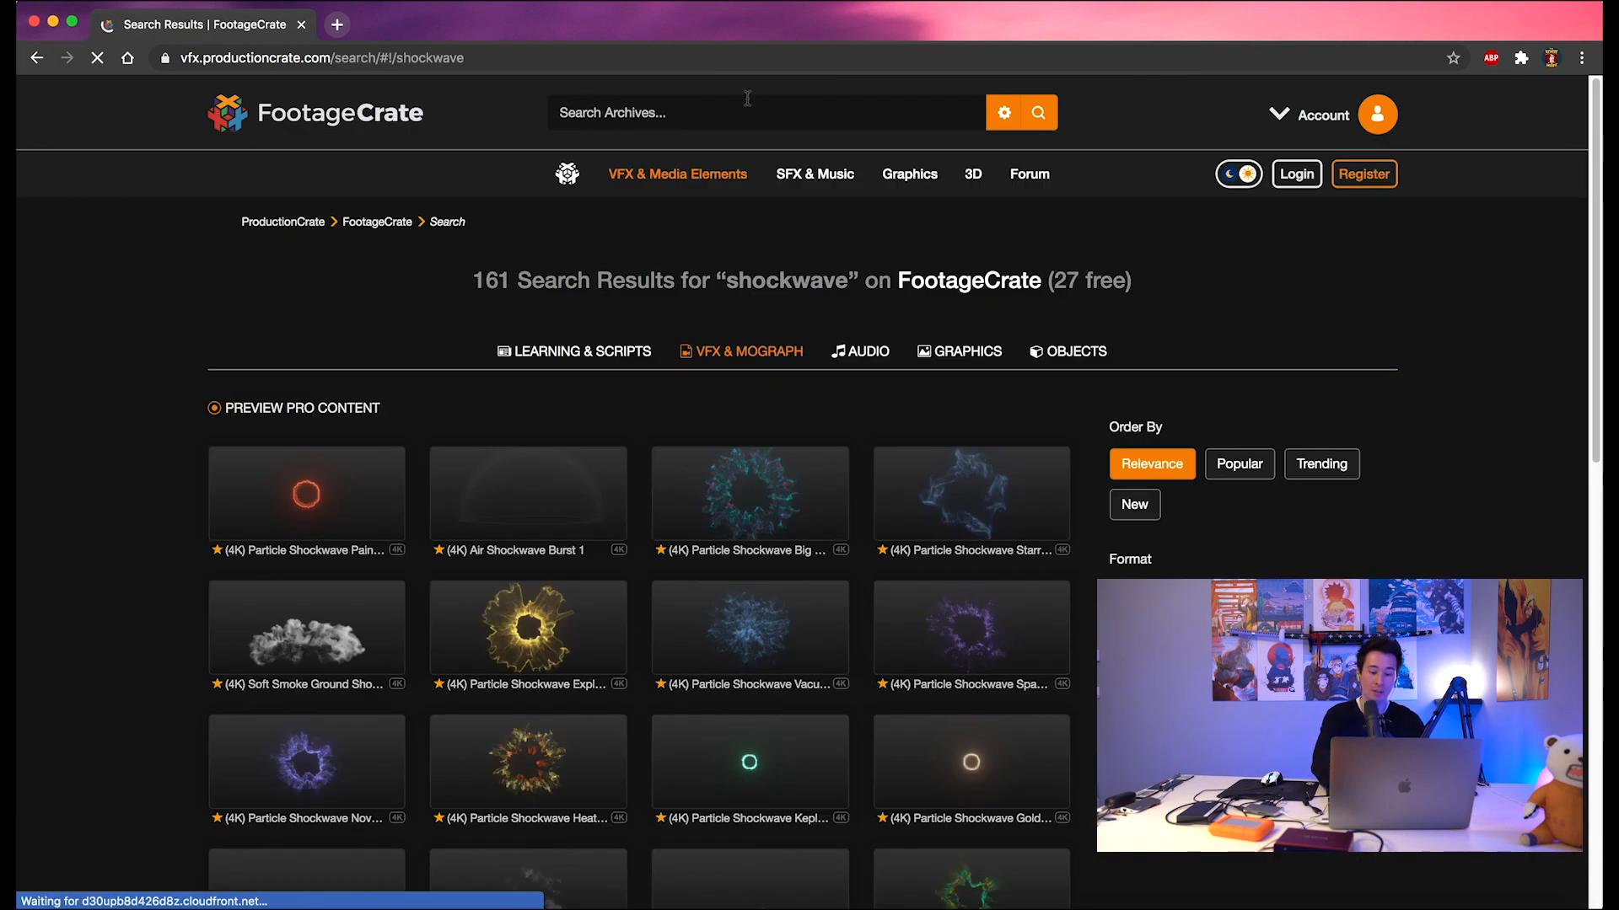
scroll(148, 457, "down", 1)
scroll(143, 455, "down", 1)
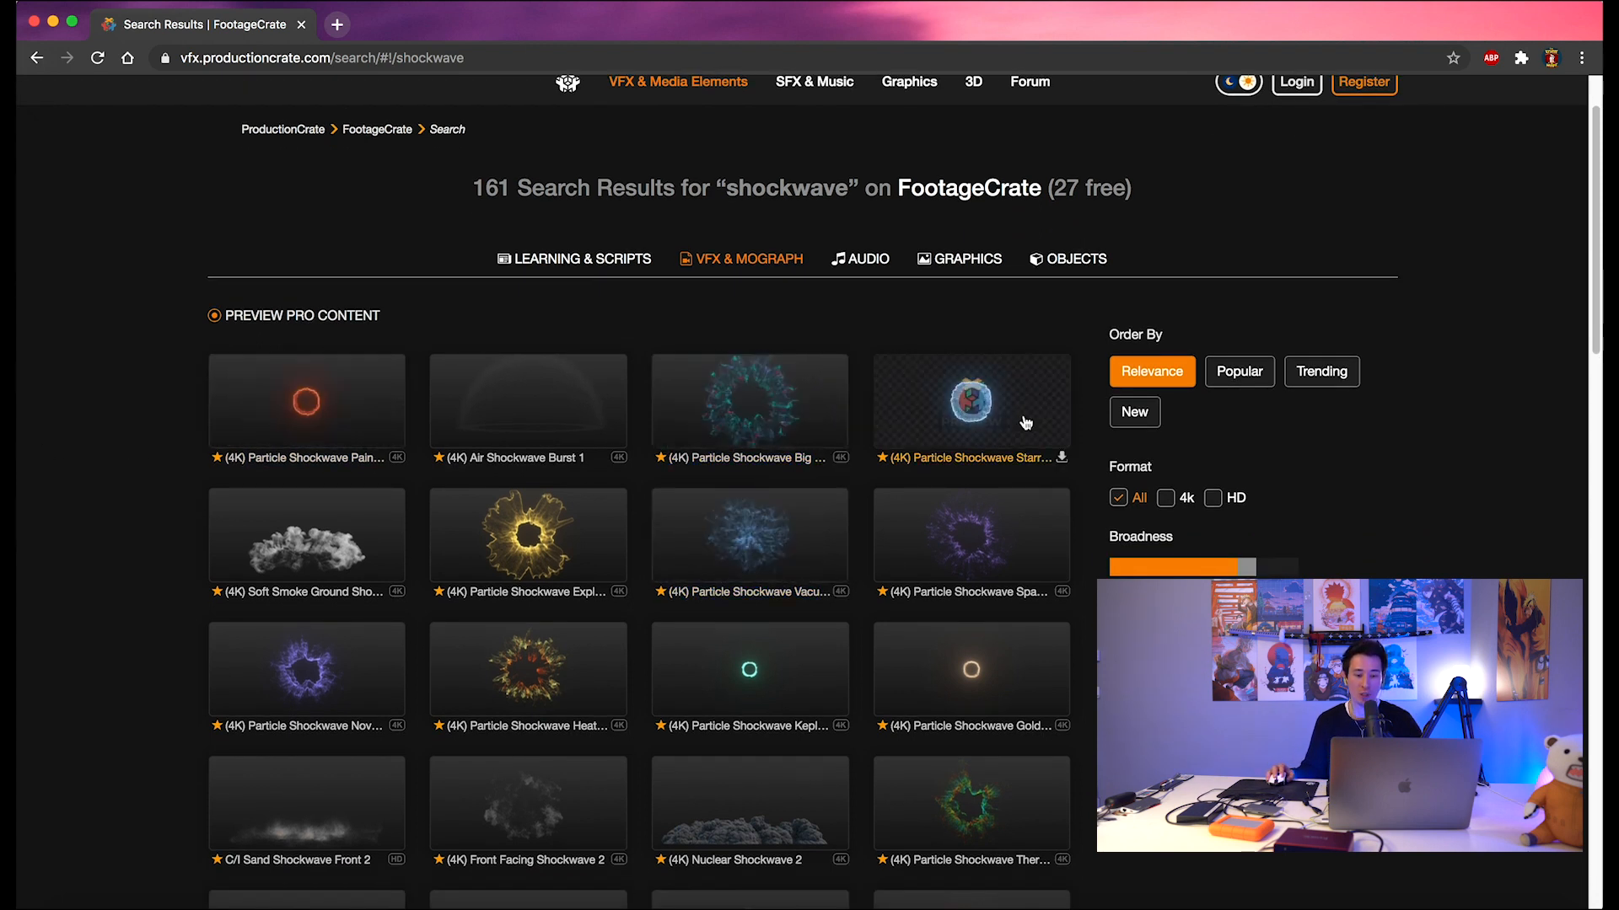
scroll(108, 340, "down", 1)
scroll(93, 349, "down", 4)
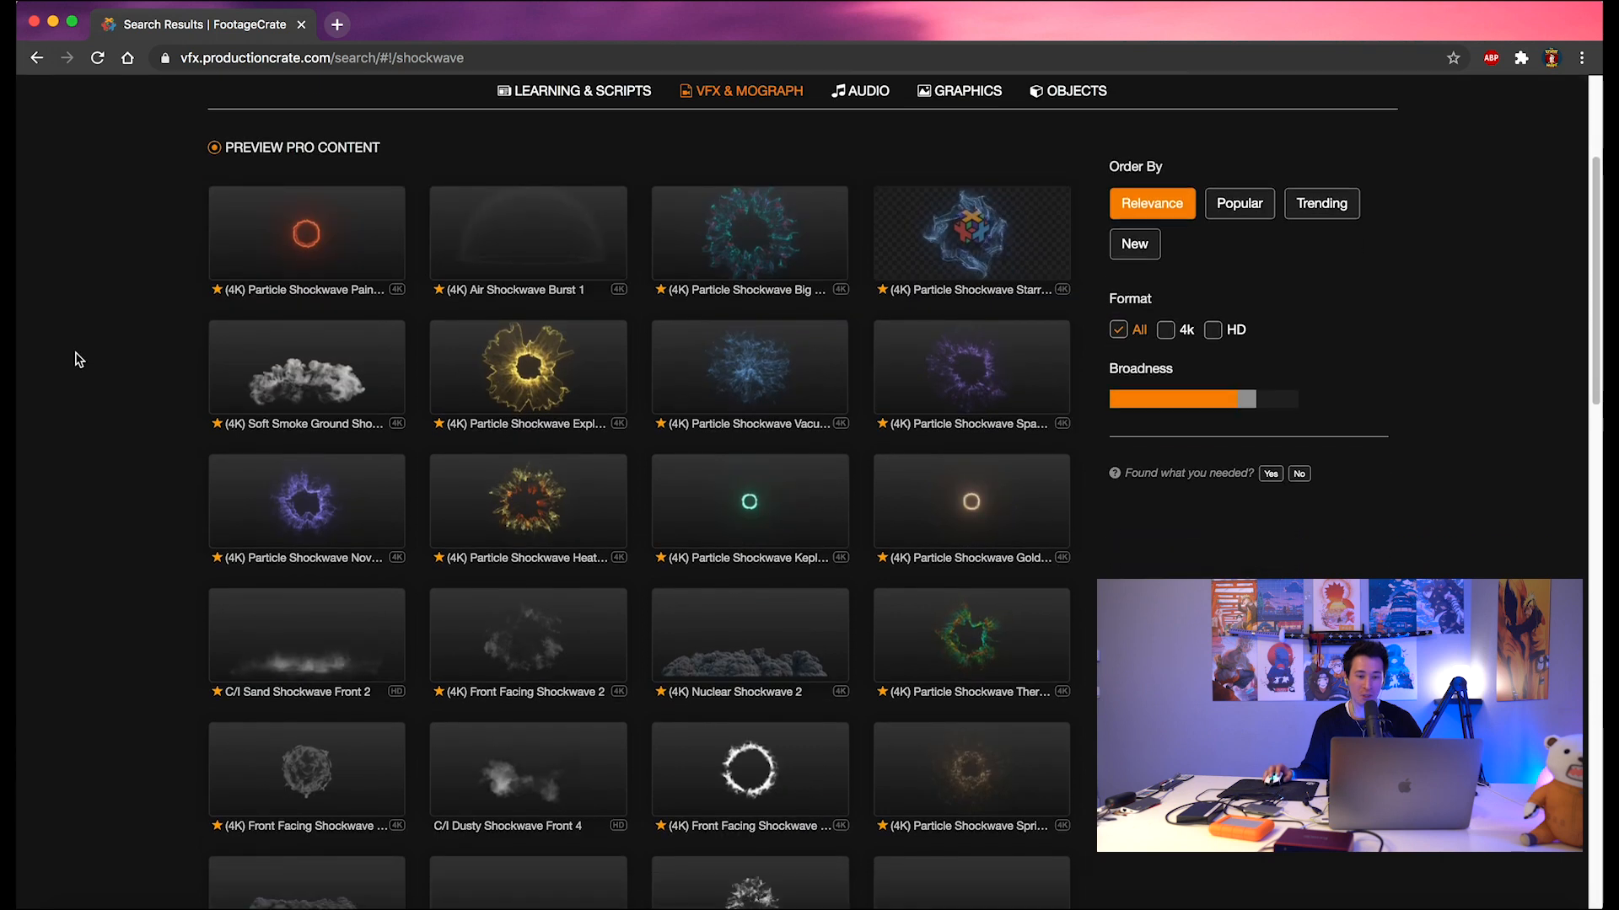
scroll(79, 361, "down", 5)
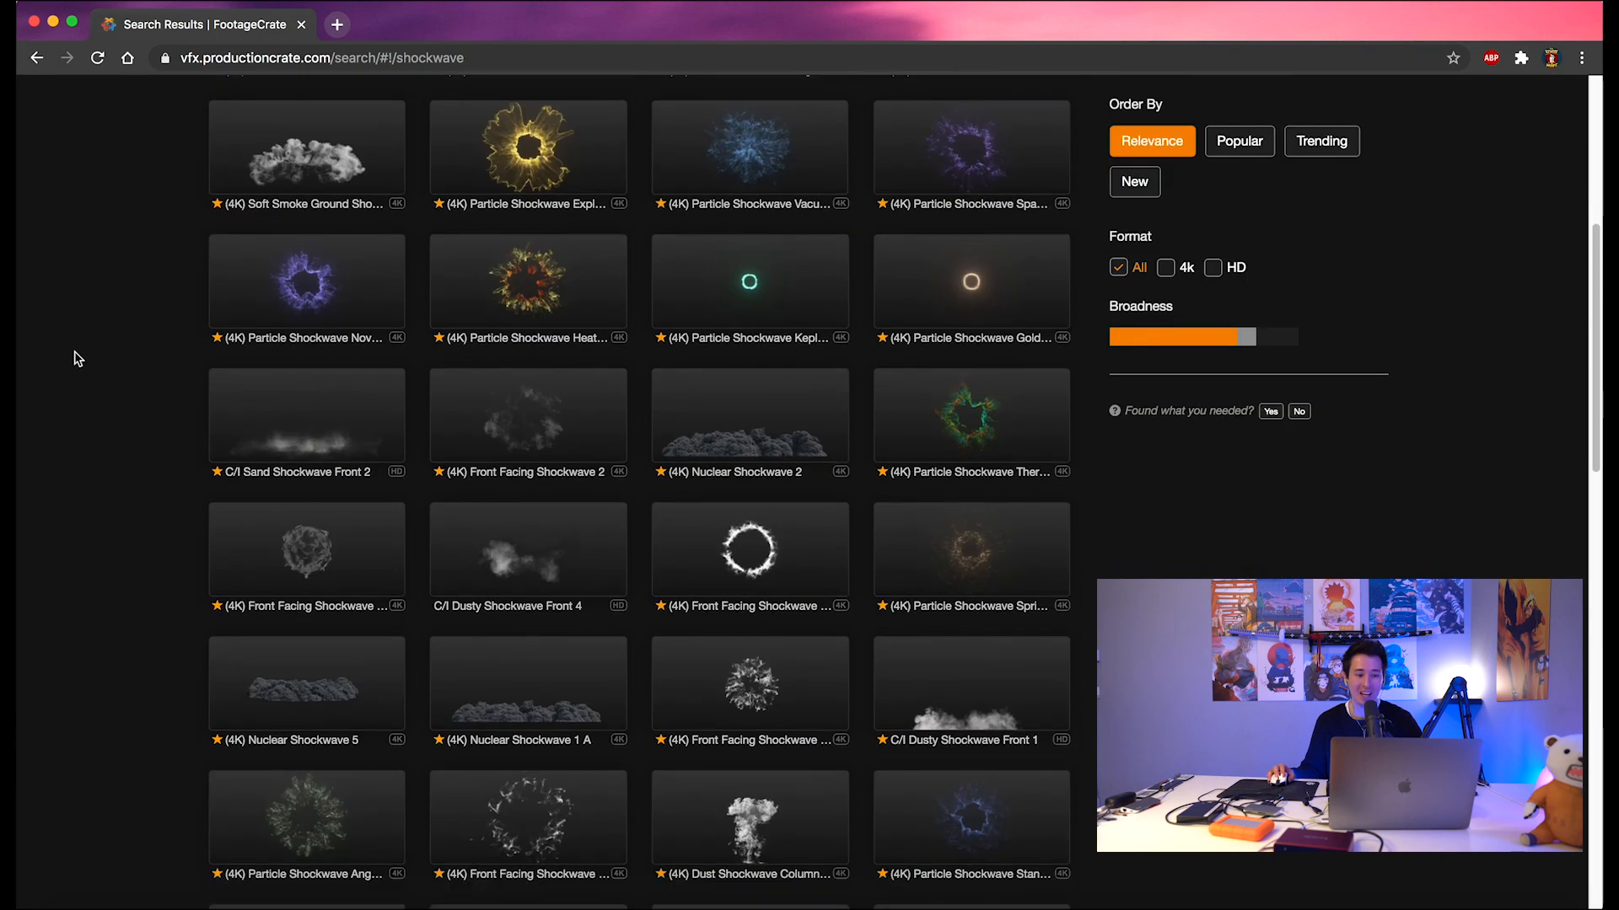
scroll(77, 361, "down", 5)
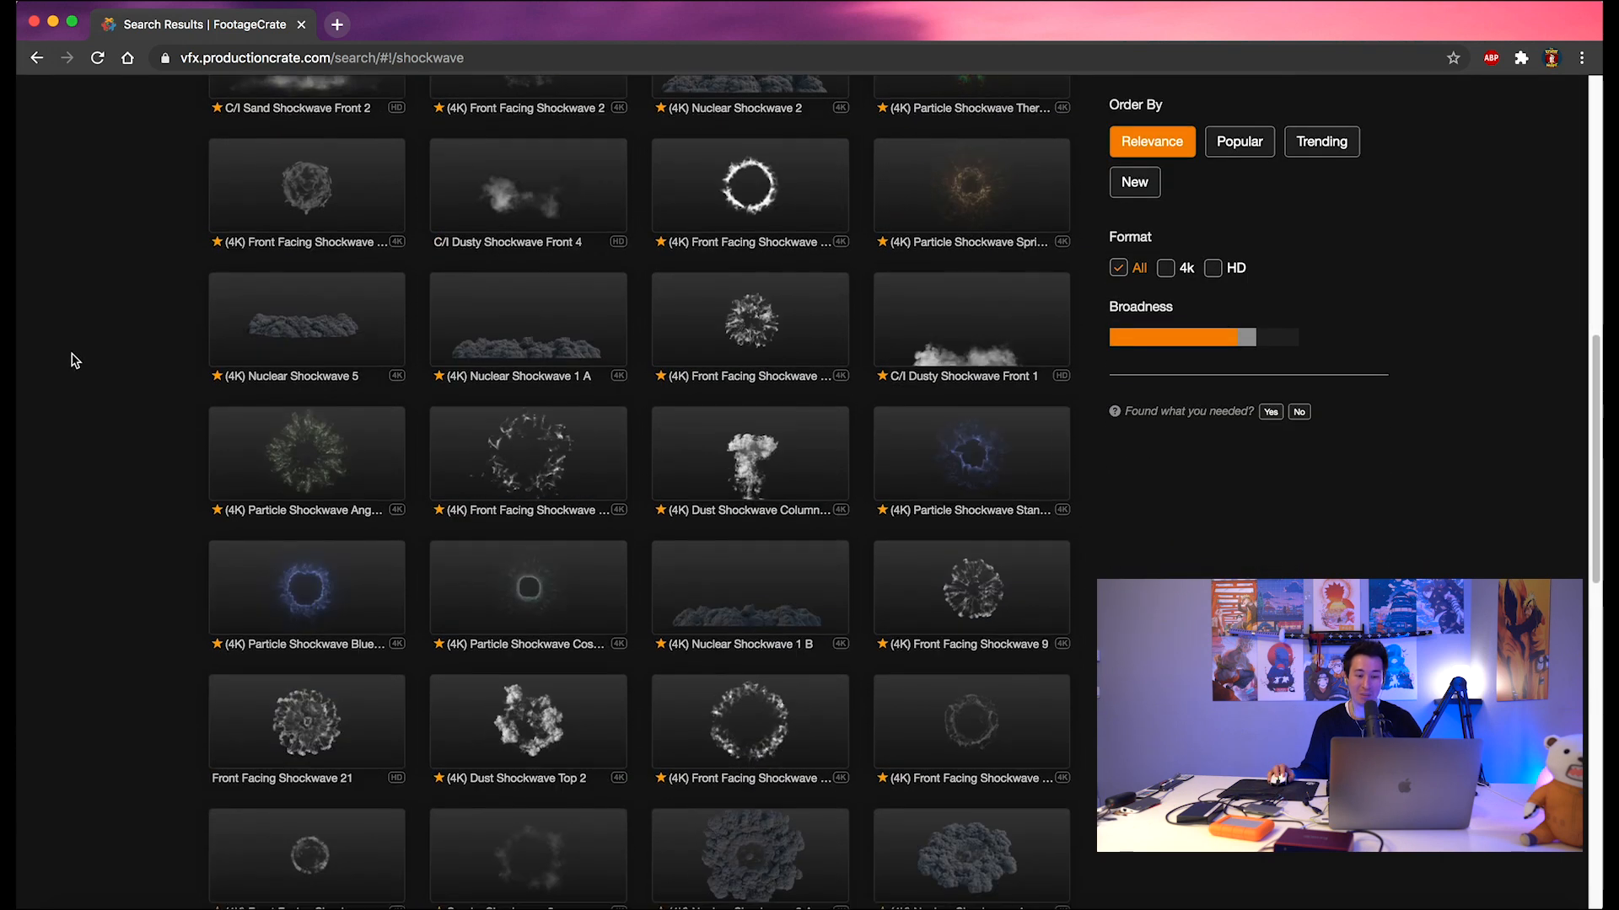
scroll(73, 359, "up", 14)
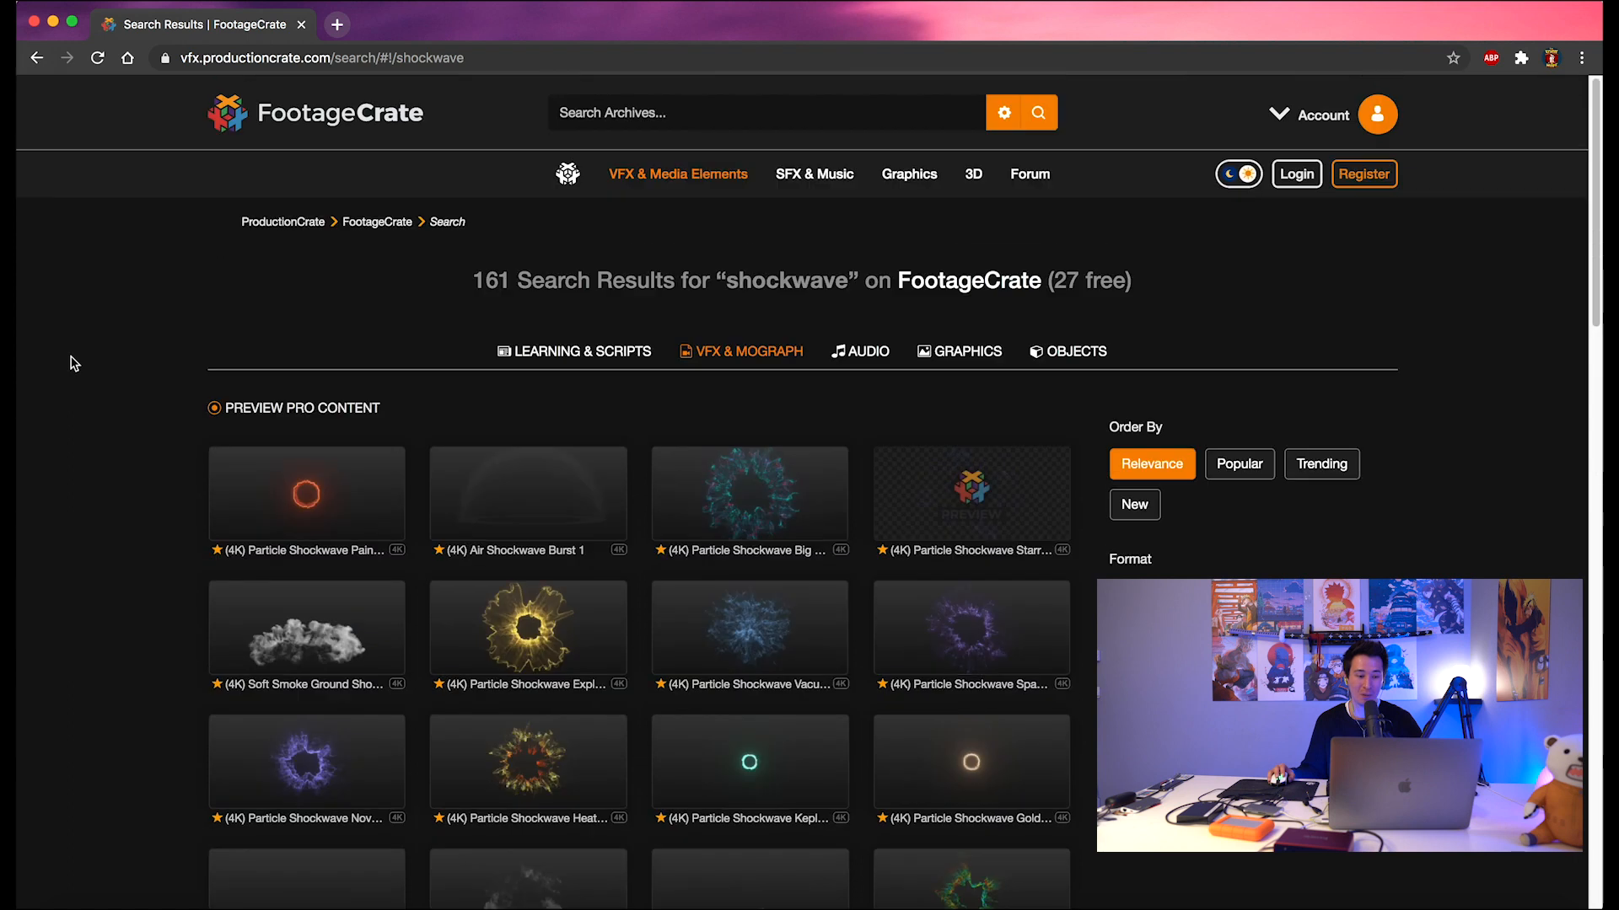
Preview the (4K) Air Shockwave Burst 1 clip and browse further down the shockwave results.
left_click(580, 504)
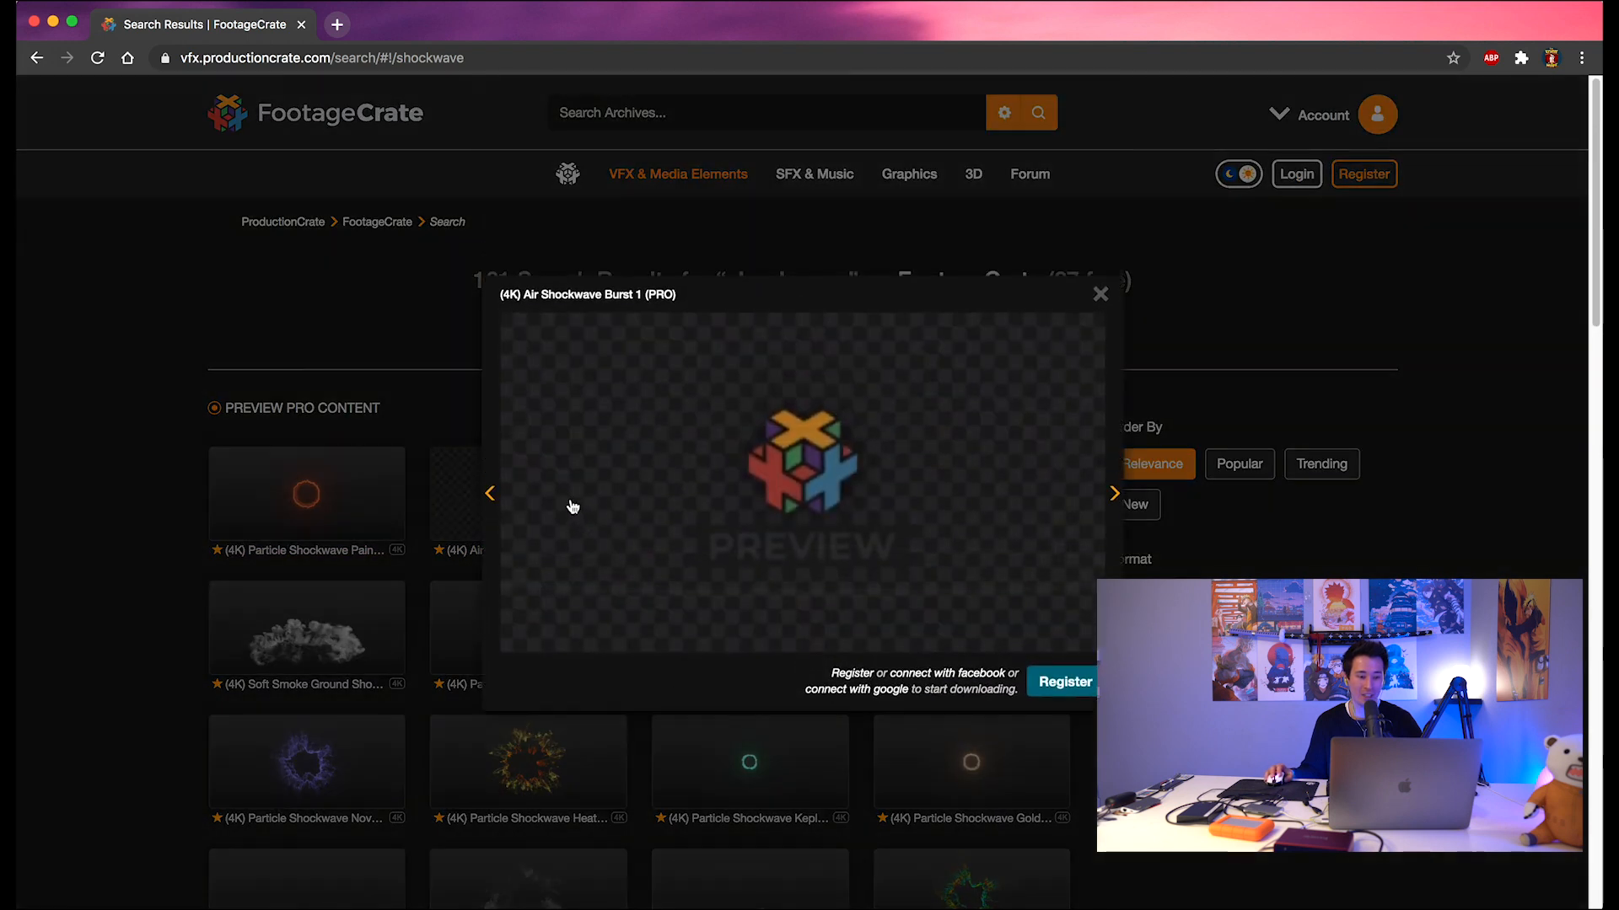
left_click(96, 517)
scroll(91, 517, "down", 15)
scroll(84, 515, "down", 8)
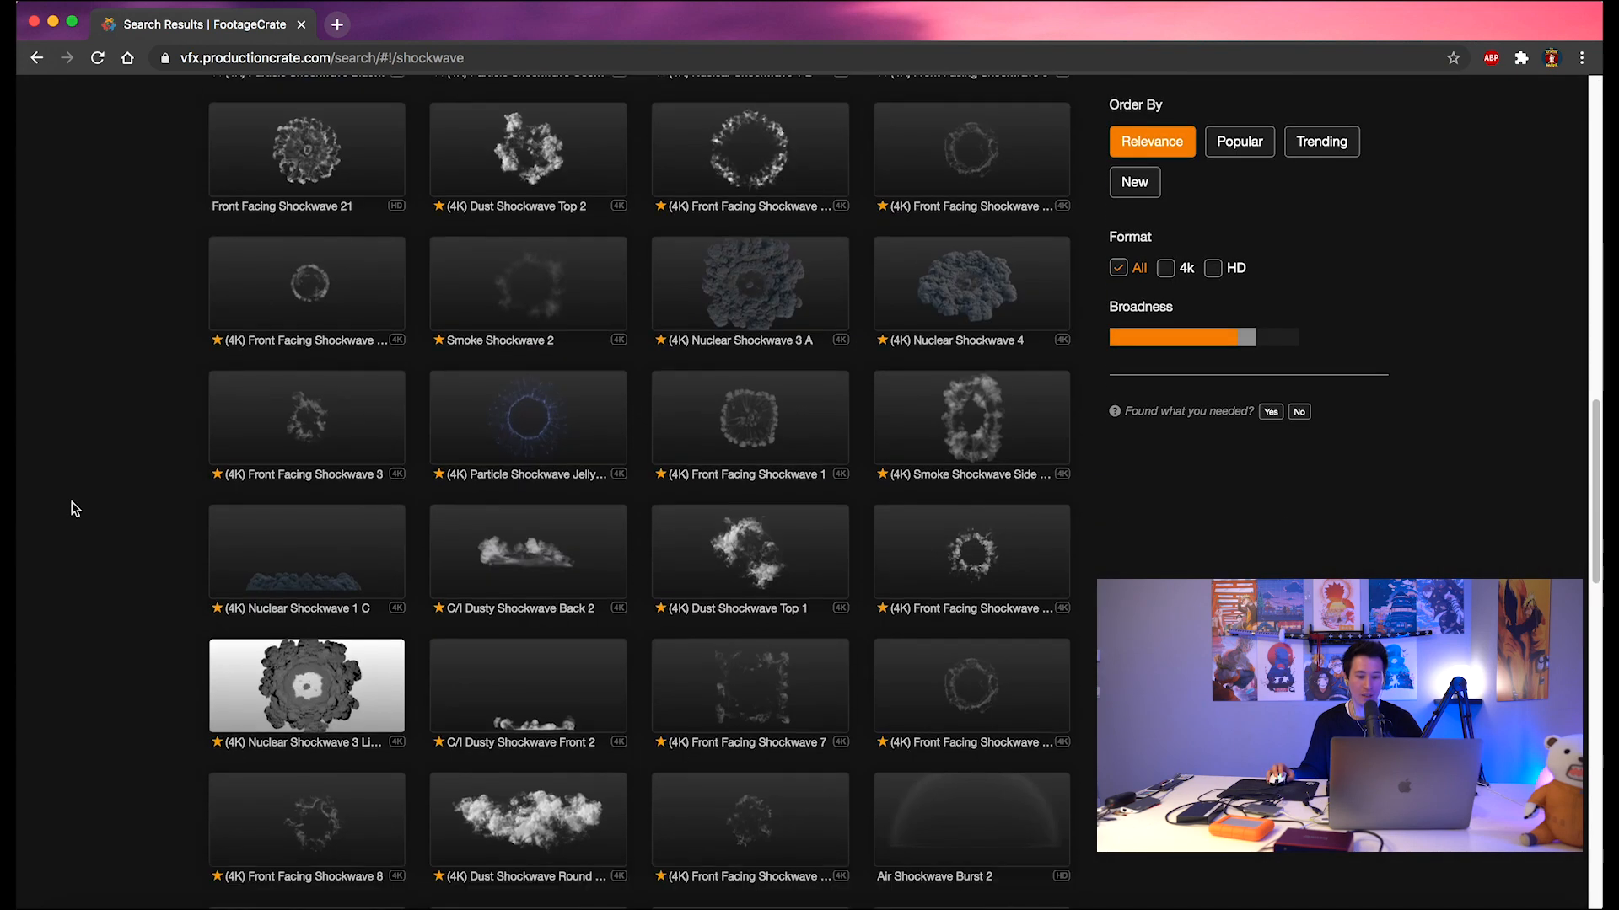
scroll(74, 508, "down", 1)
scroll(73, 509, "down", 8)
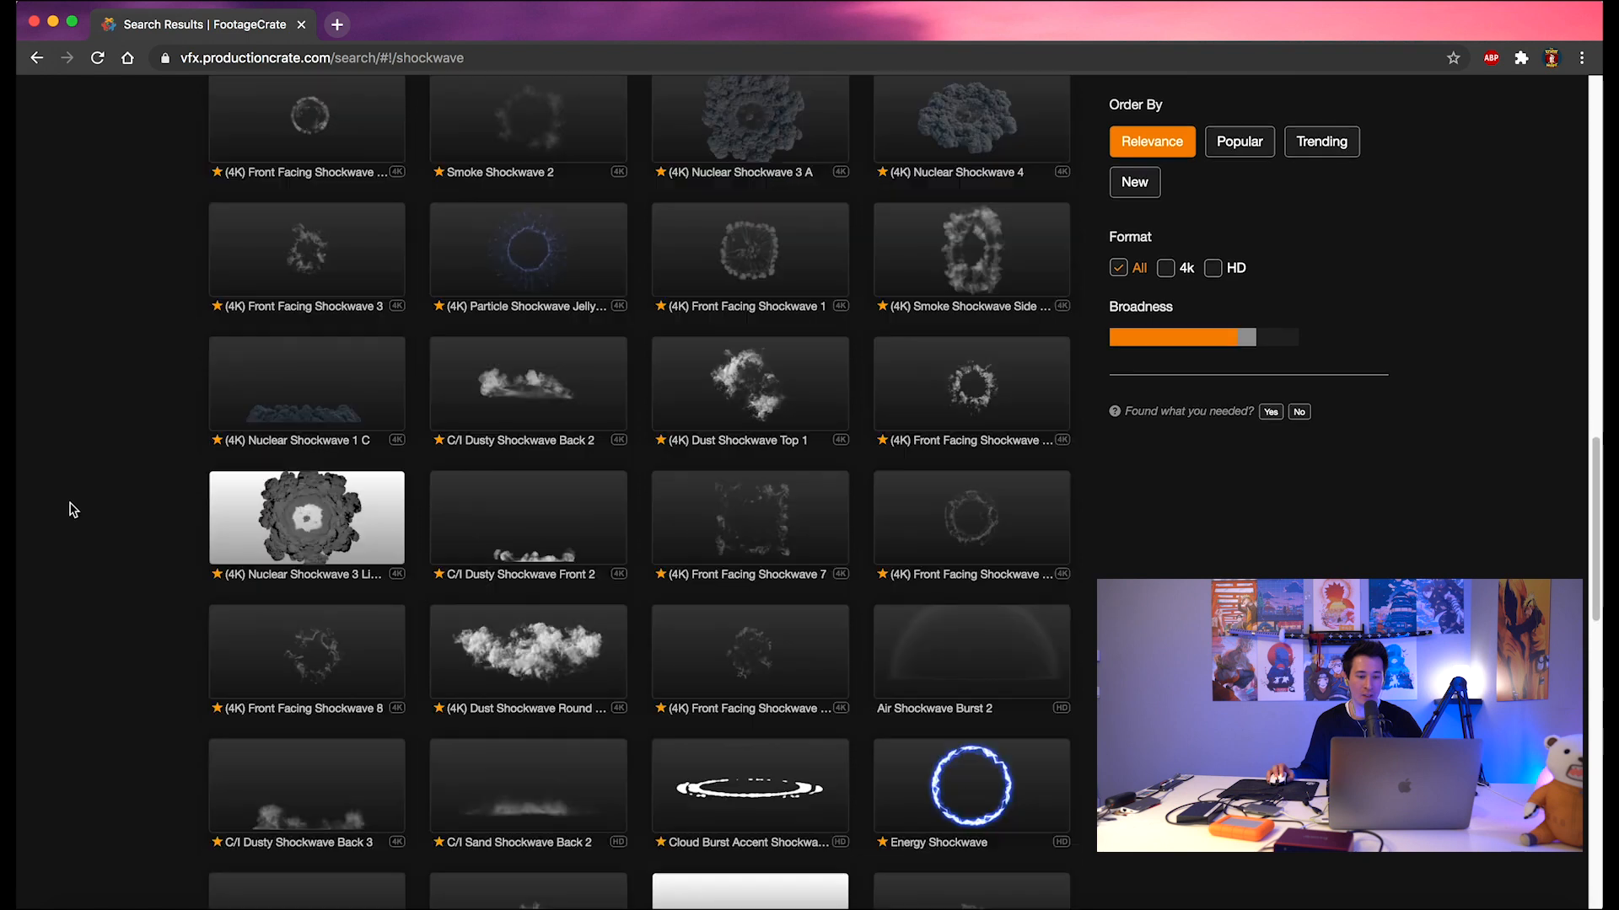
scroll(67, 508, "down", 1)
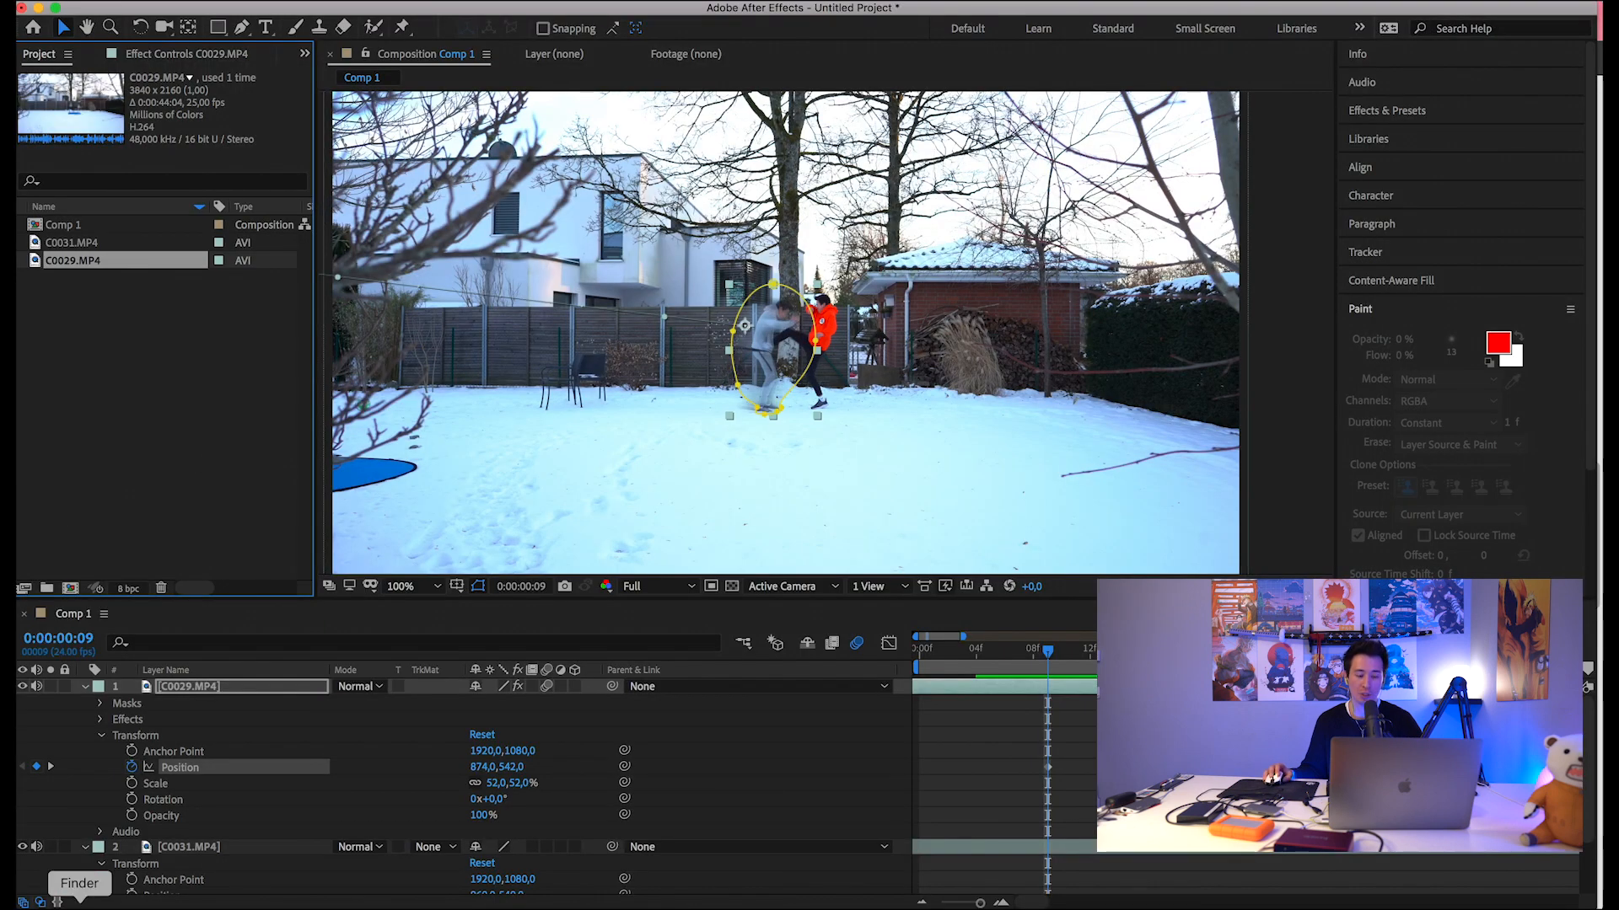
Switch to the Finder and import all four movie clips from the Effects folder into the After Effects project.
left_click(79, 907)
left_click(852, 384)
left_click(815, 462)
left_click_drag(1038, 539, 1017, 426)
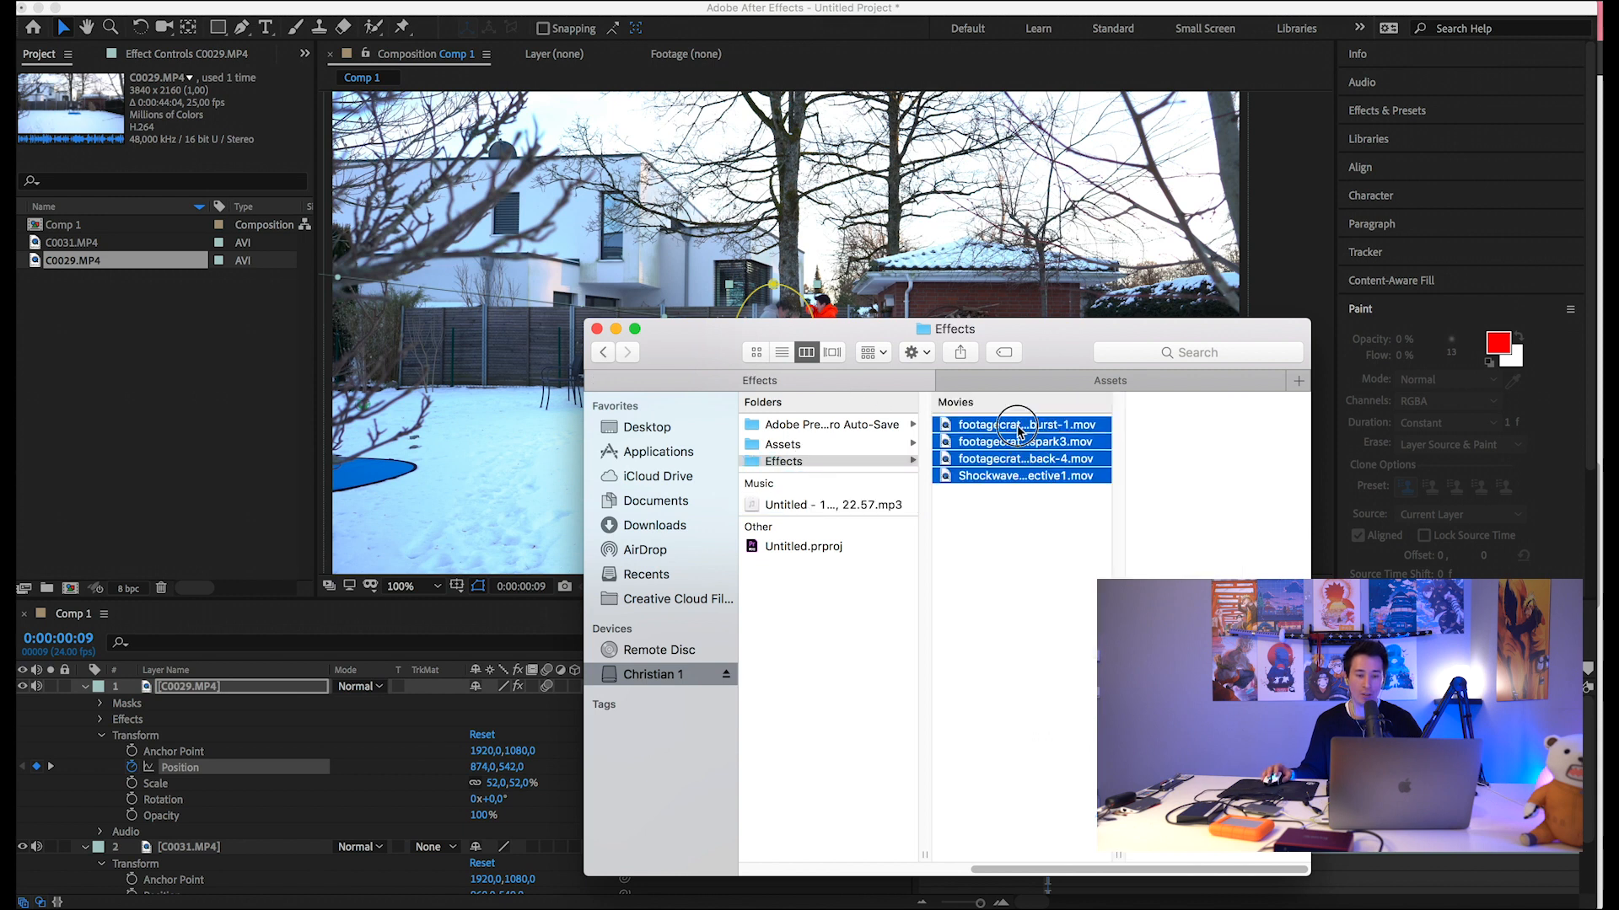
left_click(984, 548)
left_click_drag(1023, 488, 169, 377)
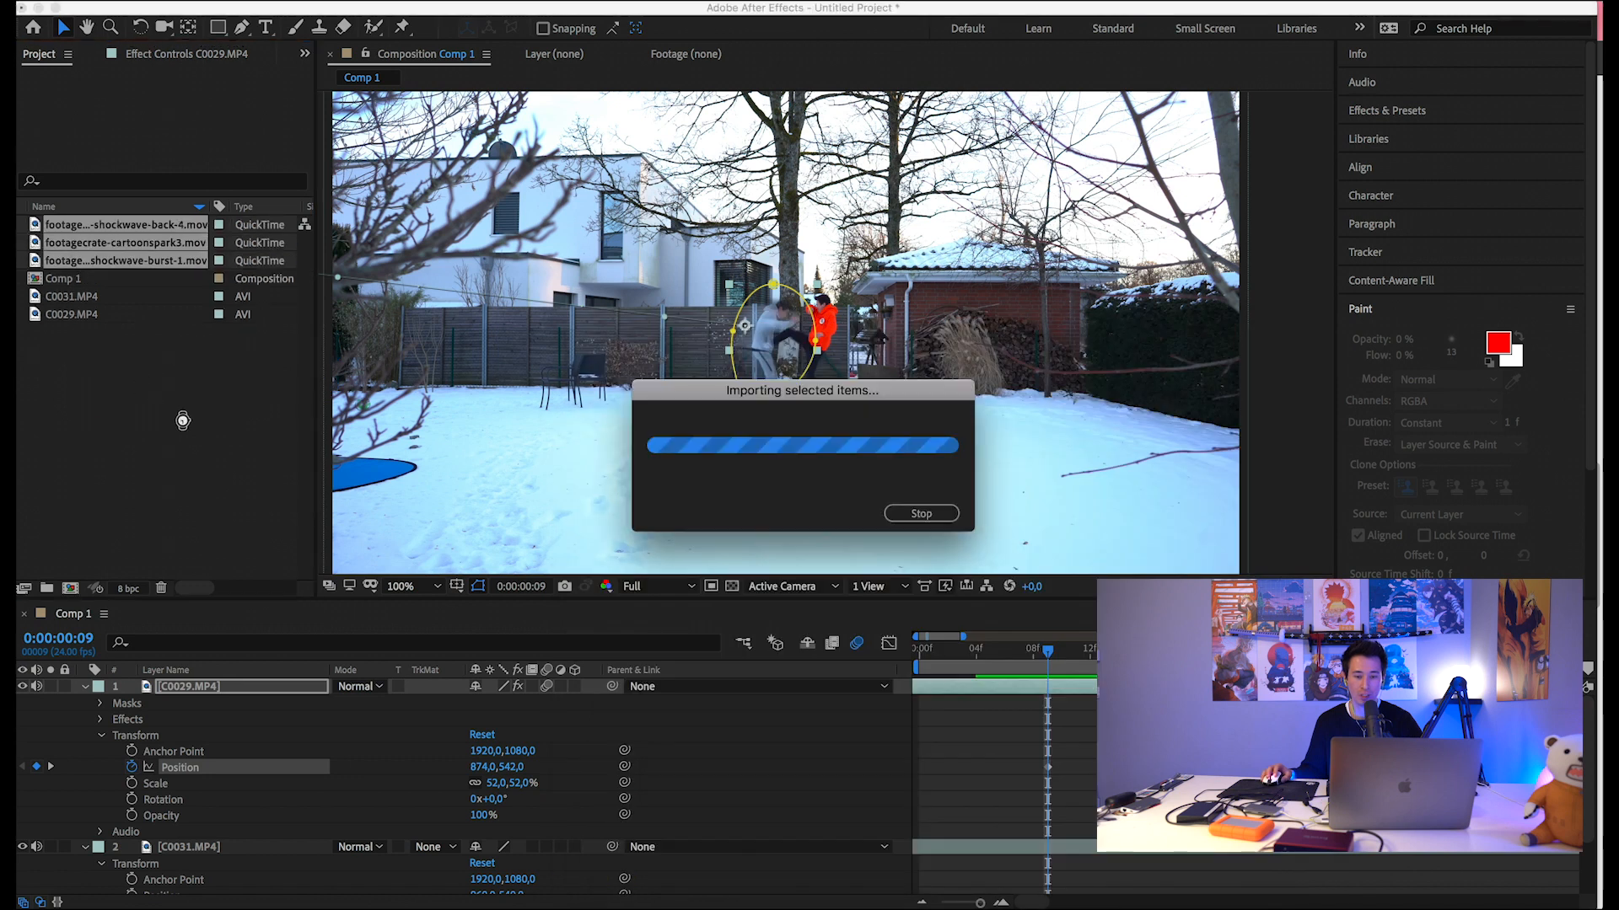
mouse_move(1048, 652)
left_mouse_down()
mouse_move(1017, 654)
mouse_move(1048, 654)
left_mouse_up()
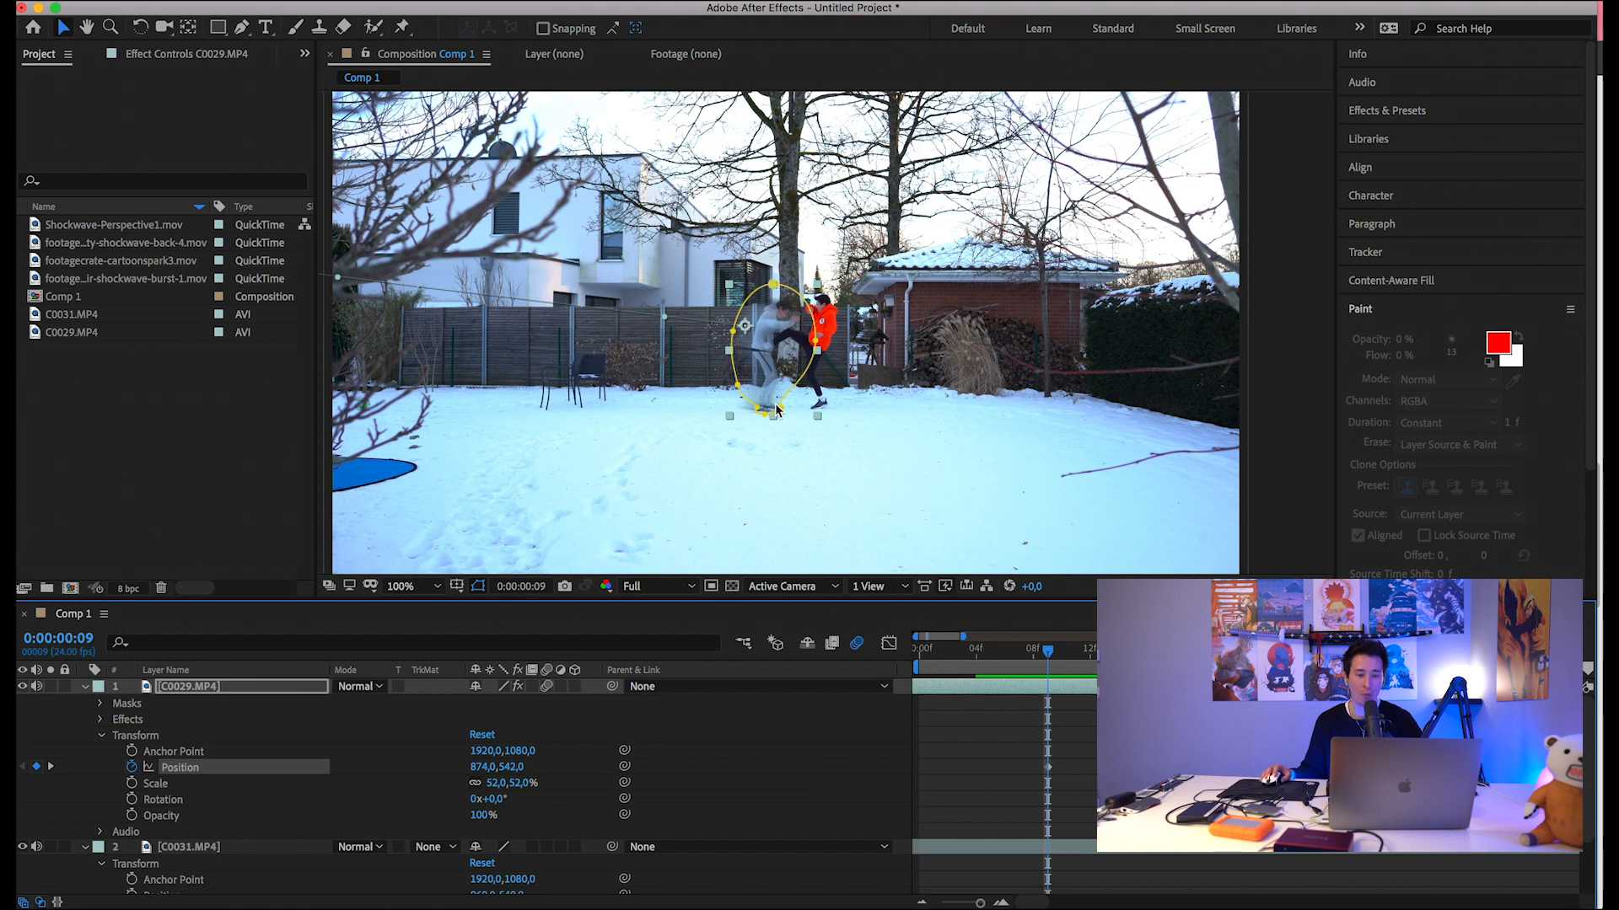
left_click_drag(737, 385, 86, 280)
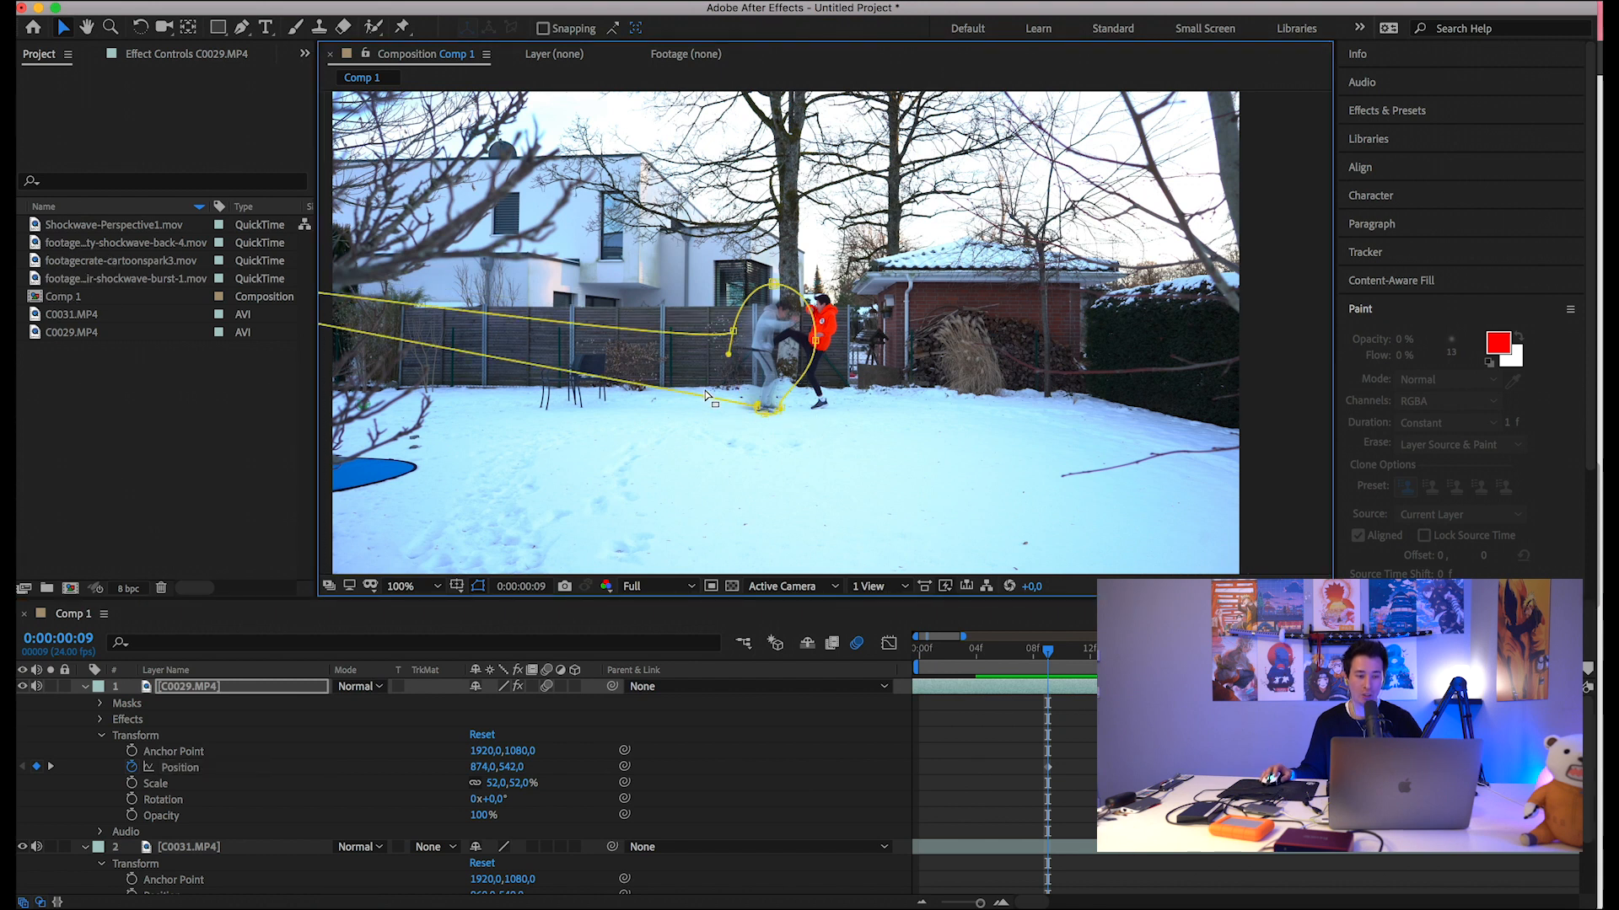
key("super+z")
Add the footagecrate dusty-shockwave-back-4.mov clip above the C0029.MP4 layer and review its source footage.
left_click(112, 244)
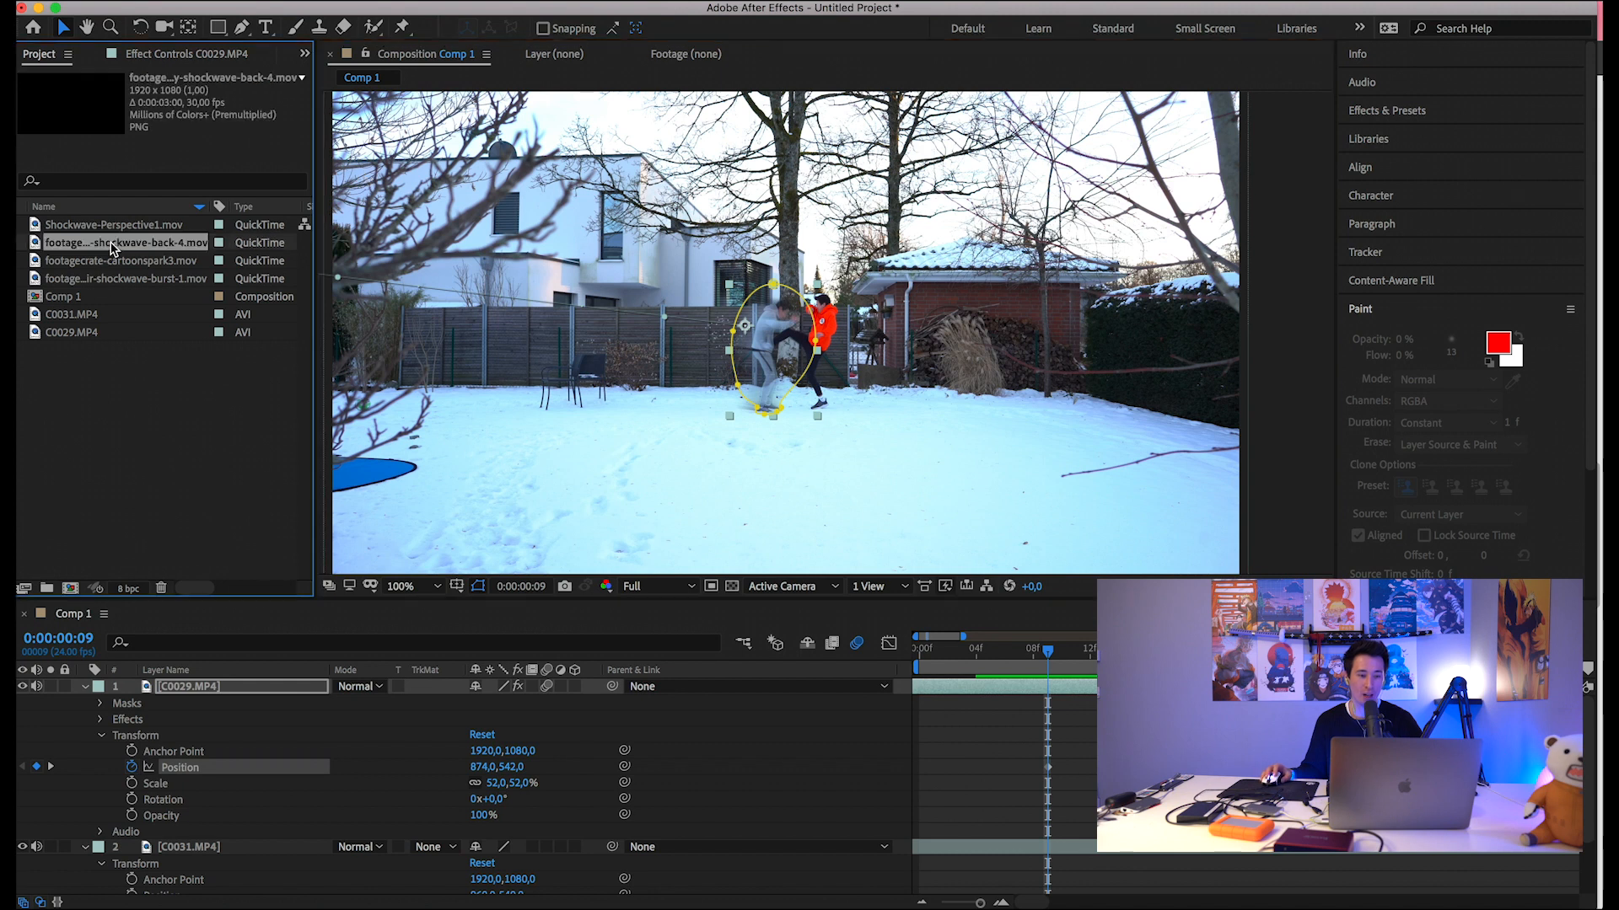
left_click_drag(112, 244, 260, 691)
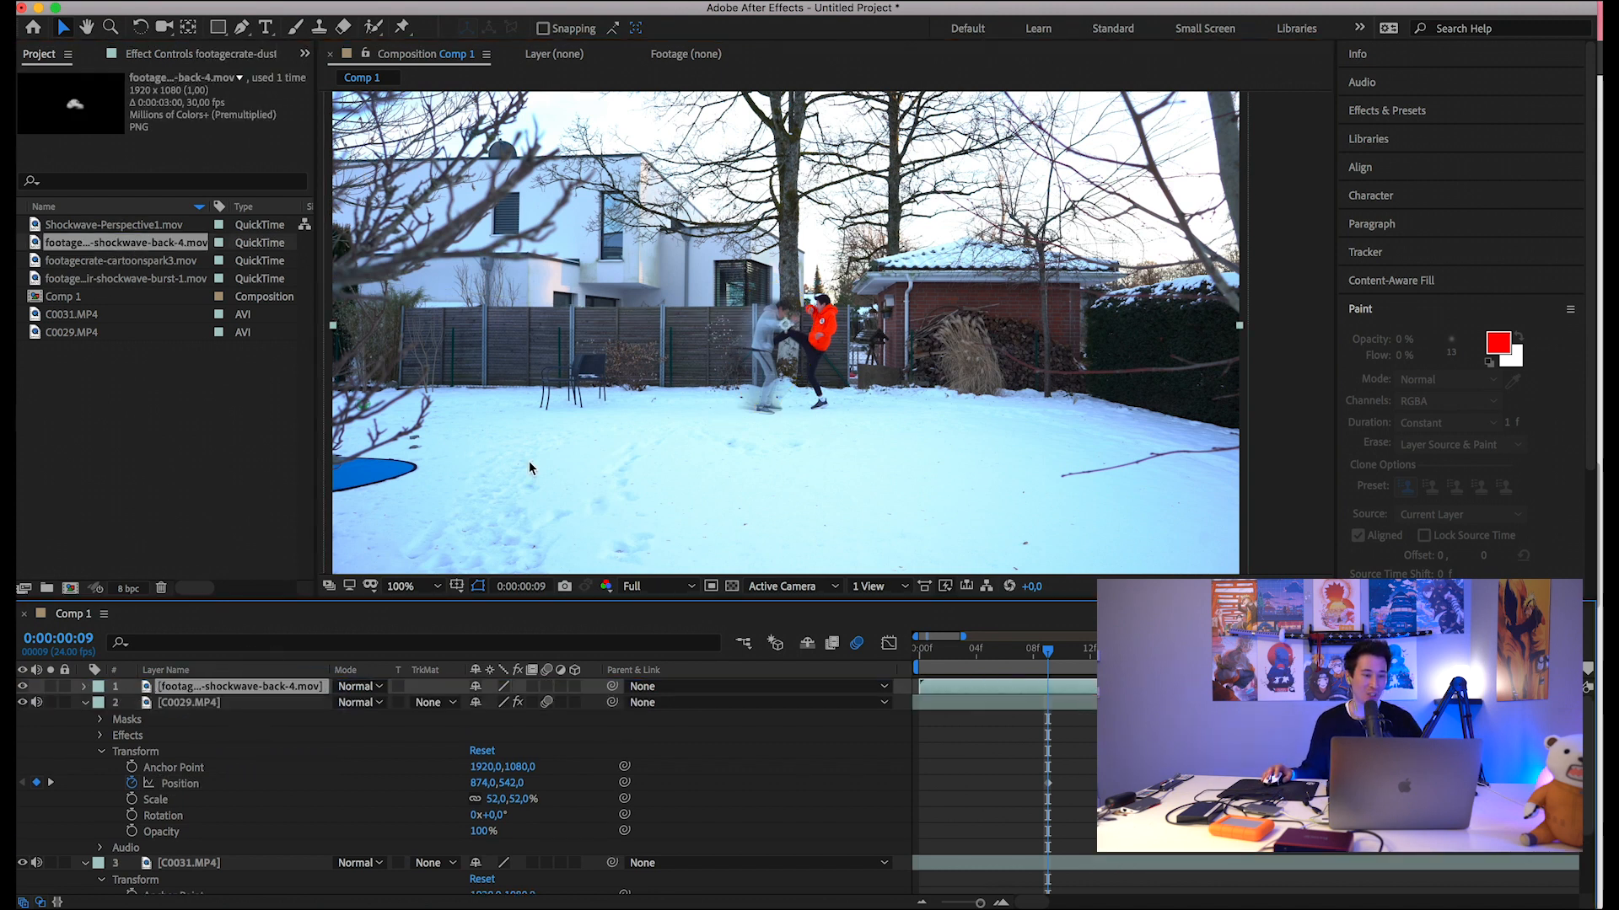
double_click(33, 244)
left_click_drag(451, 548, 704, 585)
left_click(409, 54)
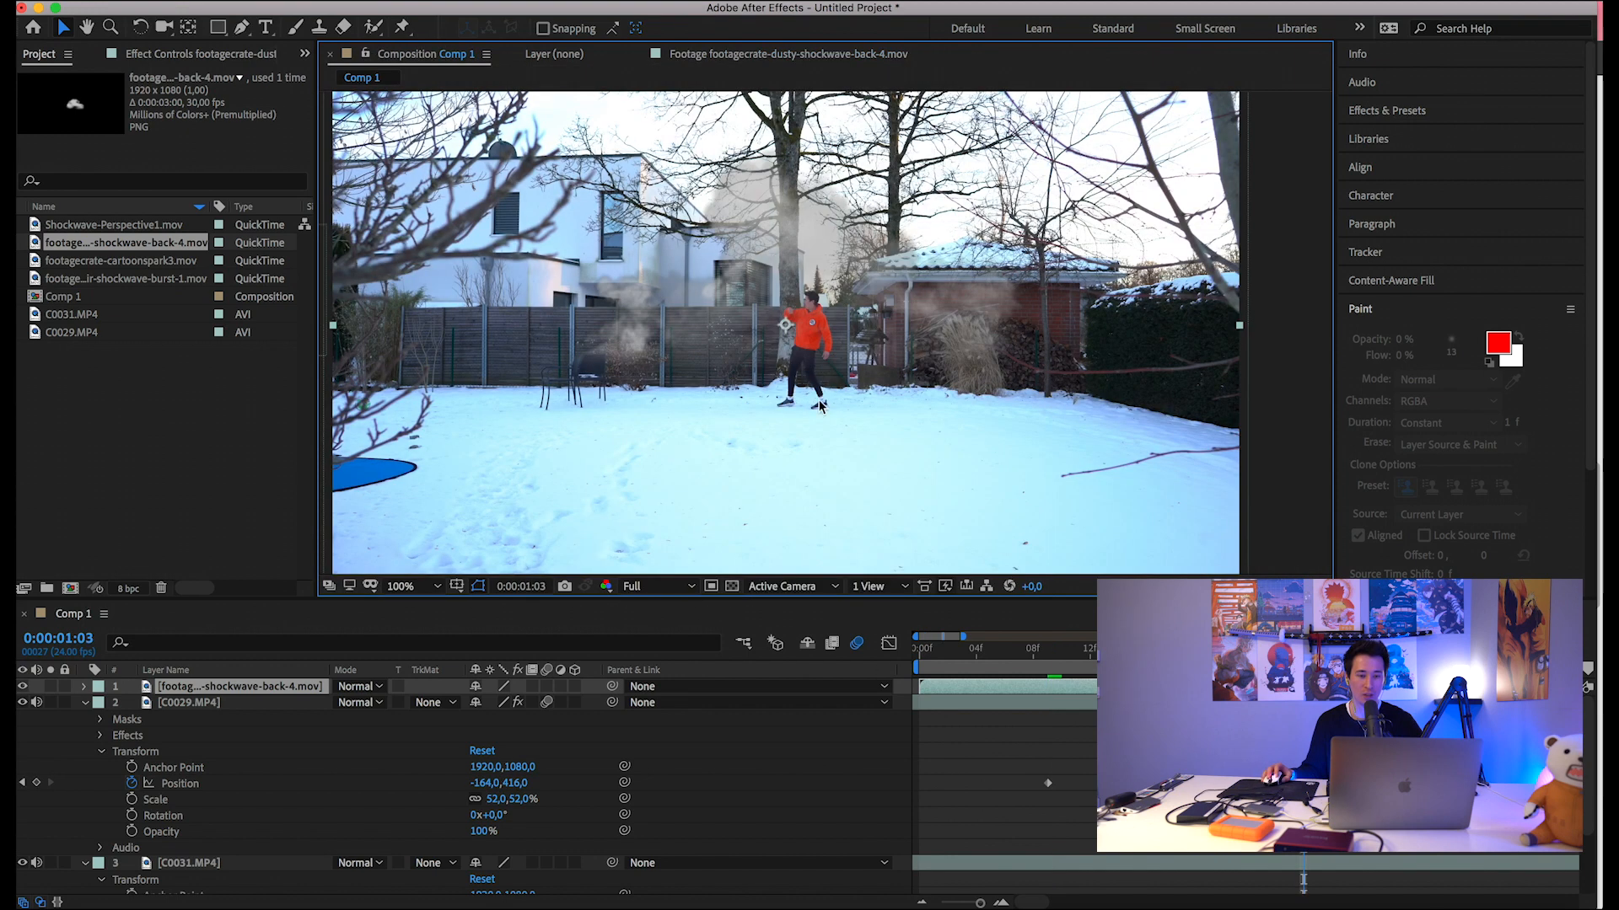
Scale the dusty shockwave layer to 23% and move it down to the ground at the actors' feet.
left_click_drag(1052, 659, 1037, 660)
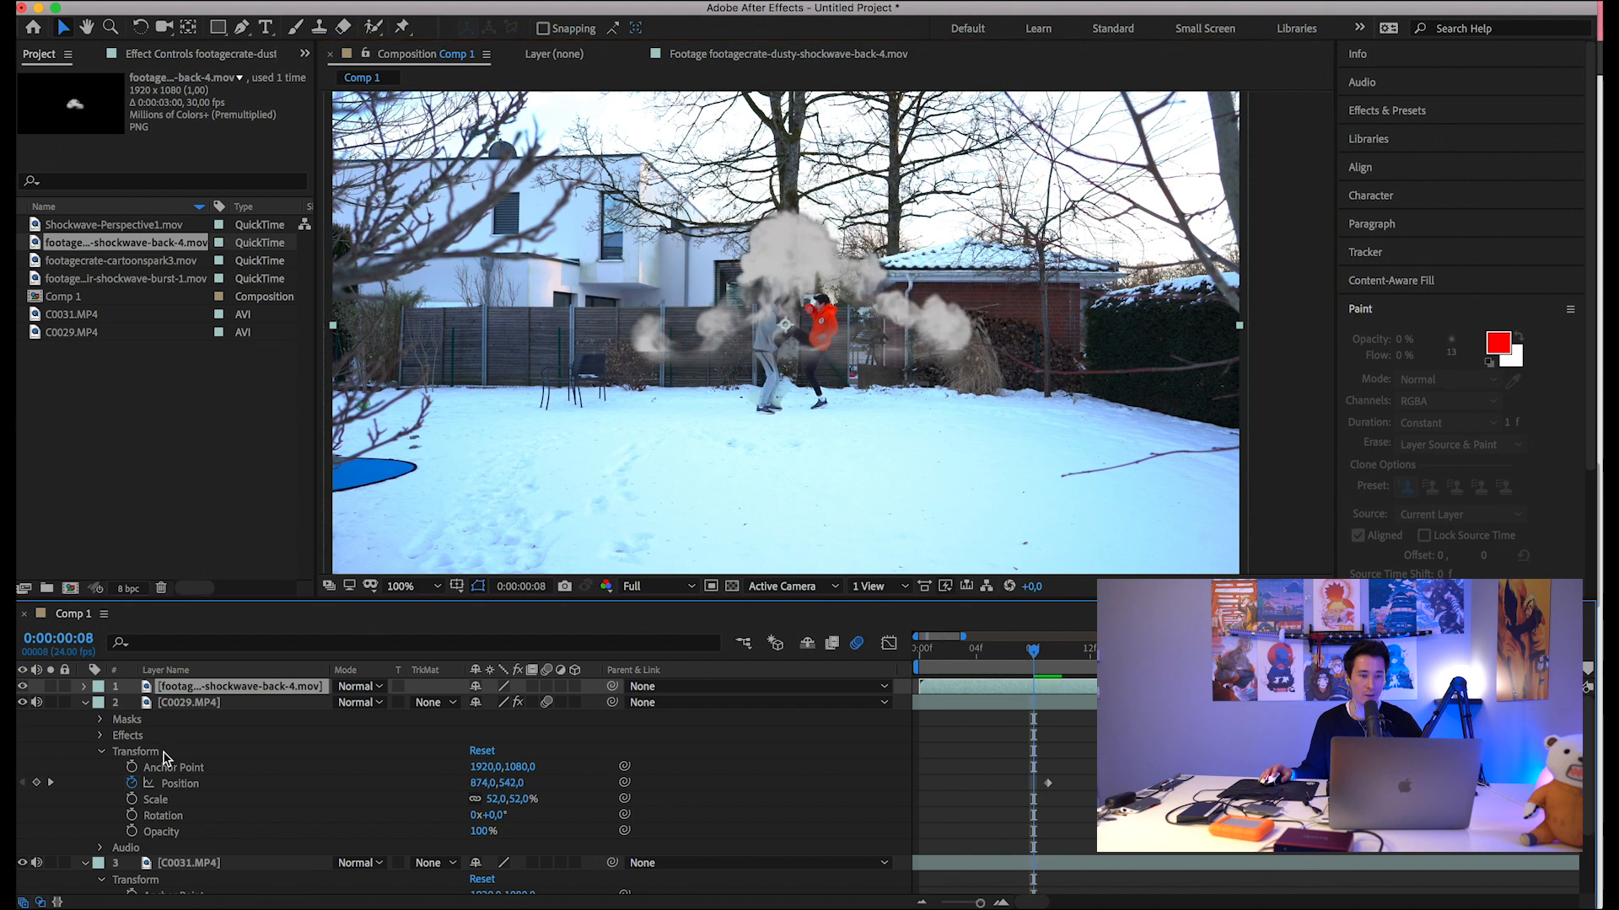
left_click(86, 687)
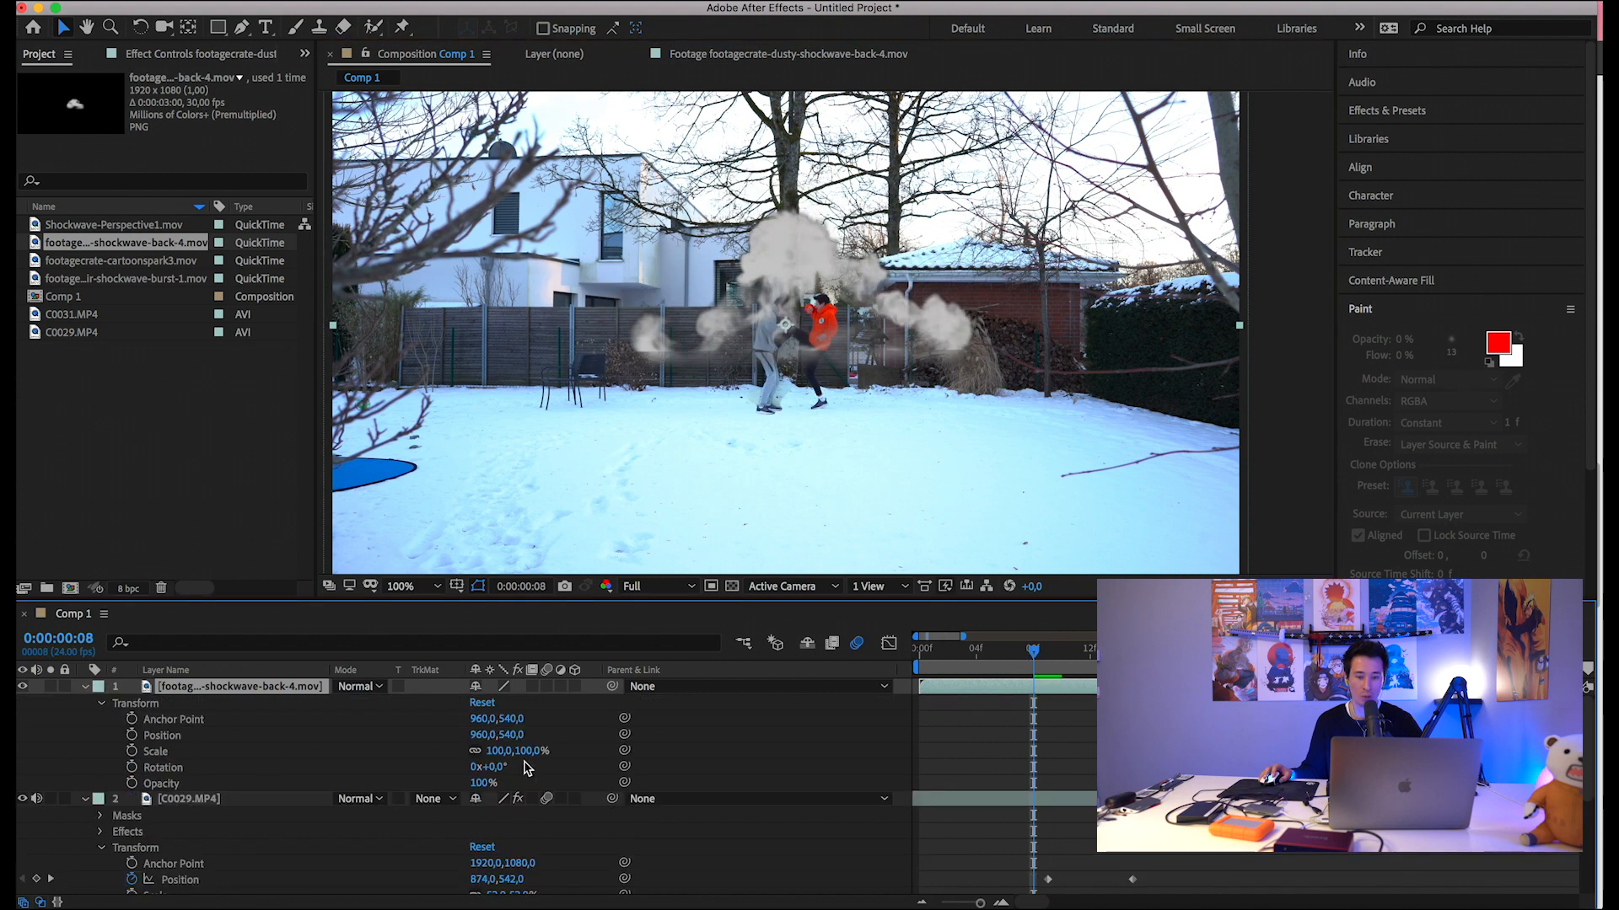
left_click_drag(500, 759, 438, 766)
left_click_drag(822, 320, 791, 413)
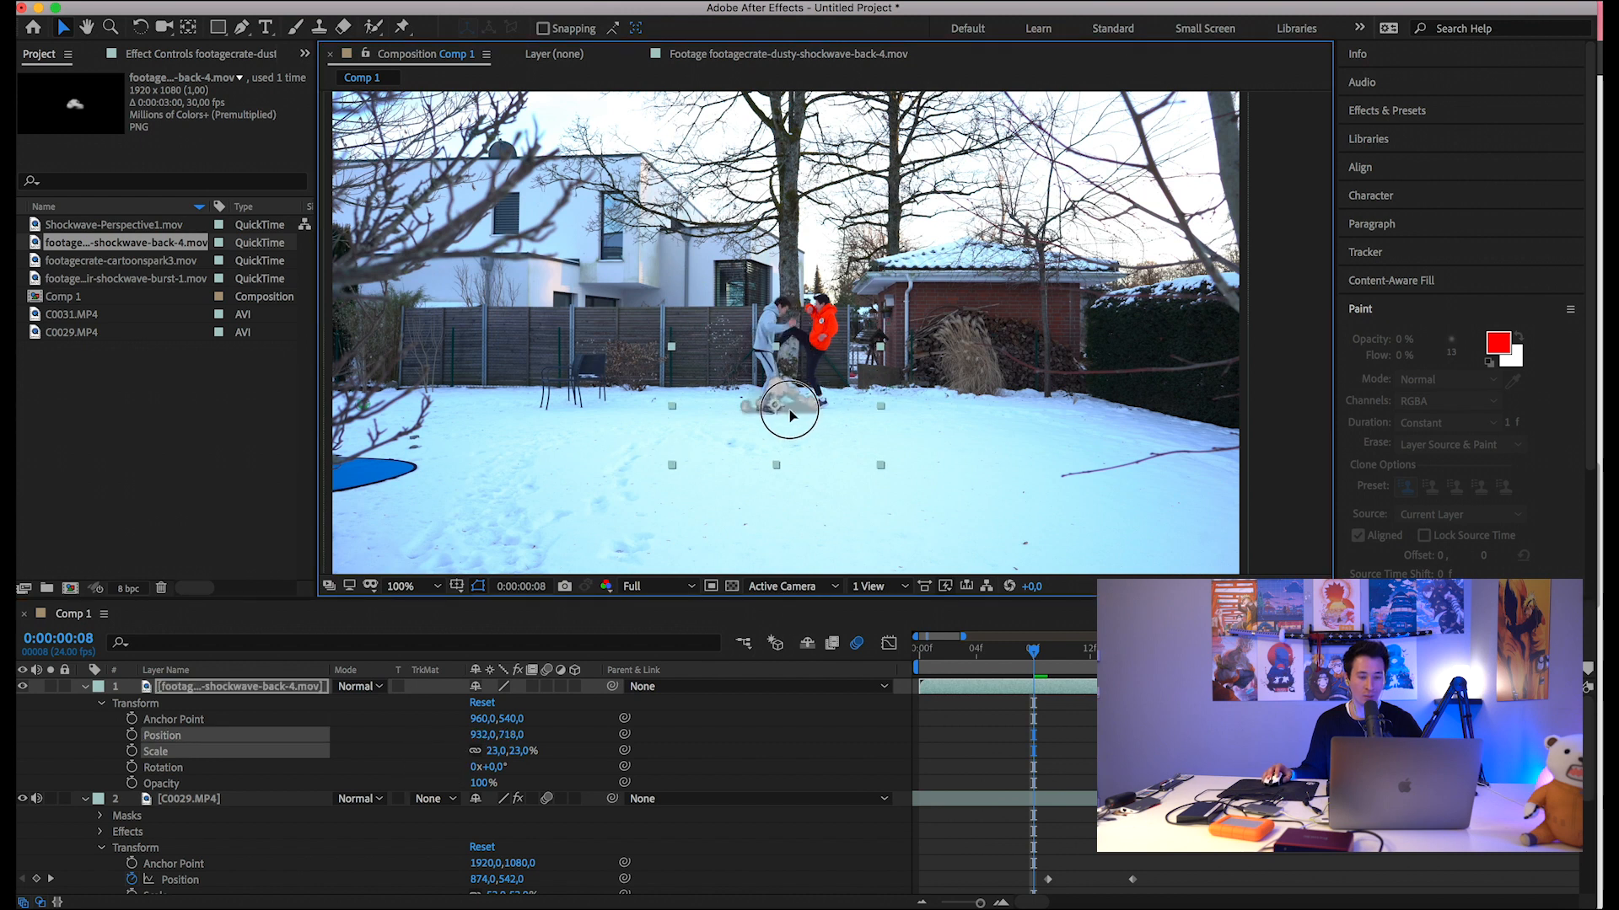
Start the dusty shockwave layer at frame 8 and reposition it to 917, 706 beneath the grey-suited actor.
scroll(784, 406, "up", 5)
left_click_drag(1022, 703, 1138, 704)
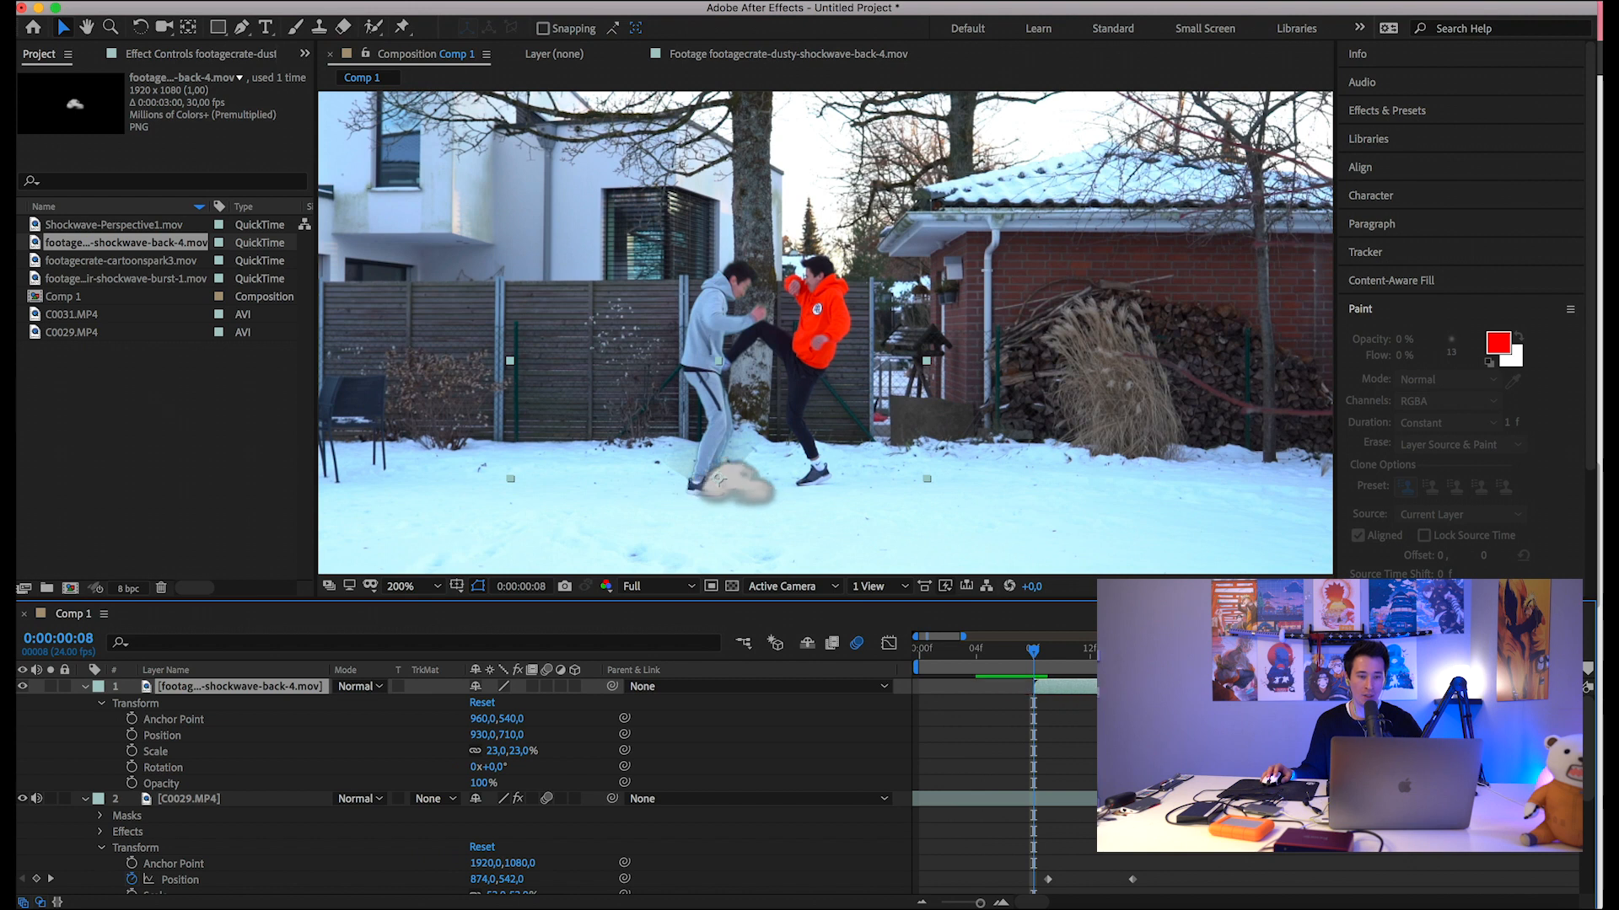
mouse_move(1030, 656)
left_mouse_down()
mouse_move(1087, 666)
mouse_move(1047, 656)
left_mouse_up()
left_click_drag(767, 499, 742, 487)
Set the dusty shockwave layer's blending mode to Screen and duplicate the layer twice.
left_click(331, 698)
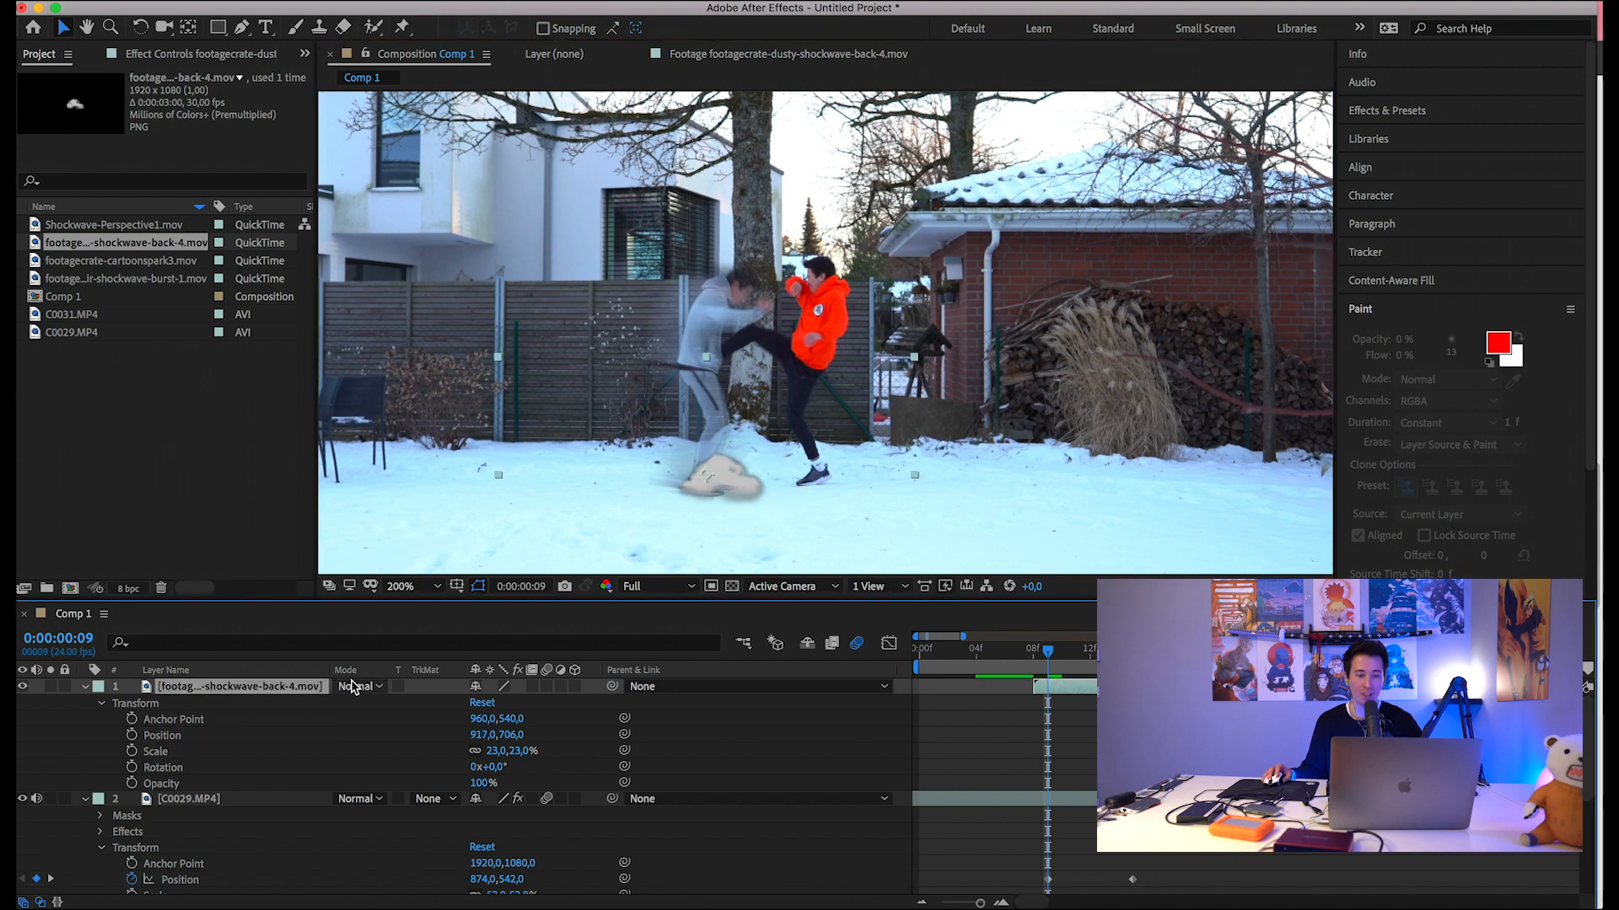
left_click(354, 687)
left_click(384, 371)
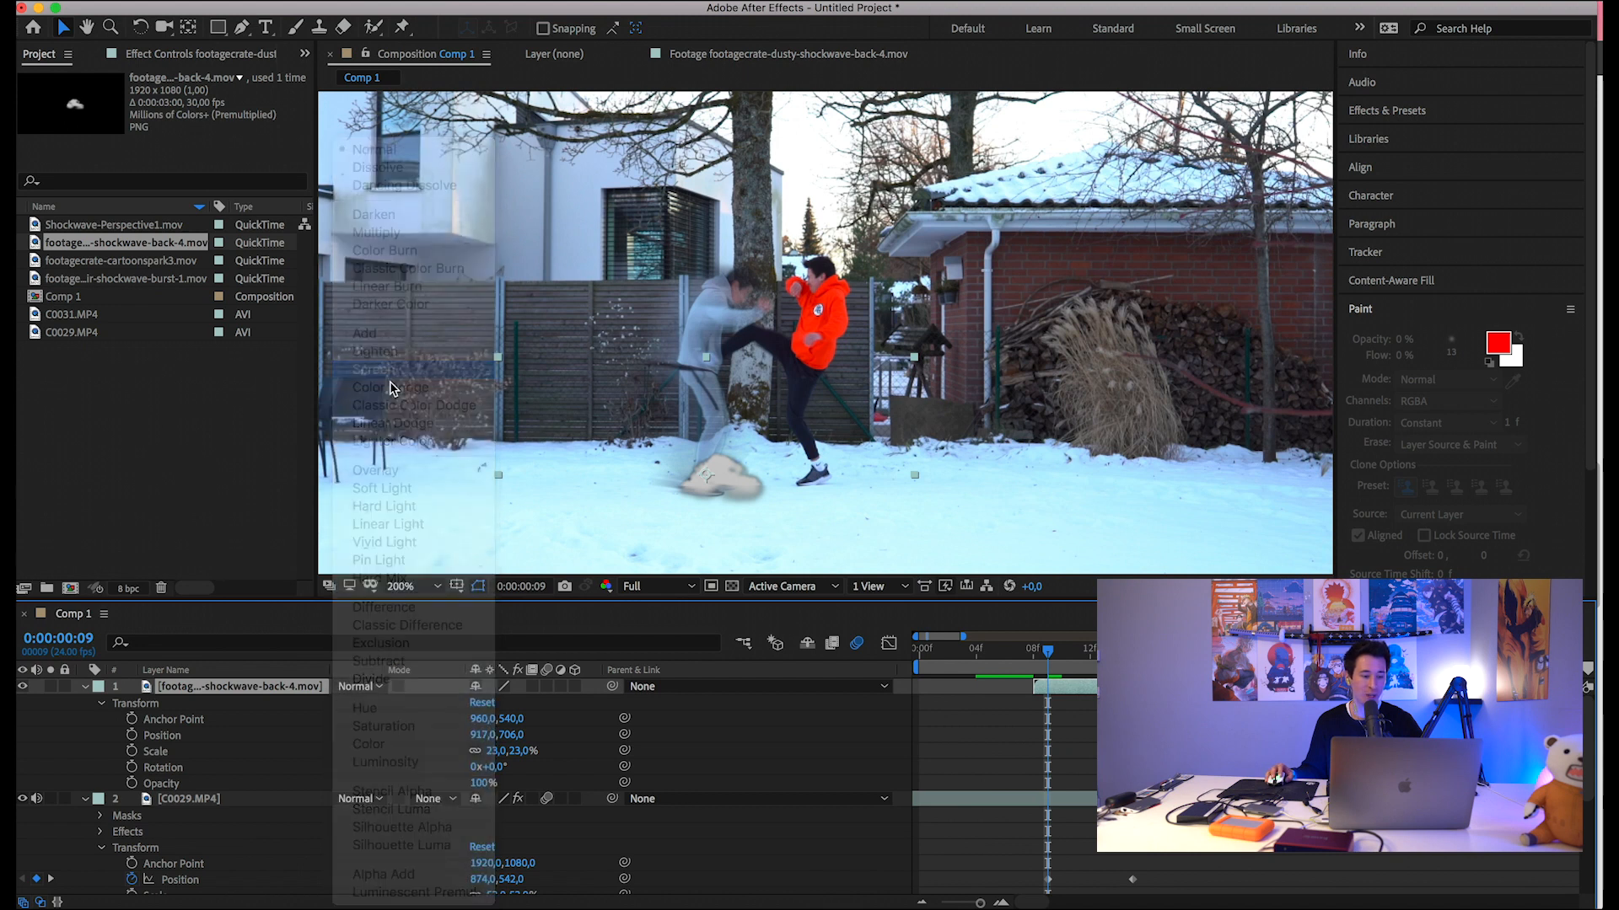
mouse_move(1046, 668)
left_mouse_down()
mouse_move(1117, 674)
mouse_move(989, 678)
mouse_move(1047, 687)
left_mouse_up()
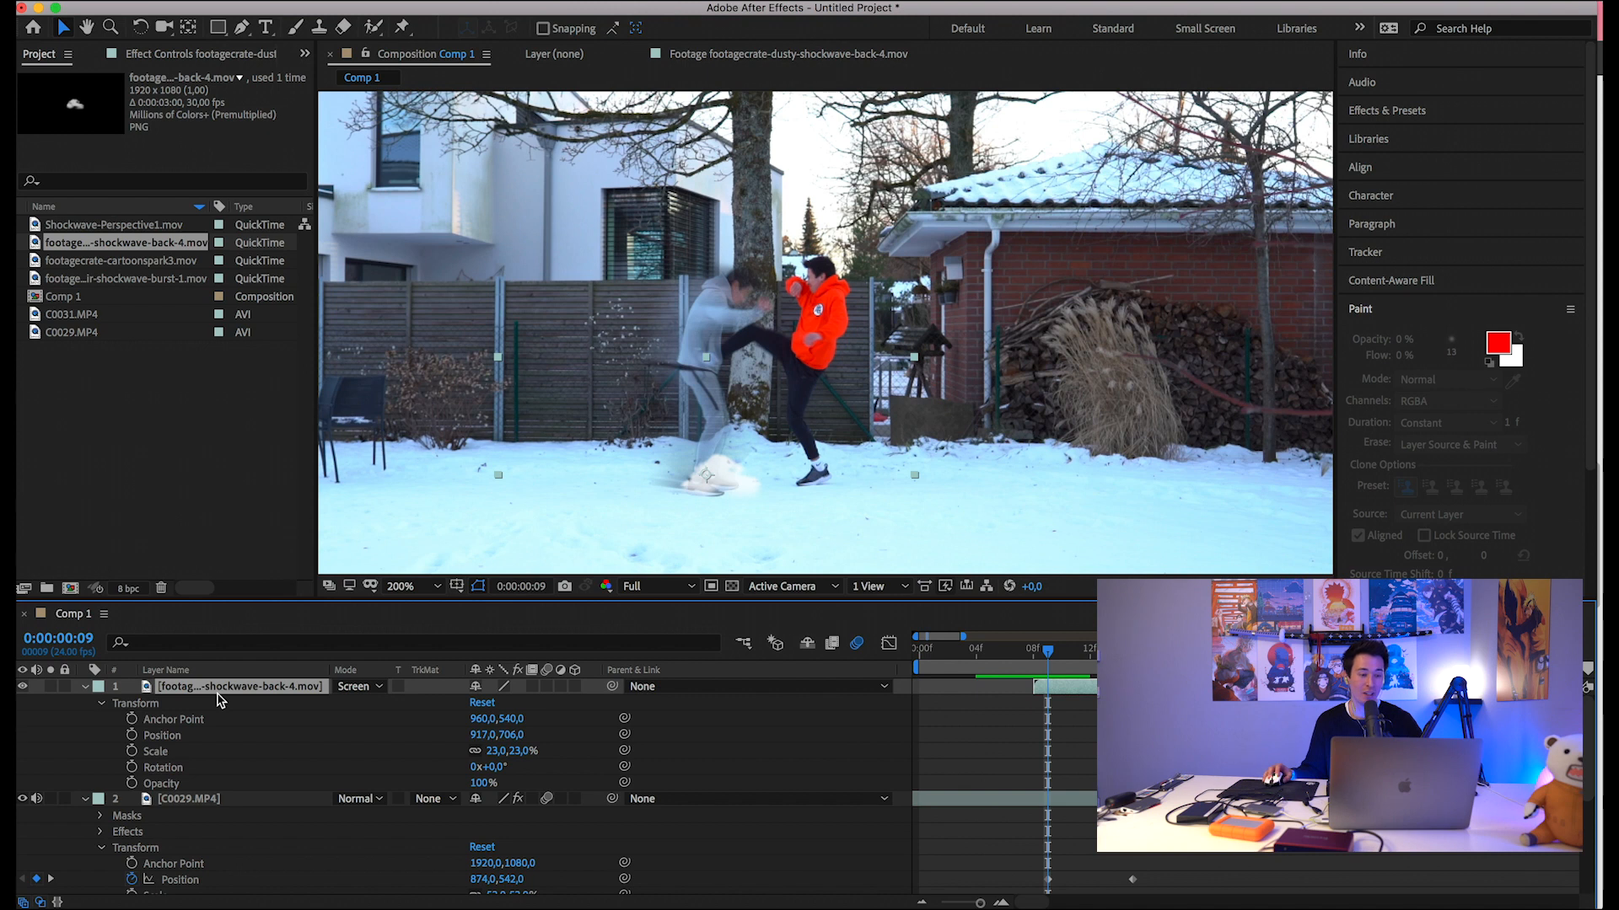
key("ctrl+d")
key("ctrl+d")
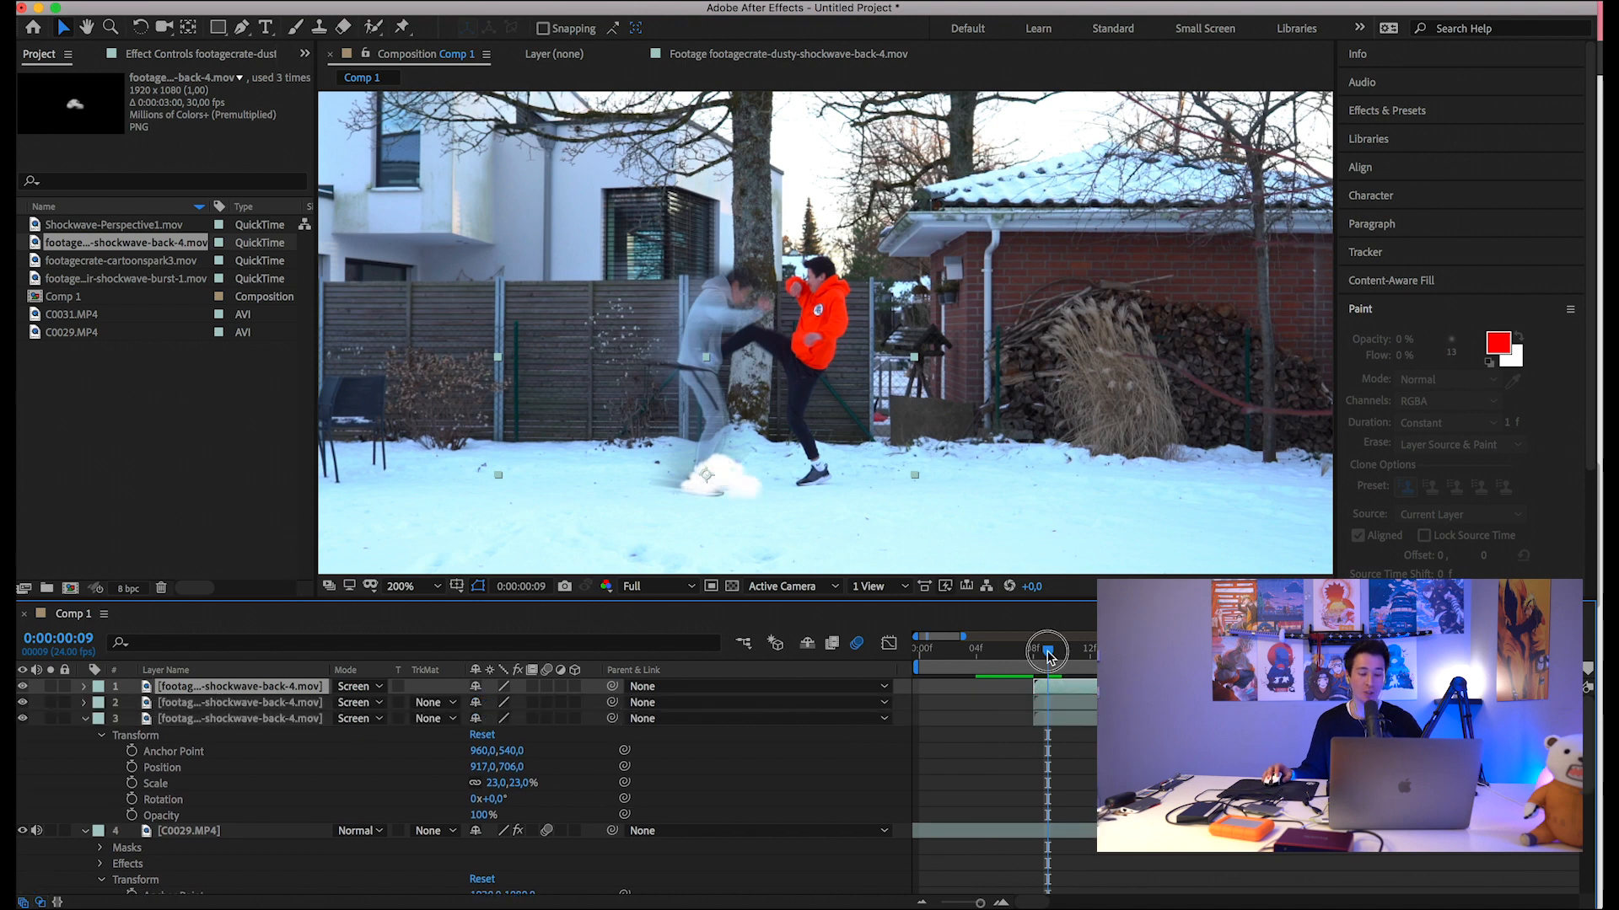
Play back the kick with the stacked dust layers, both close up and with the whole frame in view.
left_click_drag(1048, 654, 1011, 658)
key("space")
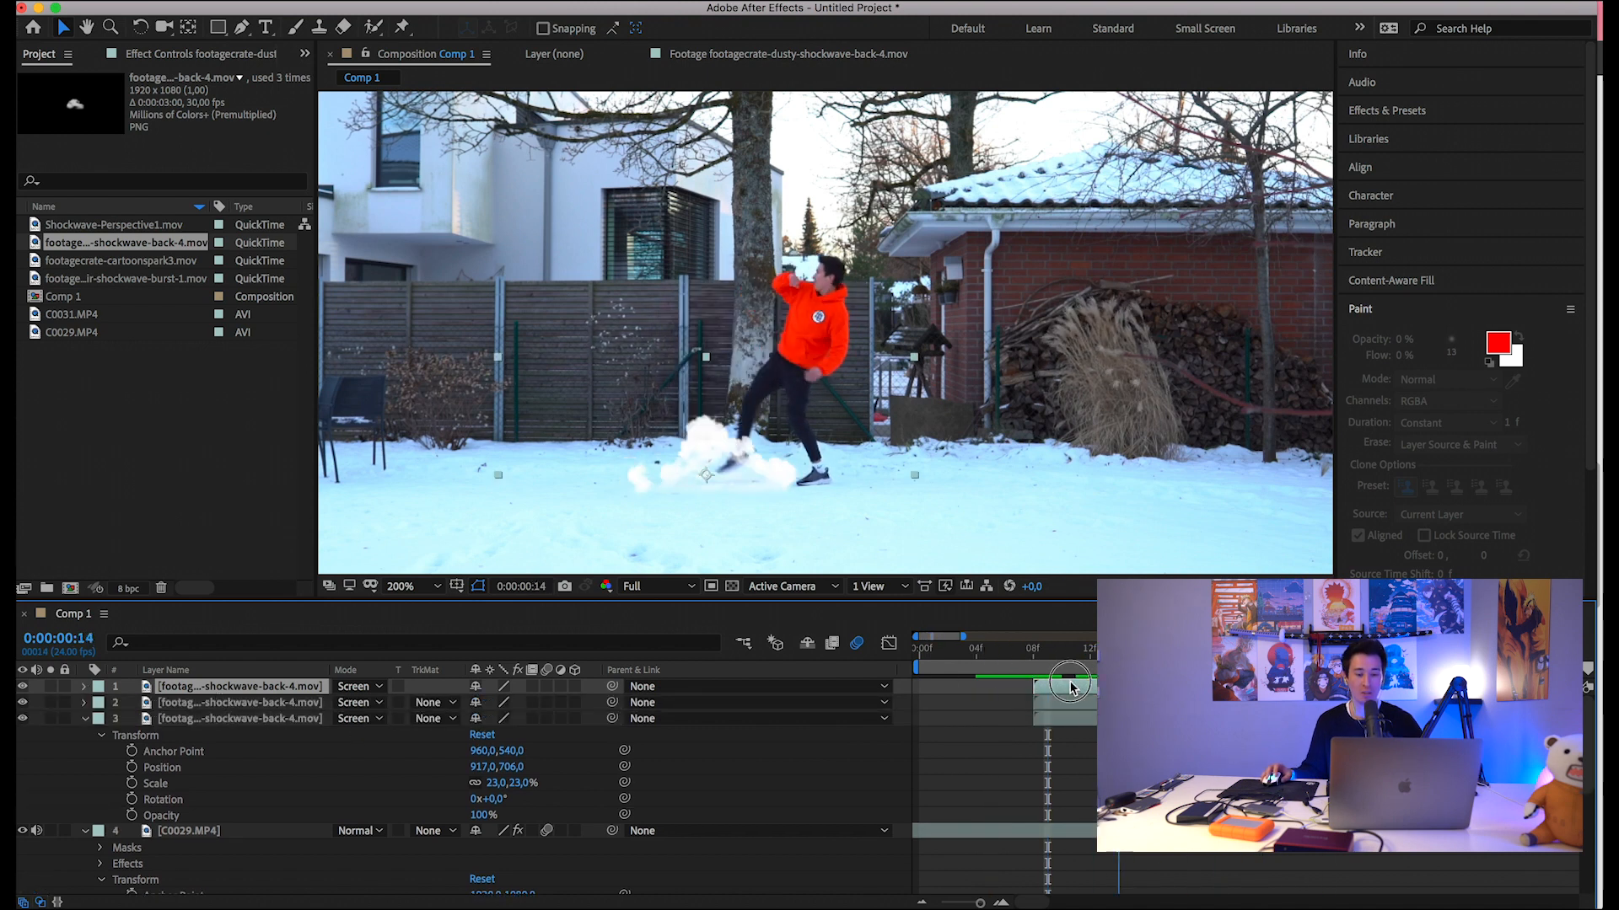
scroll(907, 489, "down", 2)
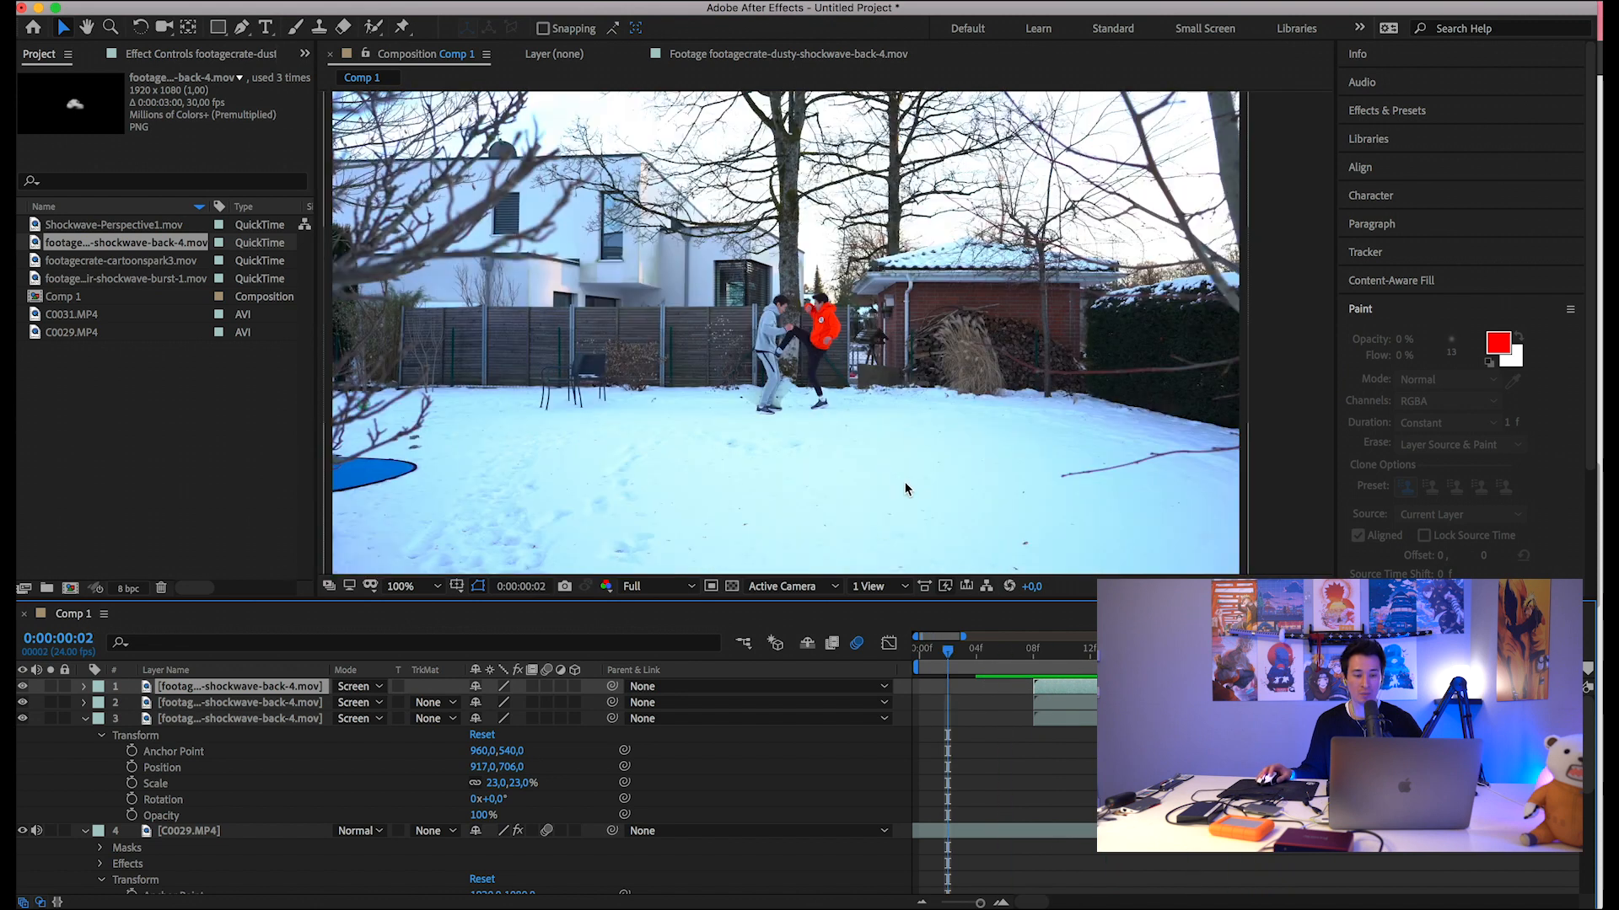
left_click_drag(948, 654, 991, 654)
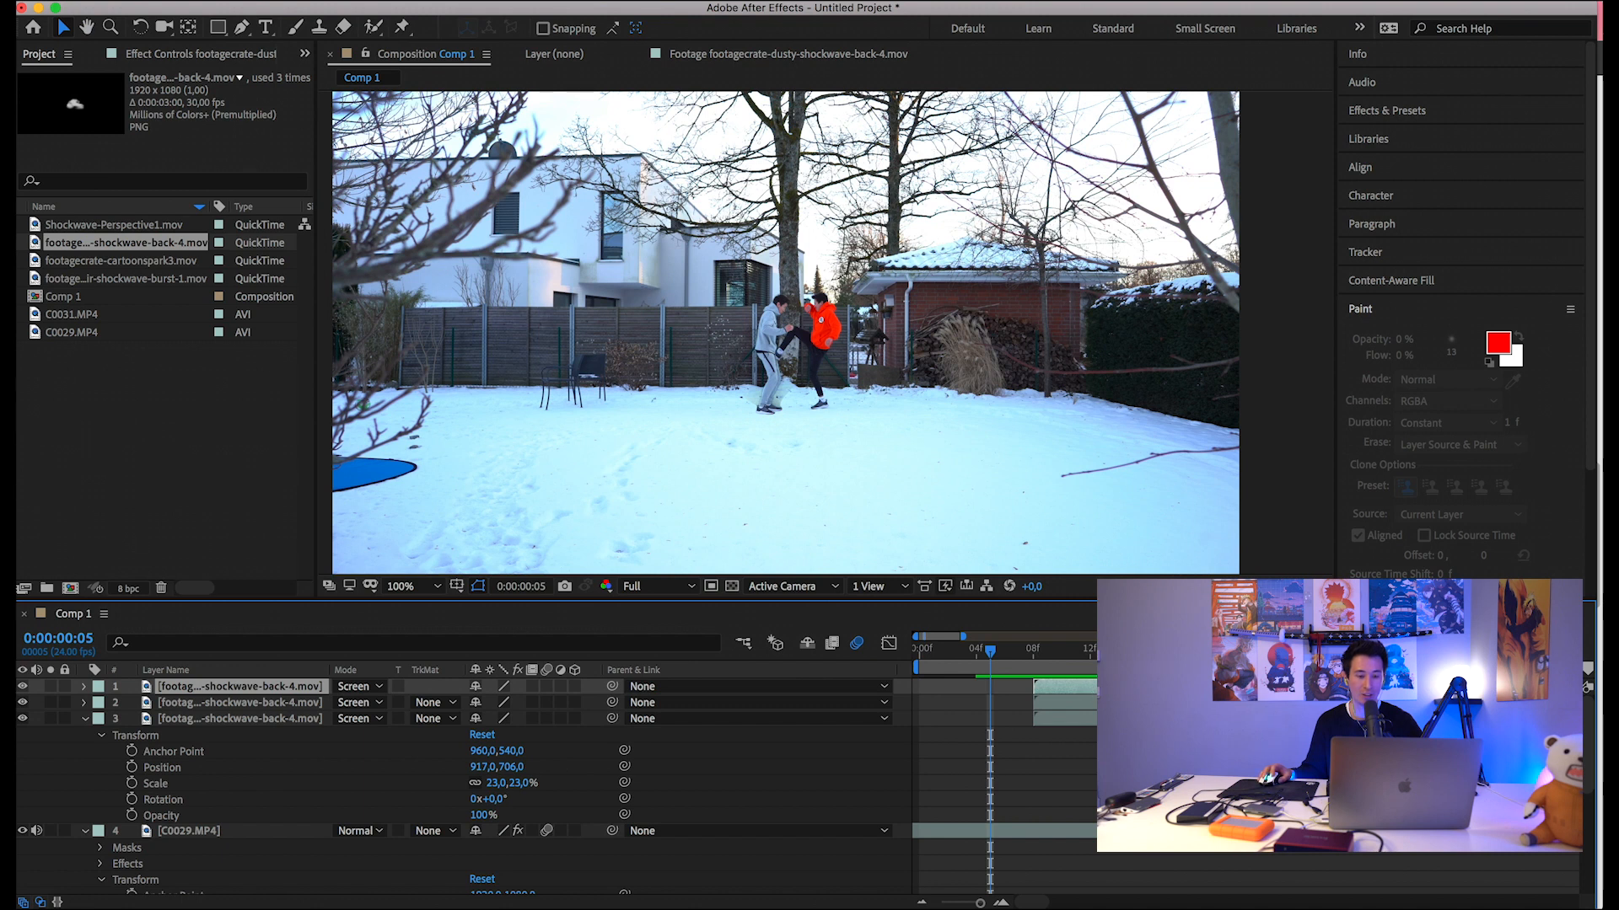
key("space")
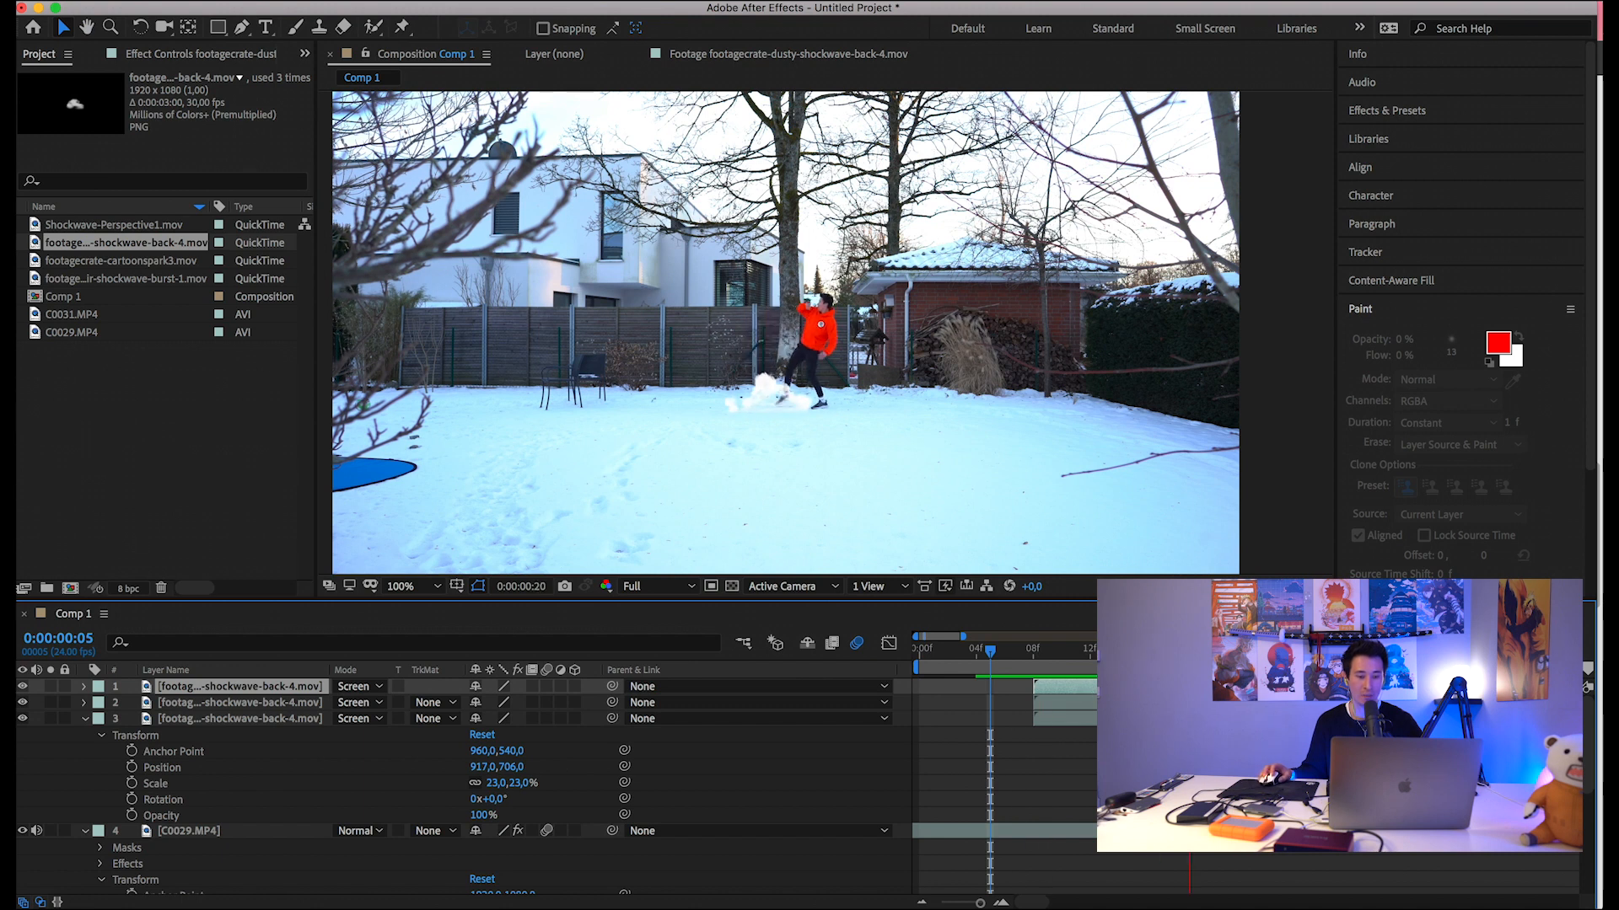
Go to frame 0:00:00:08 and add Shockwave-Perspective1.mov as the top layer of the composition.
left_click_drag(1044, 660, 1034, 660)
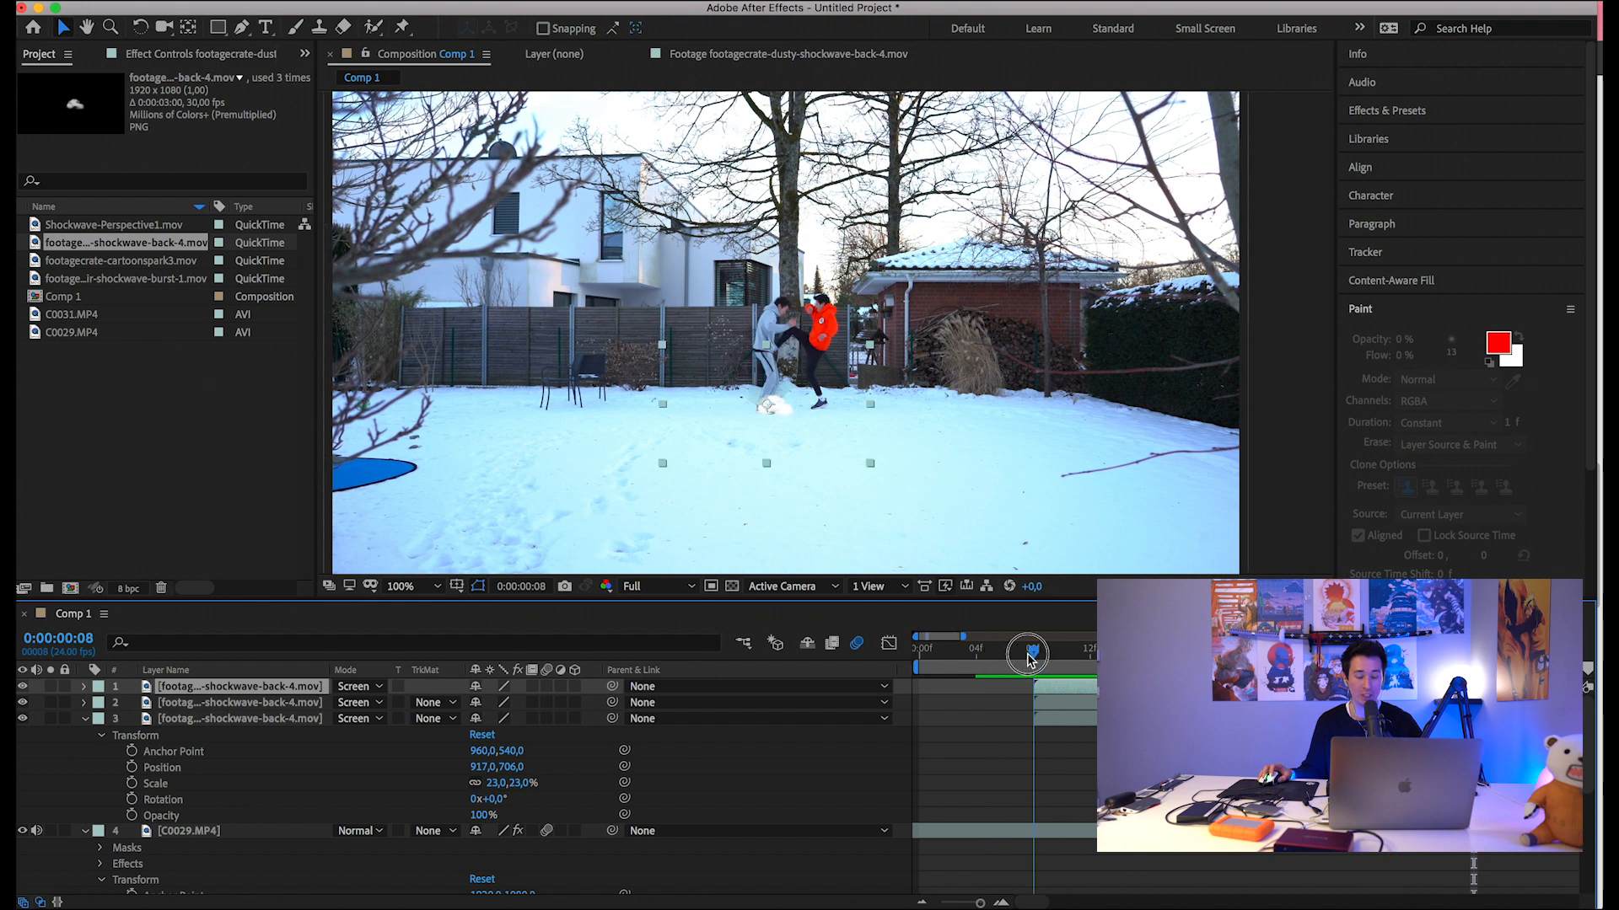
left_click(131, 261)
left_click_drag(124, 228, 242, 685)
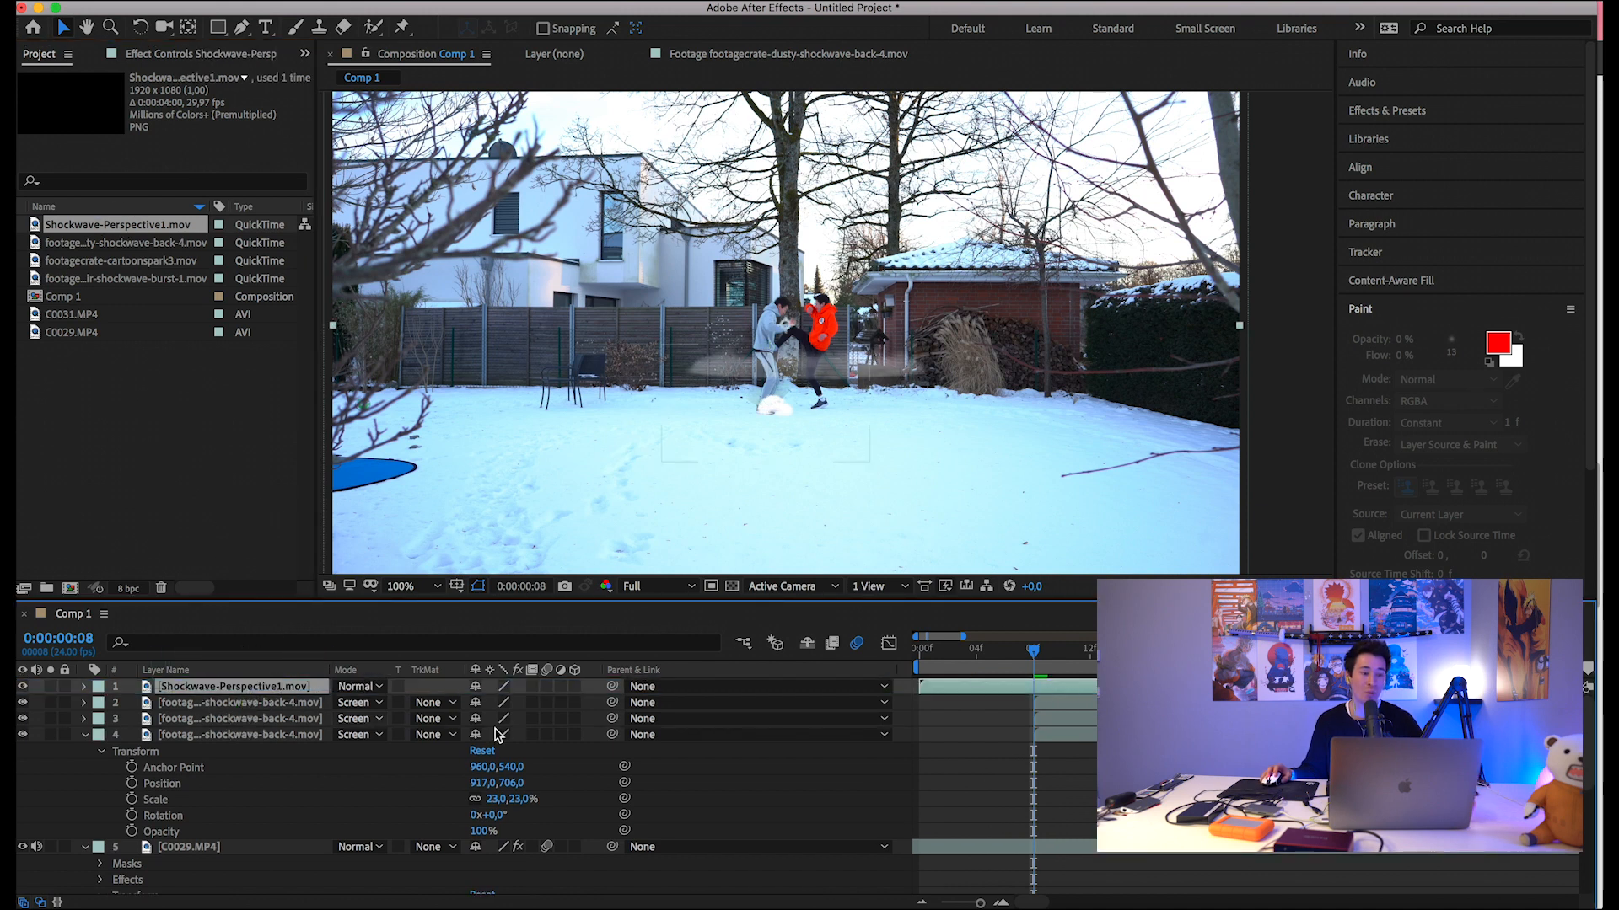
Review the Shockwave-Perspective1.mov source footage and check its look in the composition around the kick, up to frame 0:00:00:10.
double_click(34, 226)
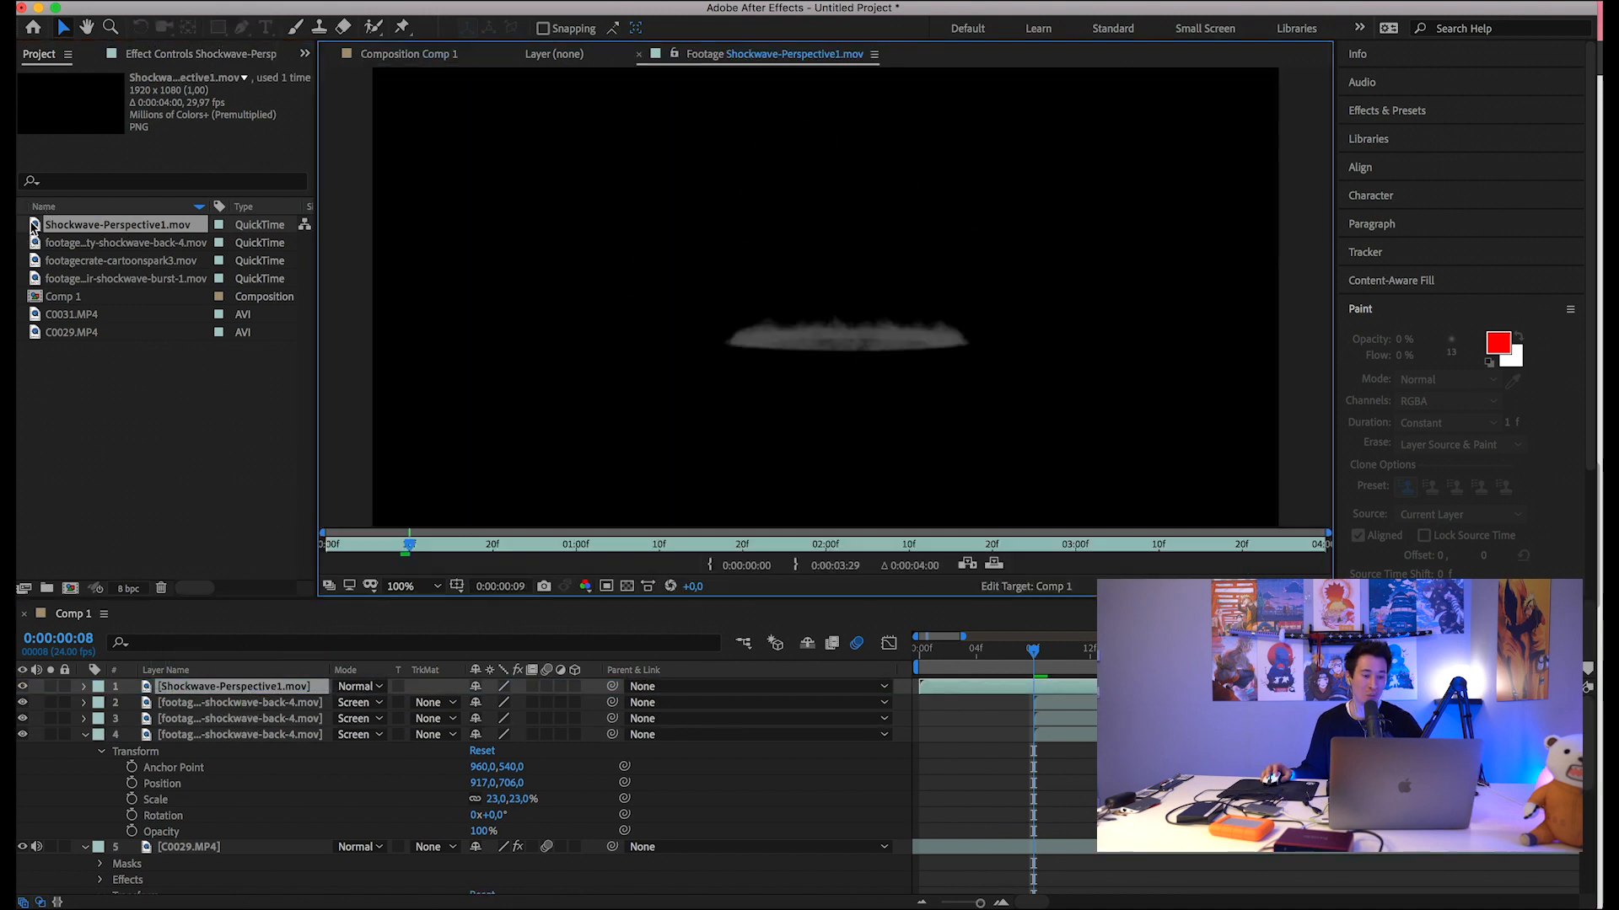
left_click_drag(406, 550, 577, 574)
left_click(434, 56)
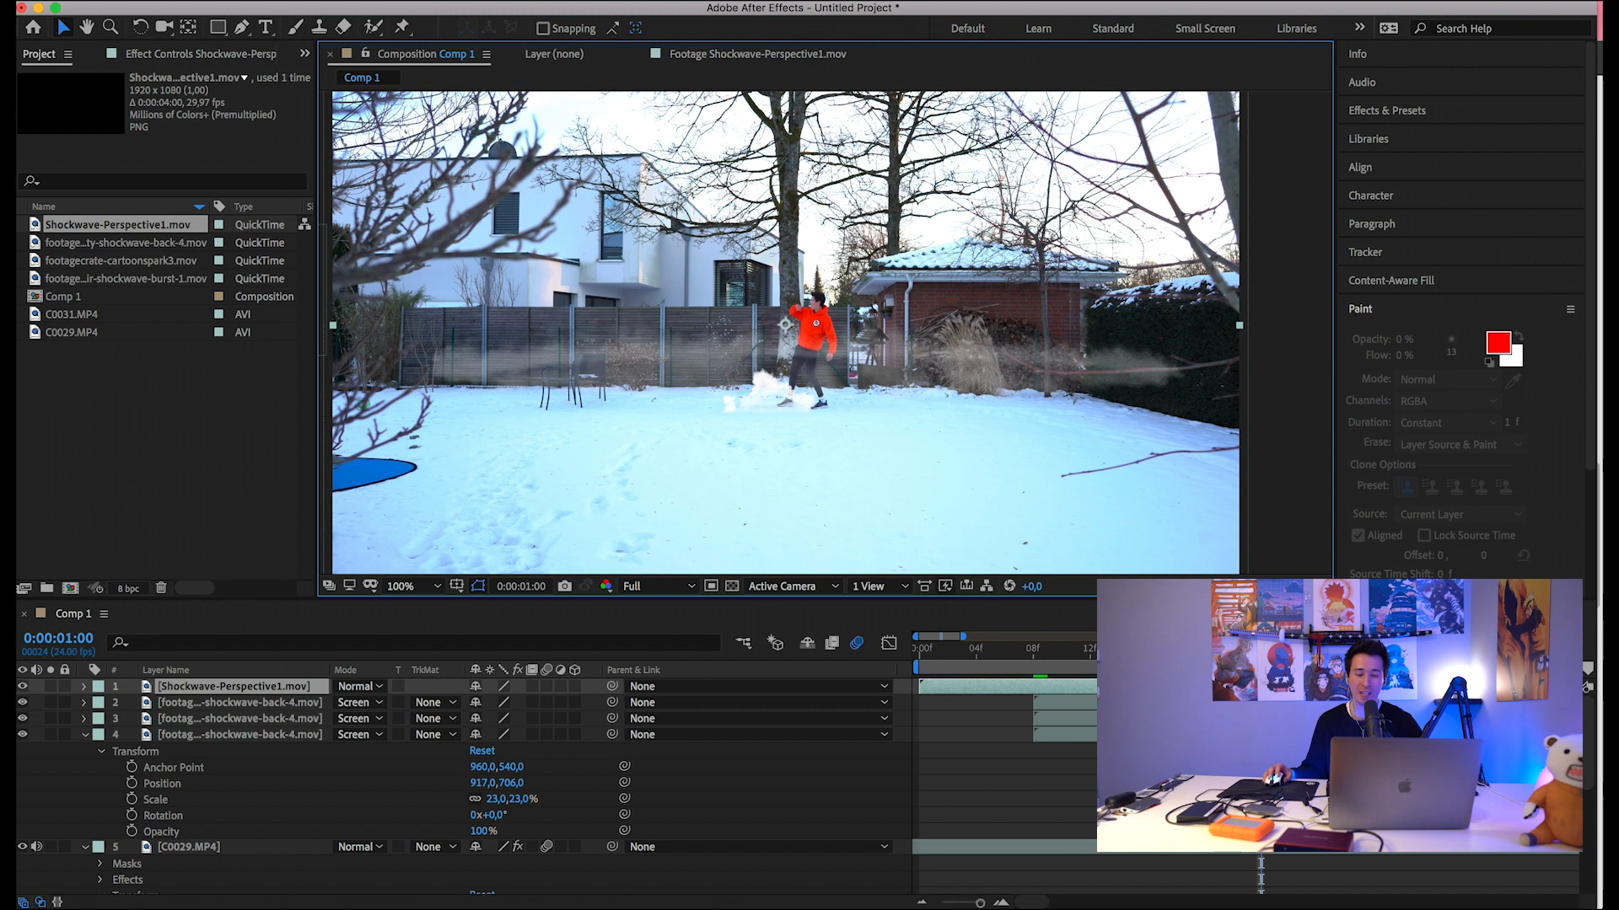
left_click(1034, 662)
left_click_drag(1035, 664, 1062, 657)
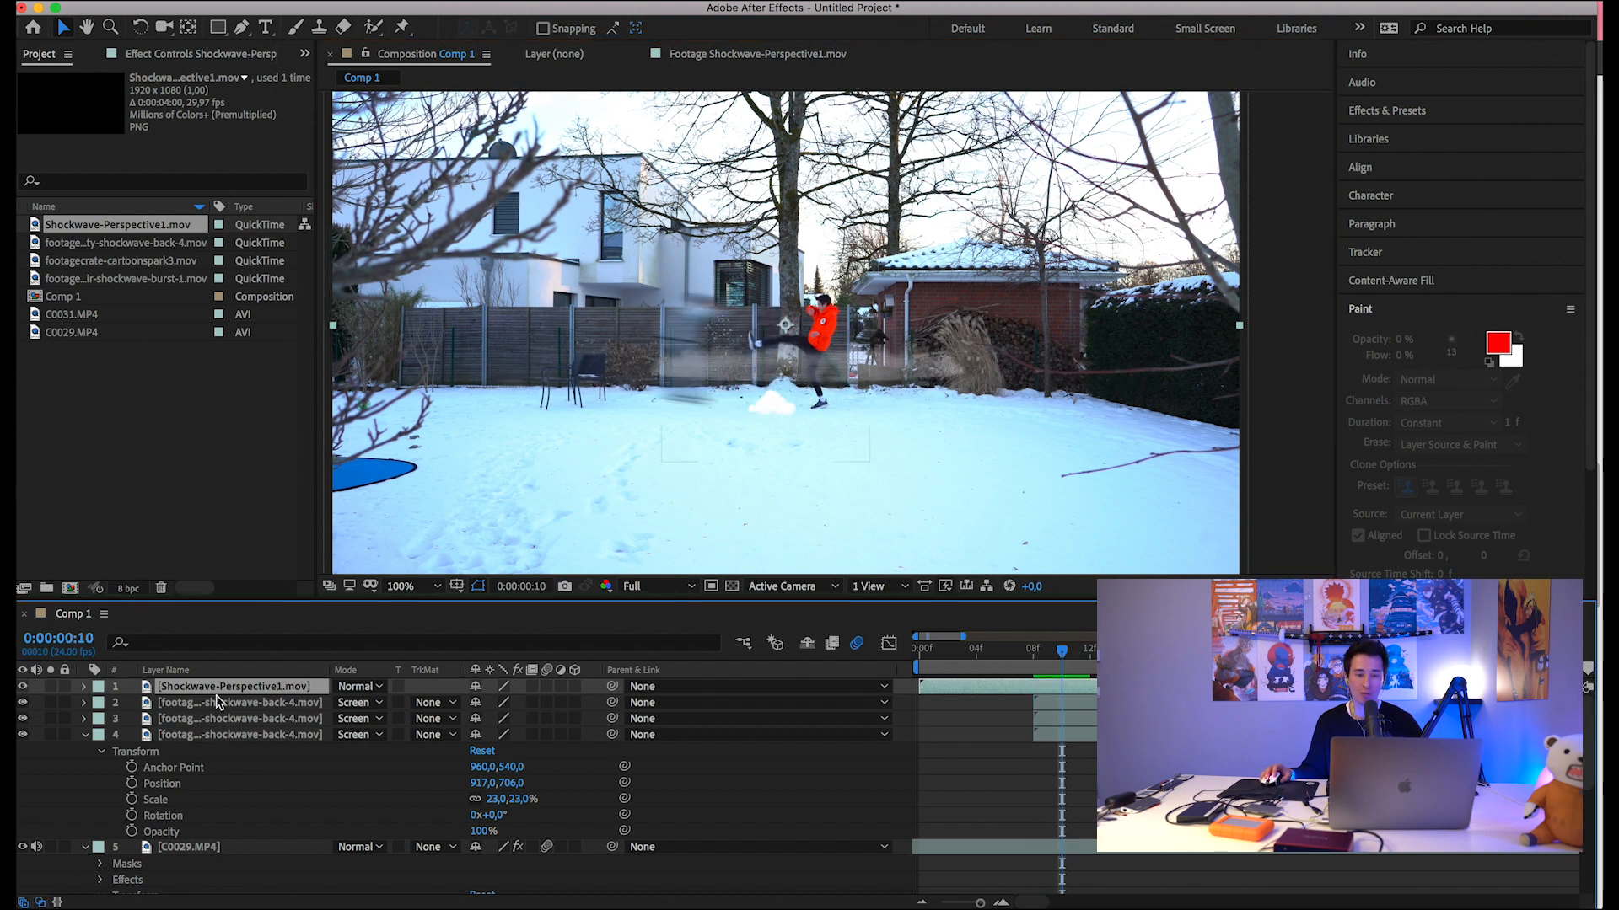
Shift the Shockwave-Perspective1.mov layer slightly earlier, scale it to 63%, and place it under the kick at position 990, 656.
left_click(939, 900)
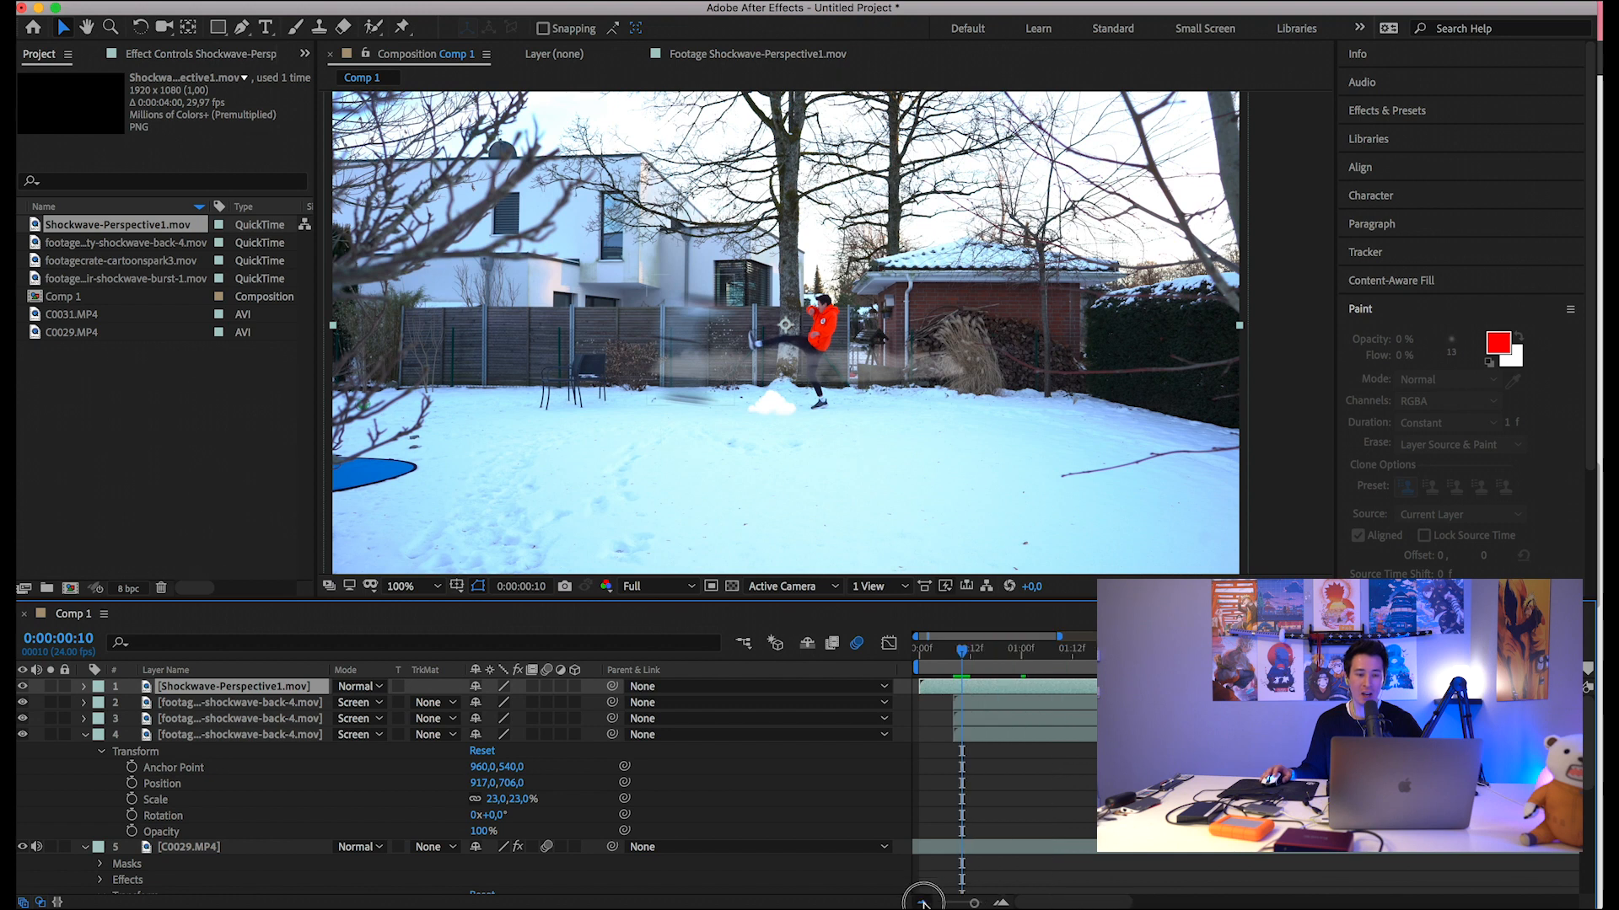
mouse_move(999, 688)
left_mouse_down()
mouse_move(940, 690)
mouse_move(987, 697)
left_mouse_up()
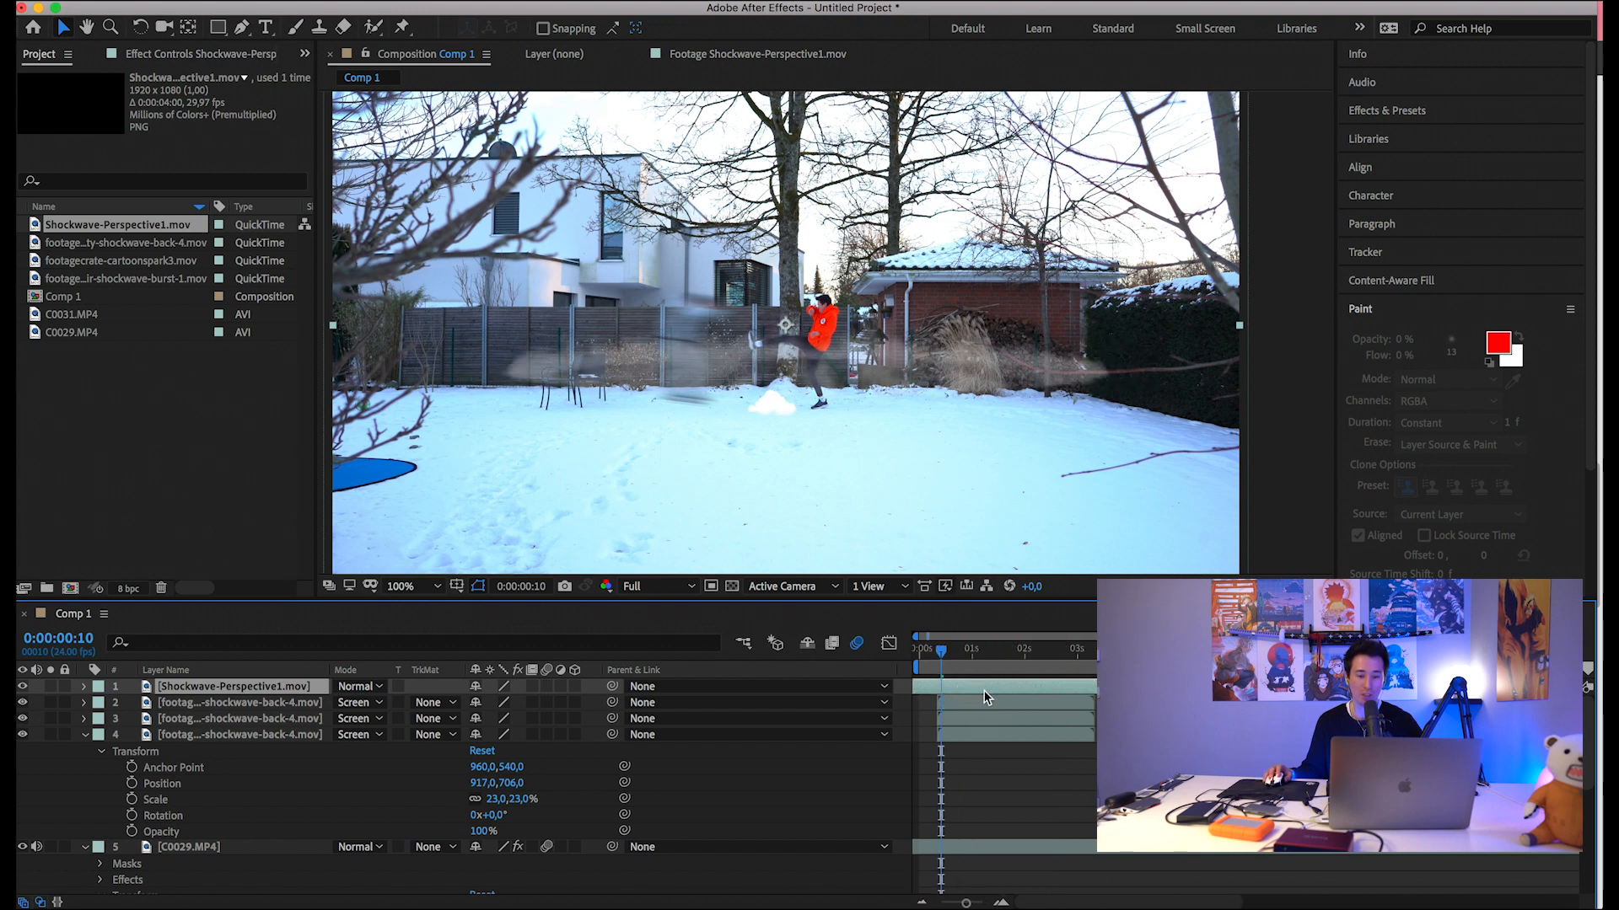
left_click(85, 687)
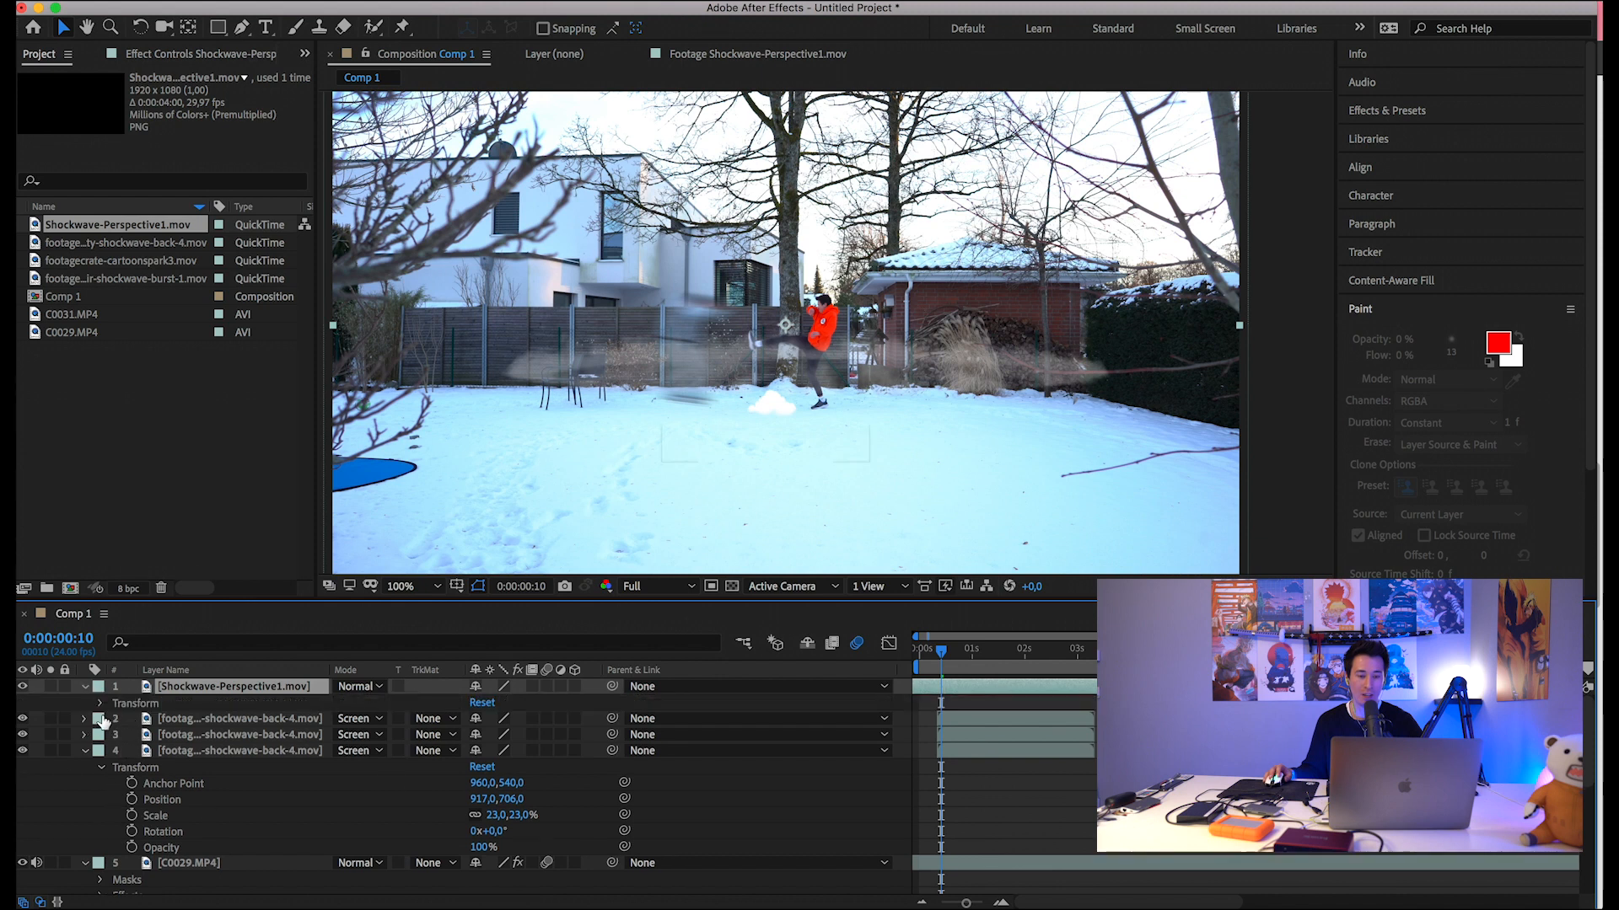
mouse_move(495, 751)
left_mouse_down()
mouse_move(459, 764)
mouse_move(499, 735)
mouse_move(523, 751)
left_mouse_up()
left_click_drag(864, 349, 872, 417)
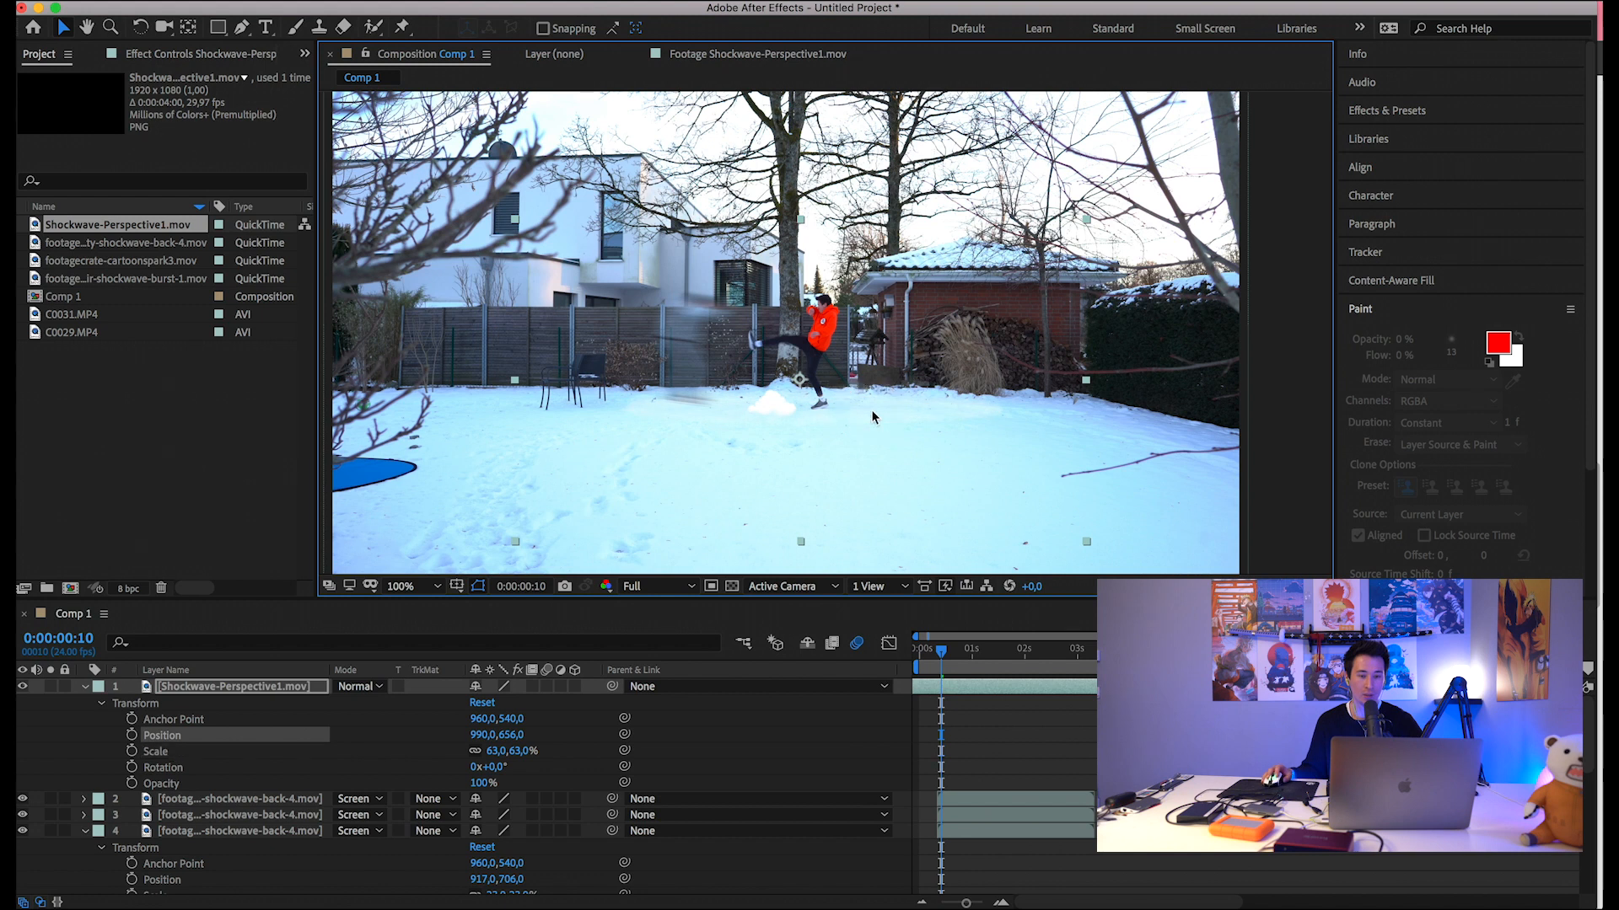
Set the Shockwave-Perspective1.mov layer's blending mode to Screen and duplicate the layer three times.
left_click(371, 686)
left_click(401, 376)
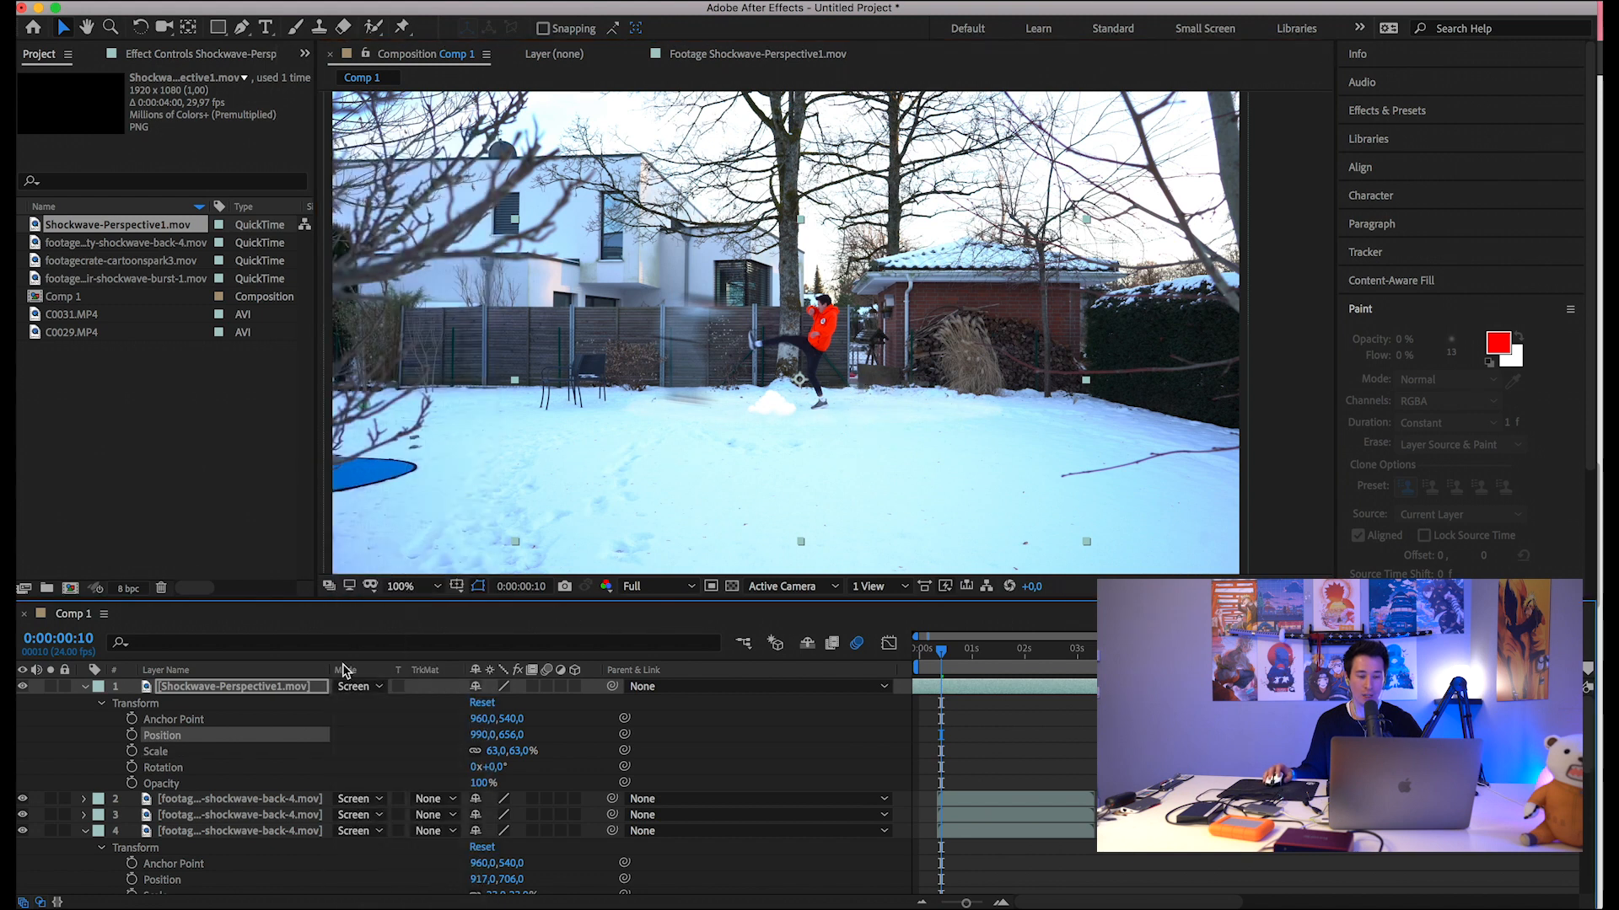
left_click(296, 691)
key("ctrl+d")
key("ctrl+d")
key("ctrl+d")
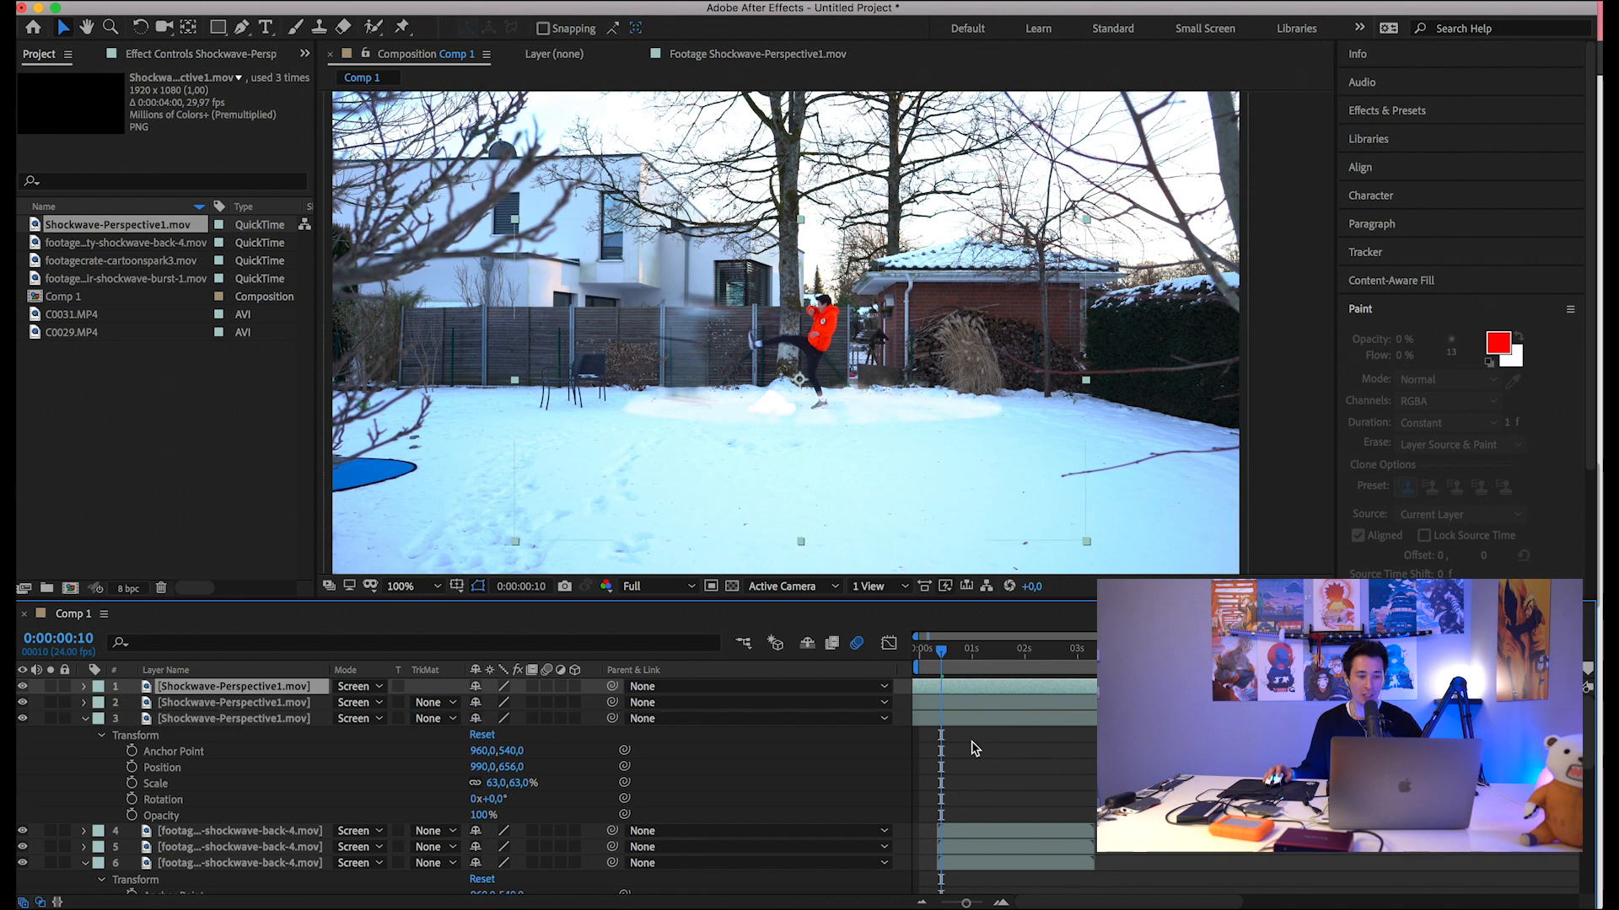
Play back the kick from the start with the stacked perspective shockwaves, and return to frame 0:00:00:00.
key("Home")
key("space")
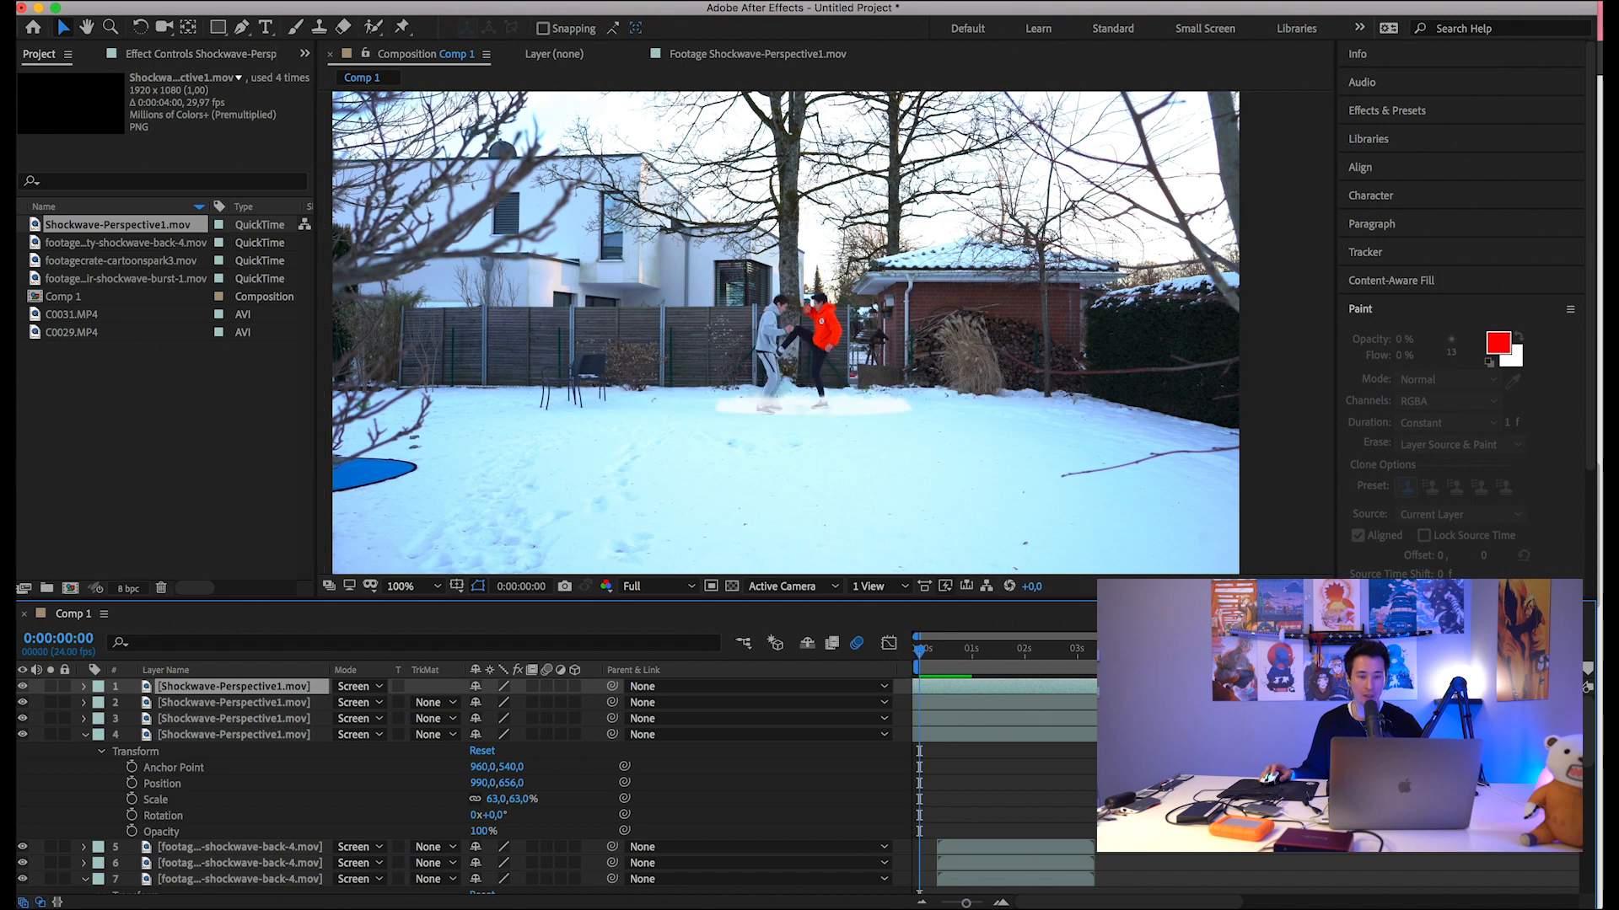
left_click(993, 656)
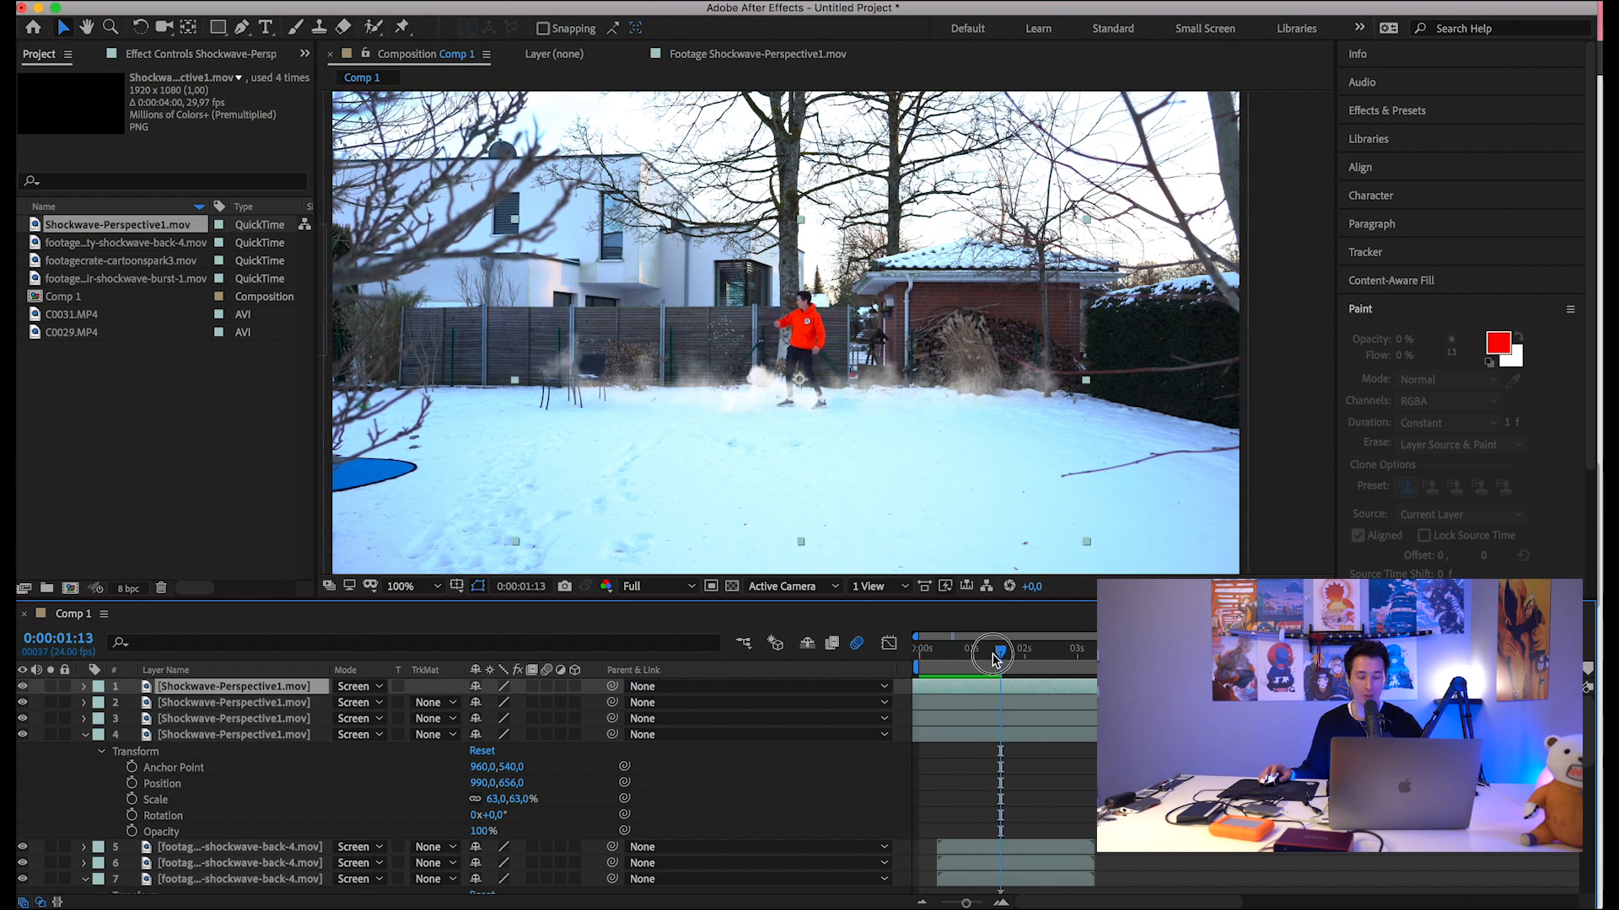
left_click_drag(993, 656, 845, 645)
Open the footagecrate-4k-air-shockwave-burst-1.mov source footage and examine it up to frame 0:00:00:06.
left_click(162, 280)
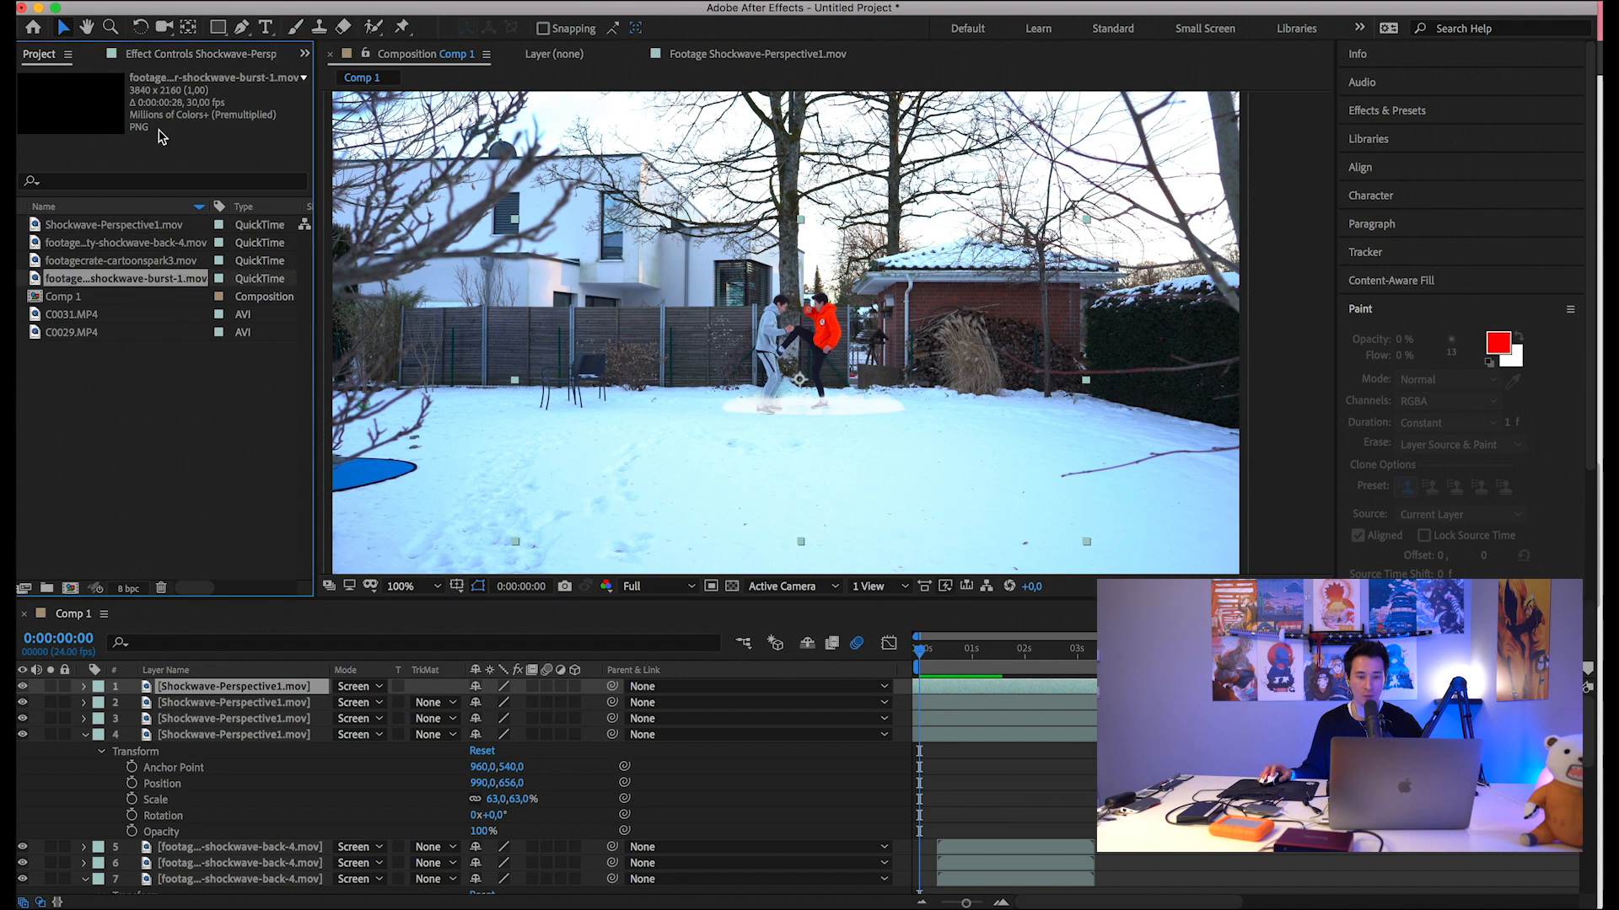
double_click(41, 282)
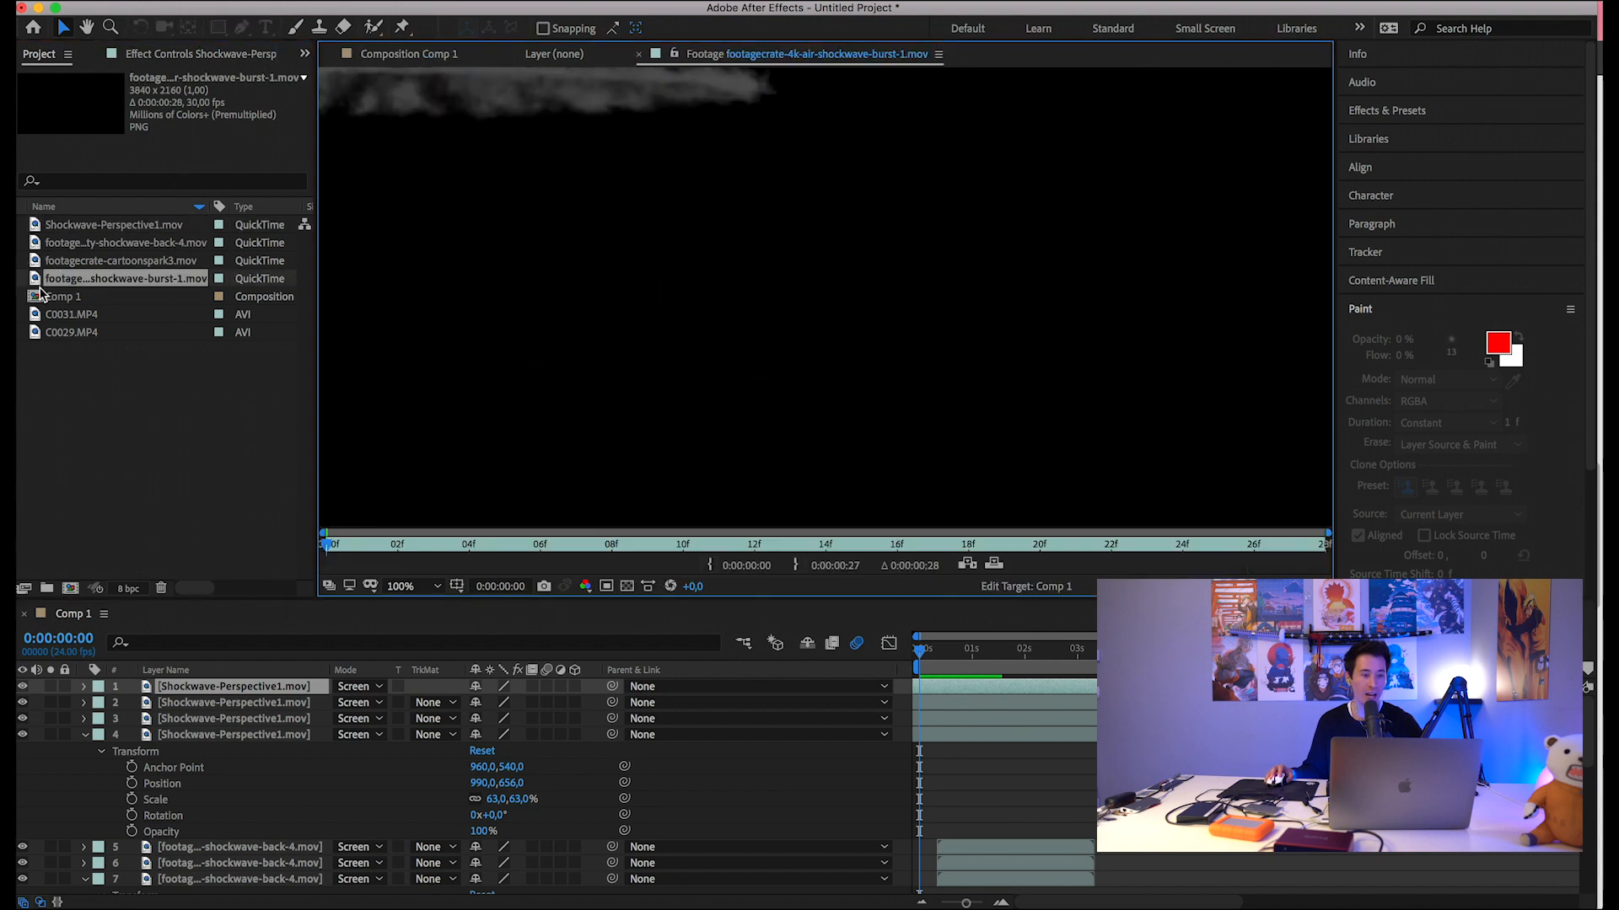
left_click_drag(340, 550, 530, 549)
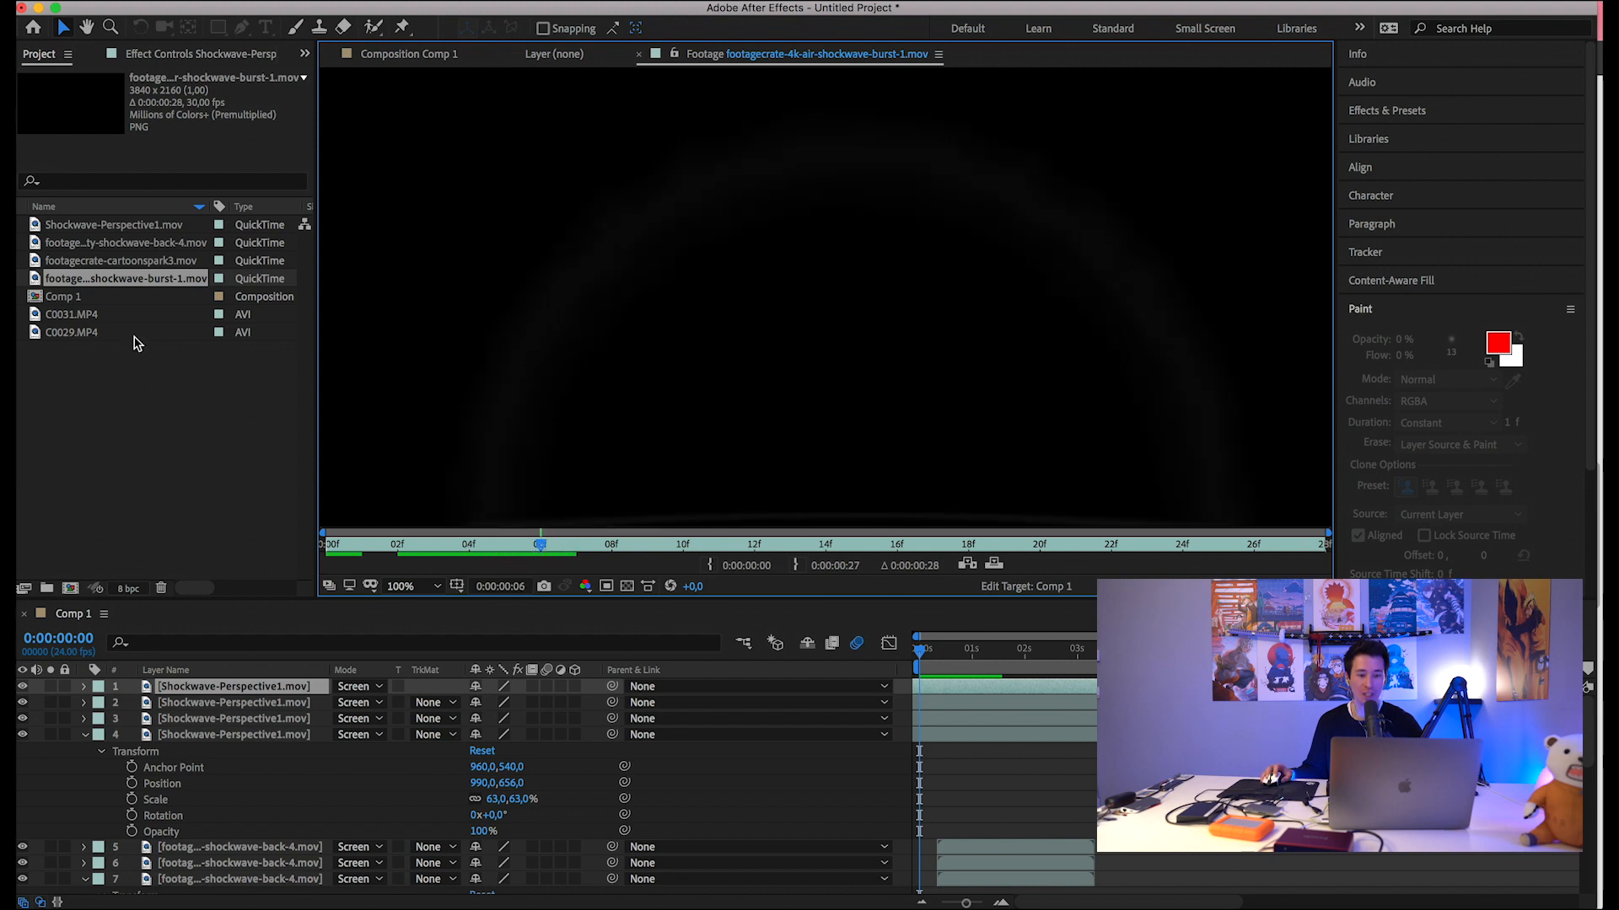
Add the air shockwave burst footage as the top layer of Comp 1, starting at about 0:00:00:10, and go to frame 0:00:00:15.
left_click_drag(63, 283, 278, 687)
mouse_move(961, 689)
left_mouse_down()
mouse_move(977, 688)
mouse_move(952, 663)
left_mouse_up()
left_click(964, 691)
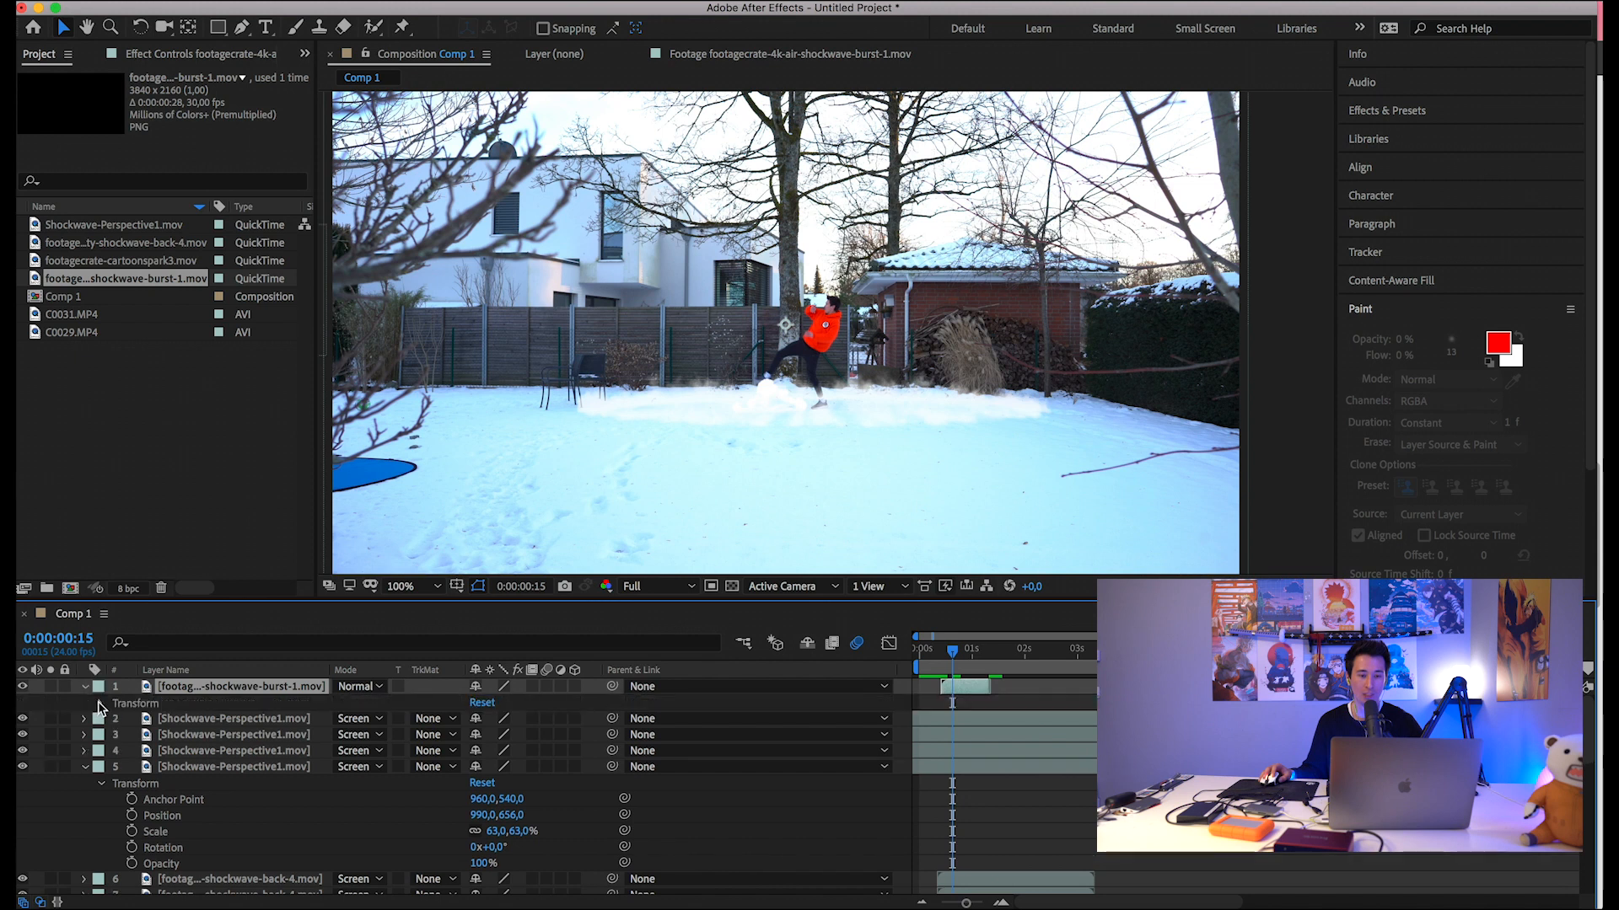
Scale the air shockwave burst layer to 45%, set its blending mode to Add, and move it to position 1010, 480.
left_click(87, 693)
left_click(470, 756)
left_click_drag(470, 761, 437, 757)
left_click(356, 693)
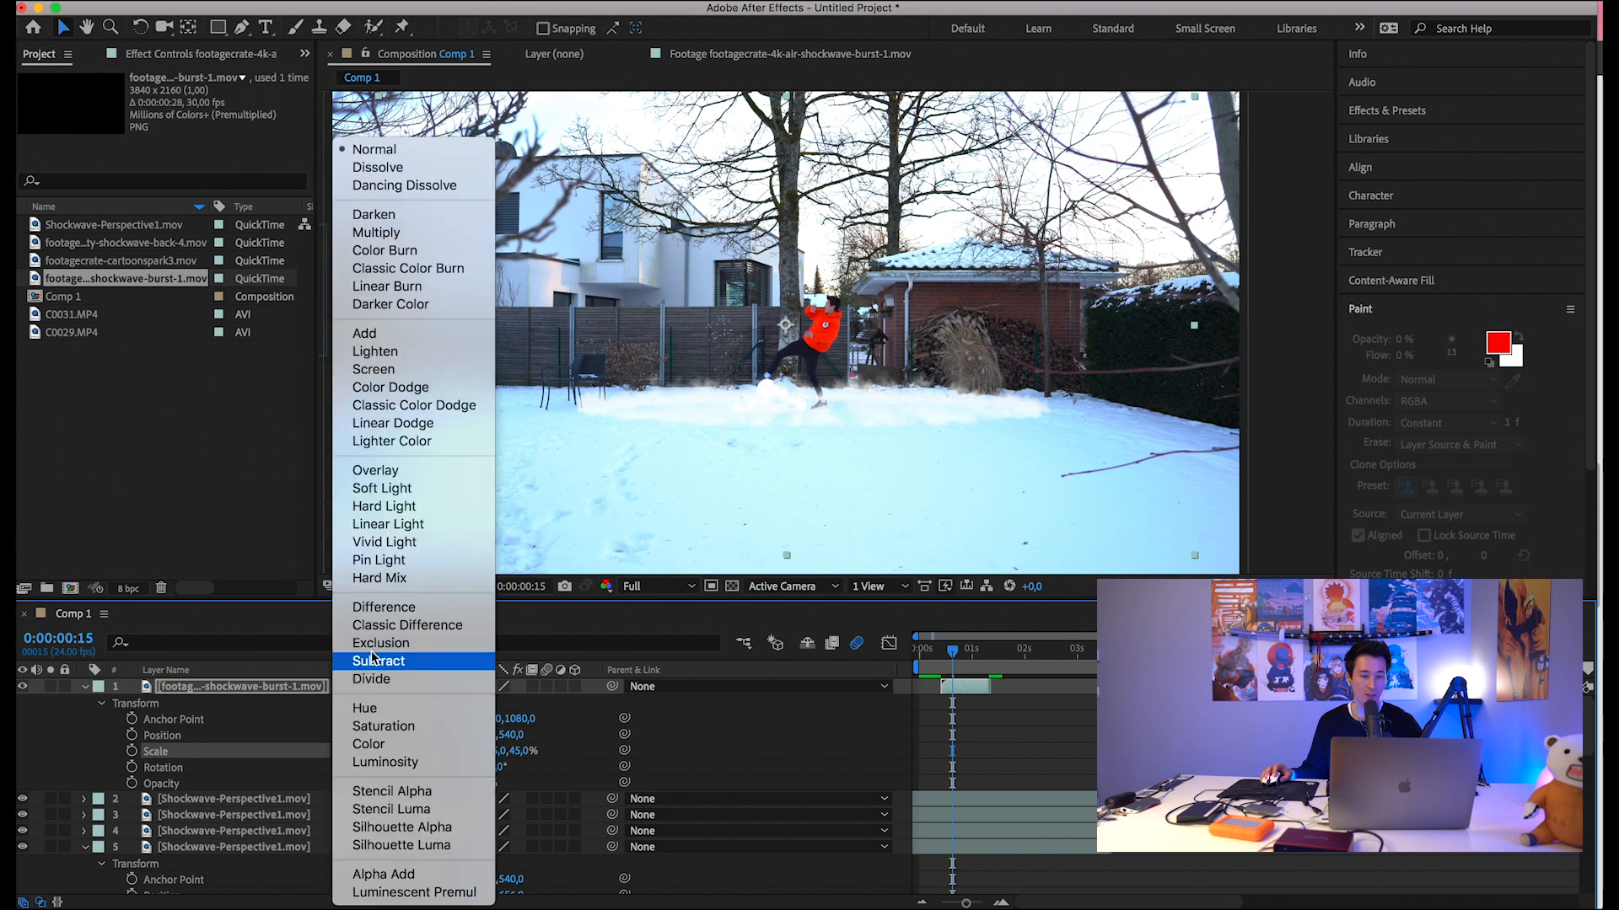
left_click(378, 334)
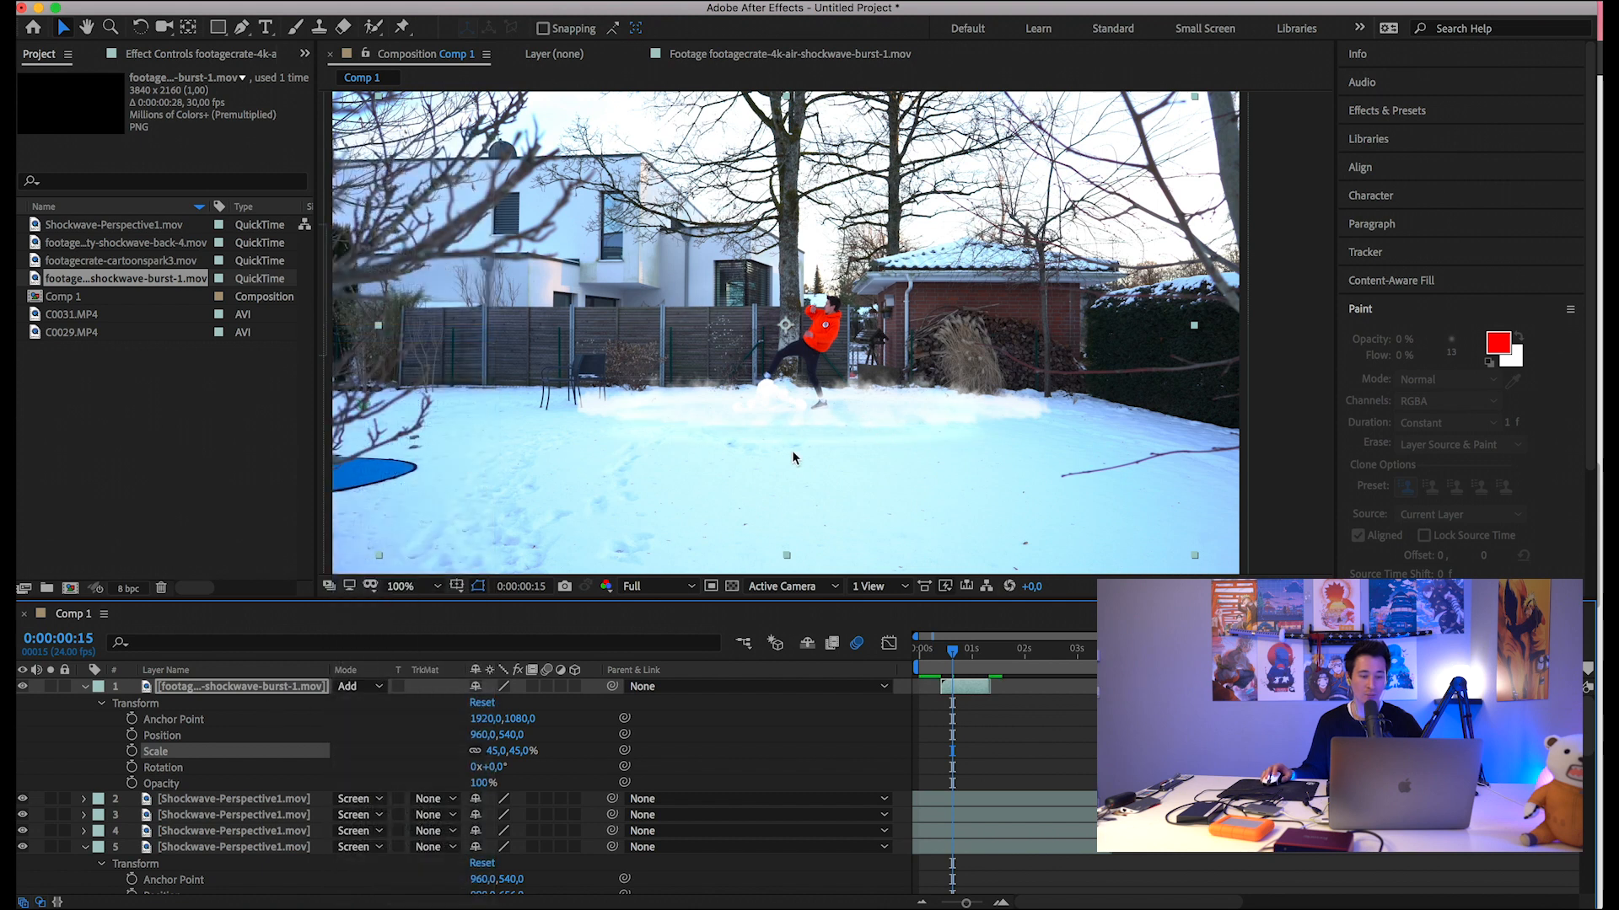
left_click_drag(777, 440, 800, 411)
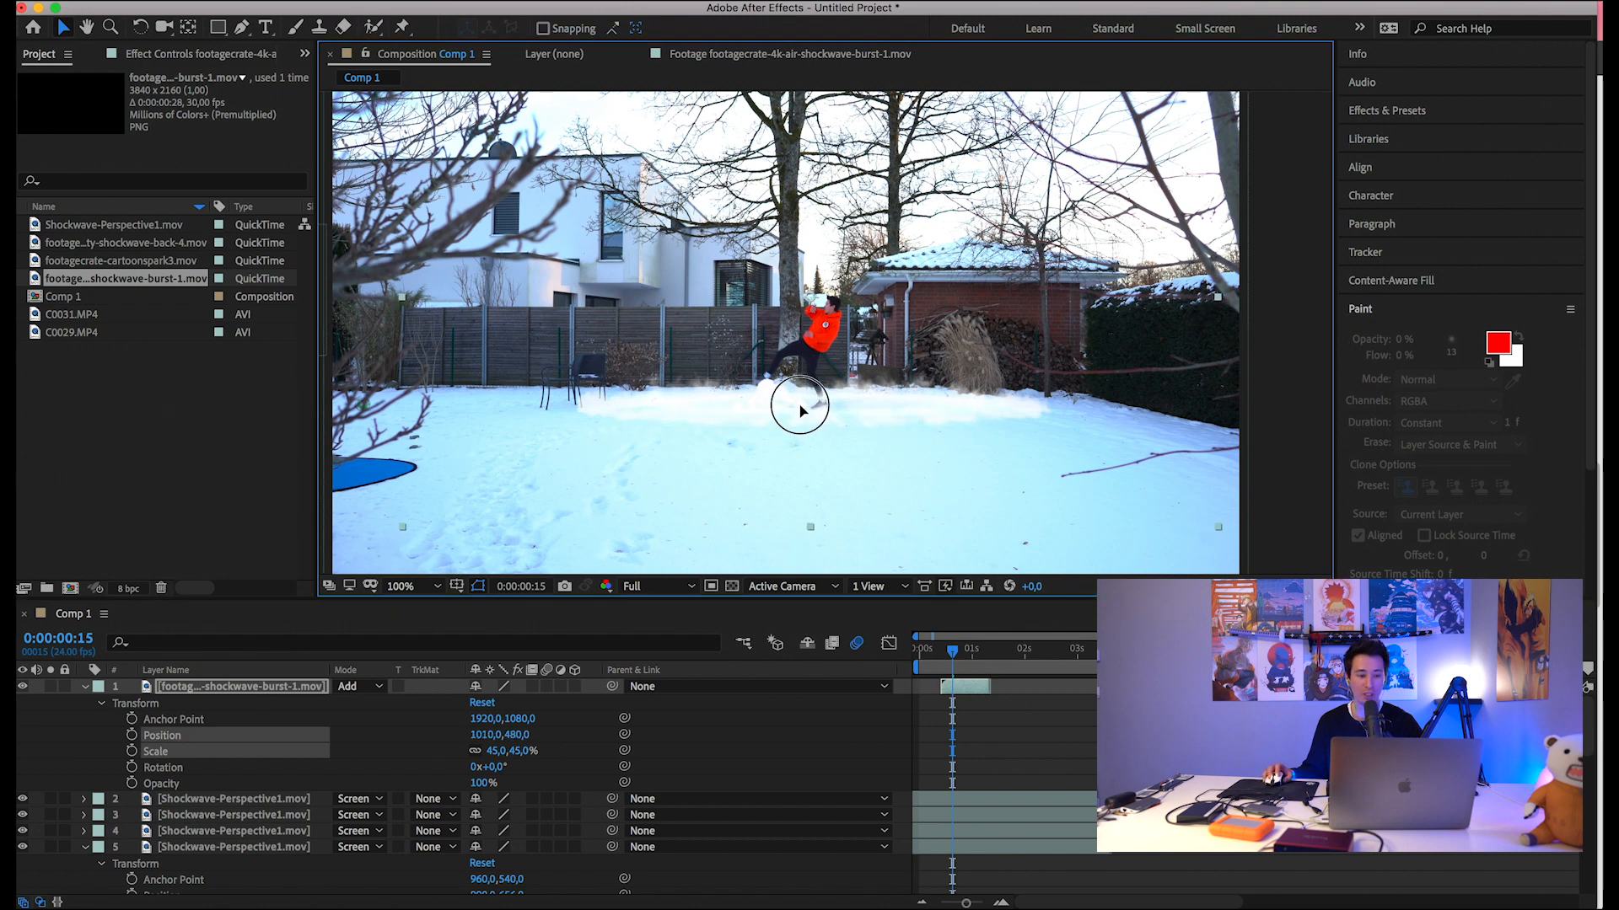
Duplicate the air shockwave burst layer four times to intensify the effect.
left_click(261, 689)
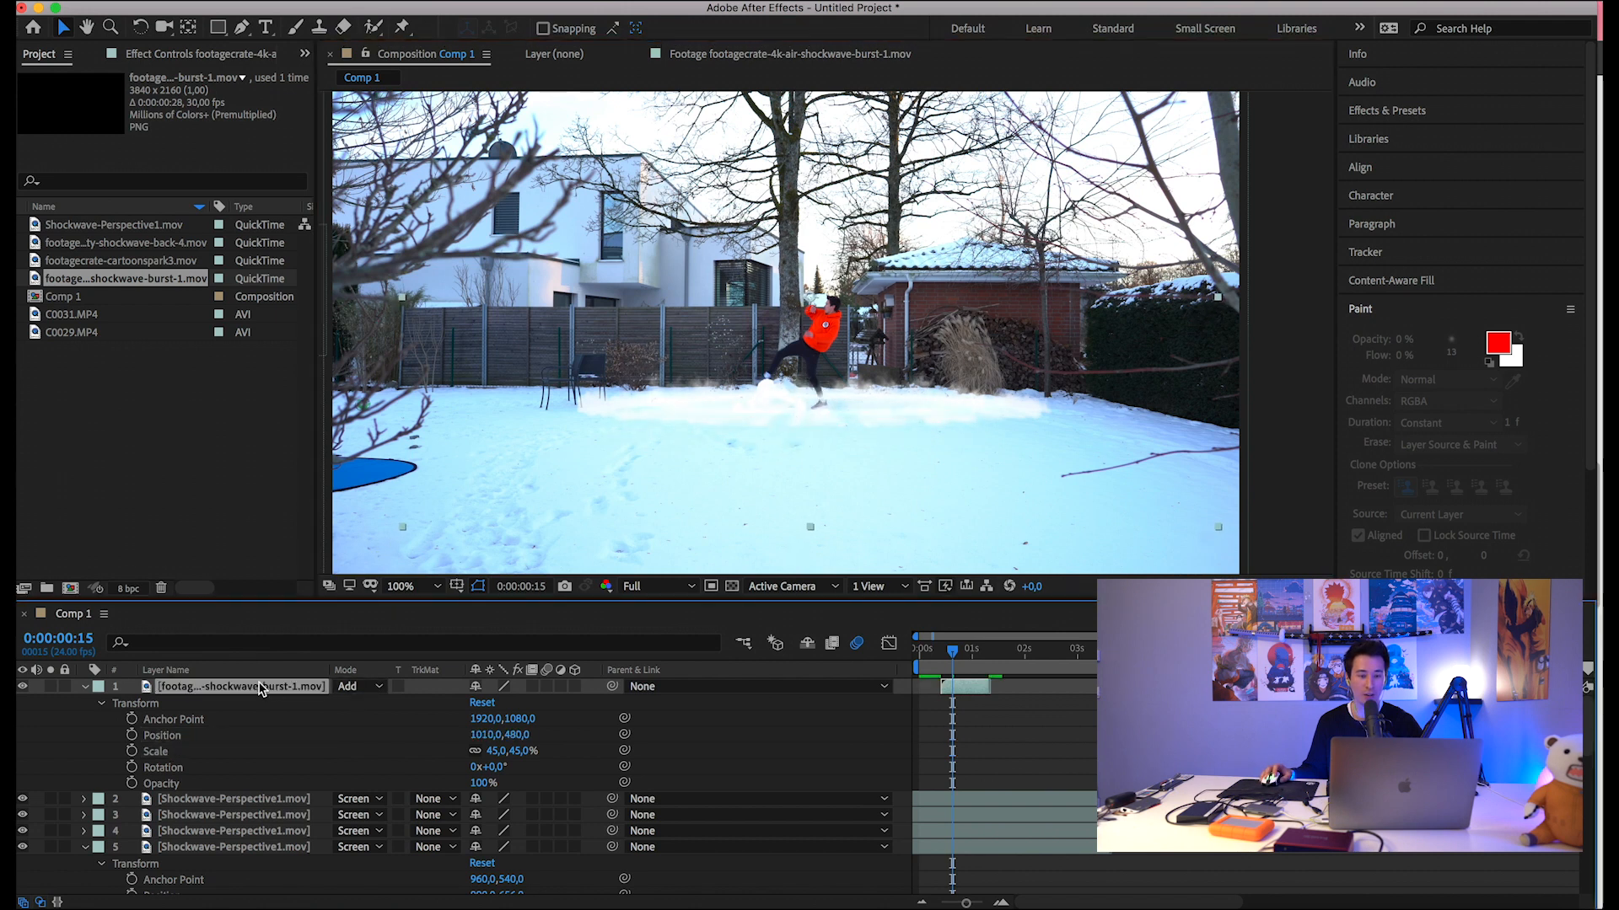
key("super+d")
key("super+d")
key("super+d")
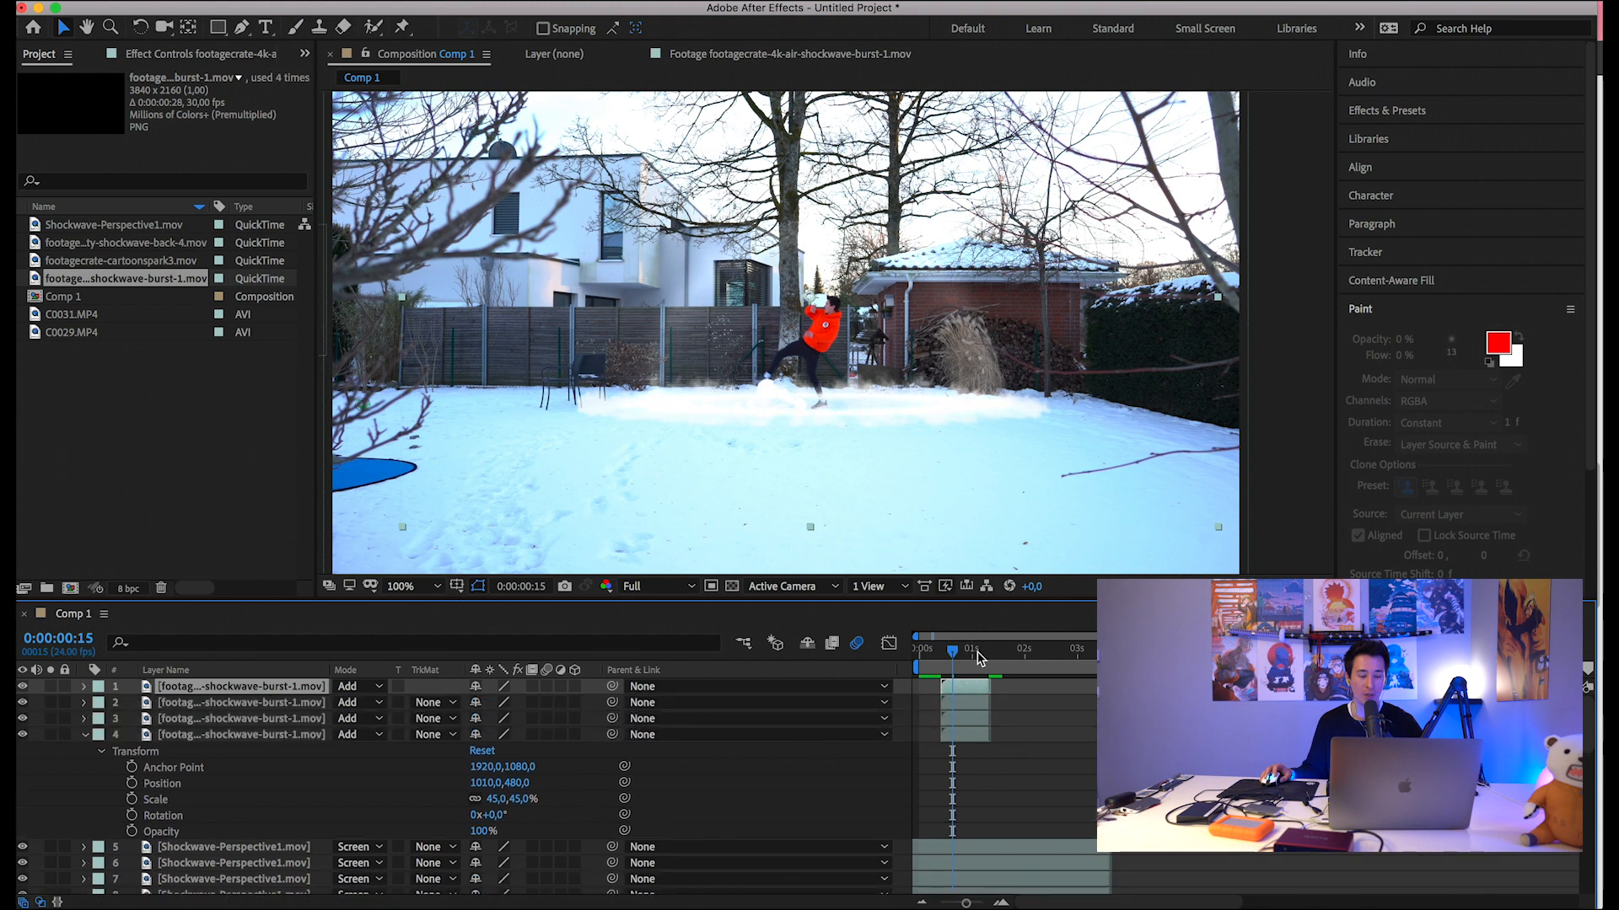
key("super+d")
Play back the composition from the start to check the stacked air bursts, and return to frame 0:00:00:00.
mouse_move(951, 661)
left_mouse_down()
mouse_move(931, 659)
mouse_move(977, 661)
mouse_move(919, 662)
left_mouse_up()
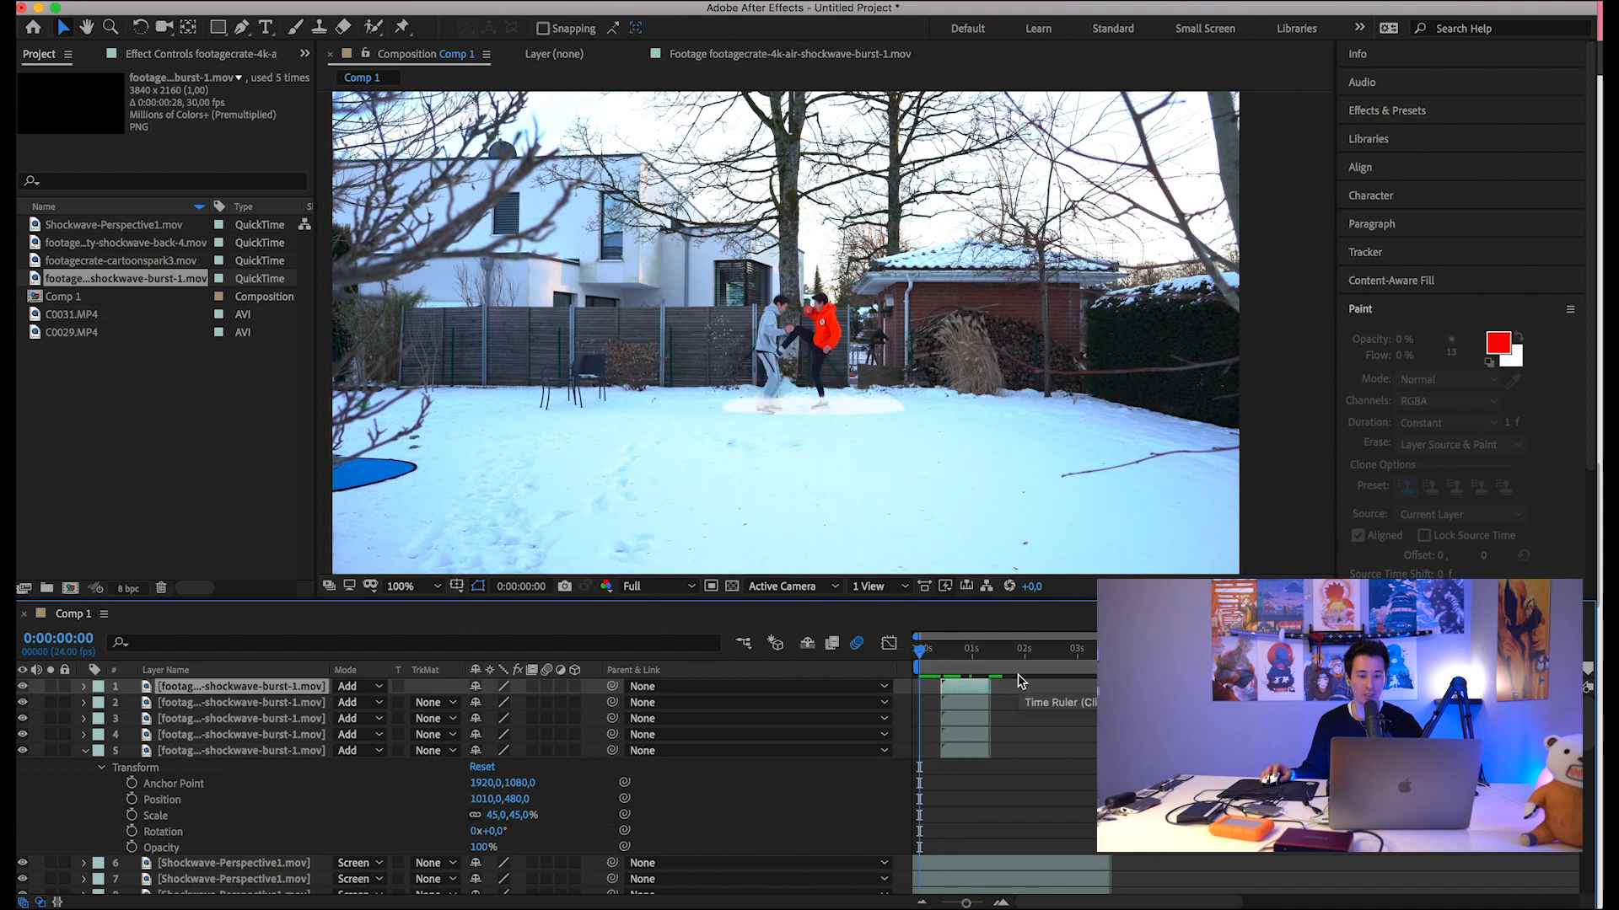
key("space")
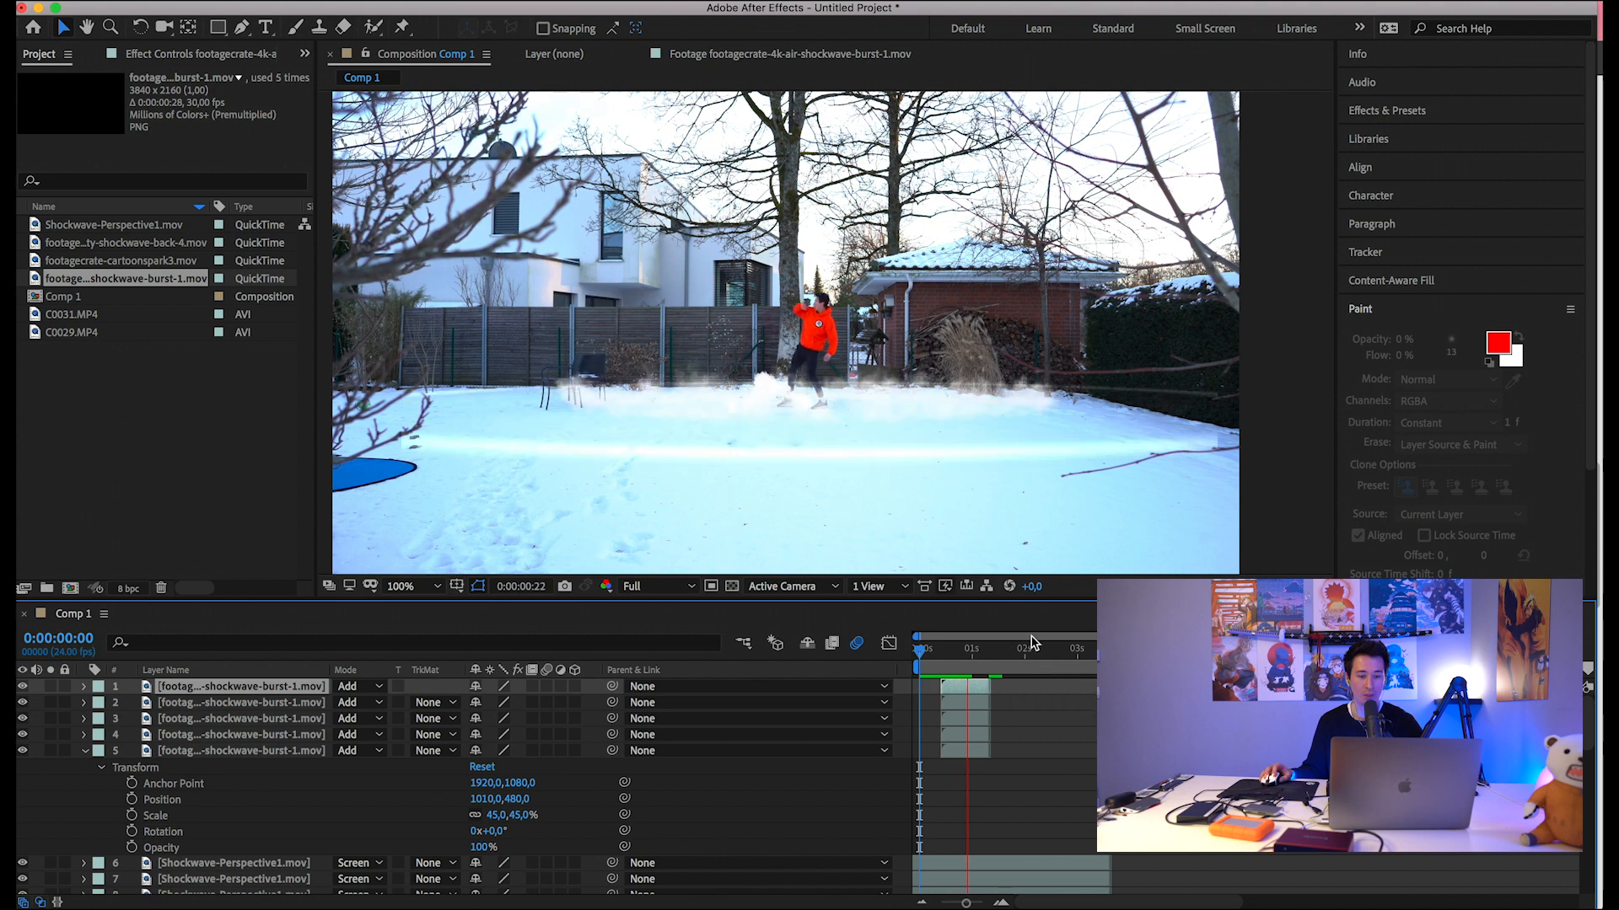
left_click(965, 688)
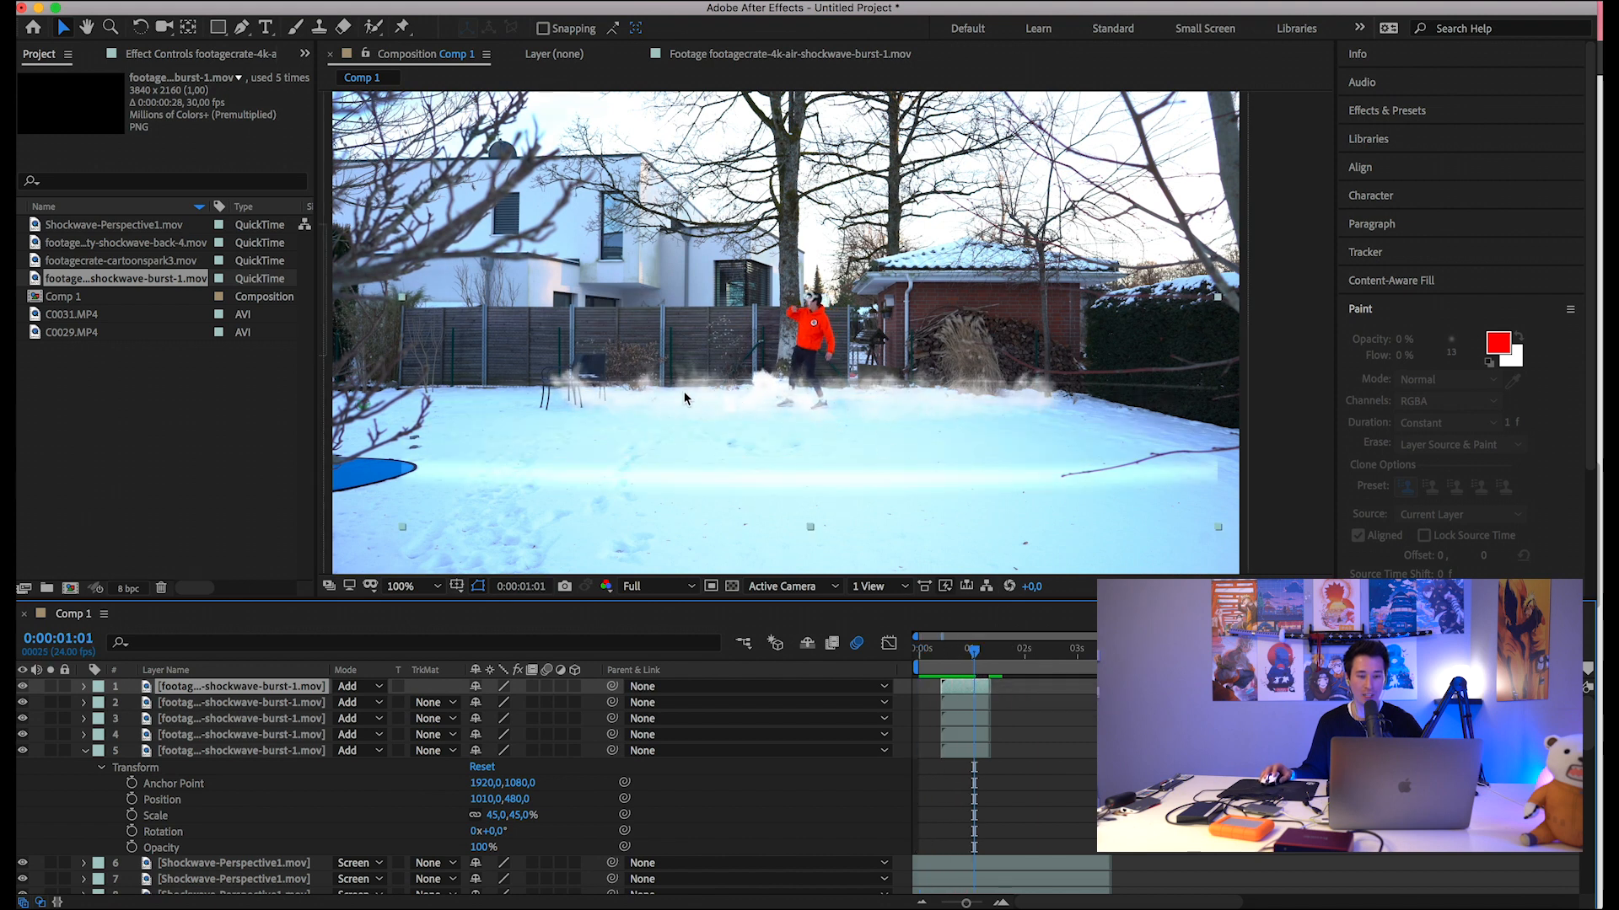
left_click_drag(968, 656, 919, 661)
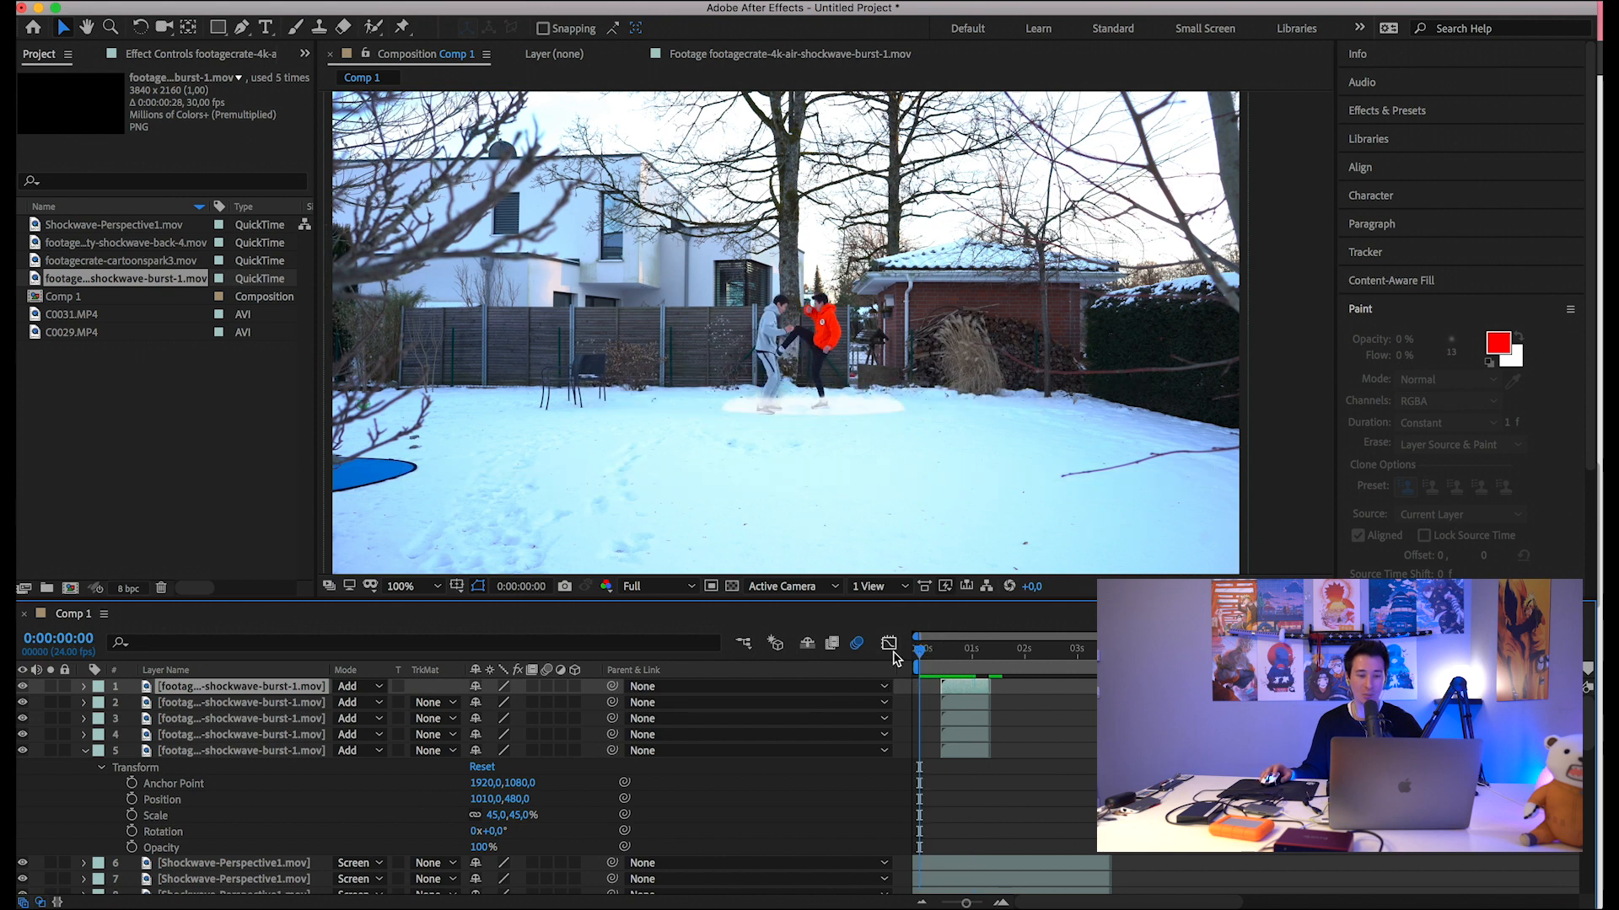
Save the project as Untitled Project.aep in the Impact folder.
key("super+s")
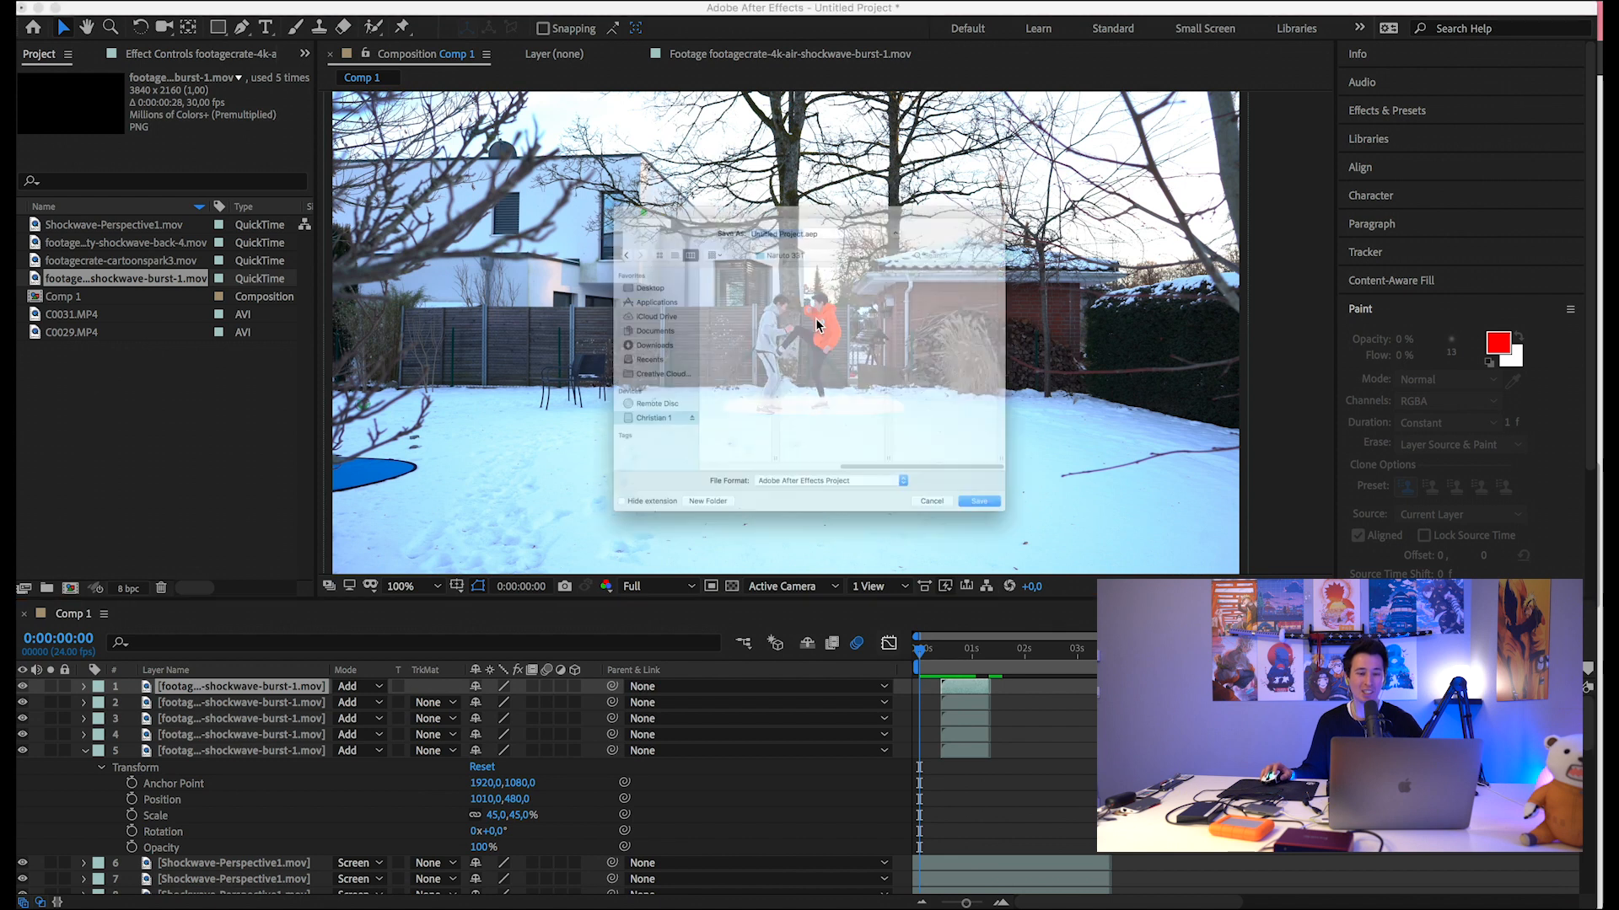
left_click(793, 184)
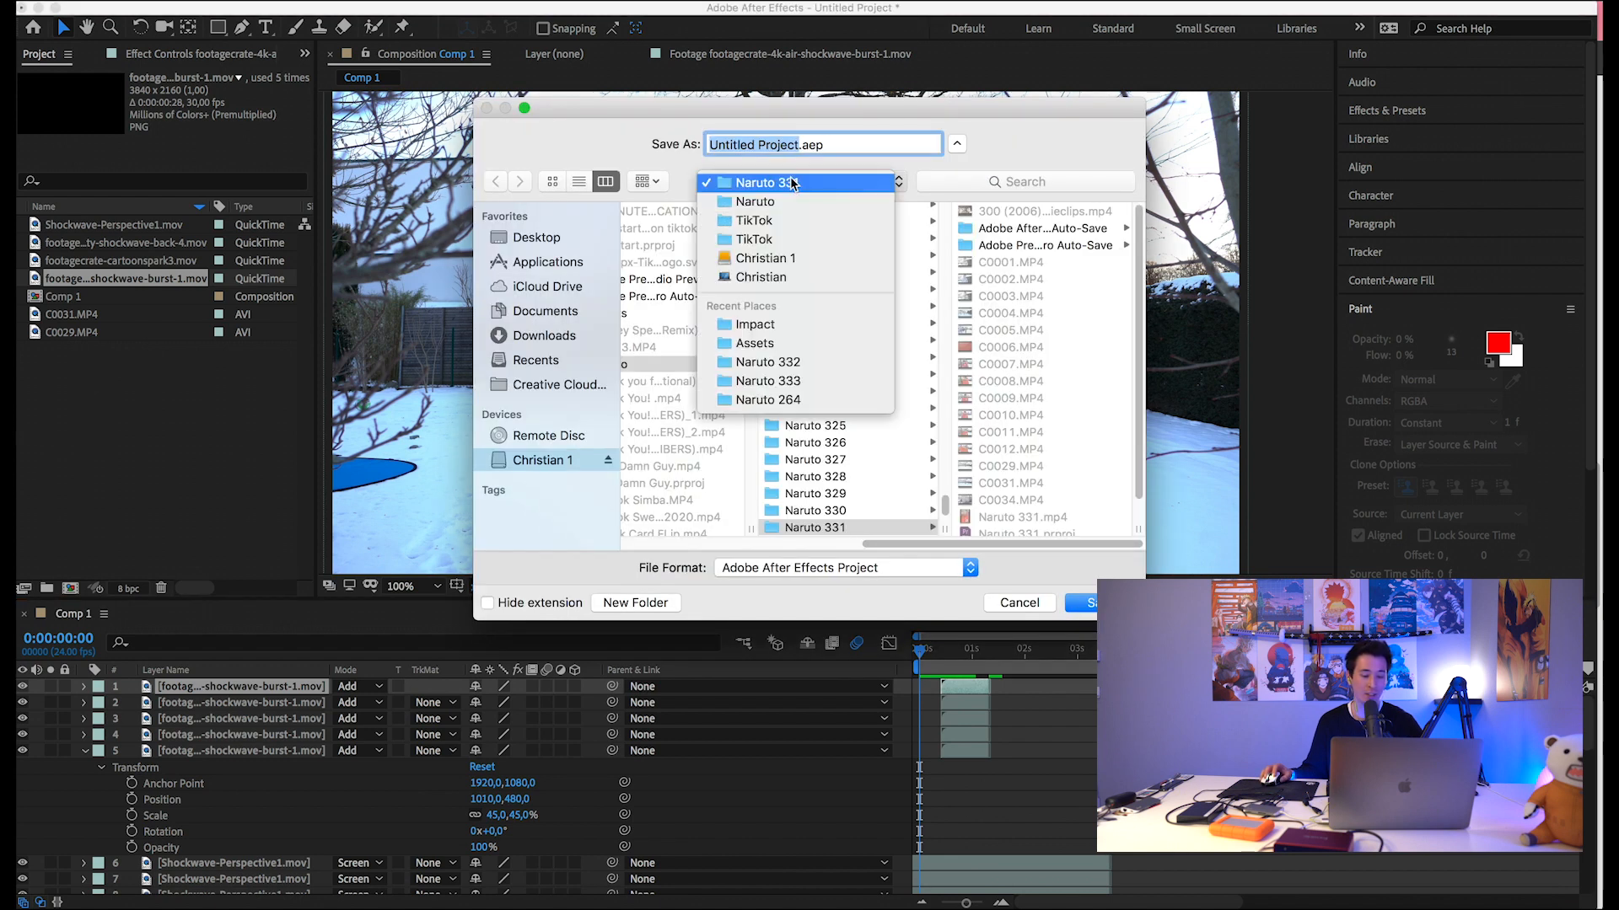
left_click(792, 327)
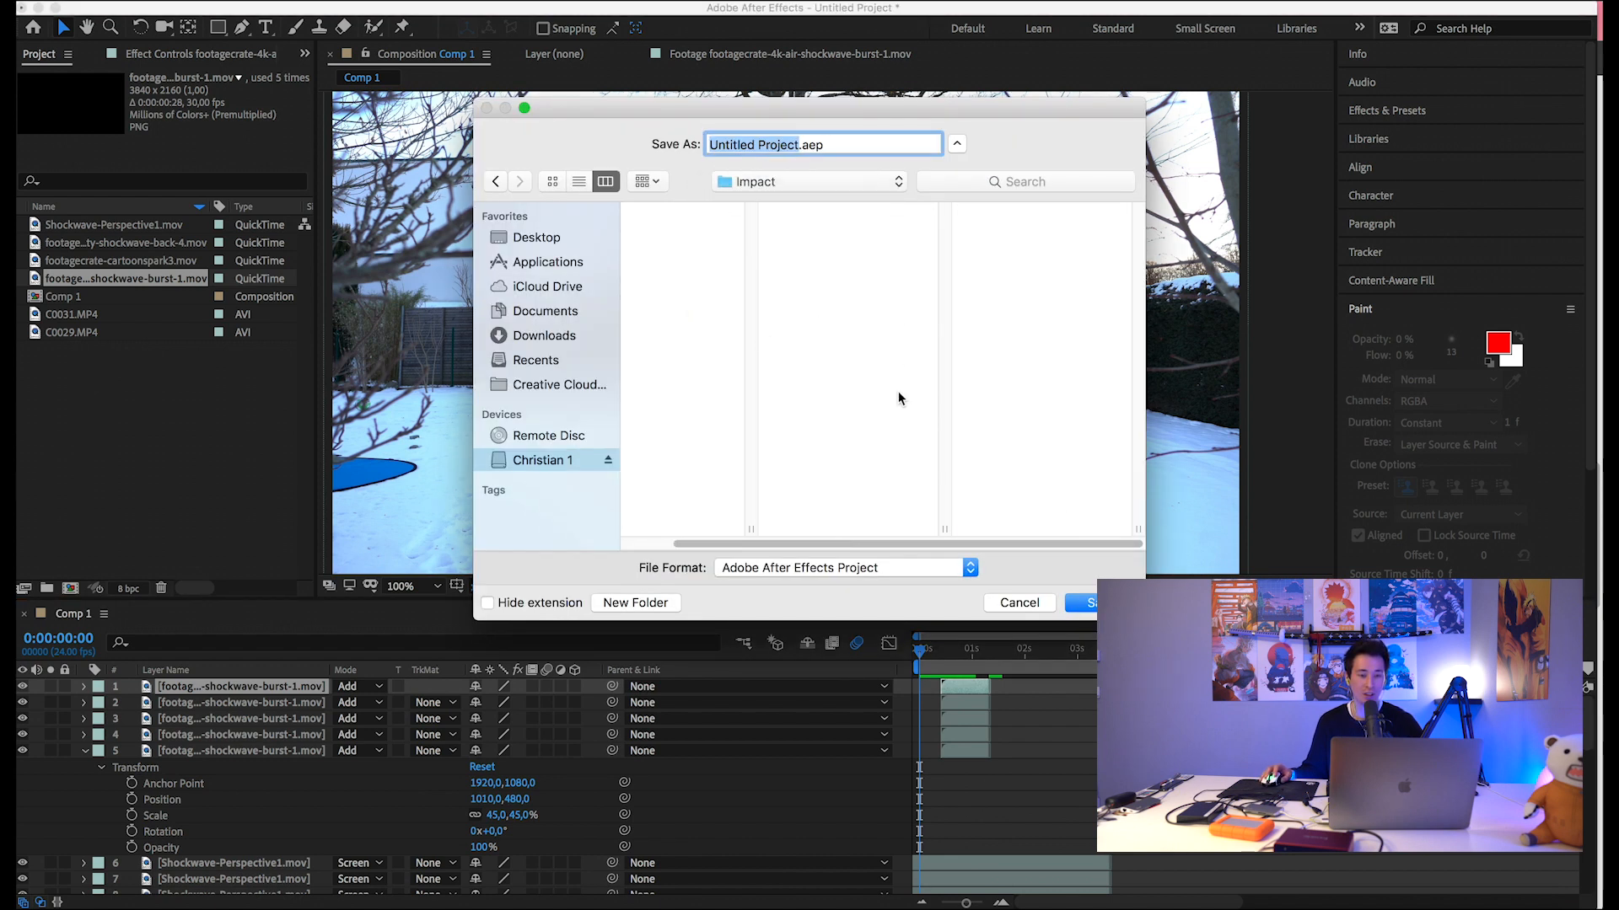
left_click(1077, 602)
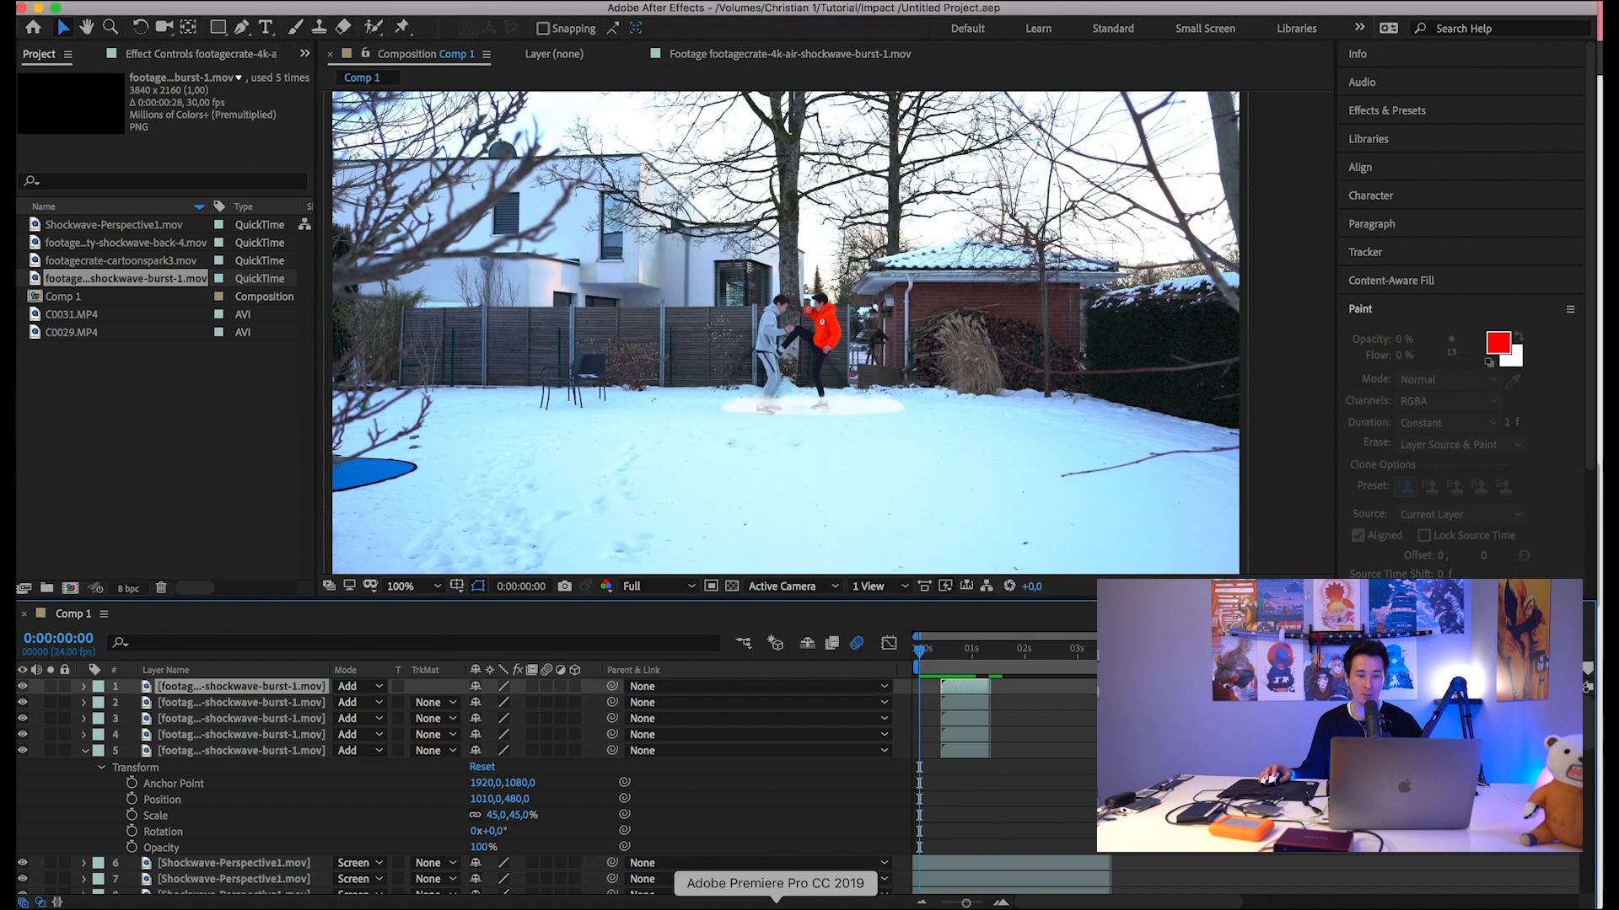
Switch to Premiere Pro and import Comp 1 from Untitled Project.aep in the Impact folder.
left_click(776, 904)
left_click(37, 588)
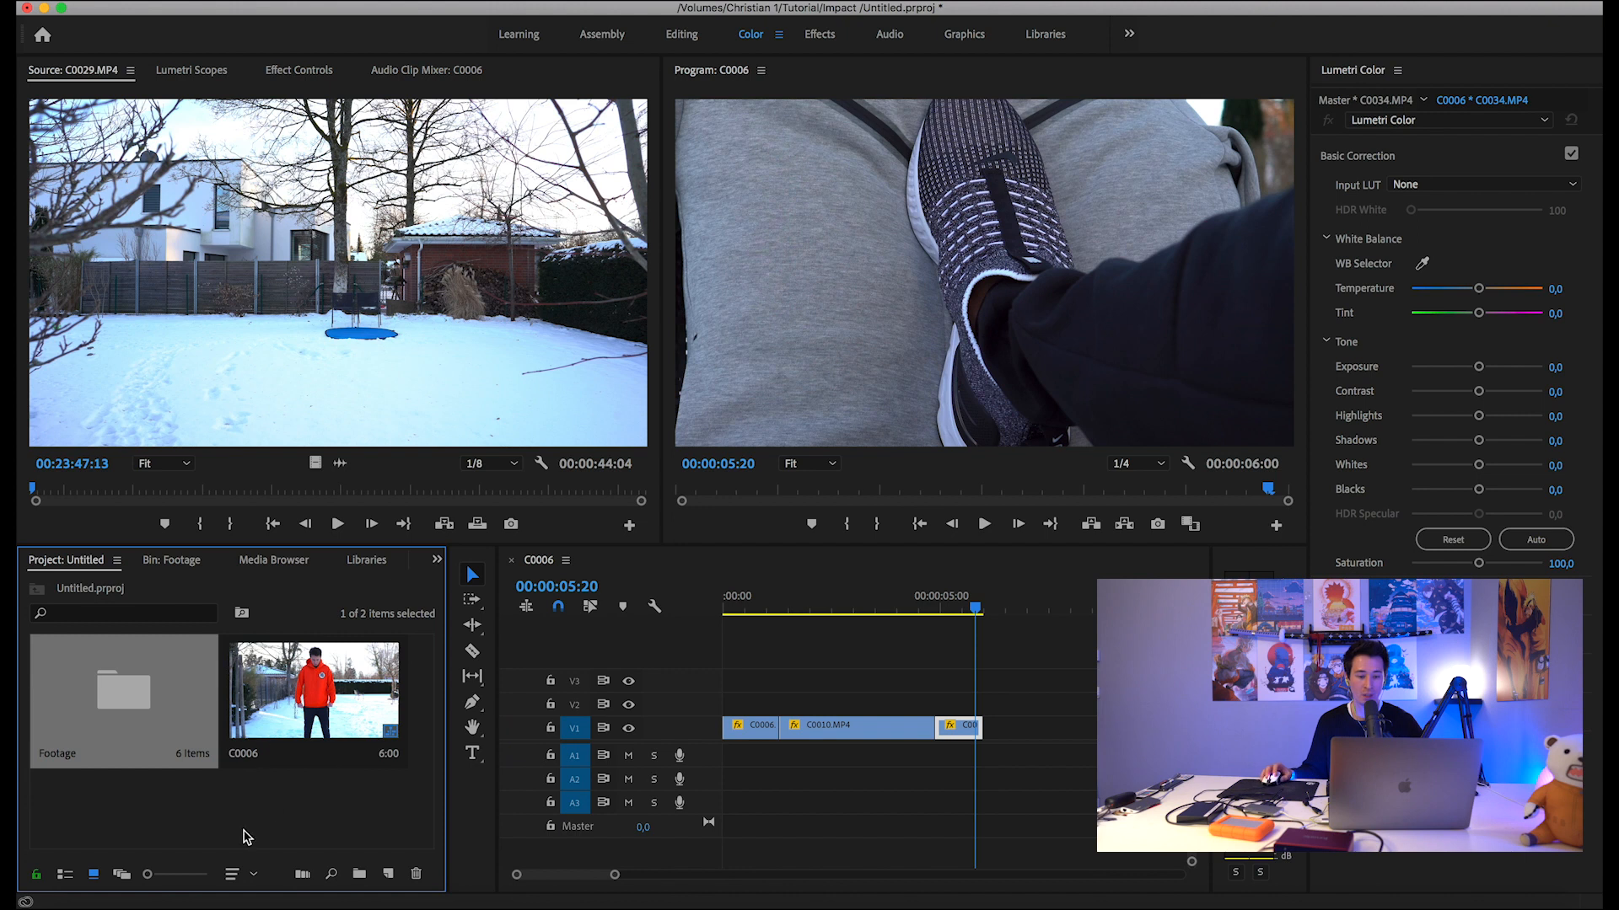
double_click(246, 833)
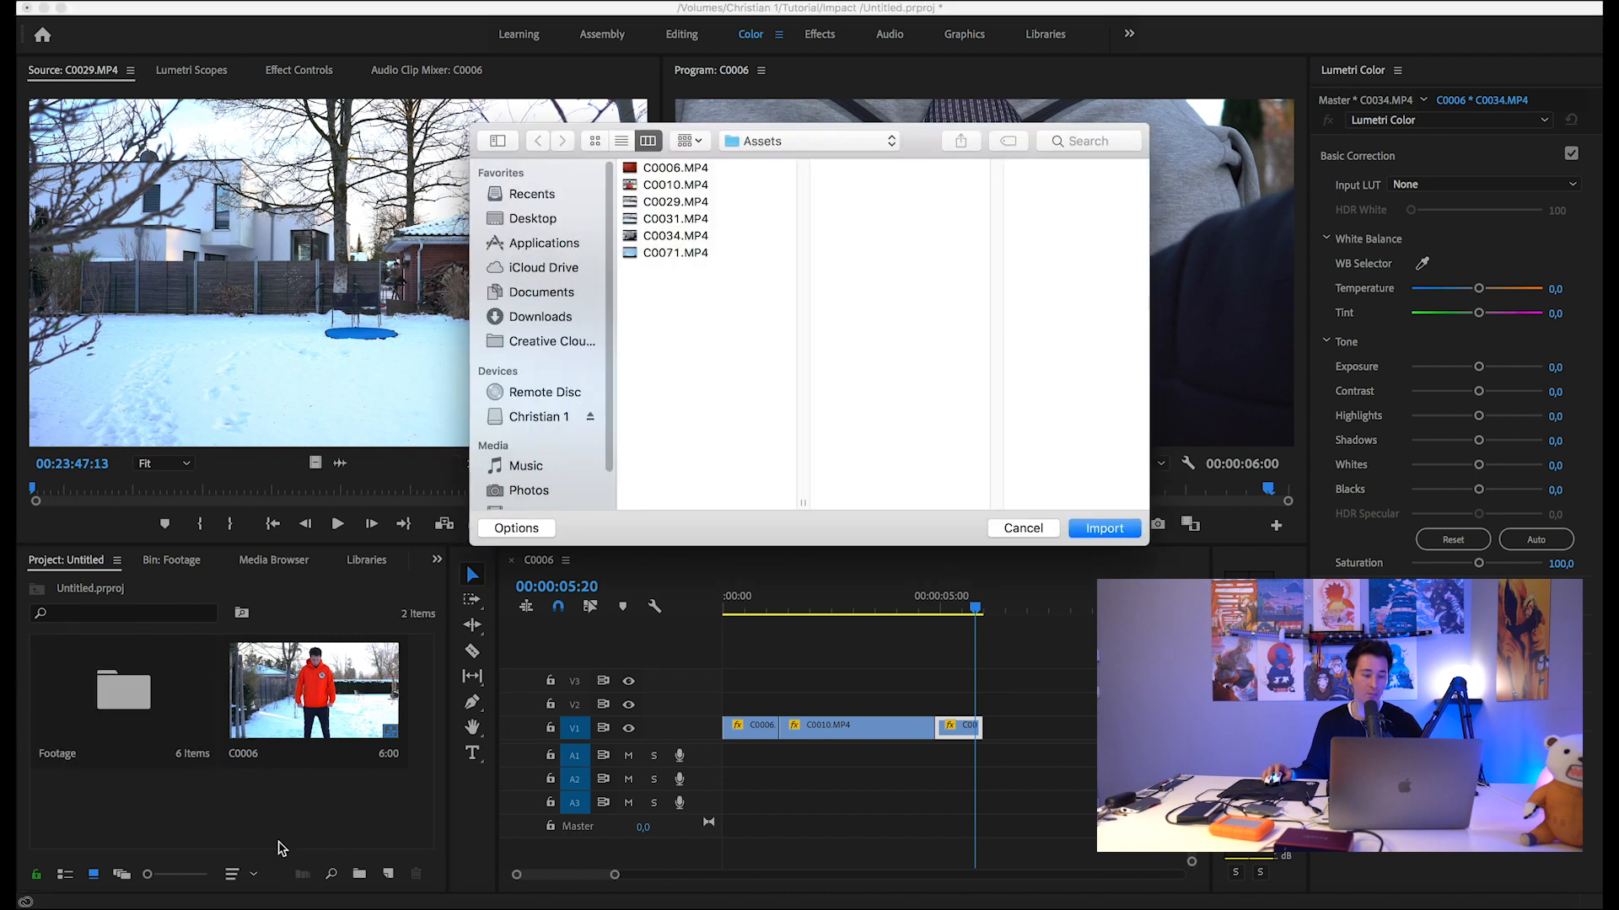
left_click(767, 142)
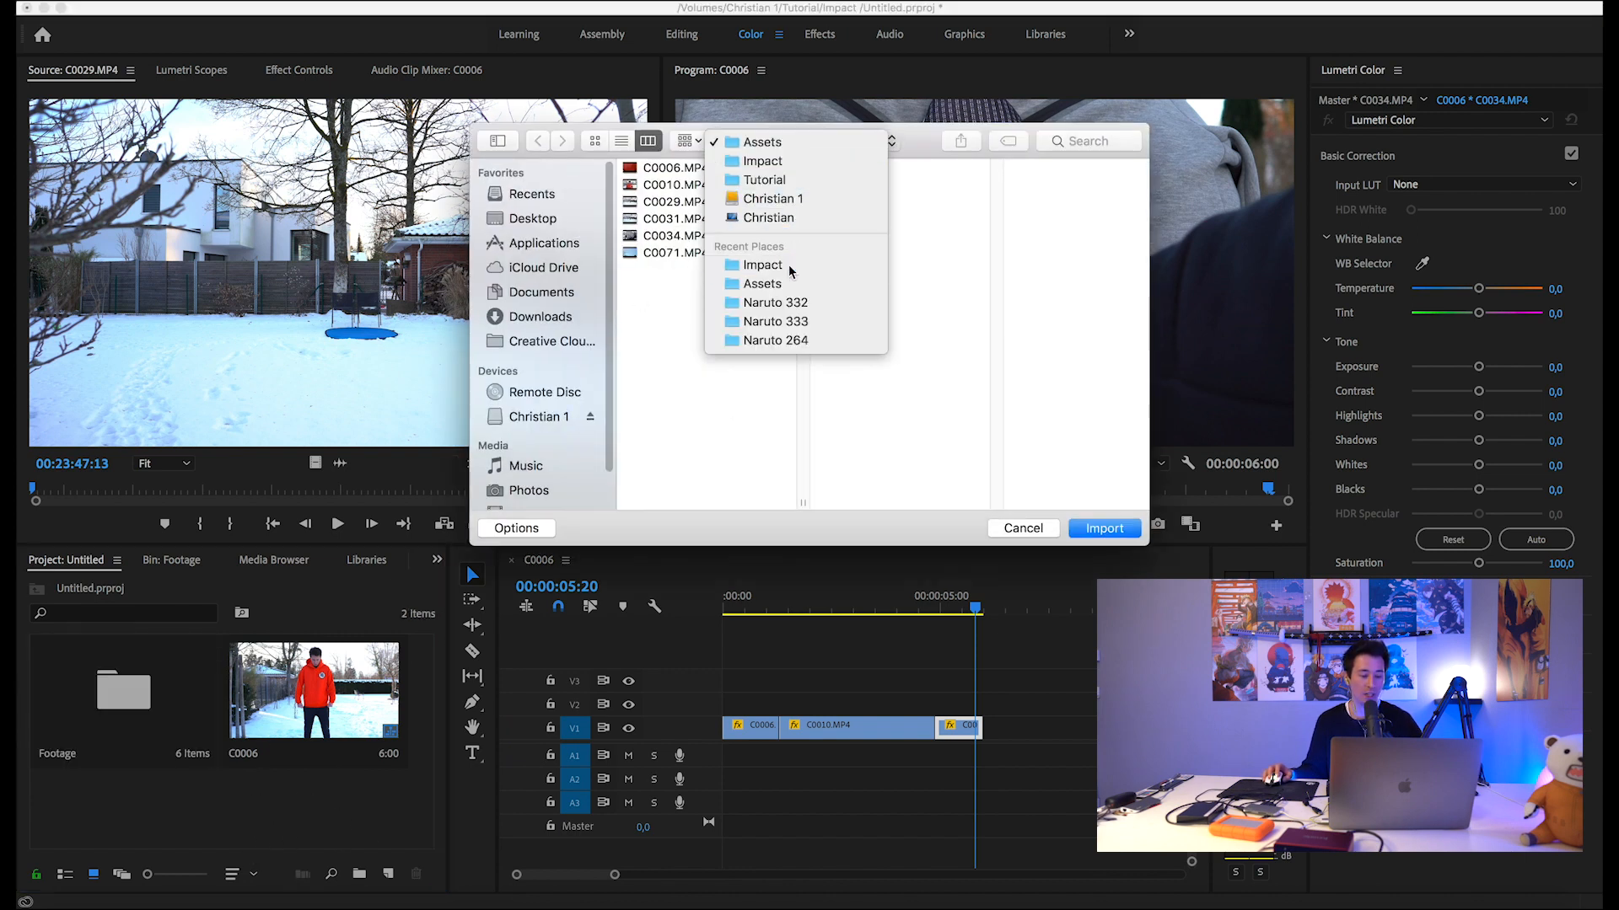
left_click(763, 266)
left_click(1012, 255)
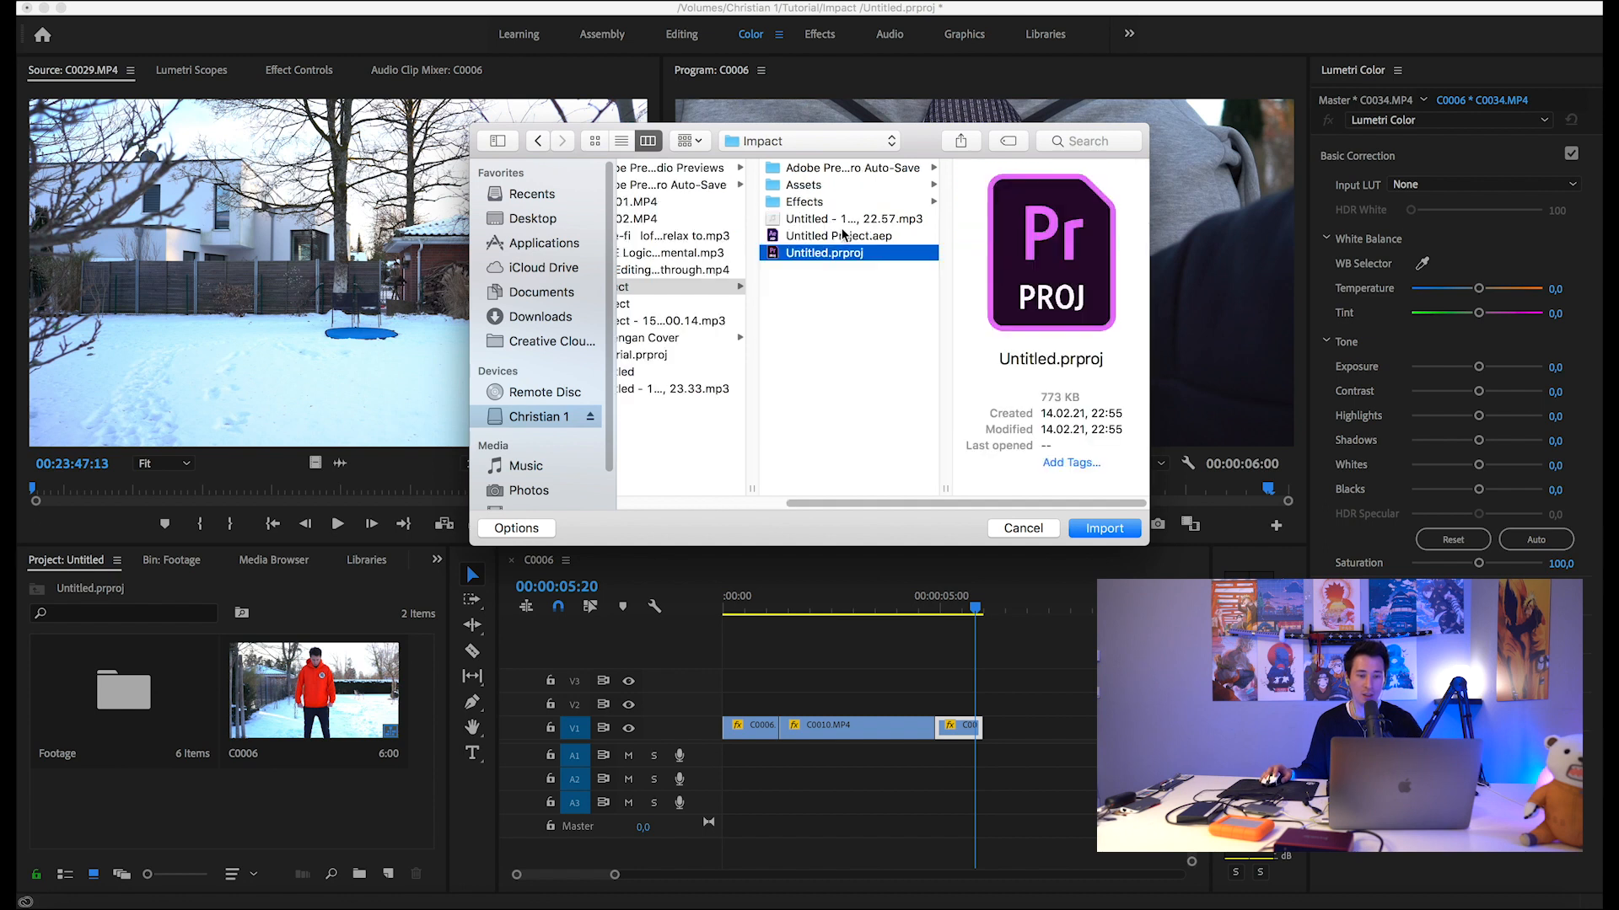
left_click(791, 239)
double_click(777, 242)
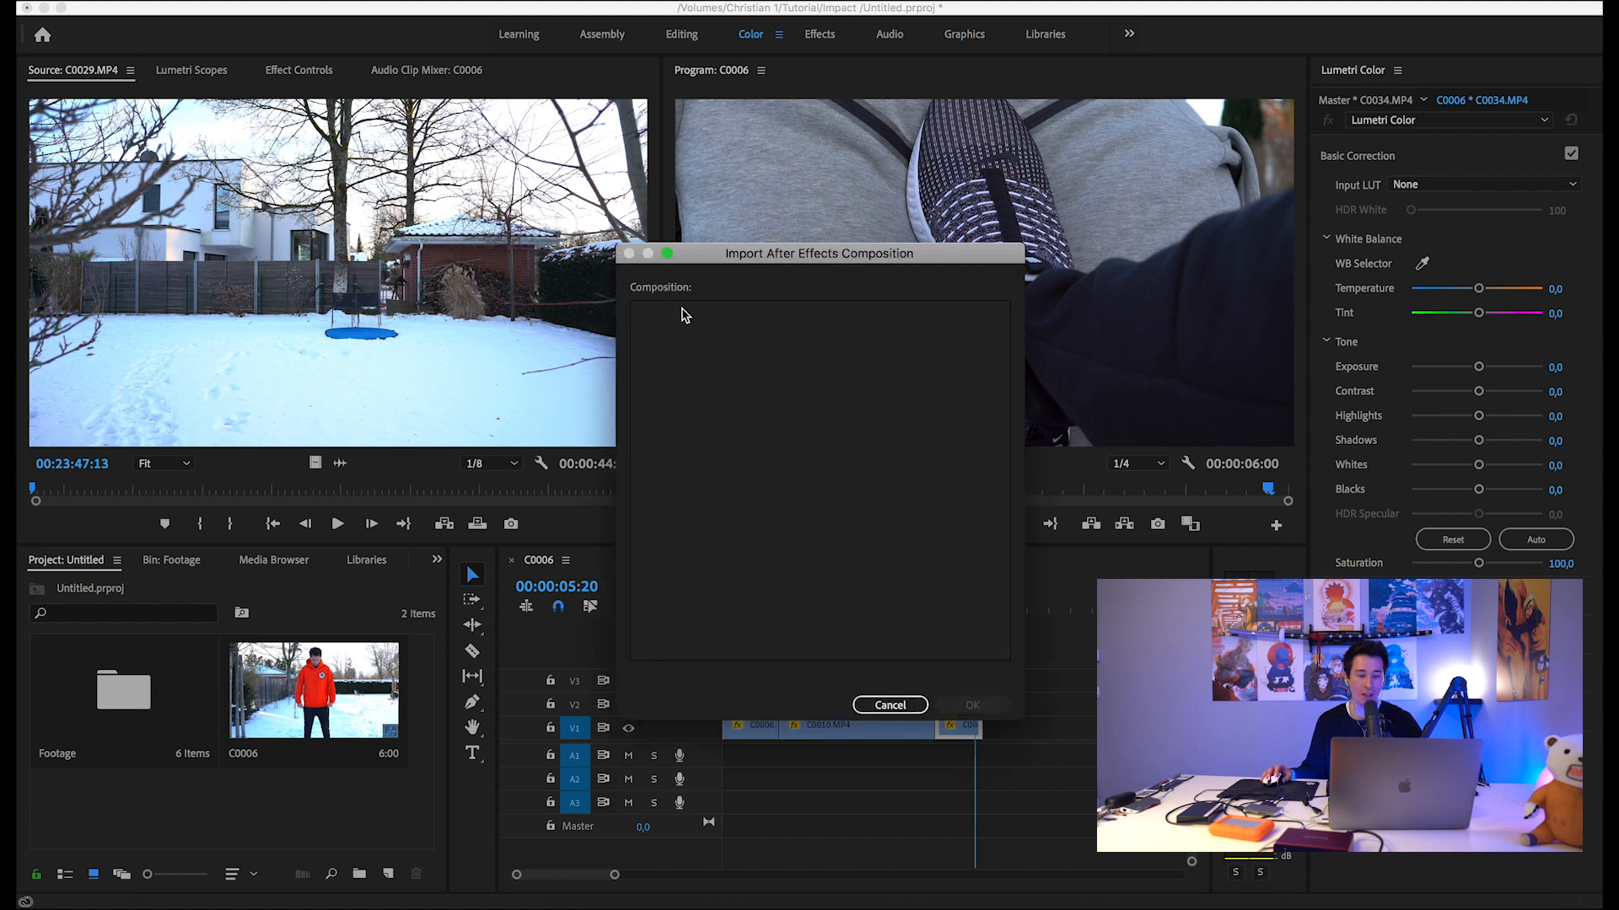
double_click(683, 313)
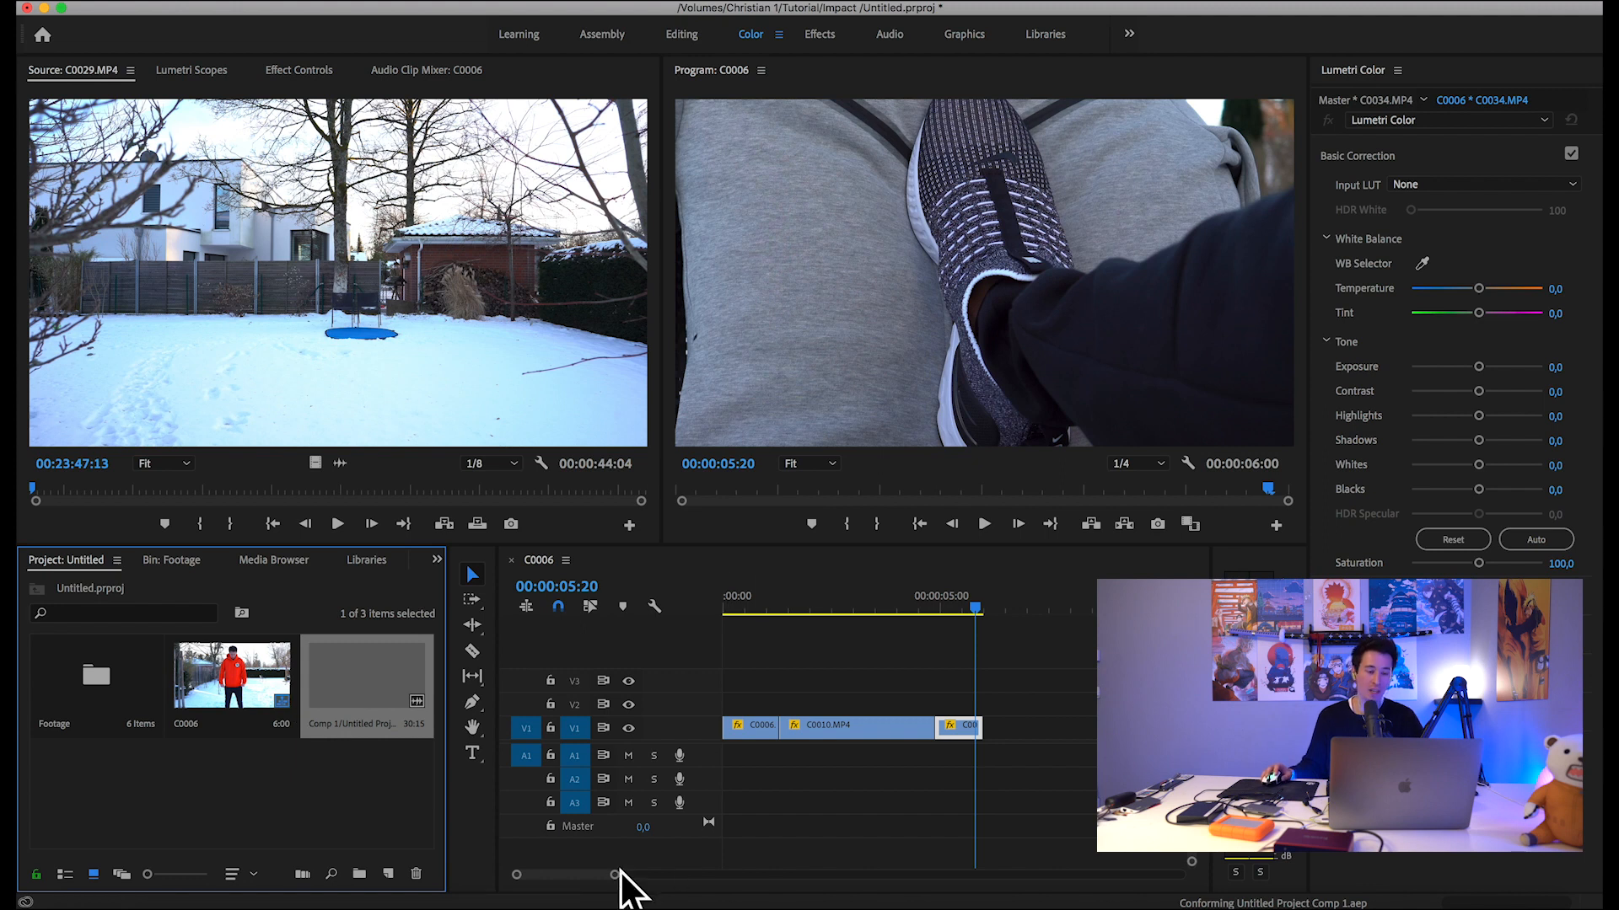
Open the imported Comp 1 in the source monitor and mark the range from 00:00:00:00 to 00:00:02:00.
left_click_drag(622, 873, 638, 873)
double_click(362, 706)
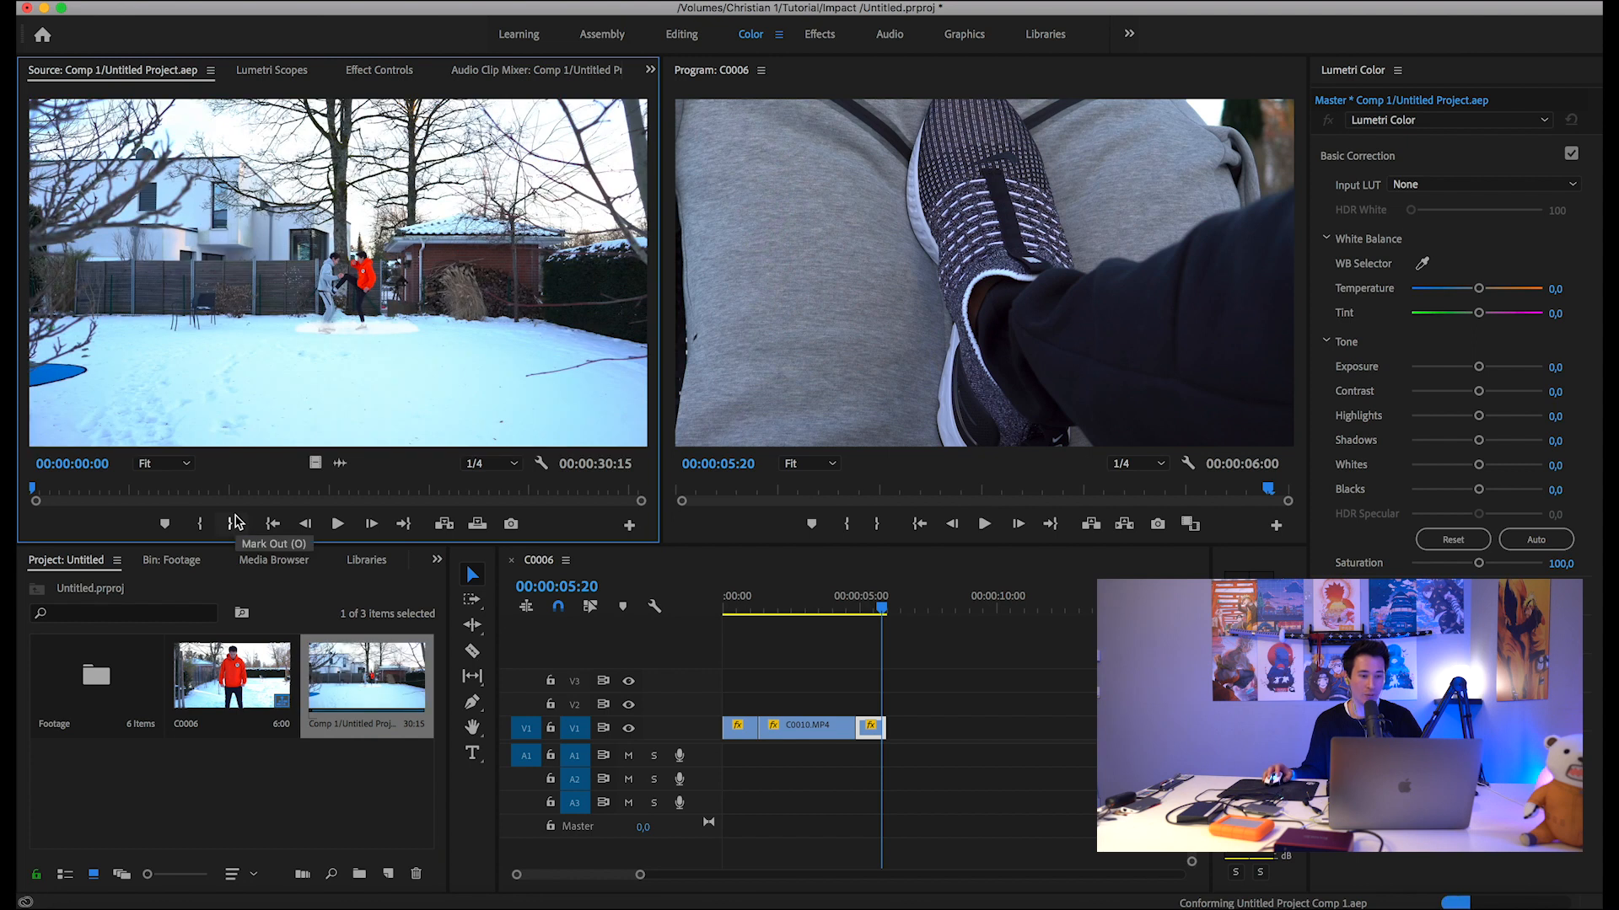
key("i")
key("space")
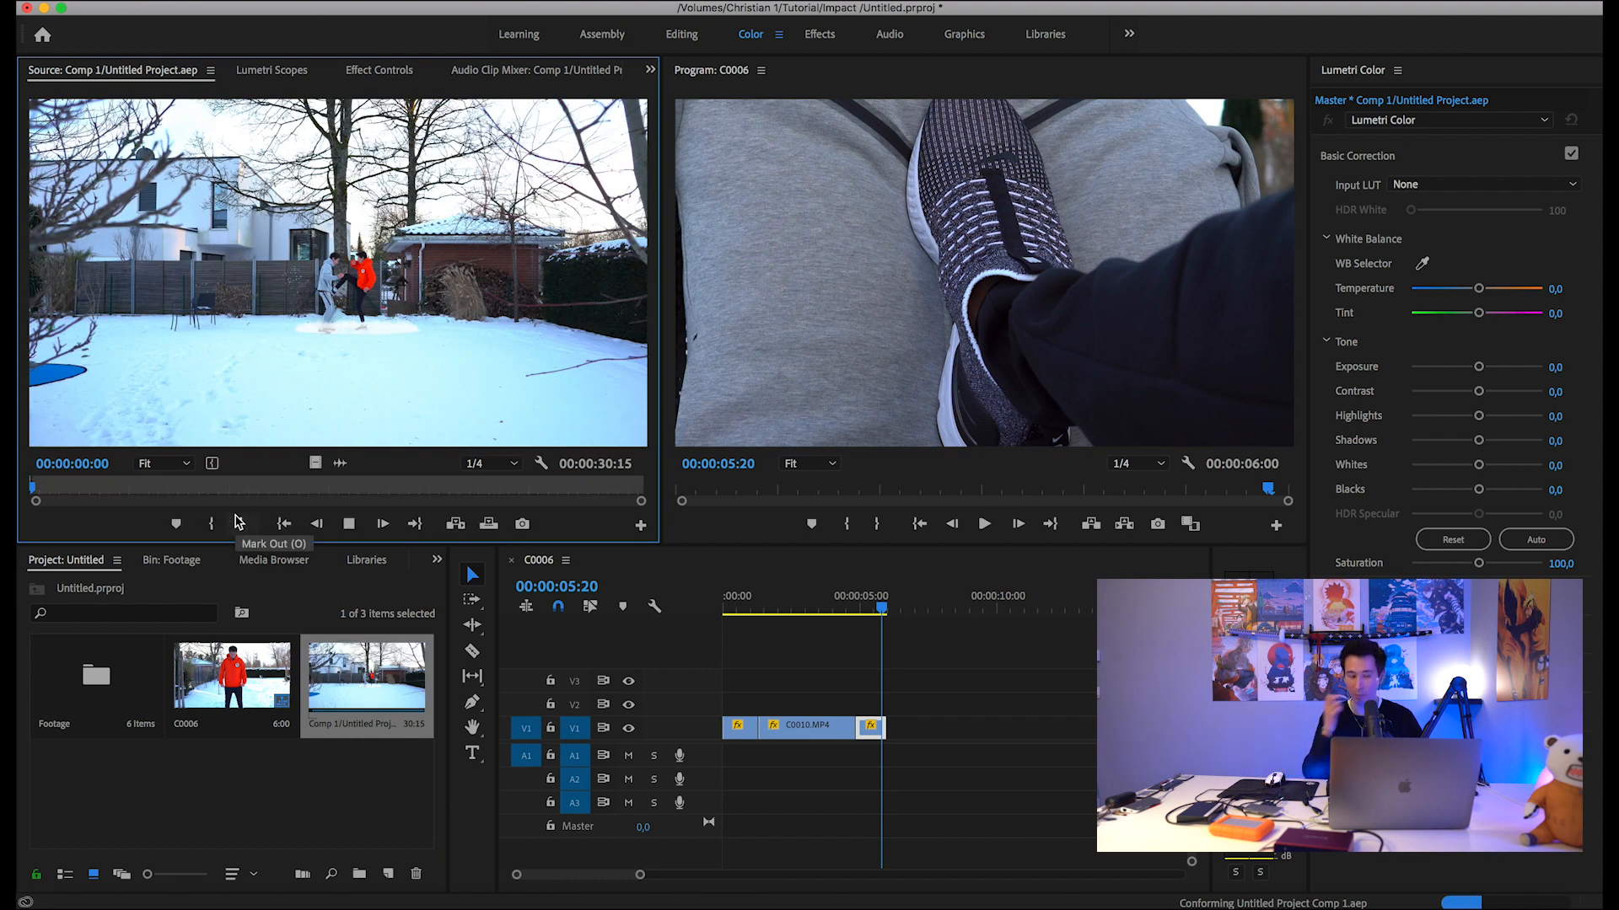
key("space")
key("o")
Place the marked Comp 1 range on track V1 directly after the last clip, without audio, and return the playhead to the sequence start.
left_click_drag(340, 463, 897, 730)
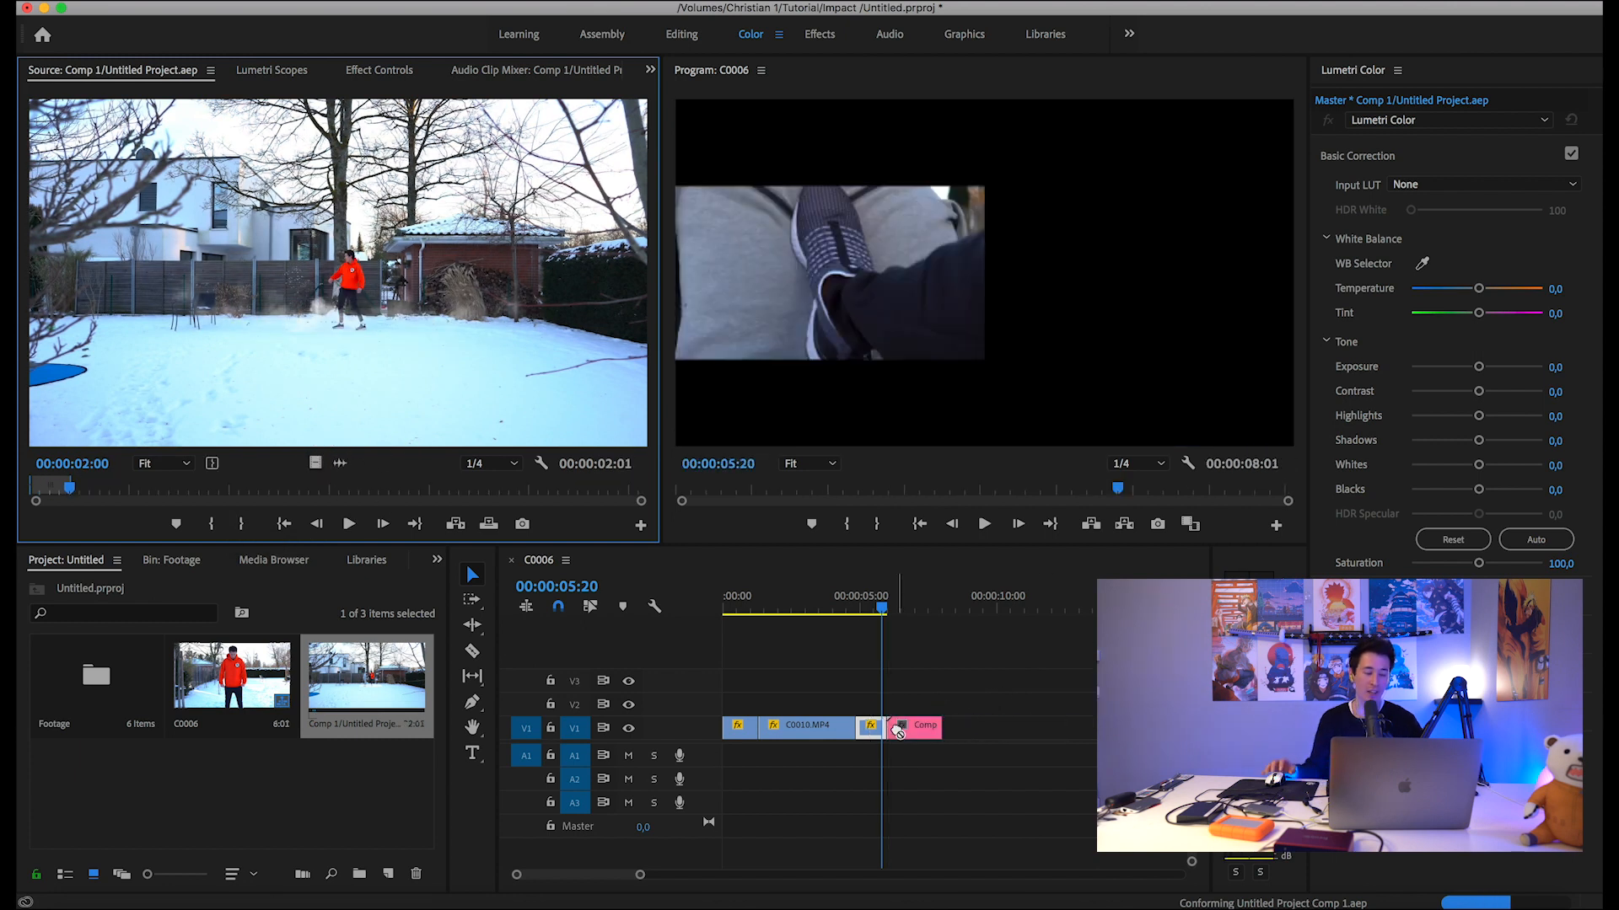
left_click_drag(640, 875, 667, 875)
left_click_drag(830, 605, 690, 607)
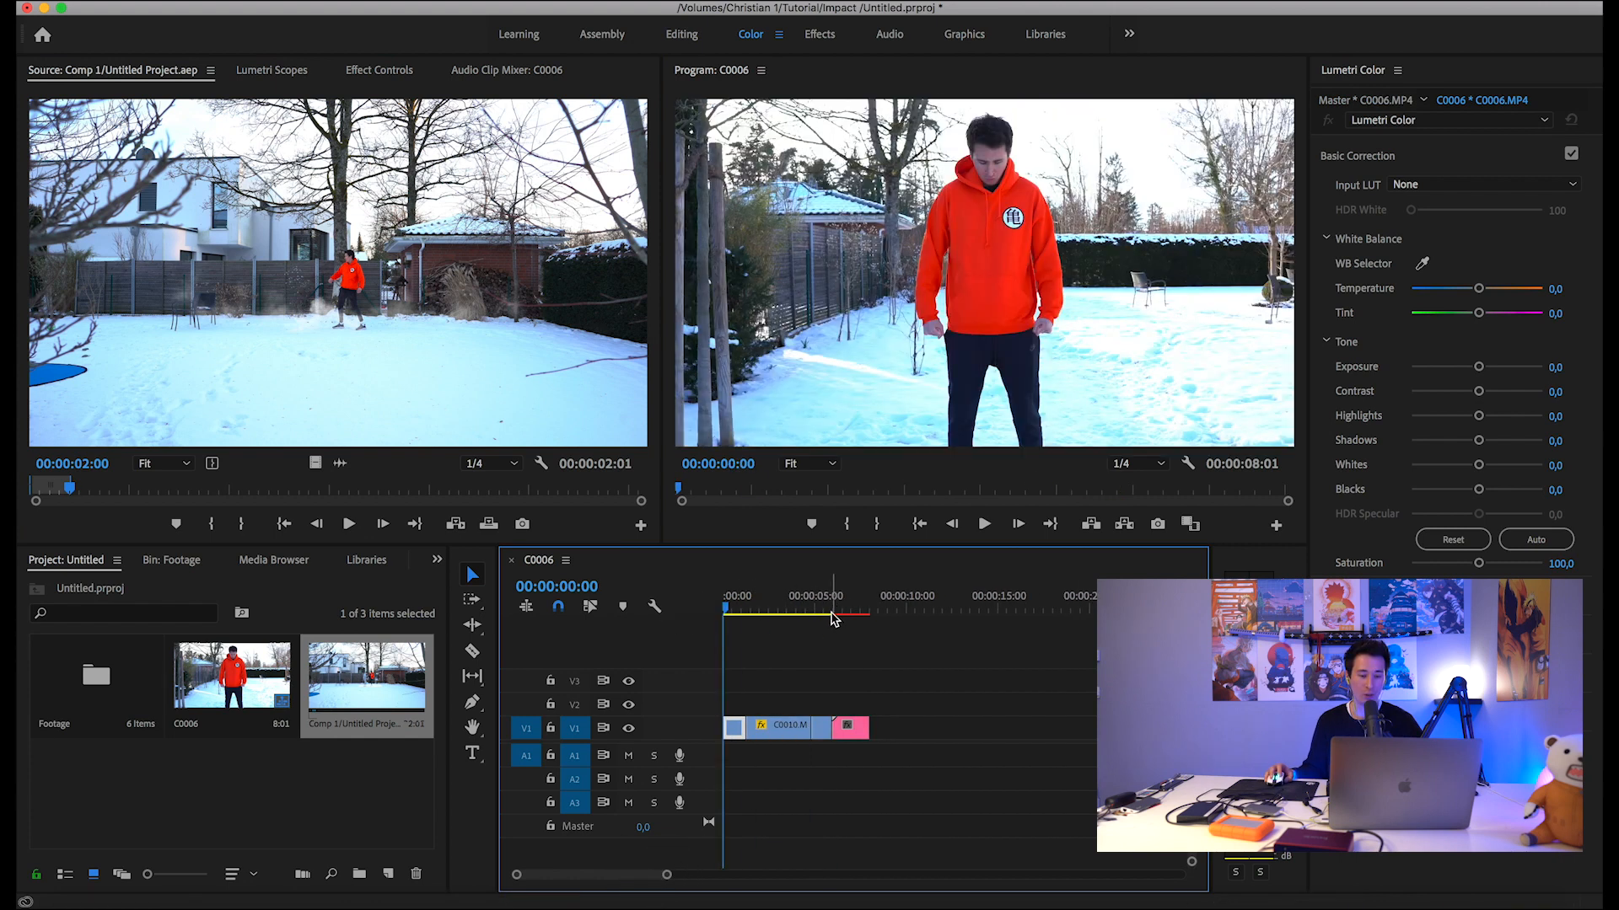
Play back the C0006 sequence and scrub around the cut into the Comp 1 clip to check the kick impact.
key("space")
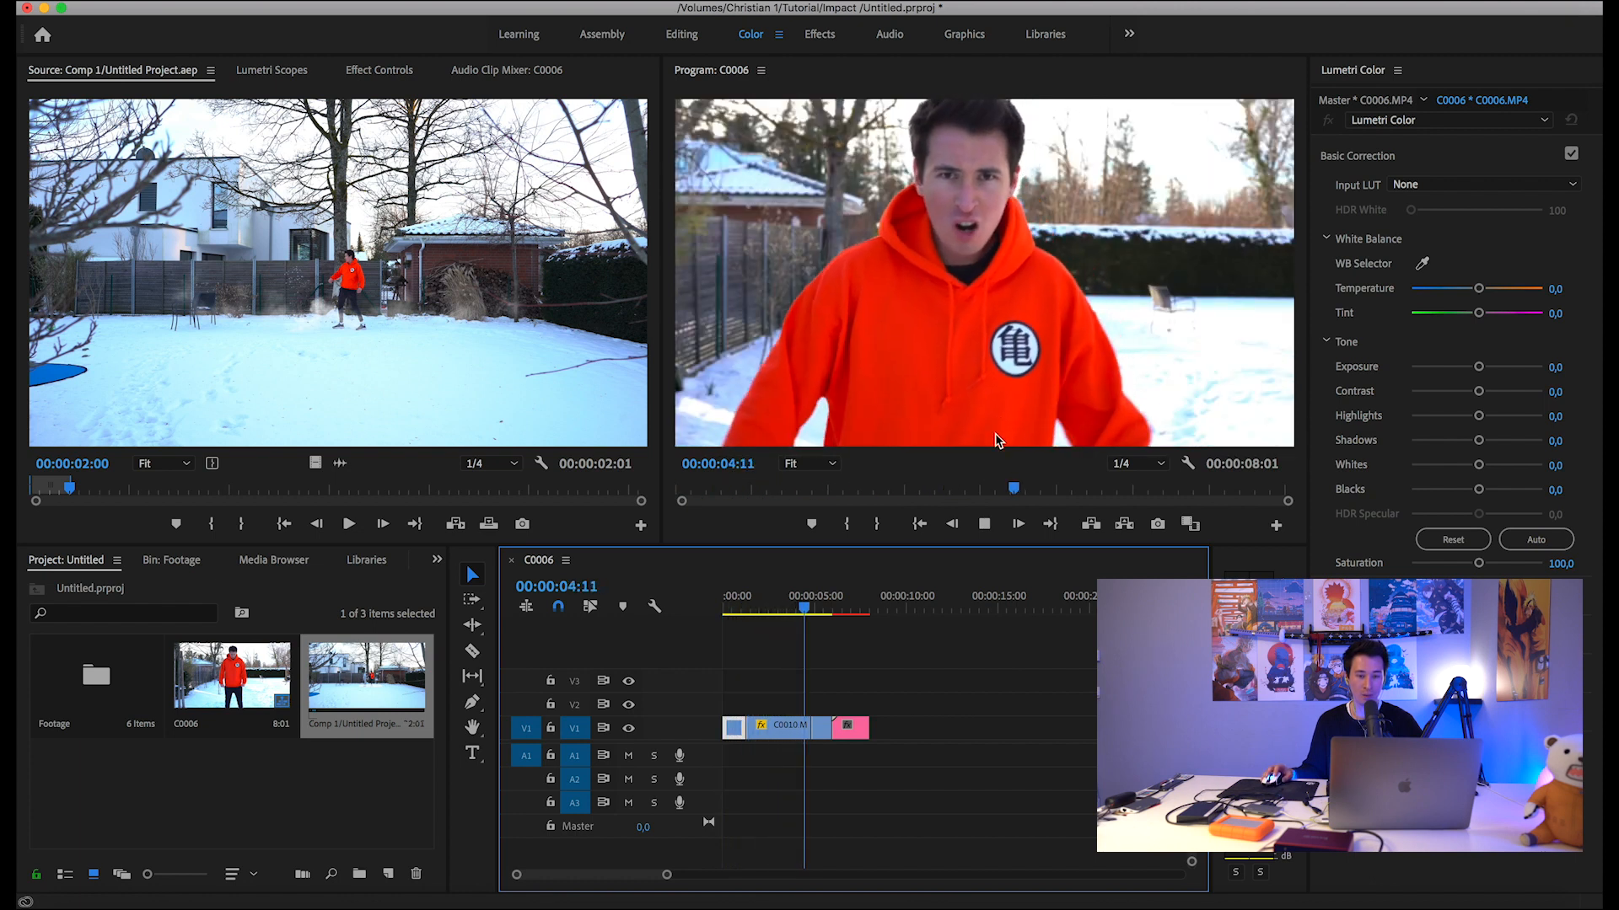
key("space")
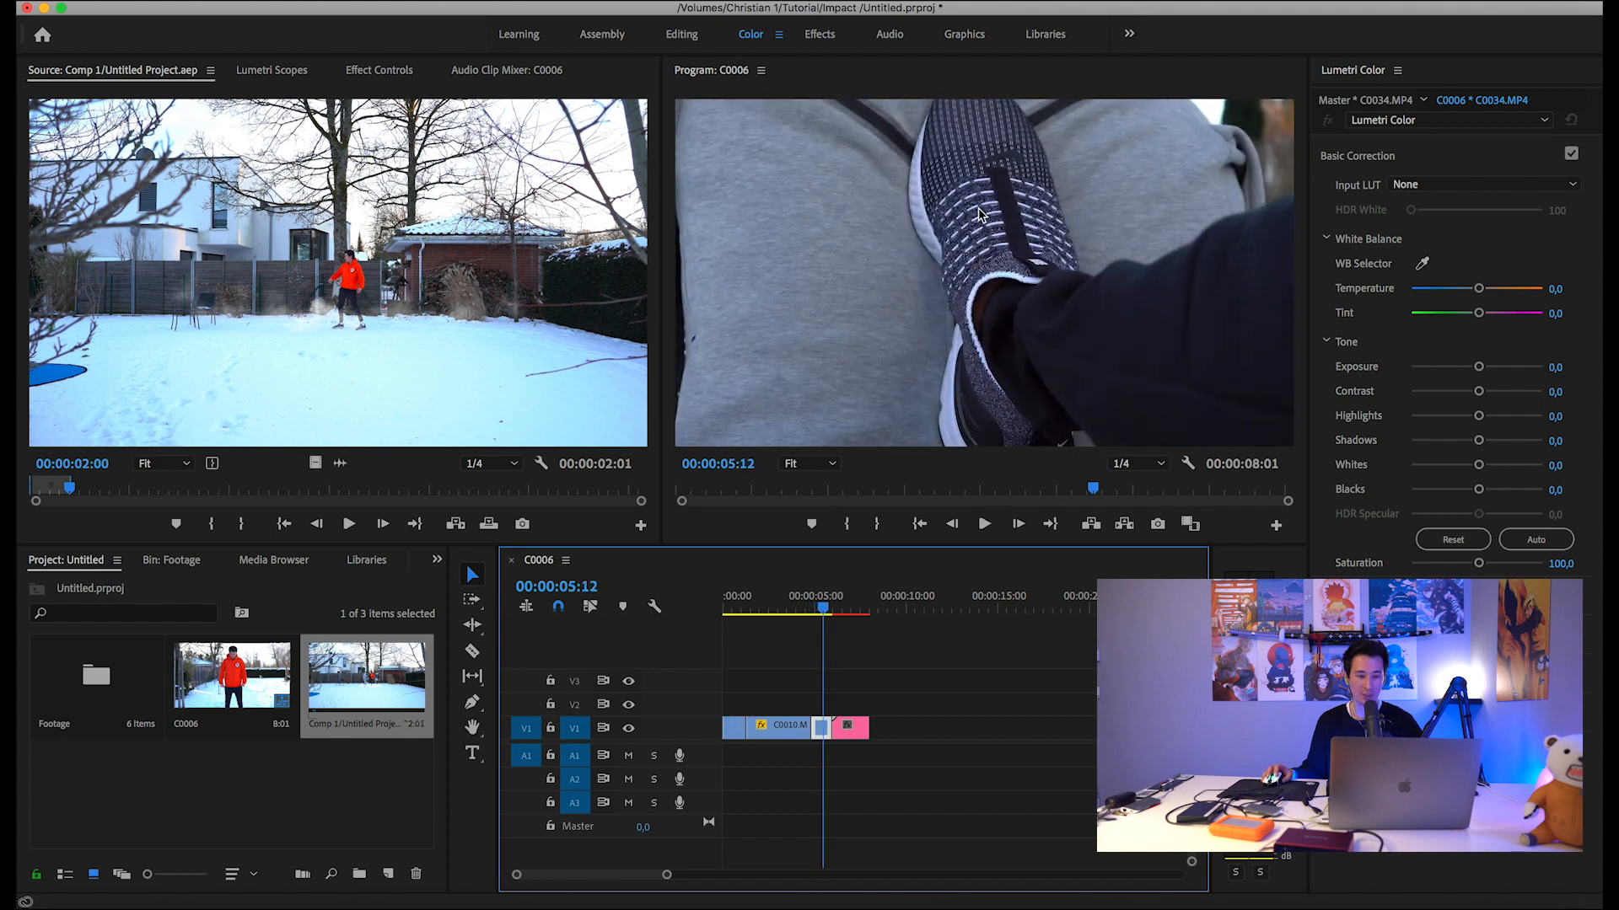
key("space")
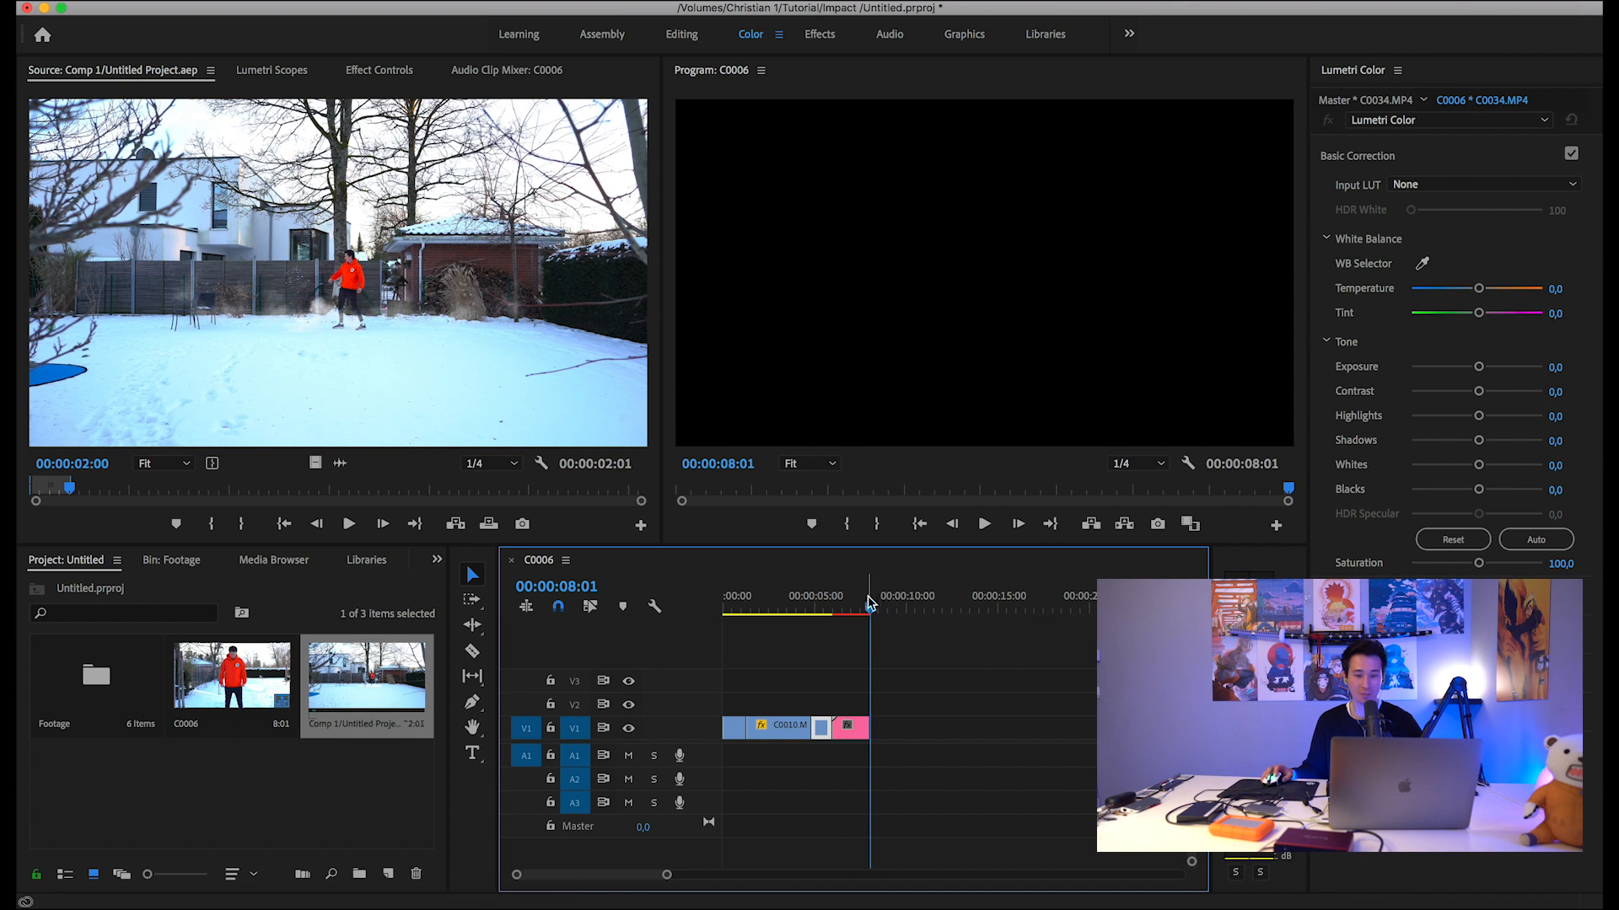
left_click(836, 603)
key("space")
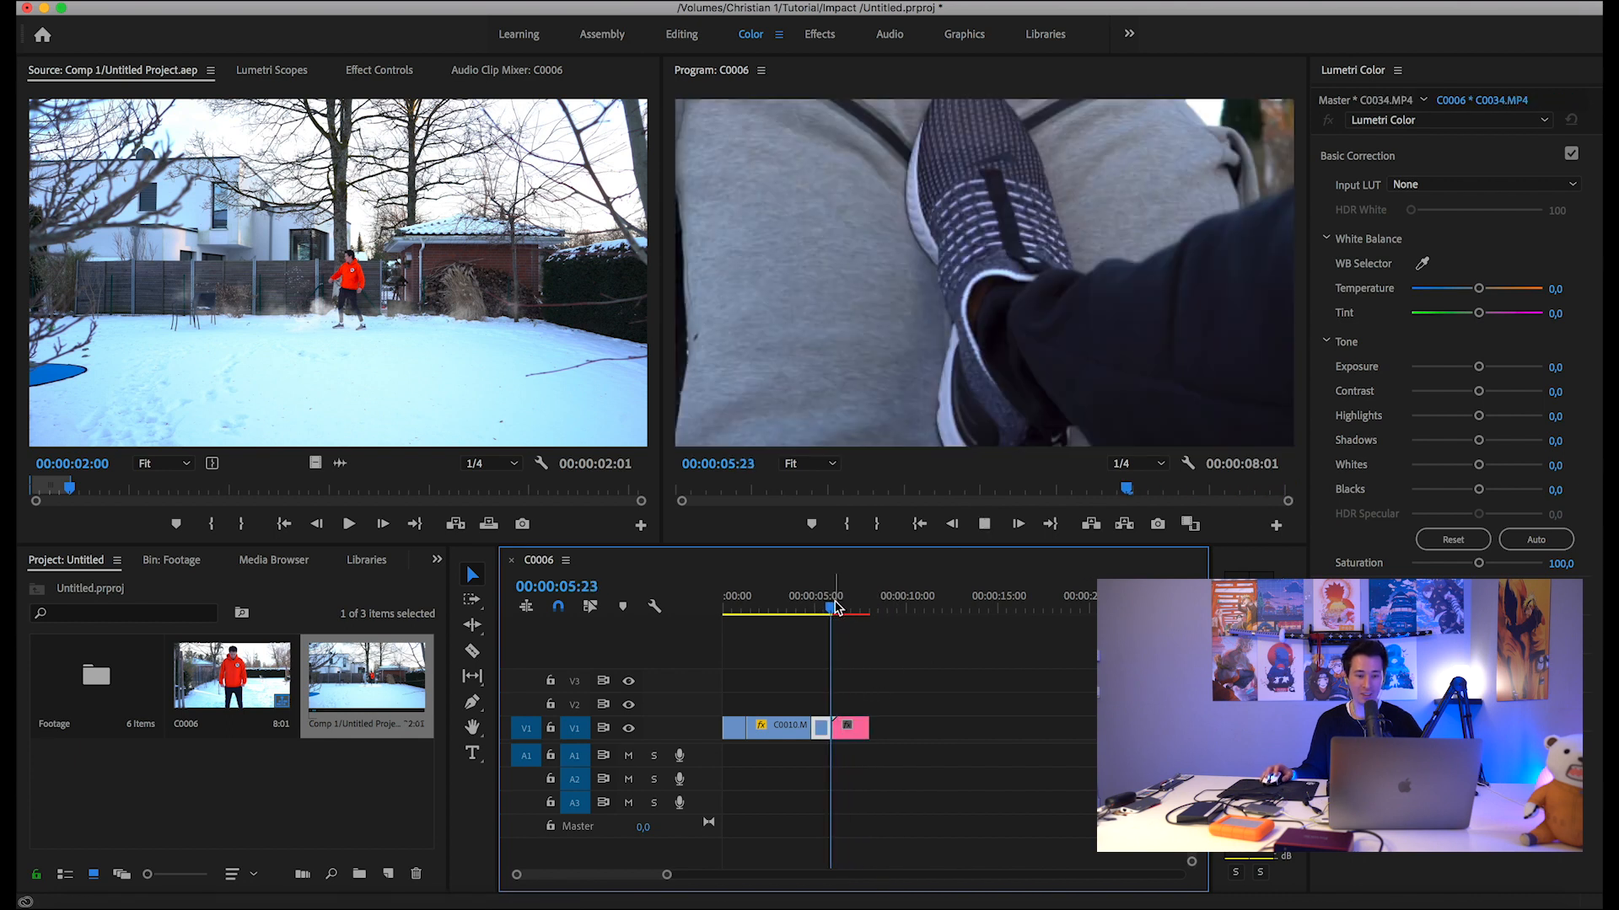
key("space")
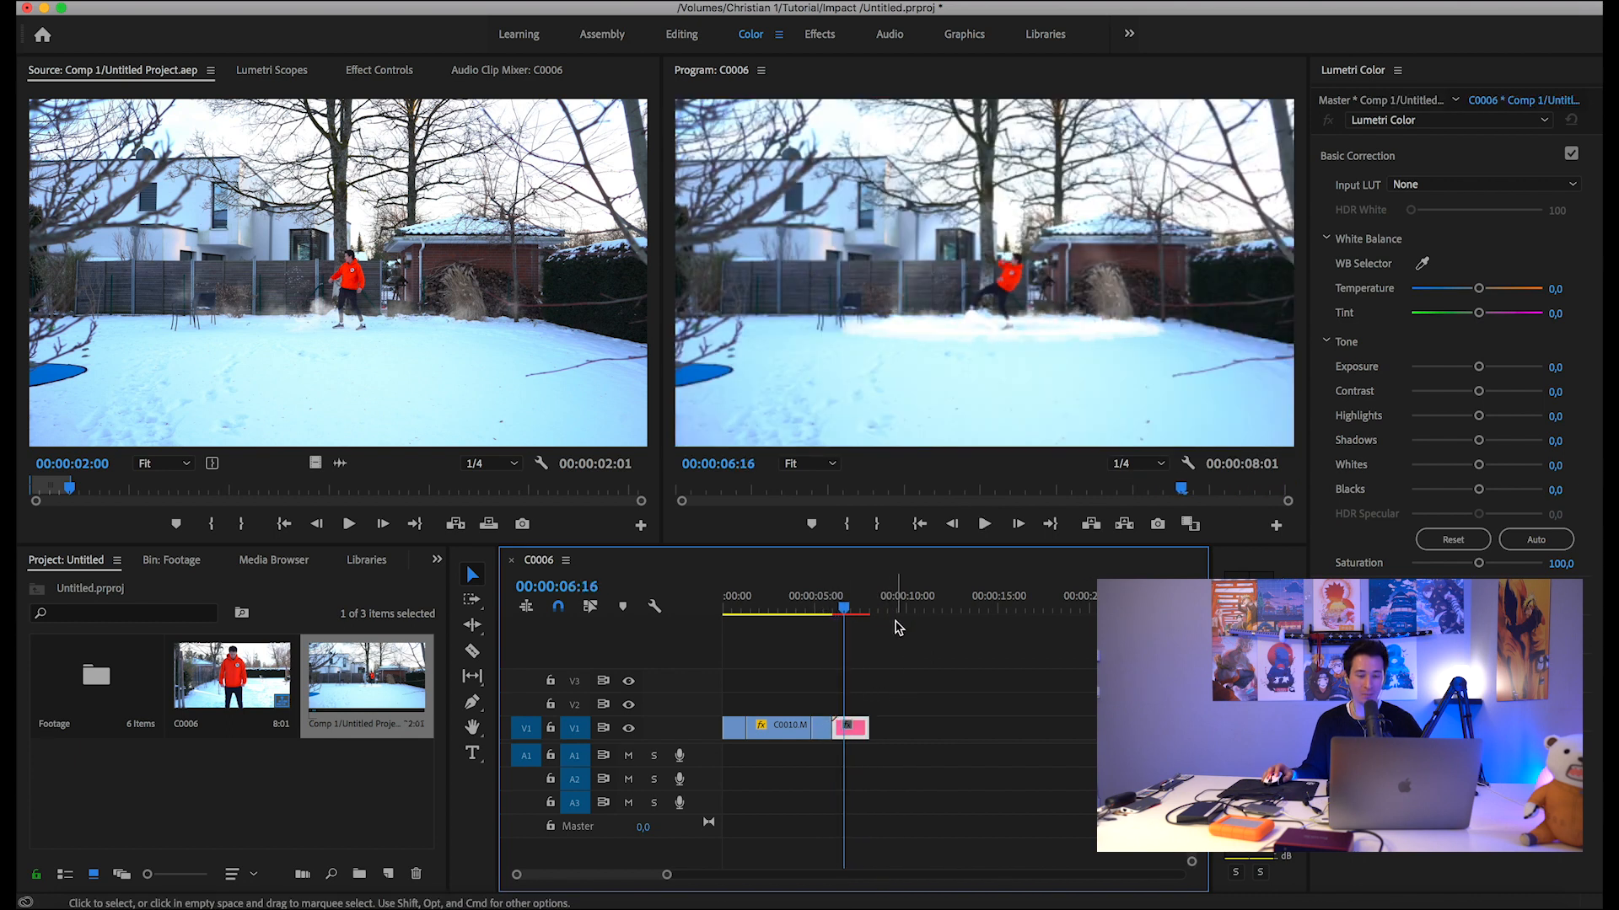
left_click(836, 605)
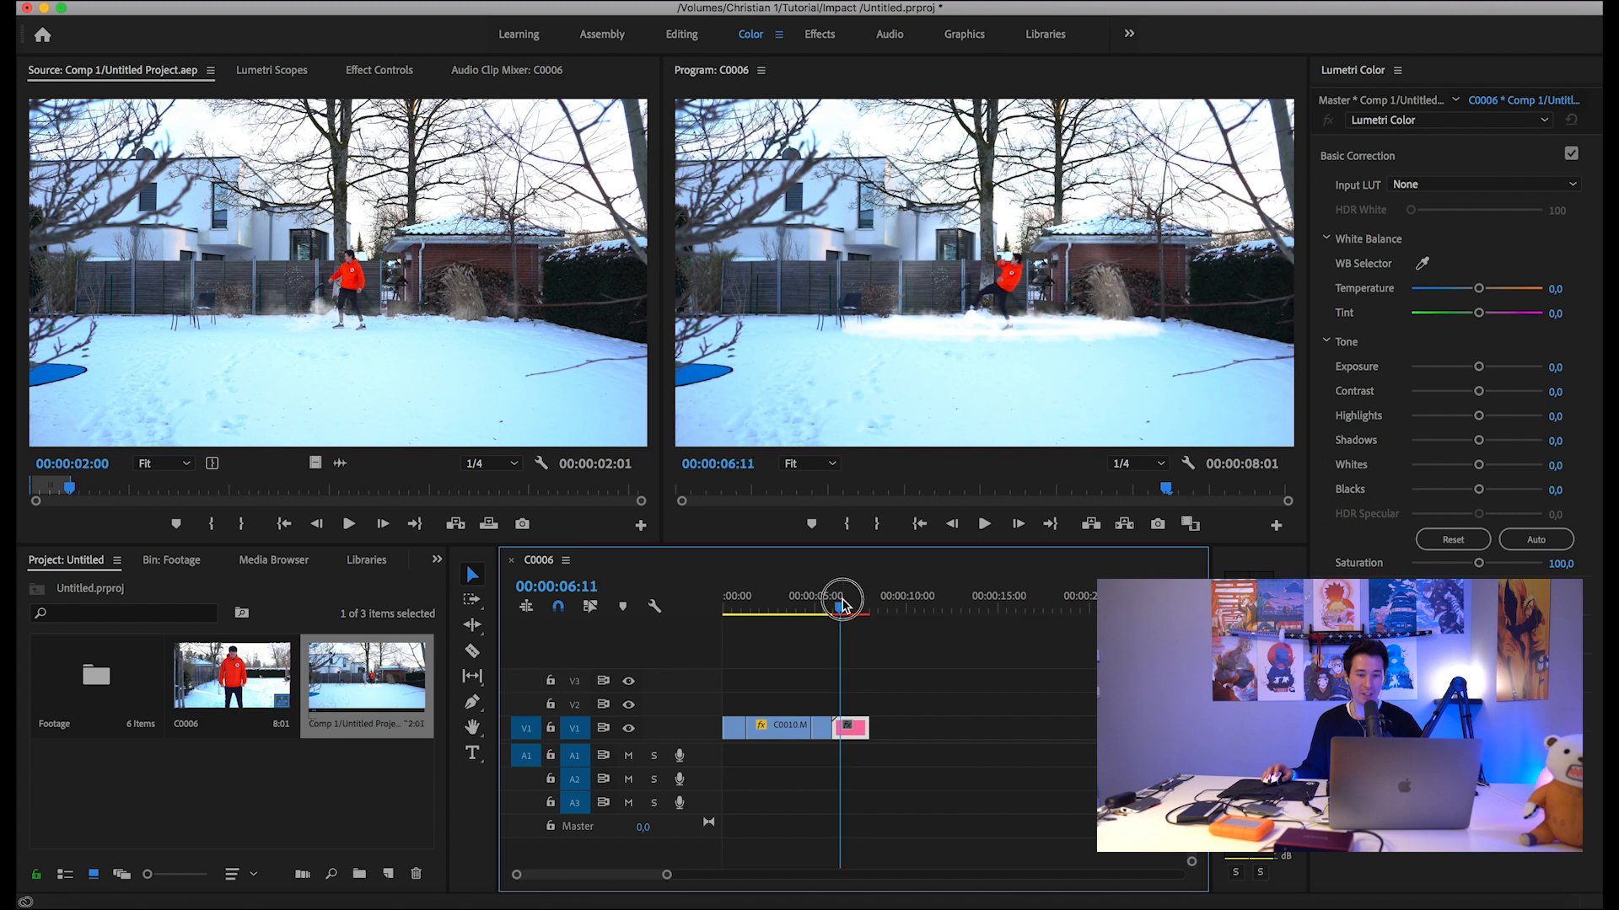
left_click(840, 606)
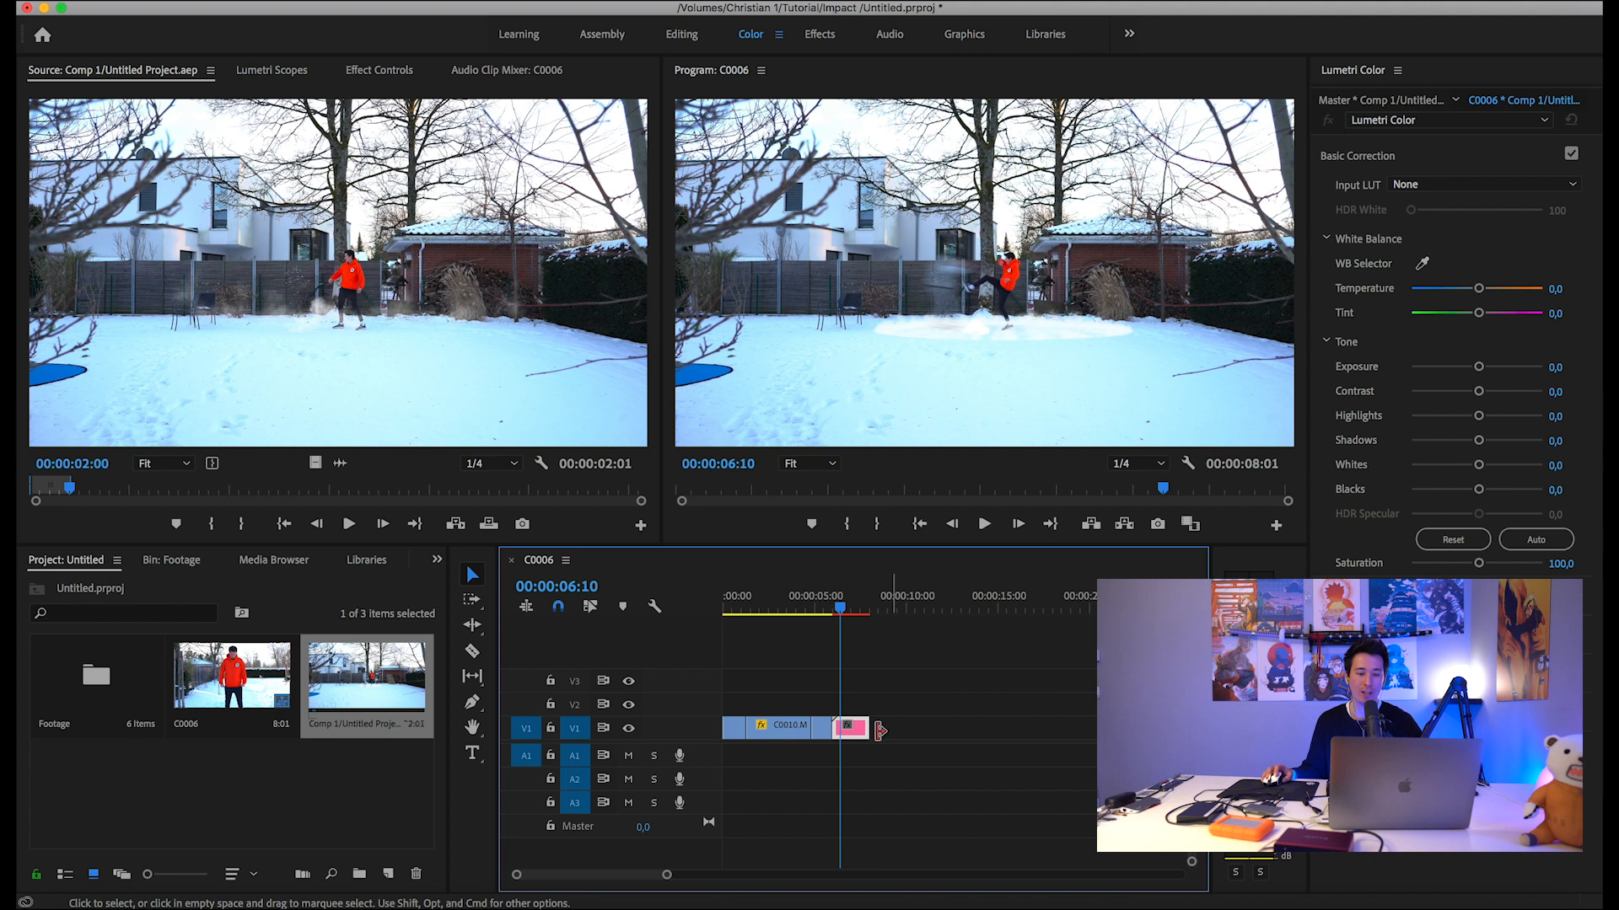
left_click(827, 602)
mouse_move(827, 600)
left_mouse_down()
mouse_move(805, 605)
mouse_move(824, 605)
left_mouse_up()
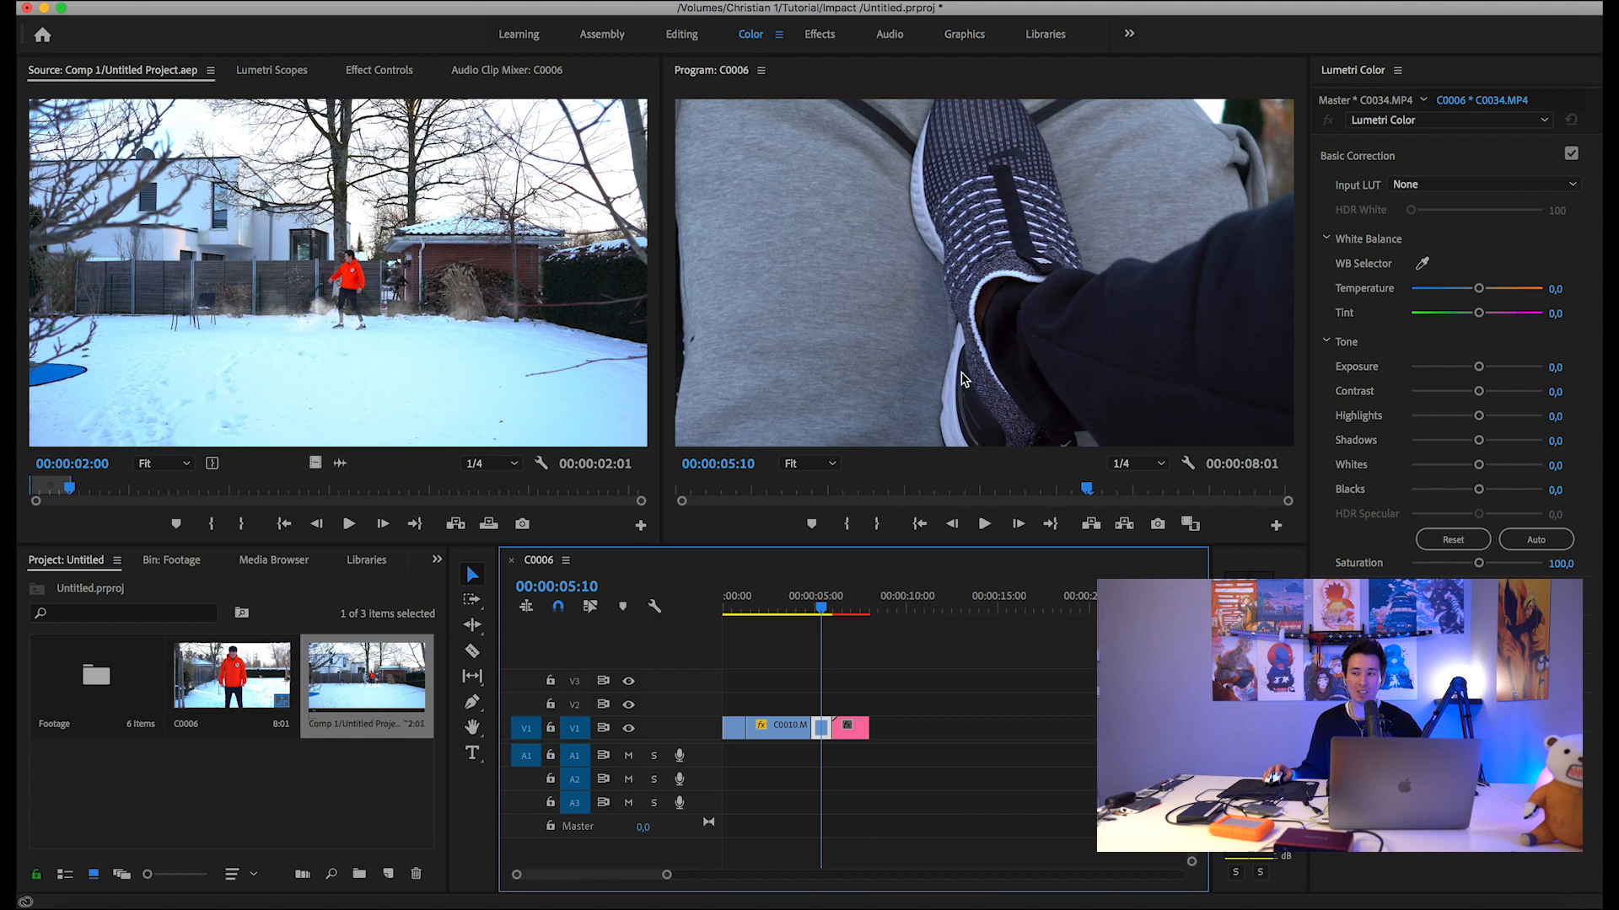
Replay the sequence from the start and park the playhead at 00:00:06:21 in the Comp 1 clip.
left_click_drag(831, 602, 698, 588)
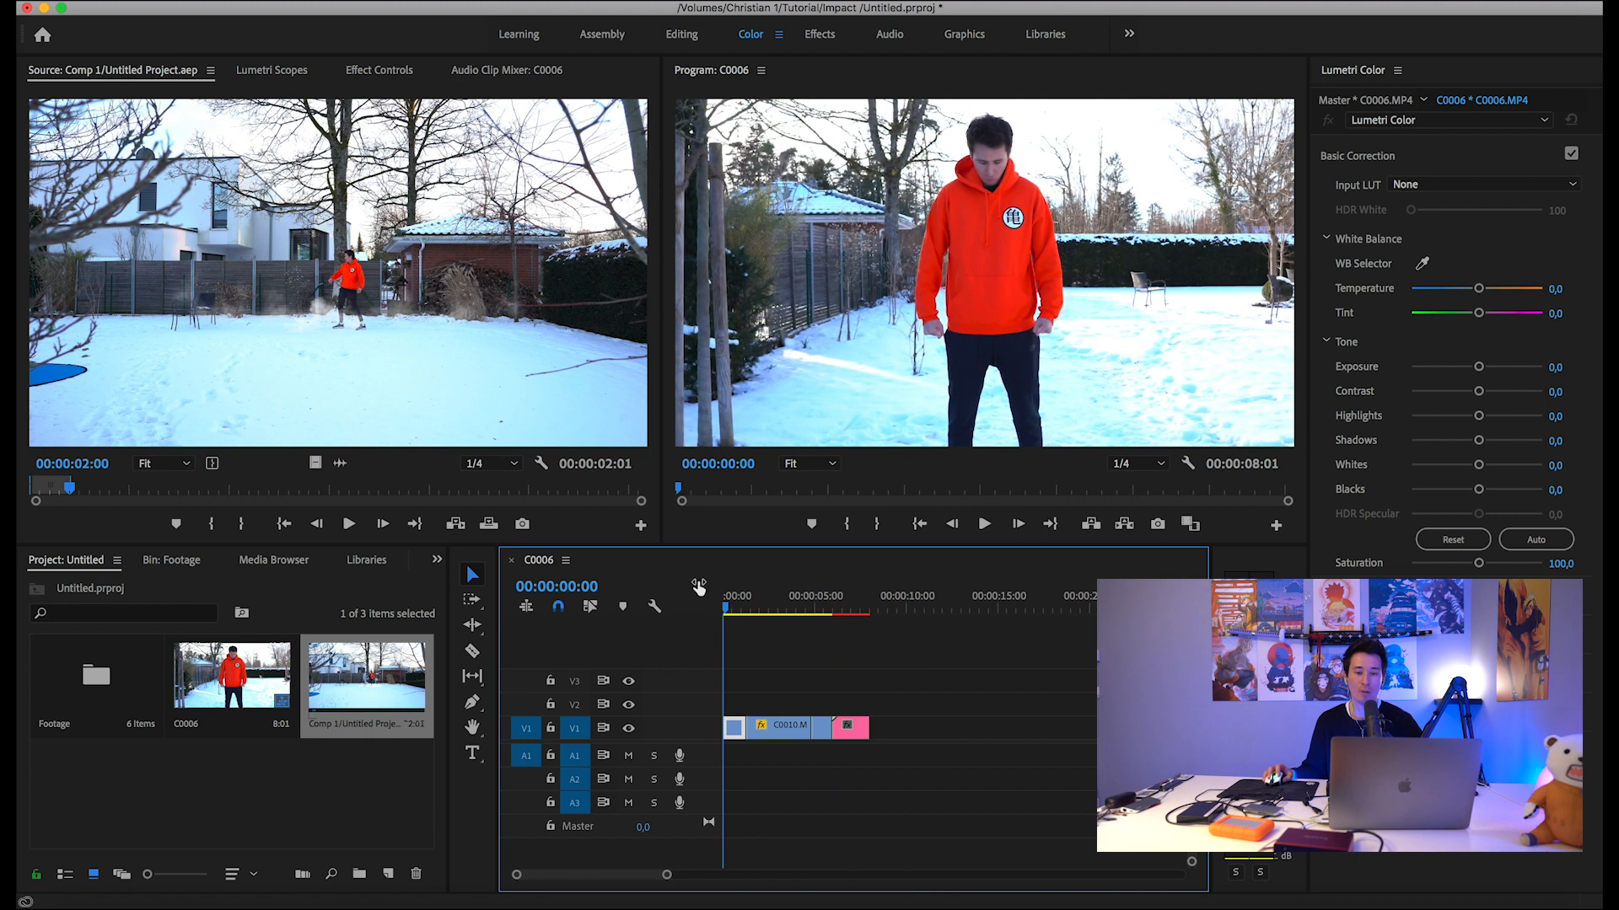
key("space")
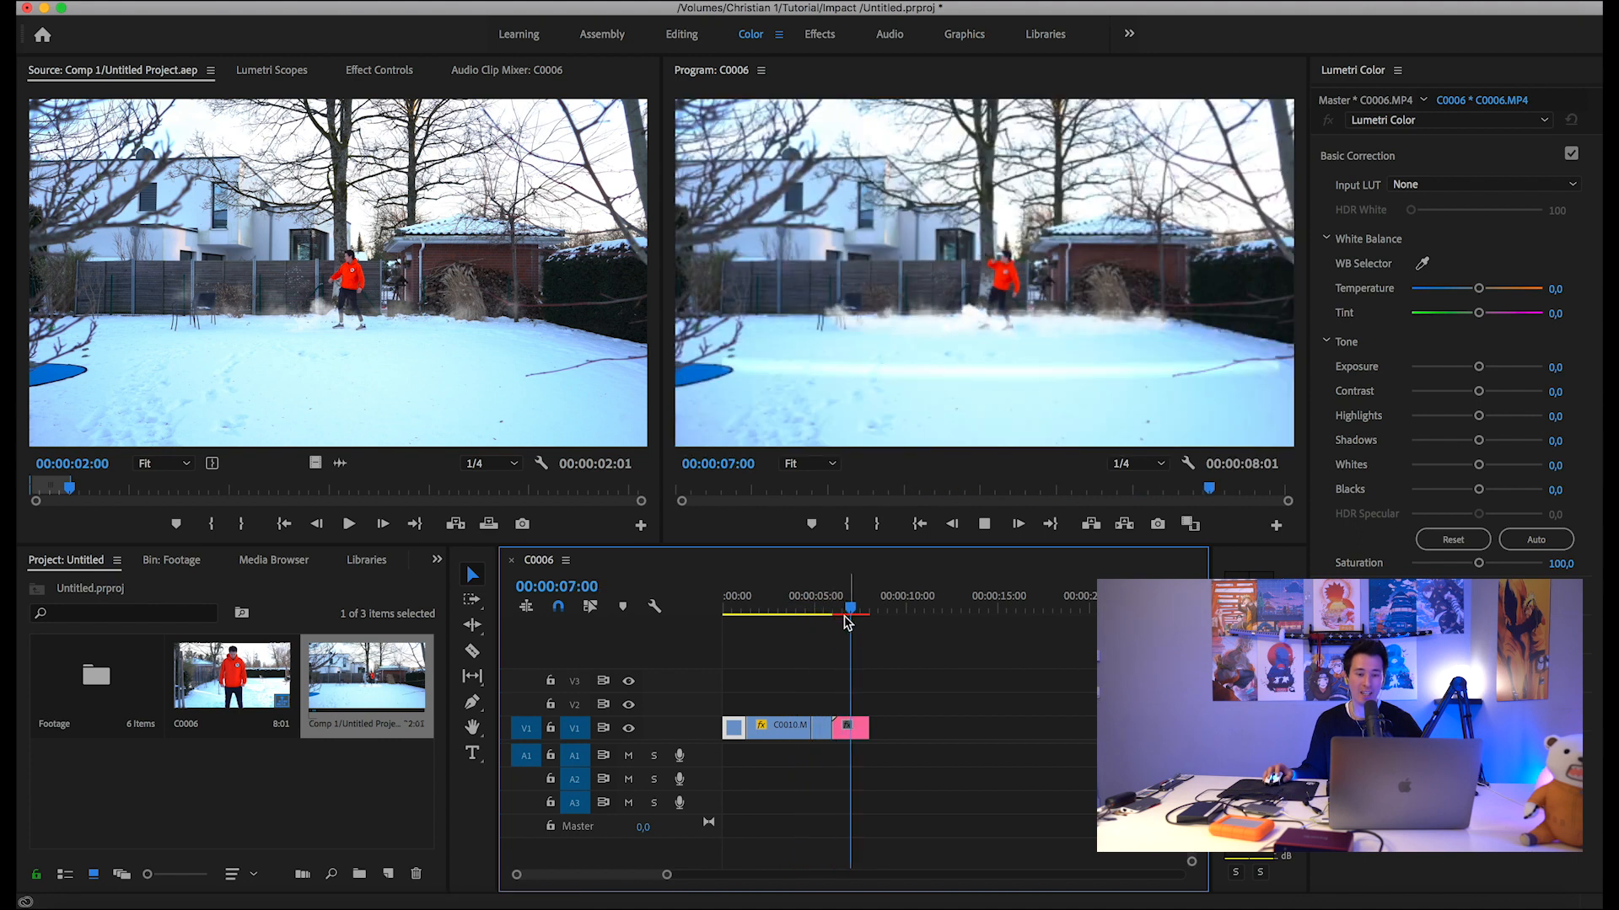
mouse_move(861, 615)
left_mouse_down()
mouse_move(824, 601)
mouse_move(847, 604)
left_mouse_up()
Open the sky clip C0071.MP4 from the Footage bin in the source monitor and view it at 03:58:20:16.
left_click(116, 725)
double_click(86, 694)
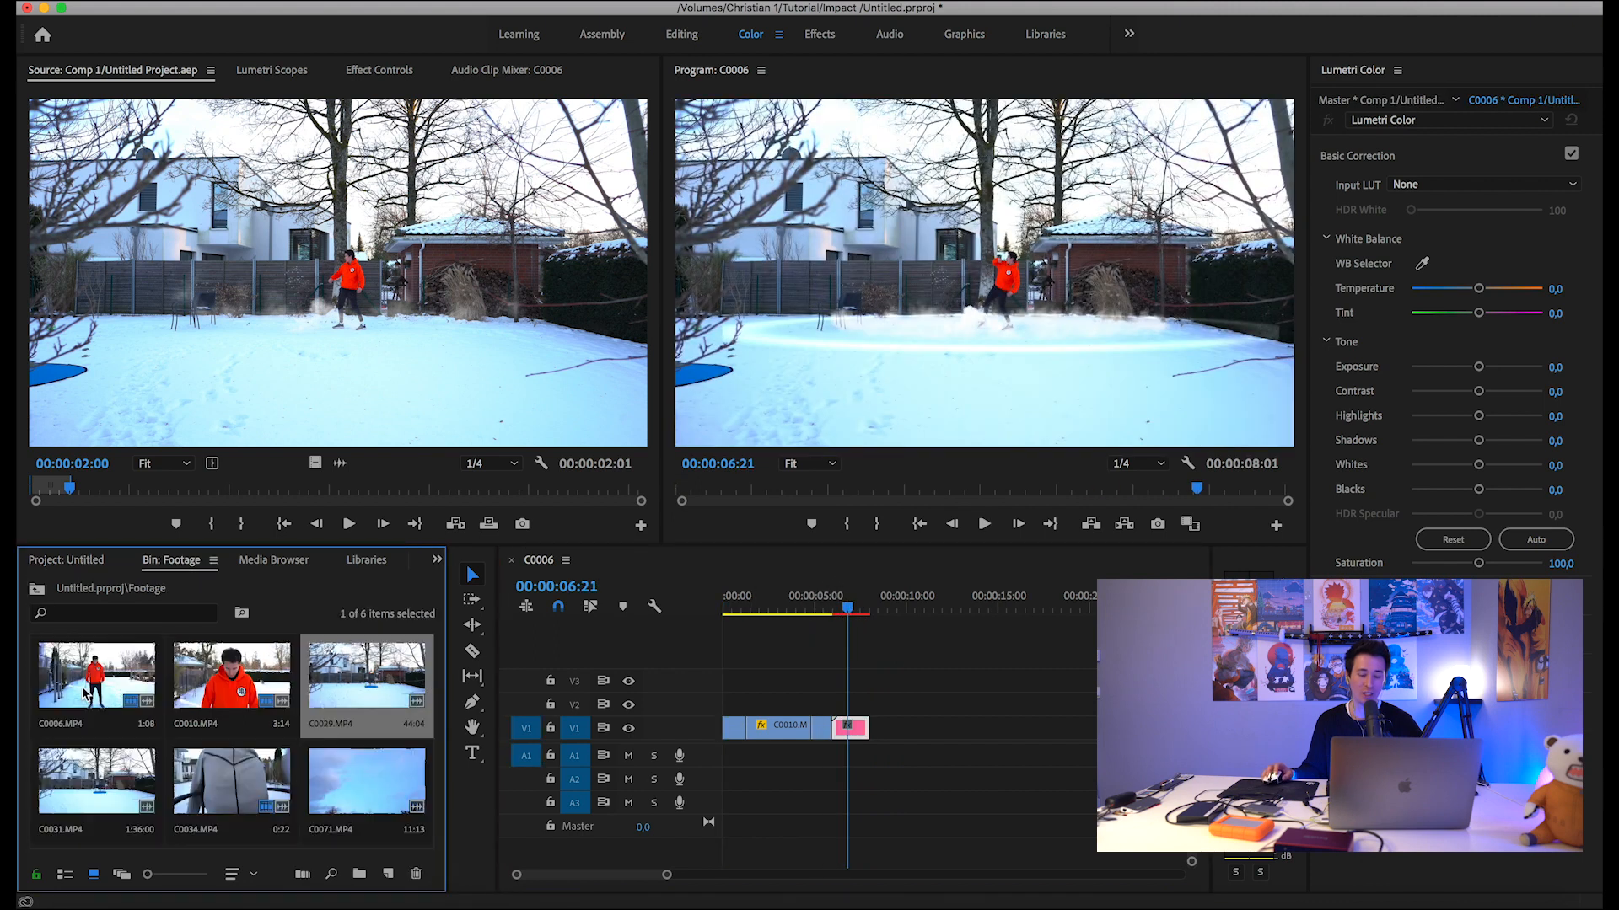
double_click(341, 776)
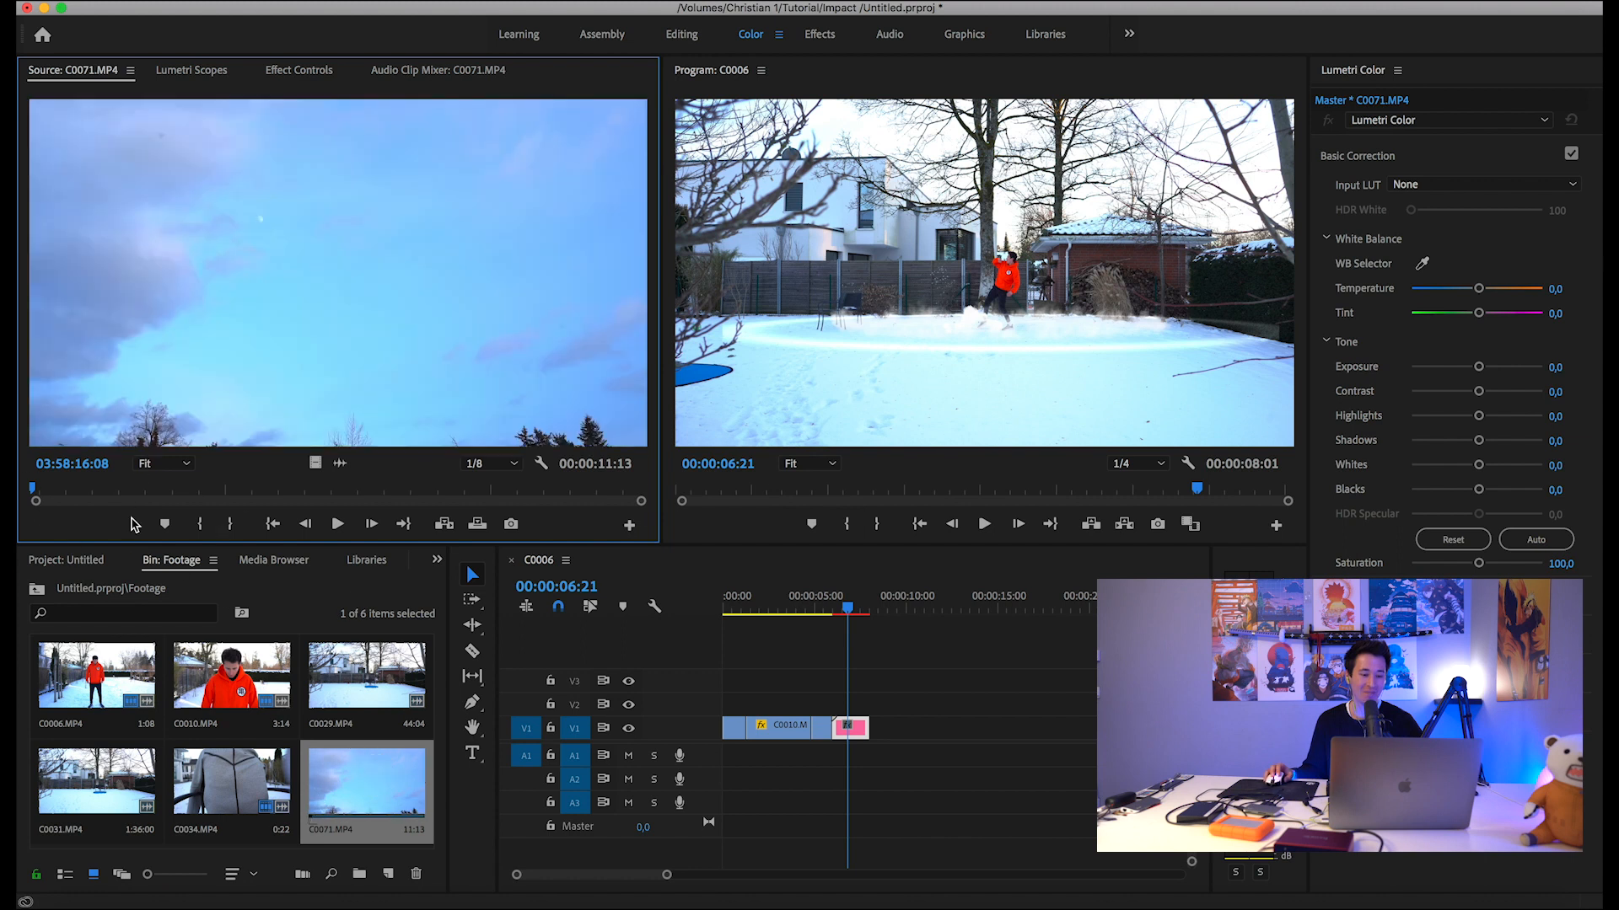
left_click(259, 489)
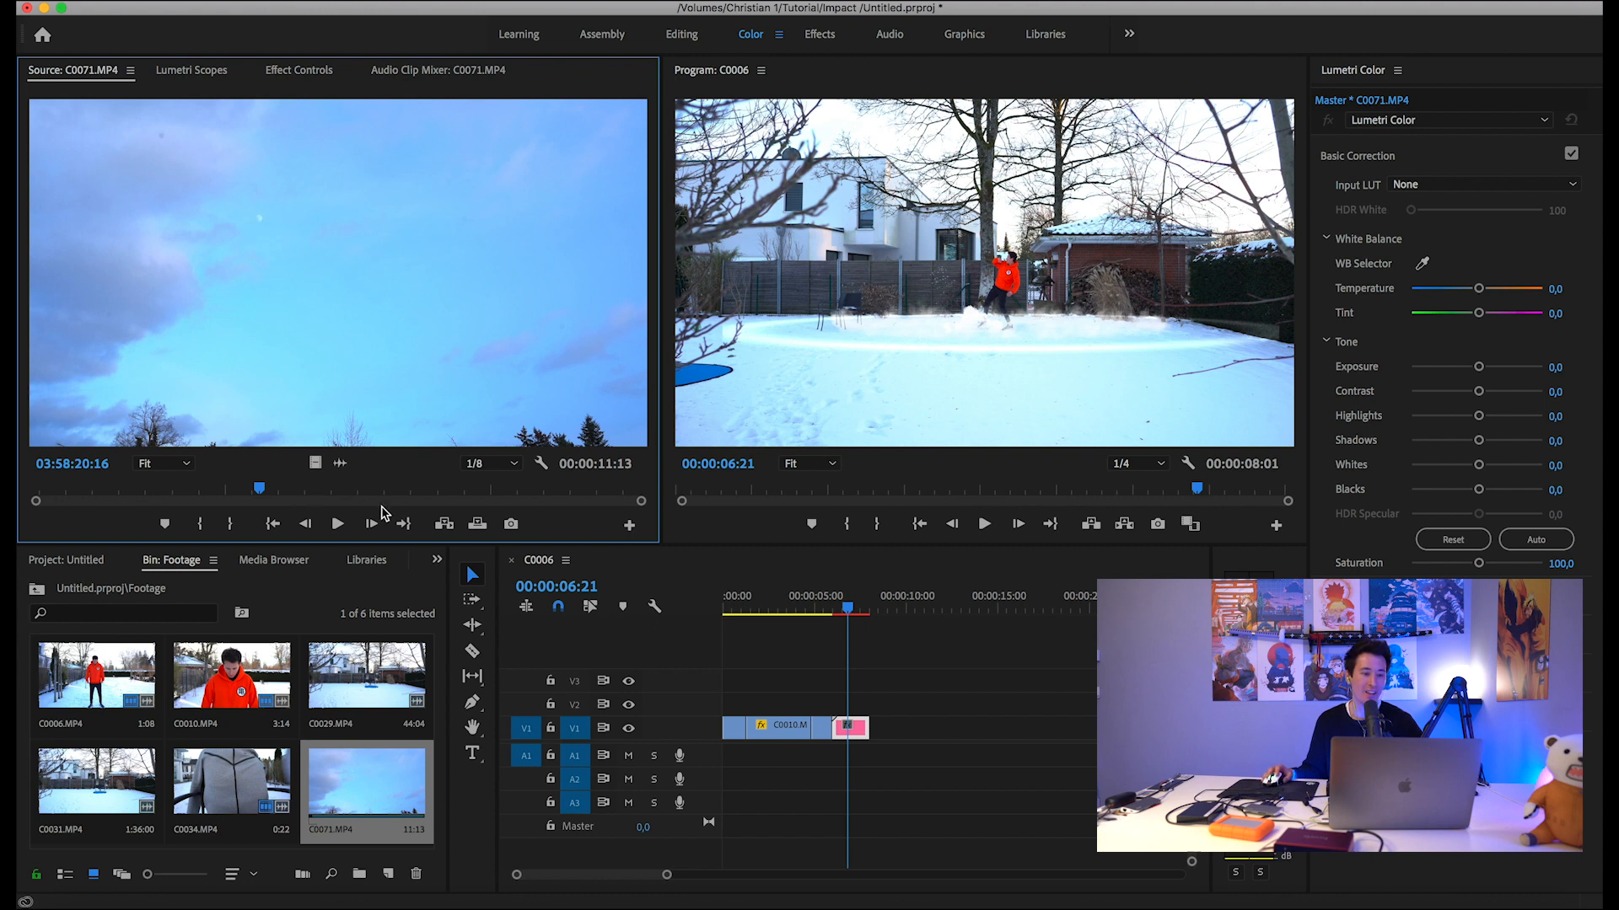
Switch to After Effects, duplicate Comp 1 as Comp 2, open the duplicate and delete all its layers.
left_click(682, 905)
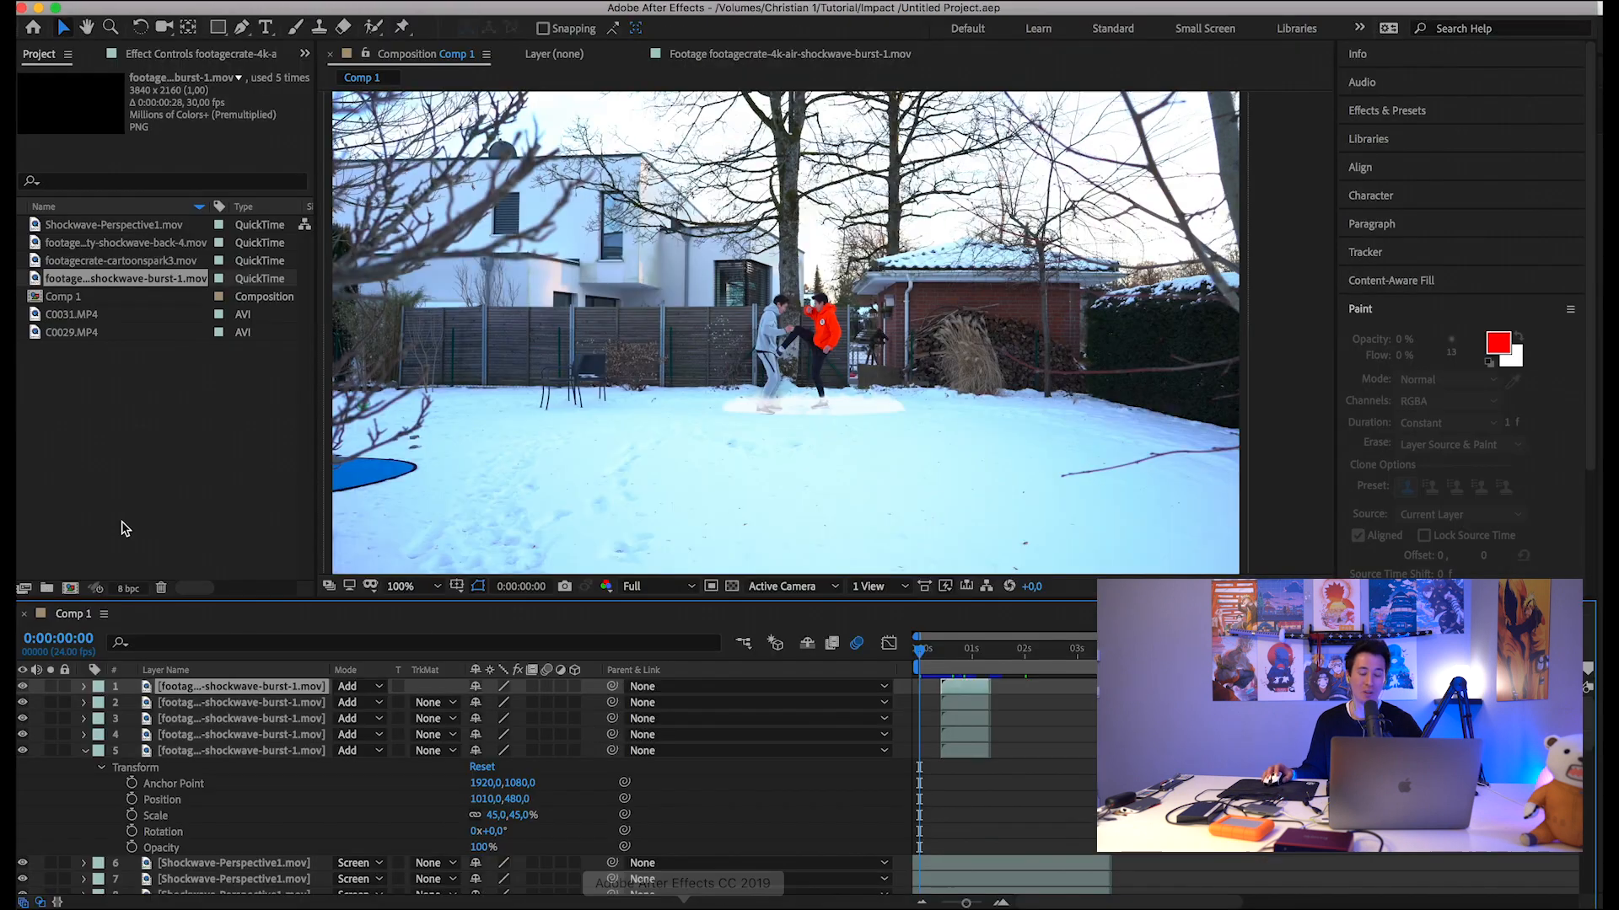
left_click(65, 302)
key("super+d")
double_click(41, 303)
left_click(211, 690)
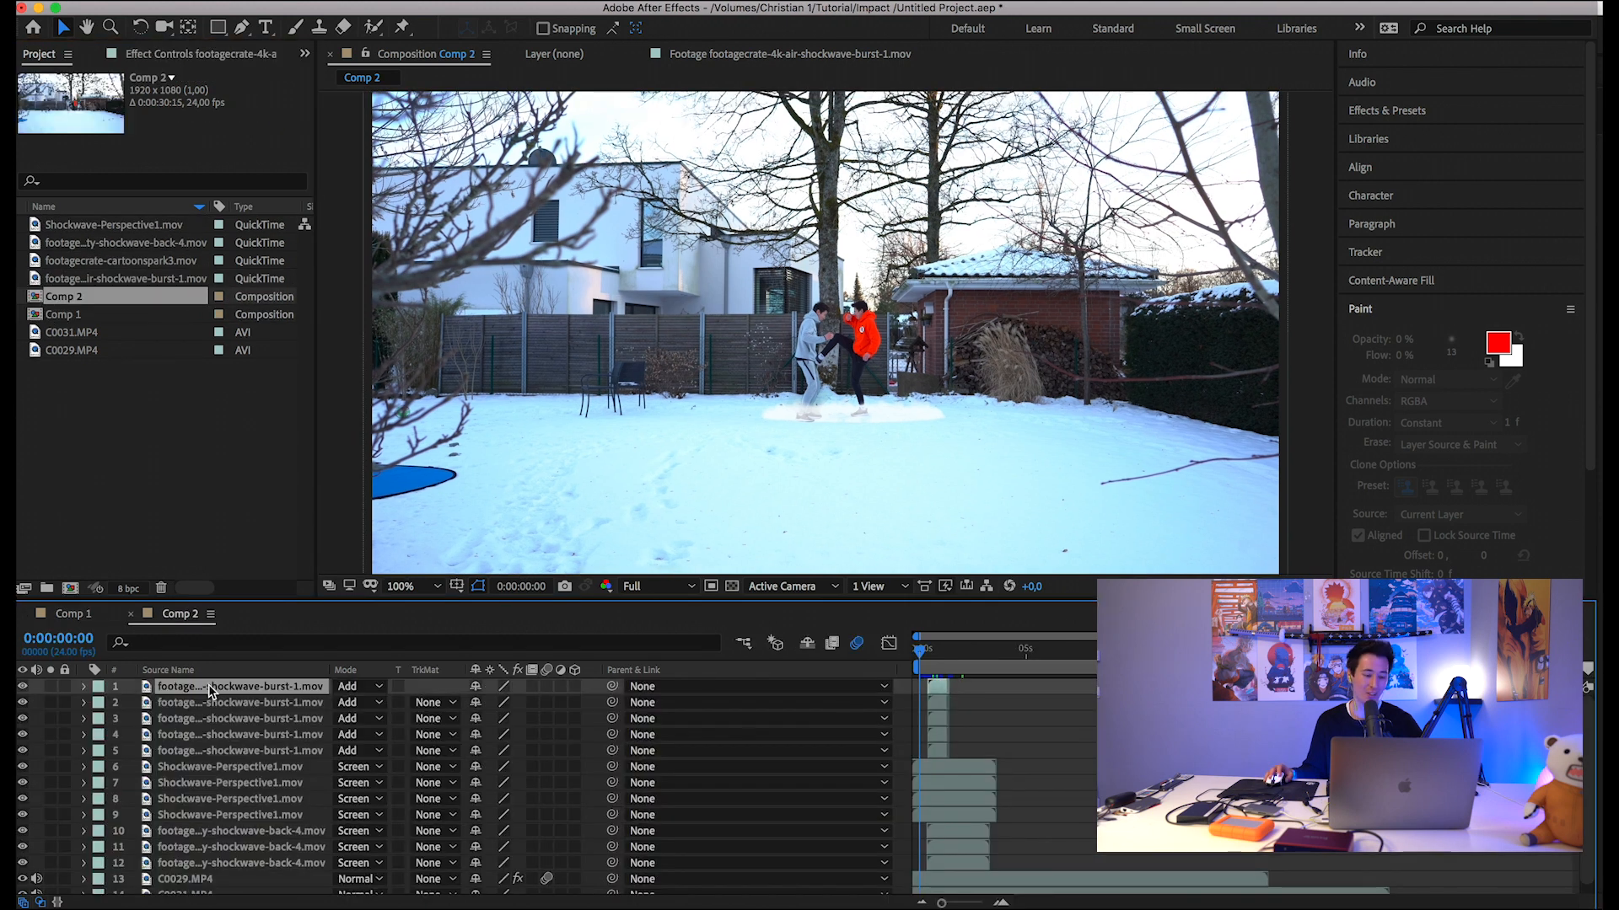
left_click(230, 893, "shift")
key("Delete")
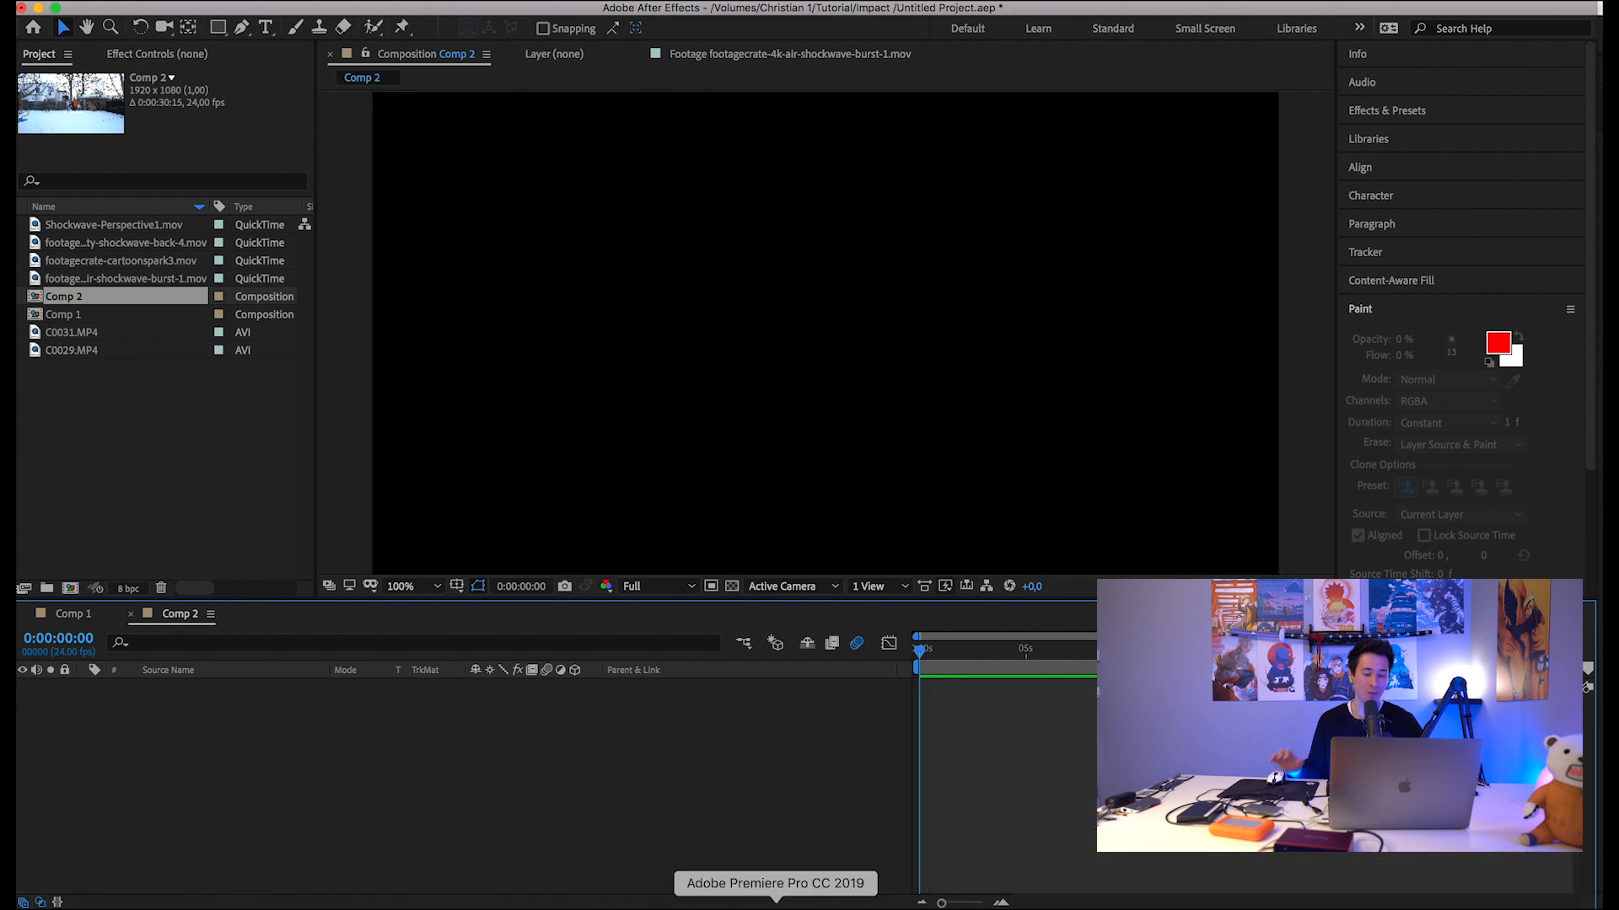
Reveal C0071.MP4 in Finder from Premiere Pro, then add the file as a layer to Comp 2 in After Effects.
left_click(770, 903)
right_click(366, 779)
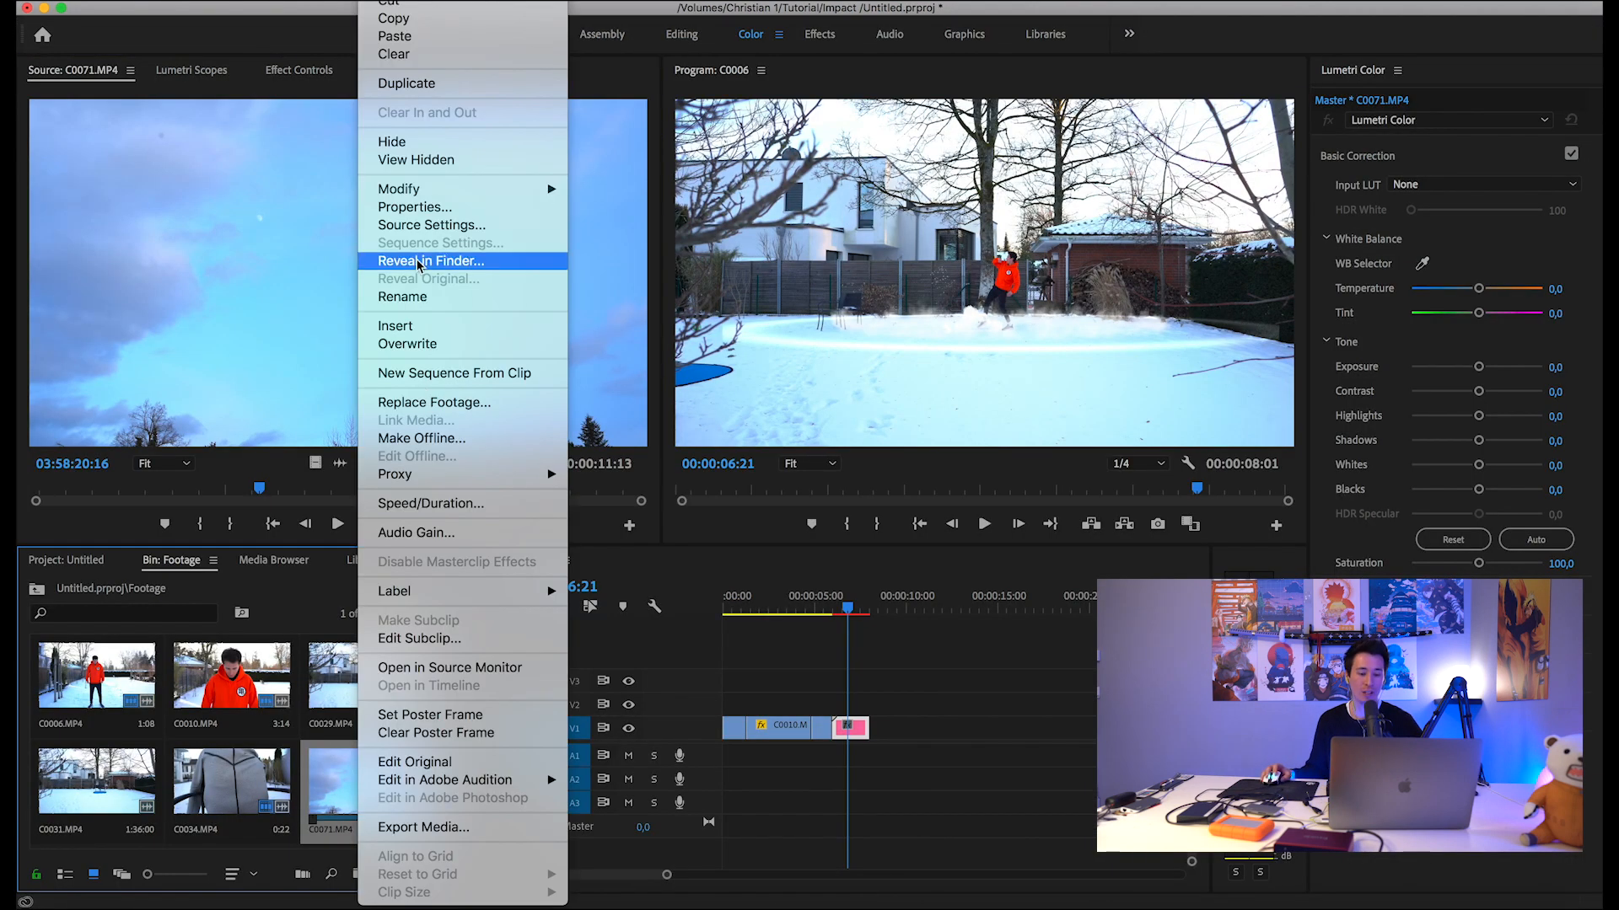
left_click(456, 263)
left_click(683, 902)
left_click(73, 900)
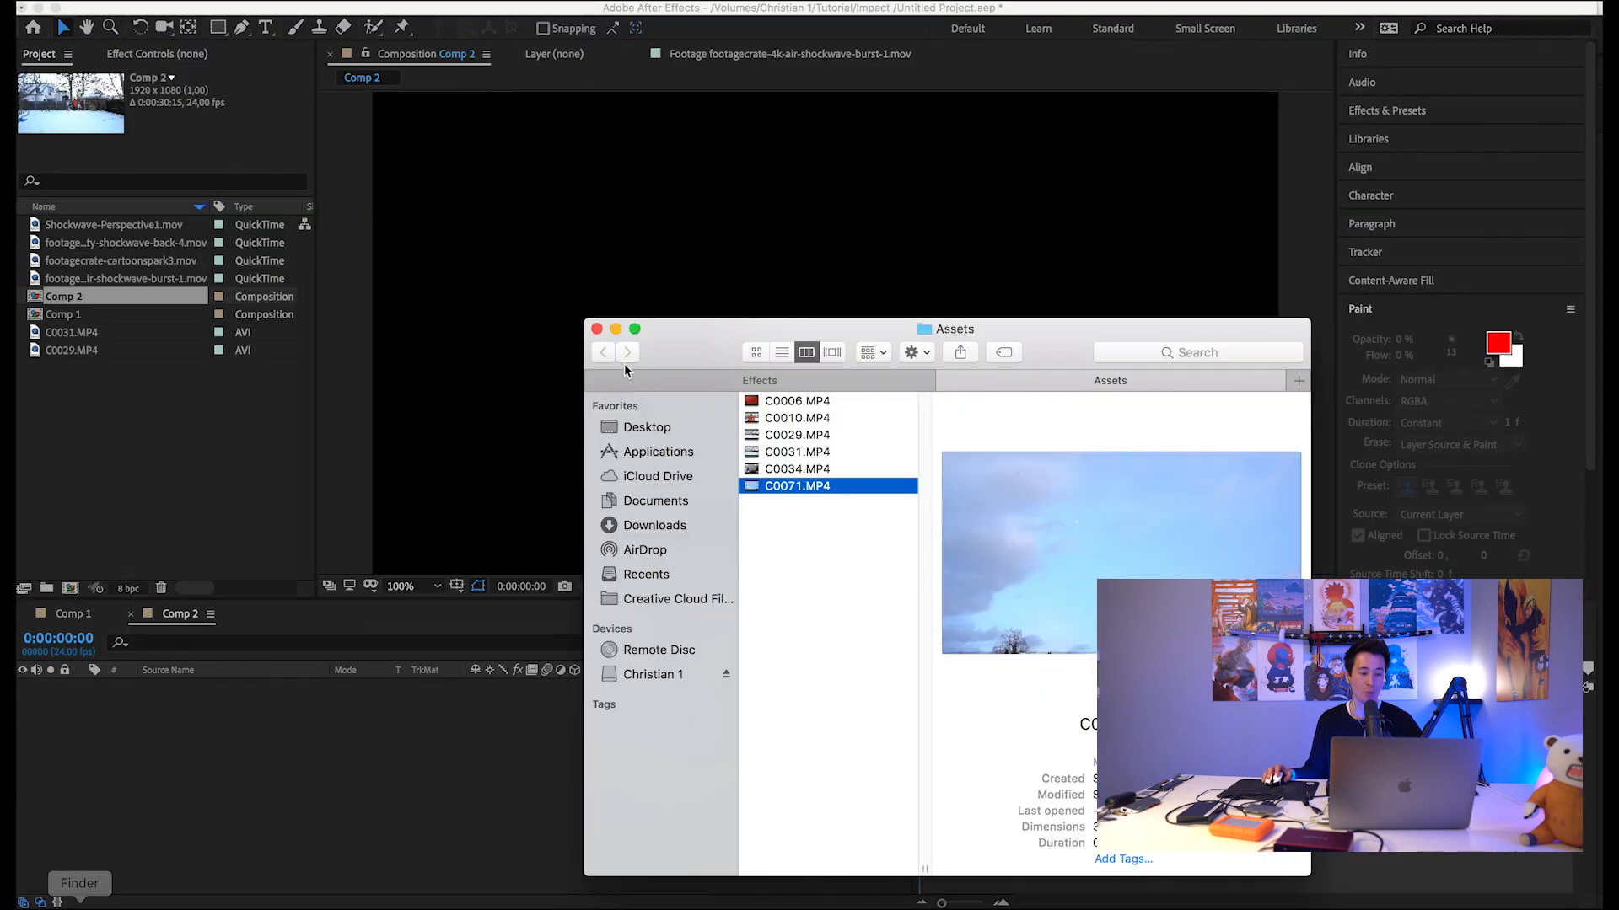
left_click_drag(796, 487, 321, 806)
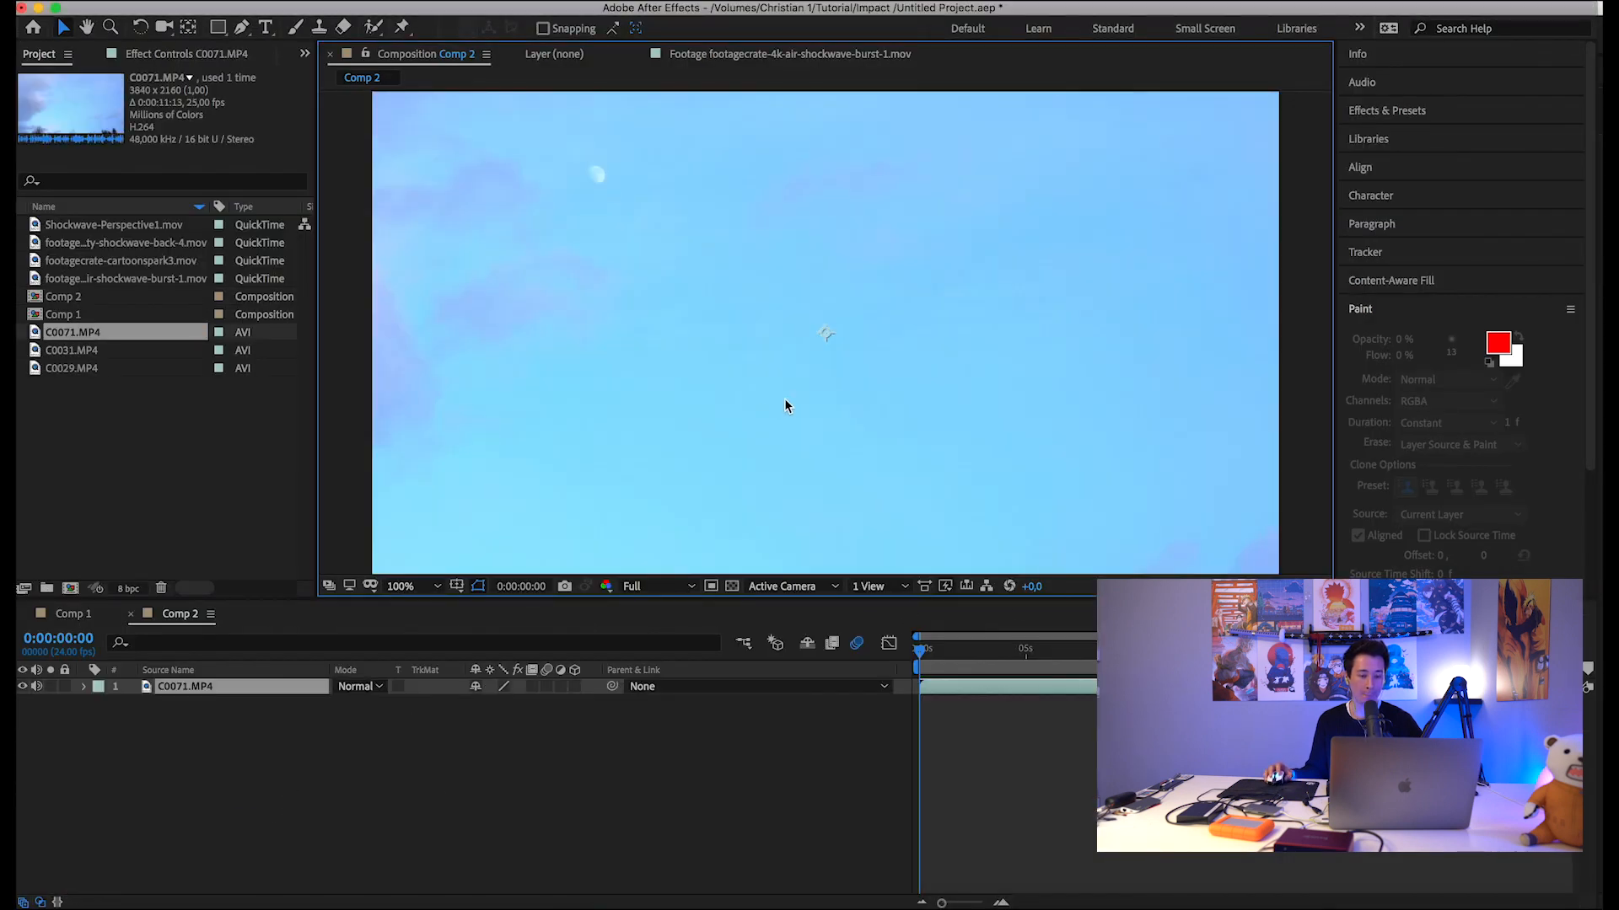
Scale the C0071.MP4 layer to 274% and position it at 2214, 1334, with the moon near the middle of the frame.
left_click(84, 687)
left_click(101, 703)
left_click_drag(499, 735, 961, 748)
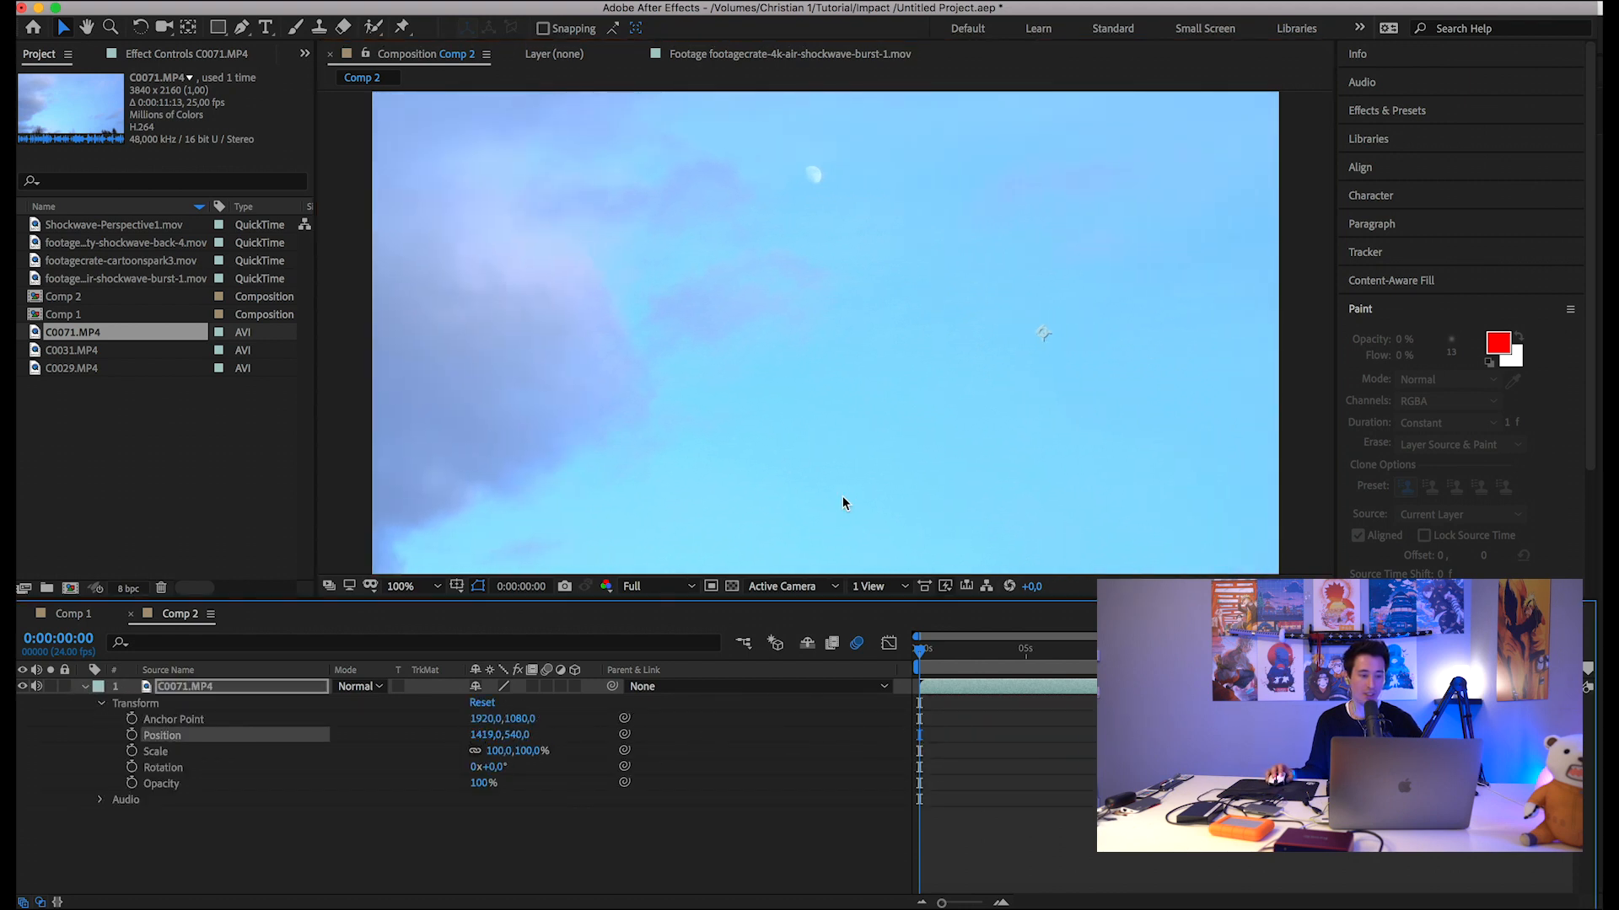
key("comma")
left_click_drag(516, 735, 780, 748)
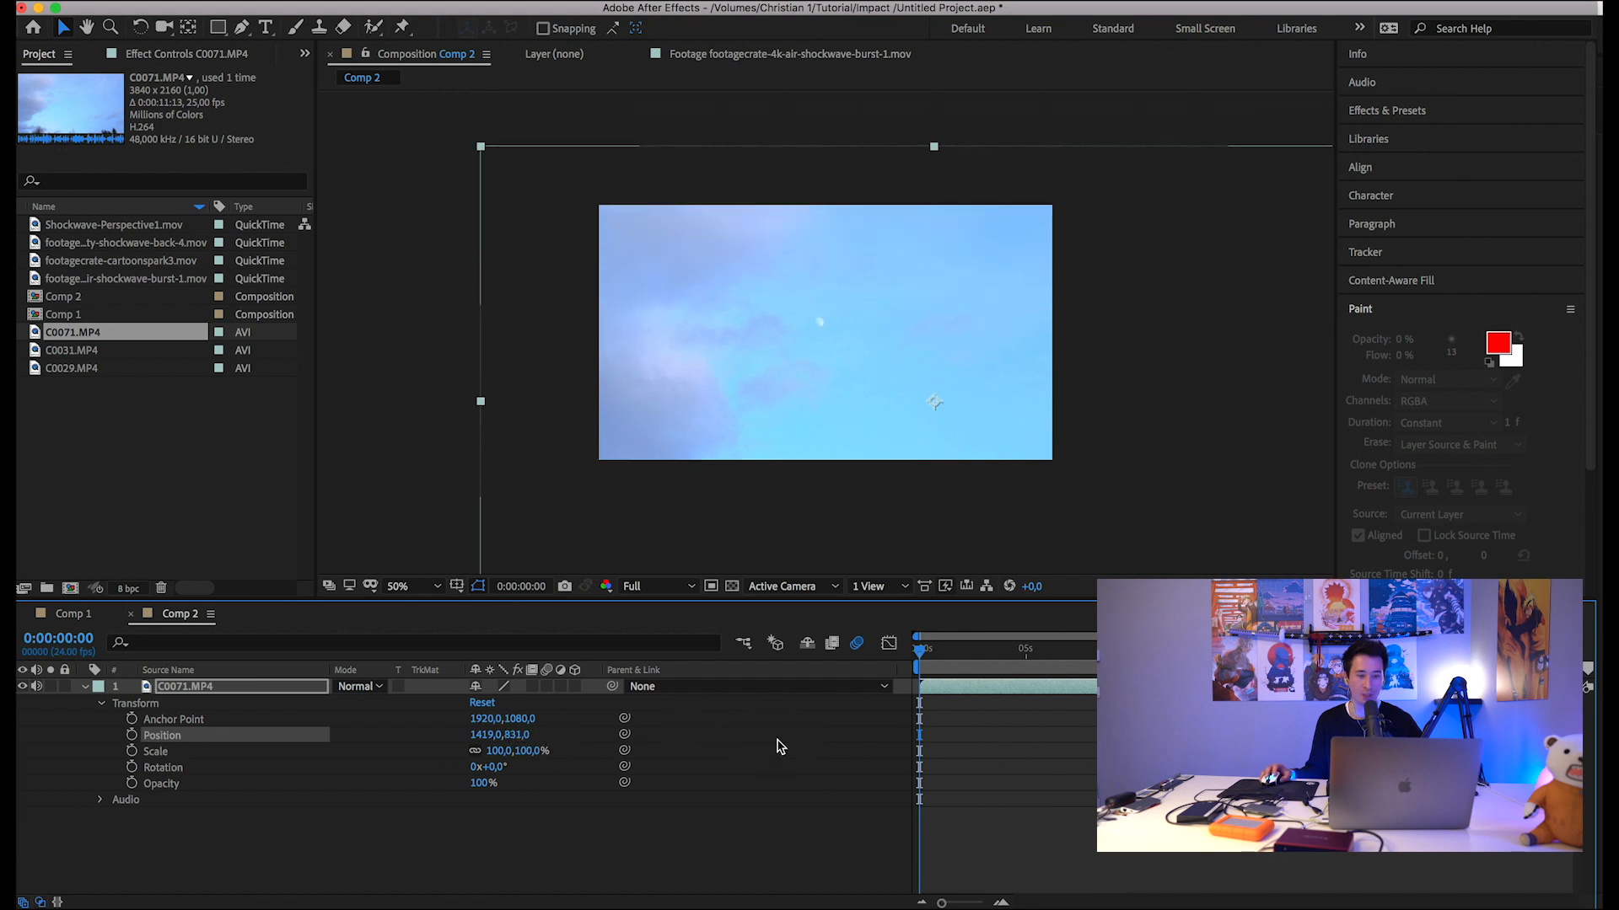
left_click_drag(506, 760, 632, 748)
left_click_drag(769, 302, 868, 374)
key("slash")
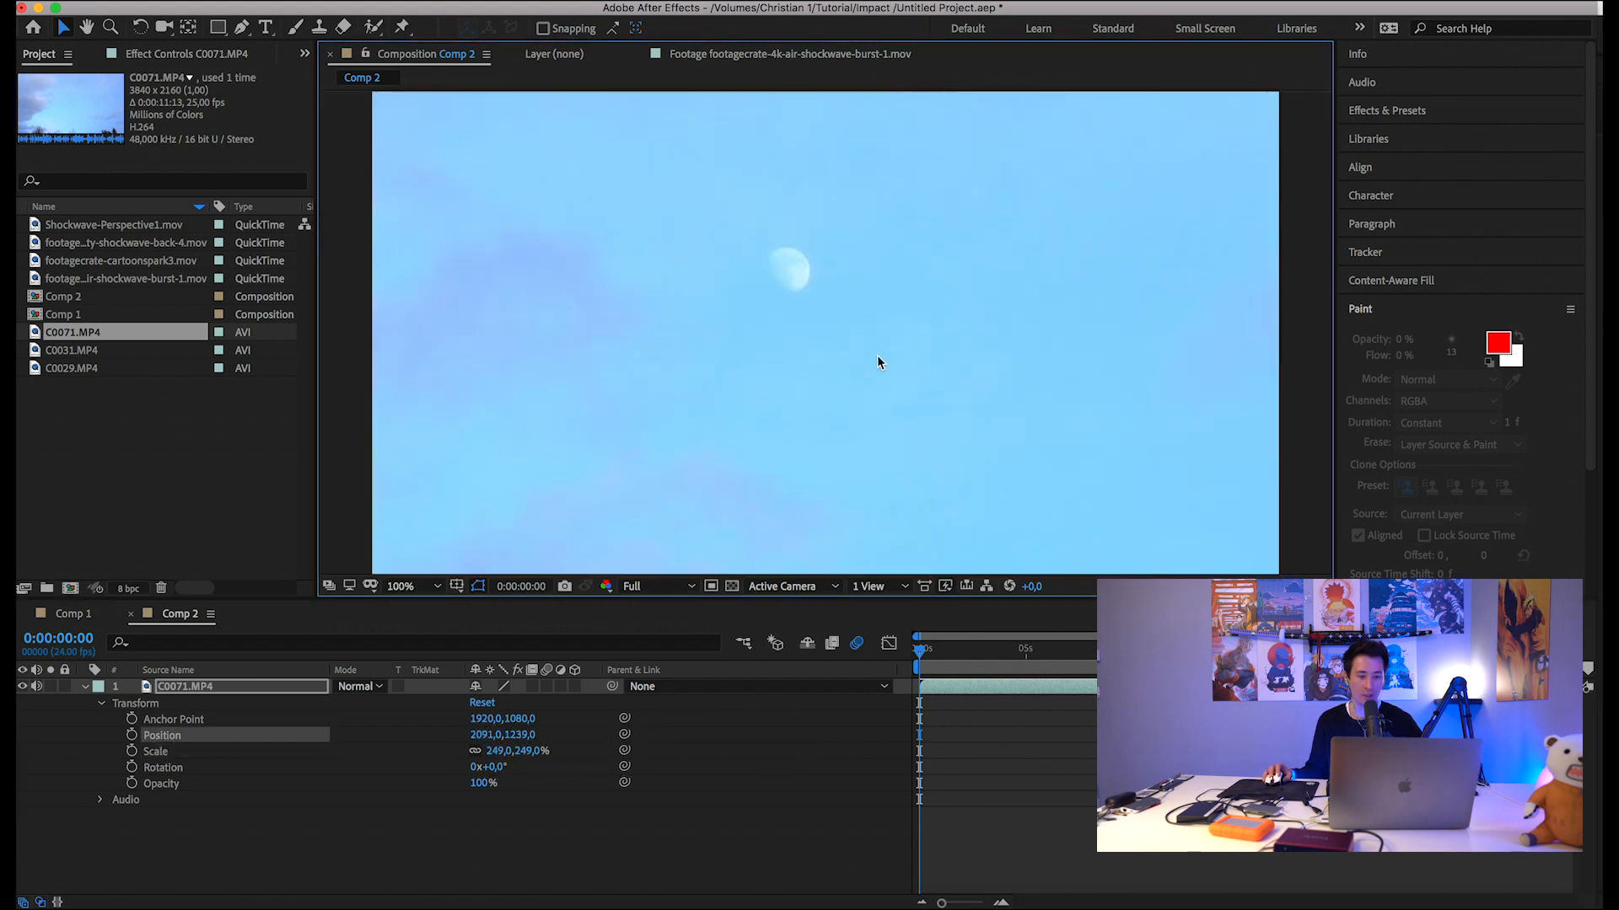
left_click_drag(510, 753, 600, 750)
left_click_drag(691, 314, 917, 460)
key("comma")
left_click_drag(523, 735, 587, 735)
left_click_drag(487, 740, 413, 759)
left_click_drag(812, 339, 692, 255)
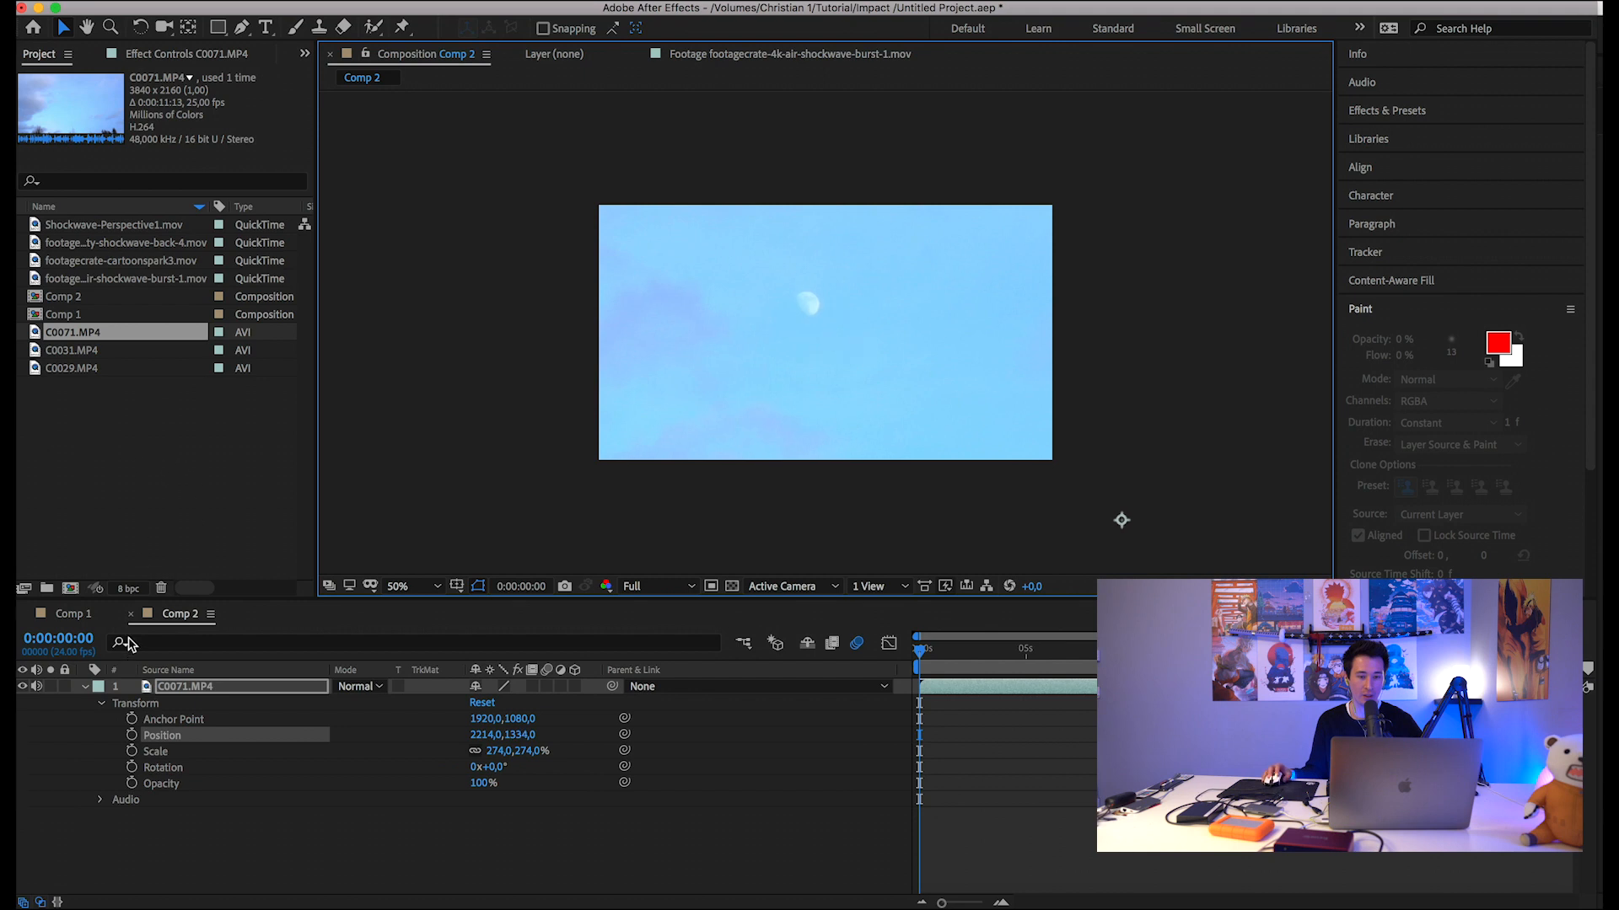
Switch to Finder and look through the Effects folder for a suitable FootageCrate element, then return to After Effects.
left_click(188, 687)
left_click(777, 908)
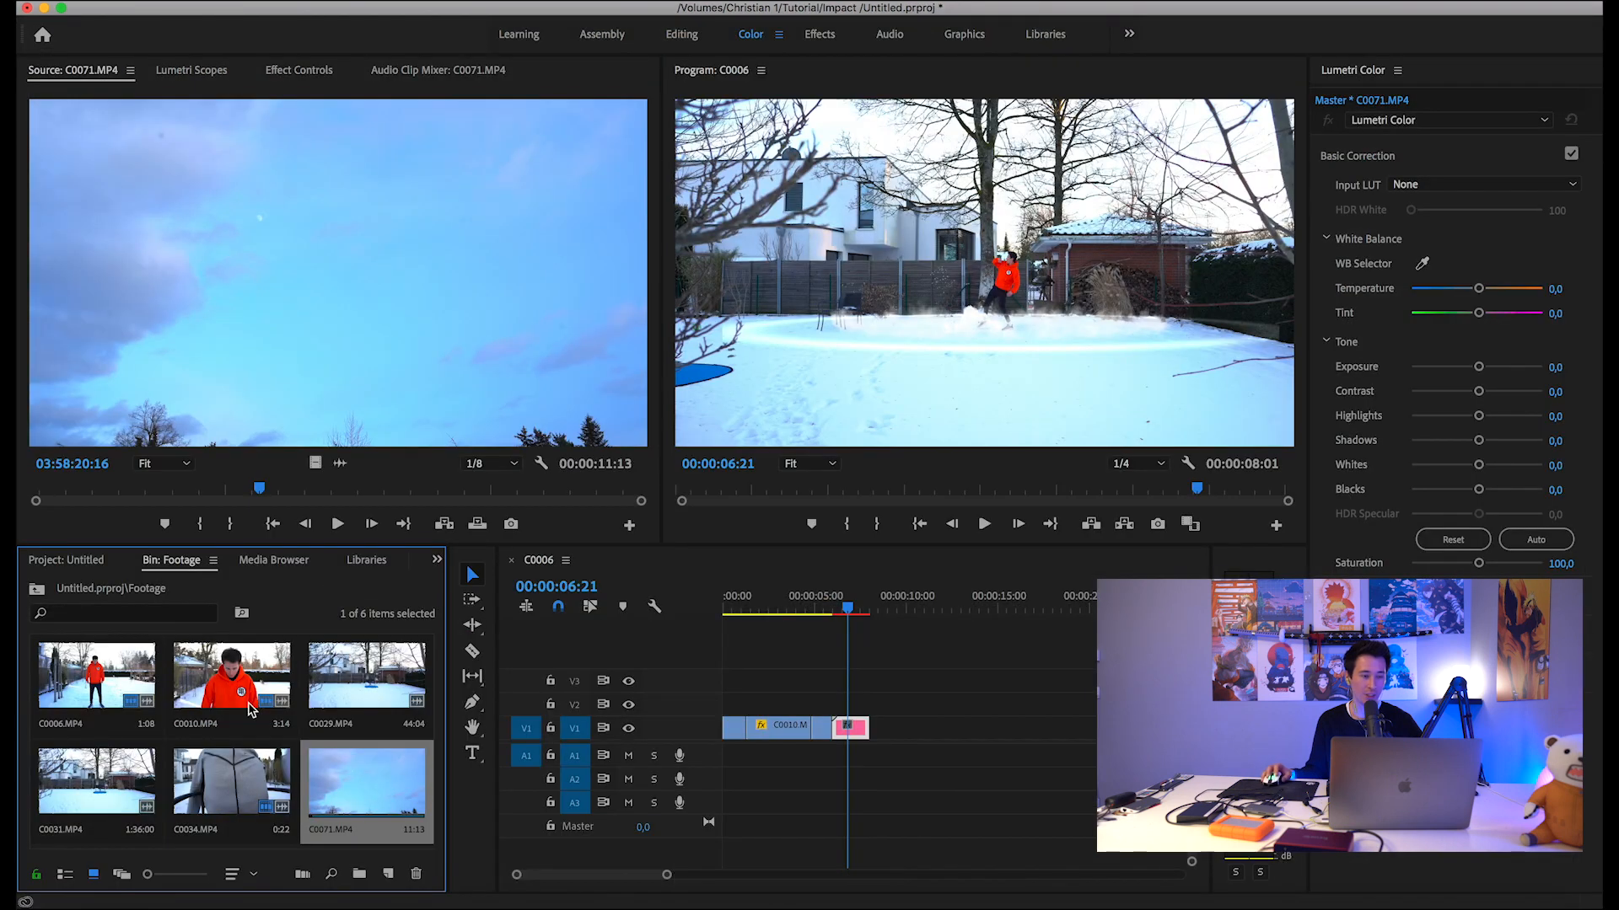
left_click(687, 902)
left_click(76, 902)
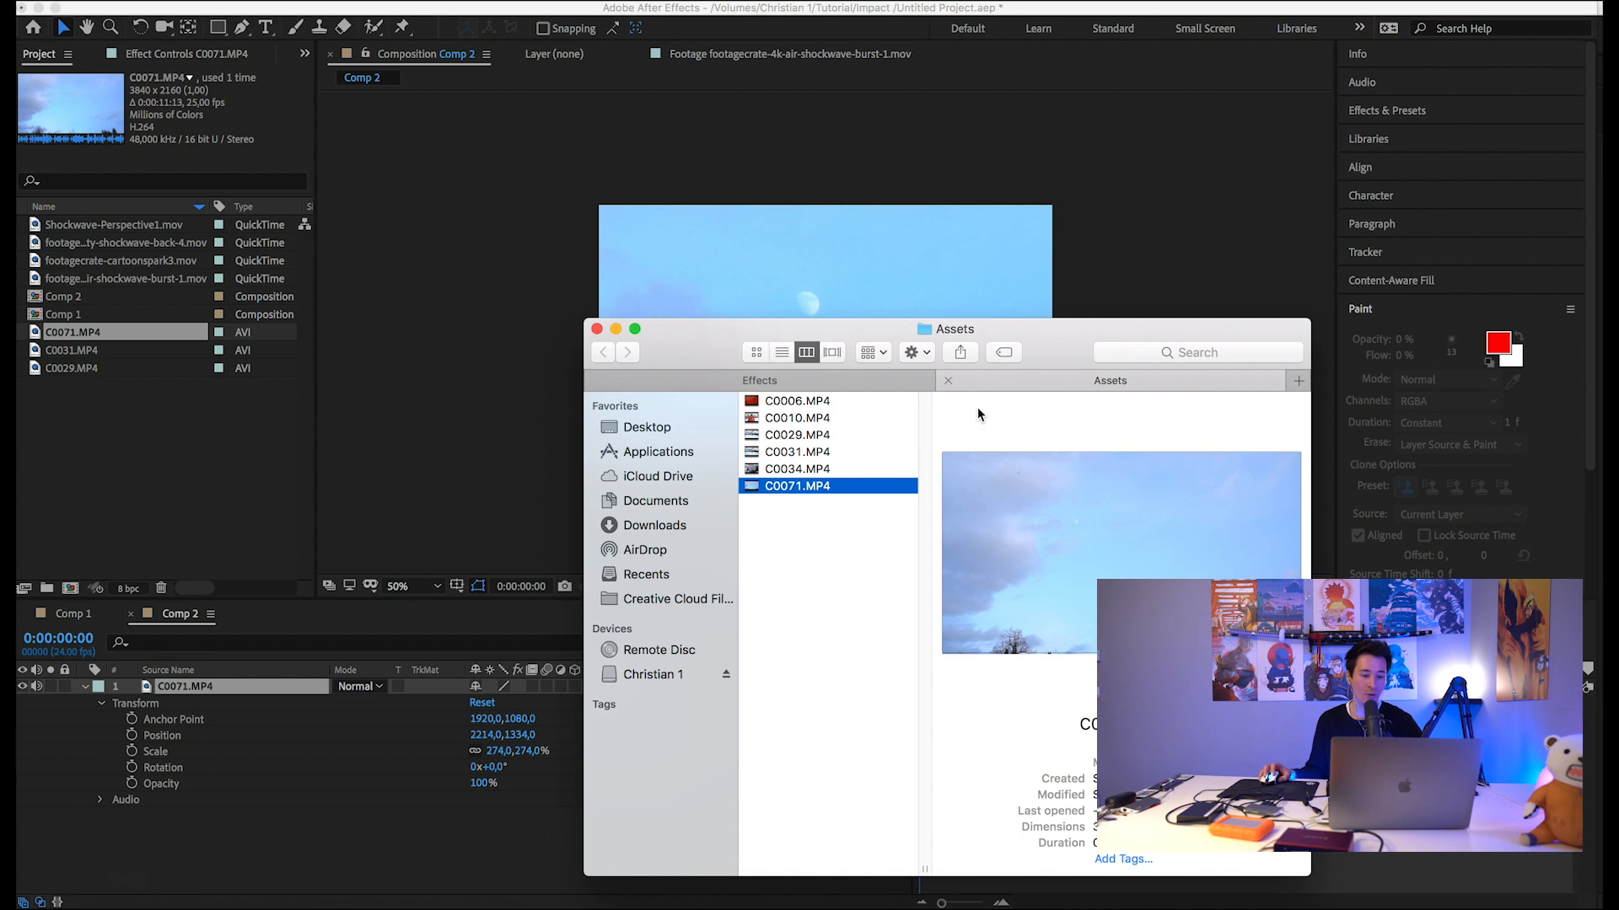
left_click(862, 377)
left_click(1008, 534)
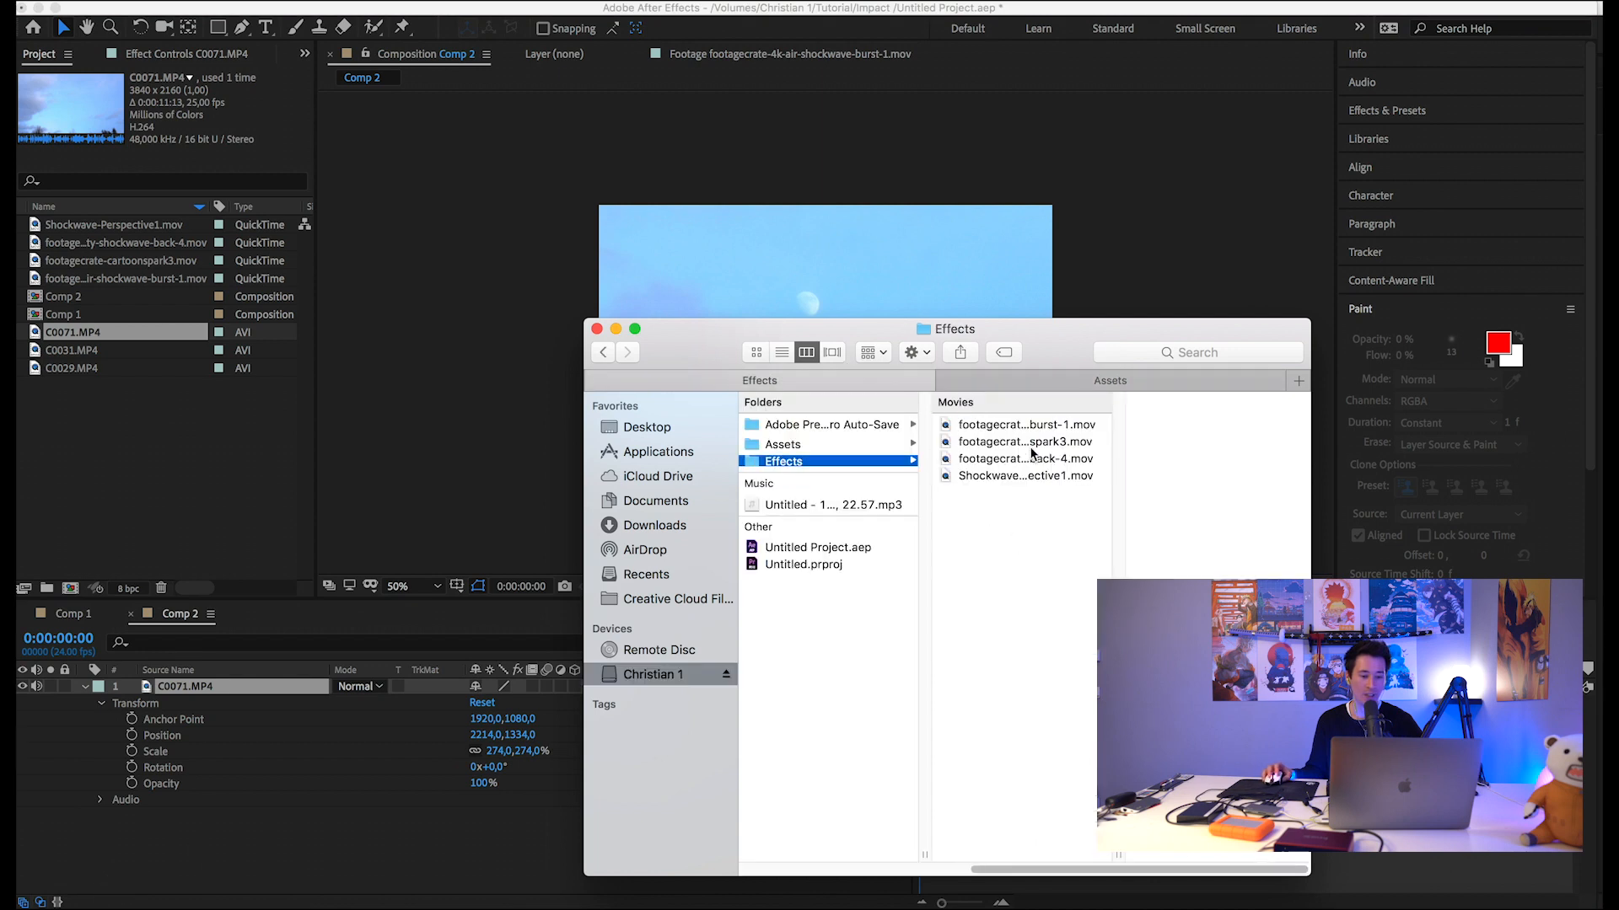
left_click(180, 466)
Preview footagecrate-cartoonspark3.mov and add it to Comp 2 as a layer above C0071.MP4.
double_click(36, 261)
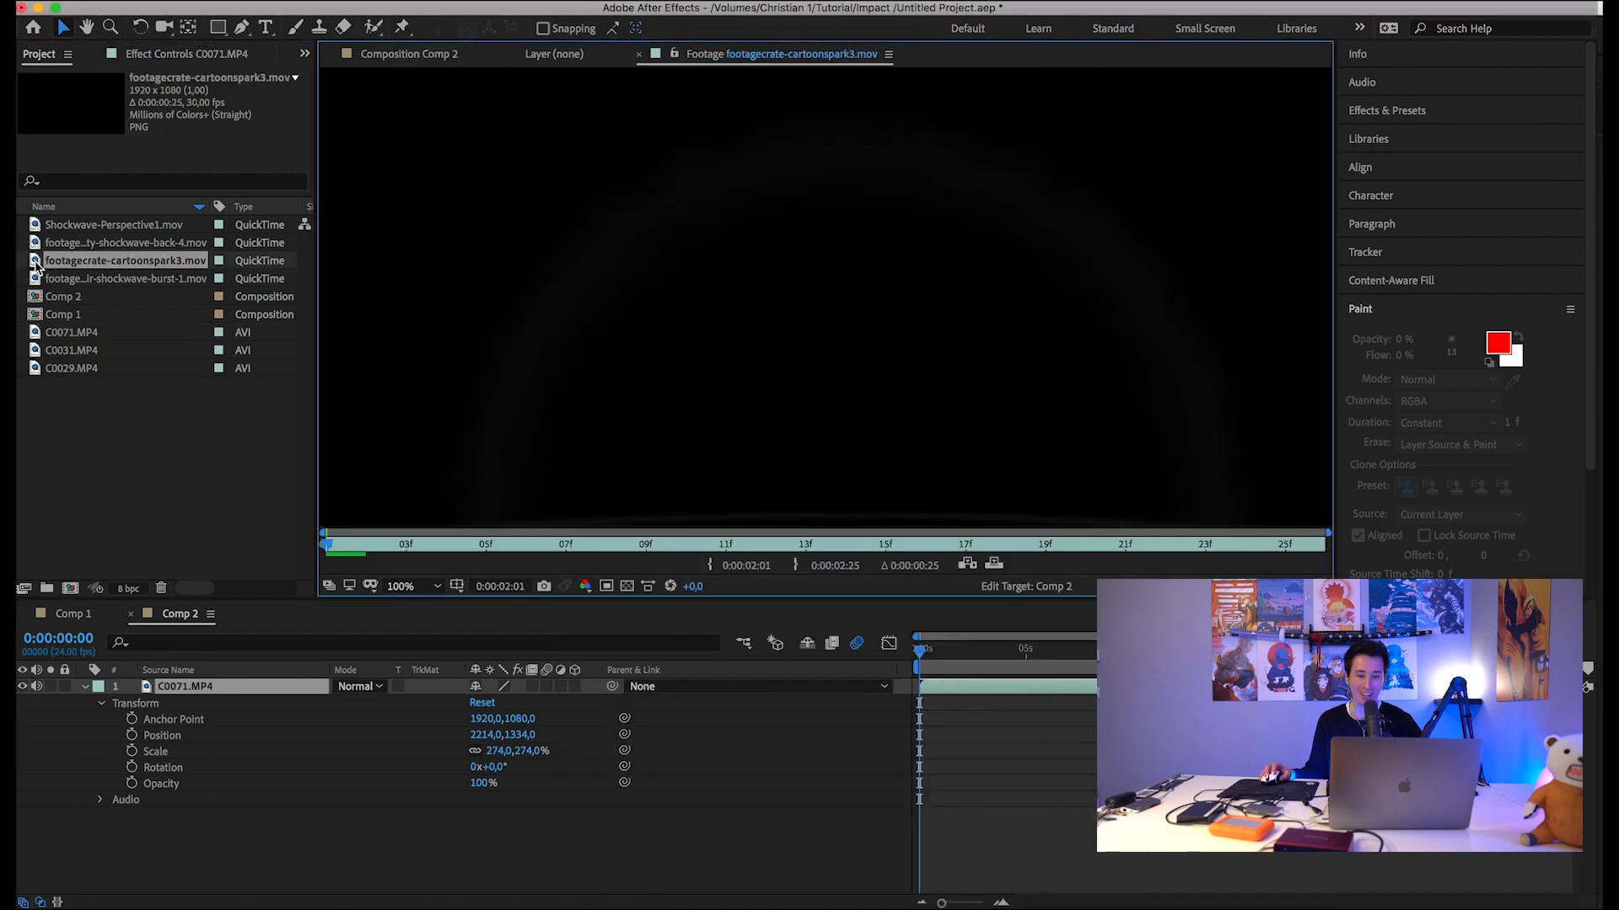
left_click_drag(323, 546, 572, 555)
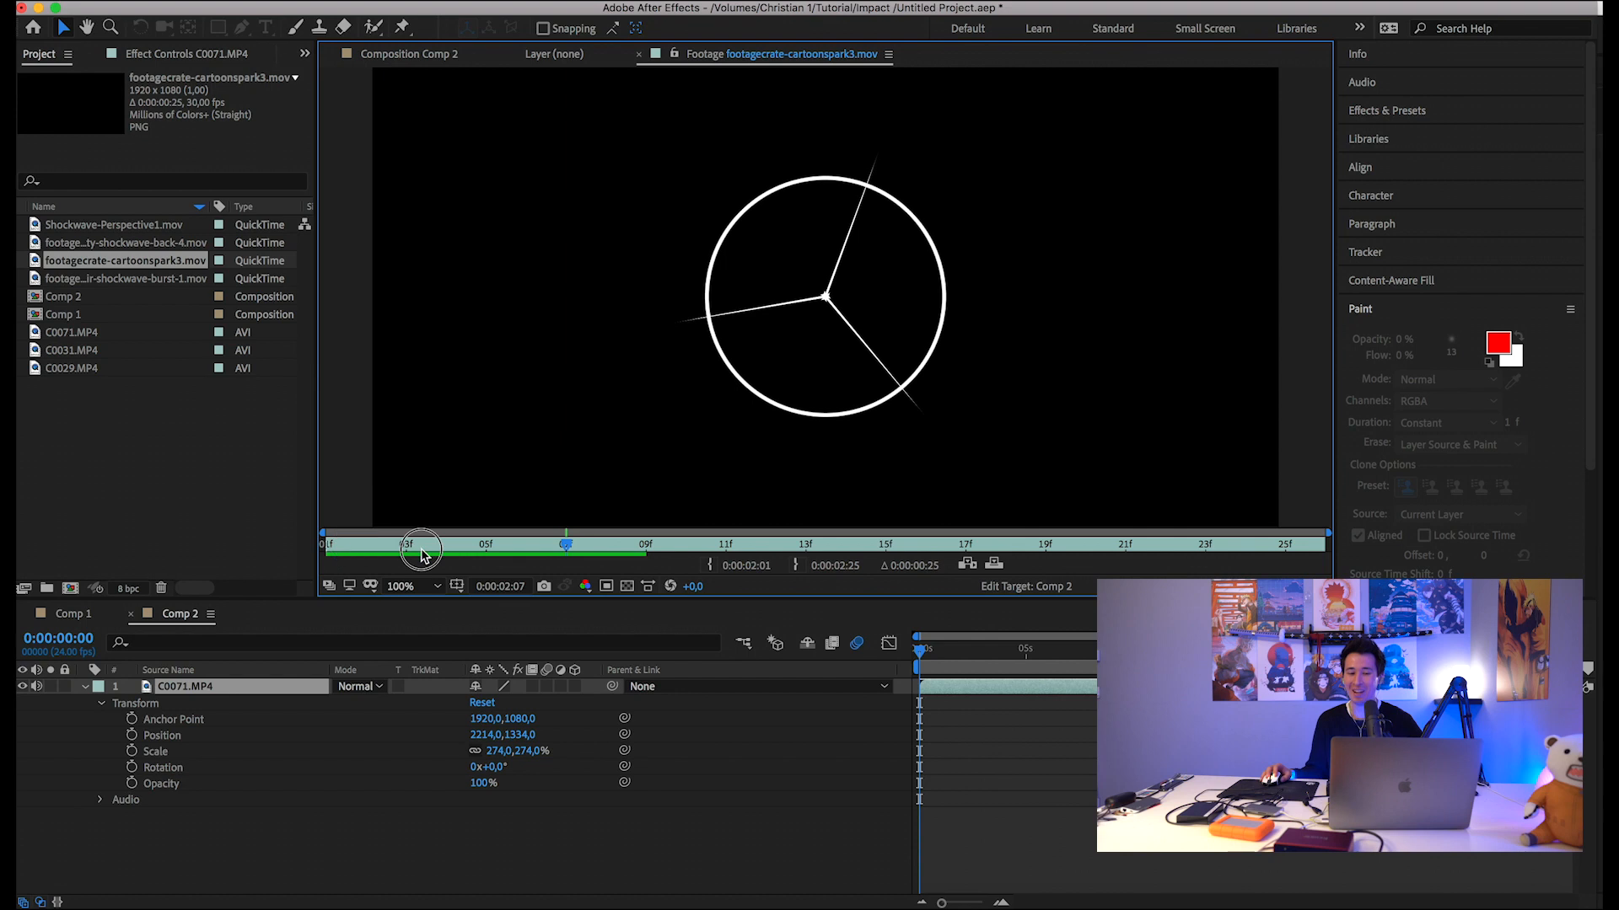
left_click_drag(443, 546, 493, 570)
left_click_drag(68, 270, 278, 688)
left_click_drag(925, 651, 938, 658)
left_click(822, 321)
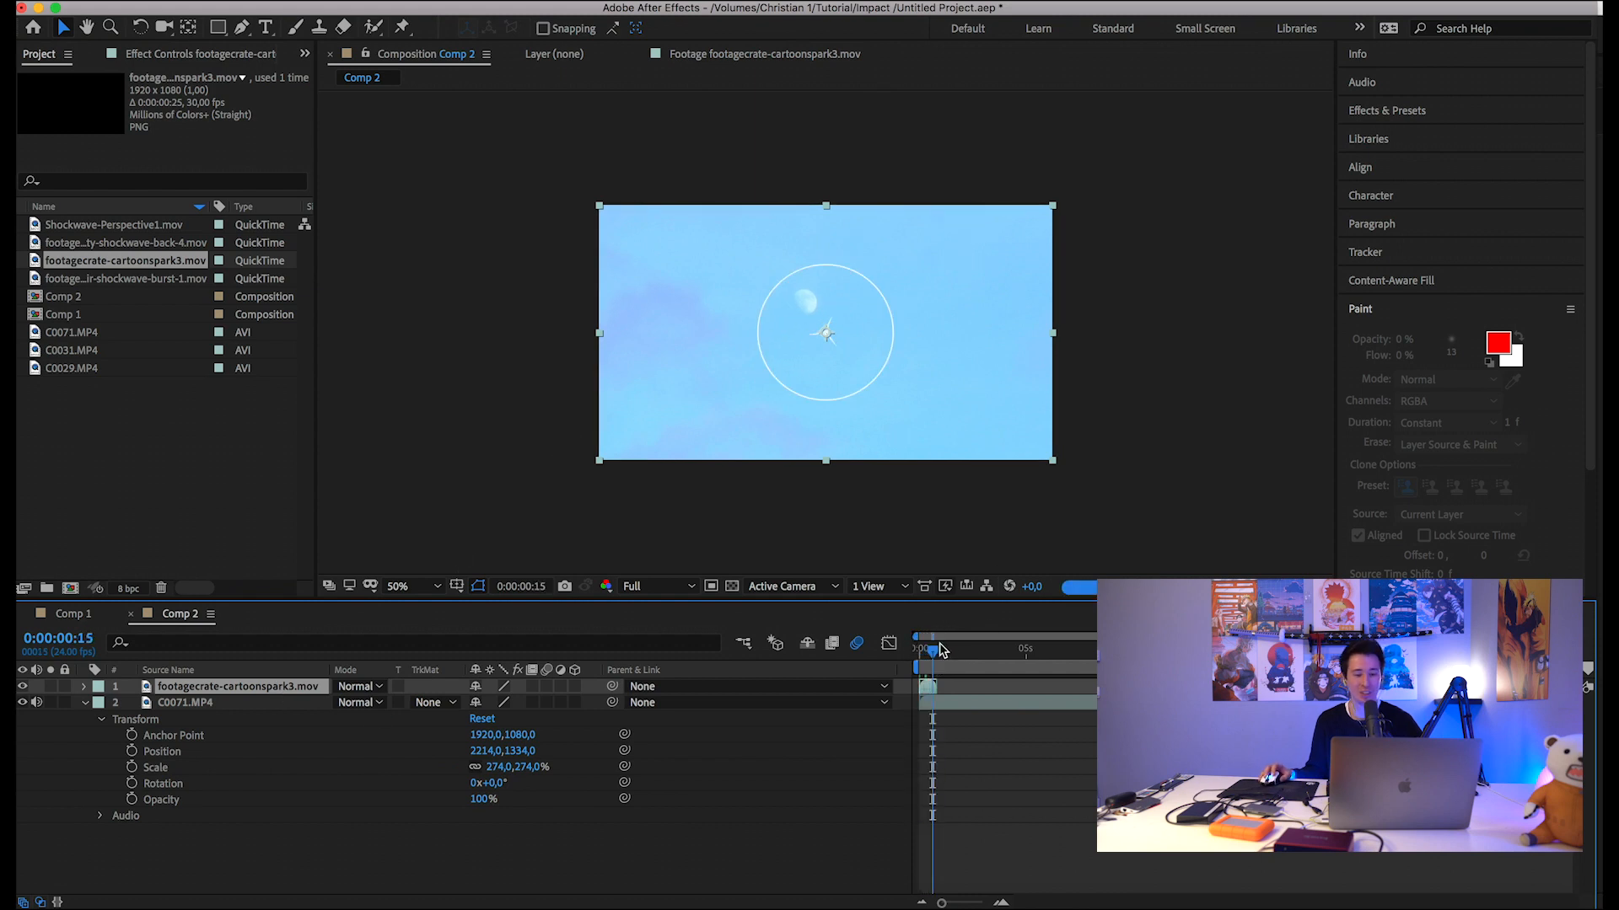
Scale the cartoonspark3 layer to 46% and position it over the moon at 896, 400.
left_click(83, 687)
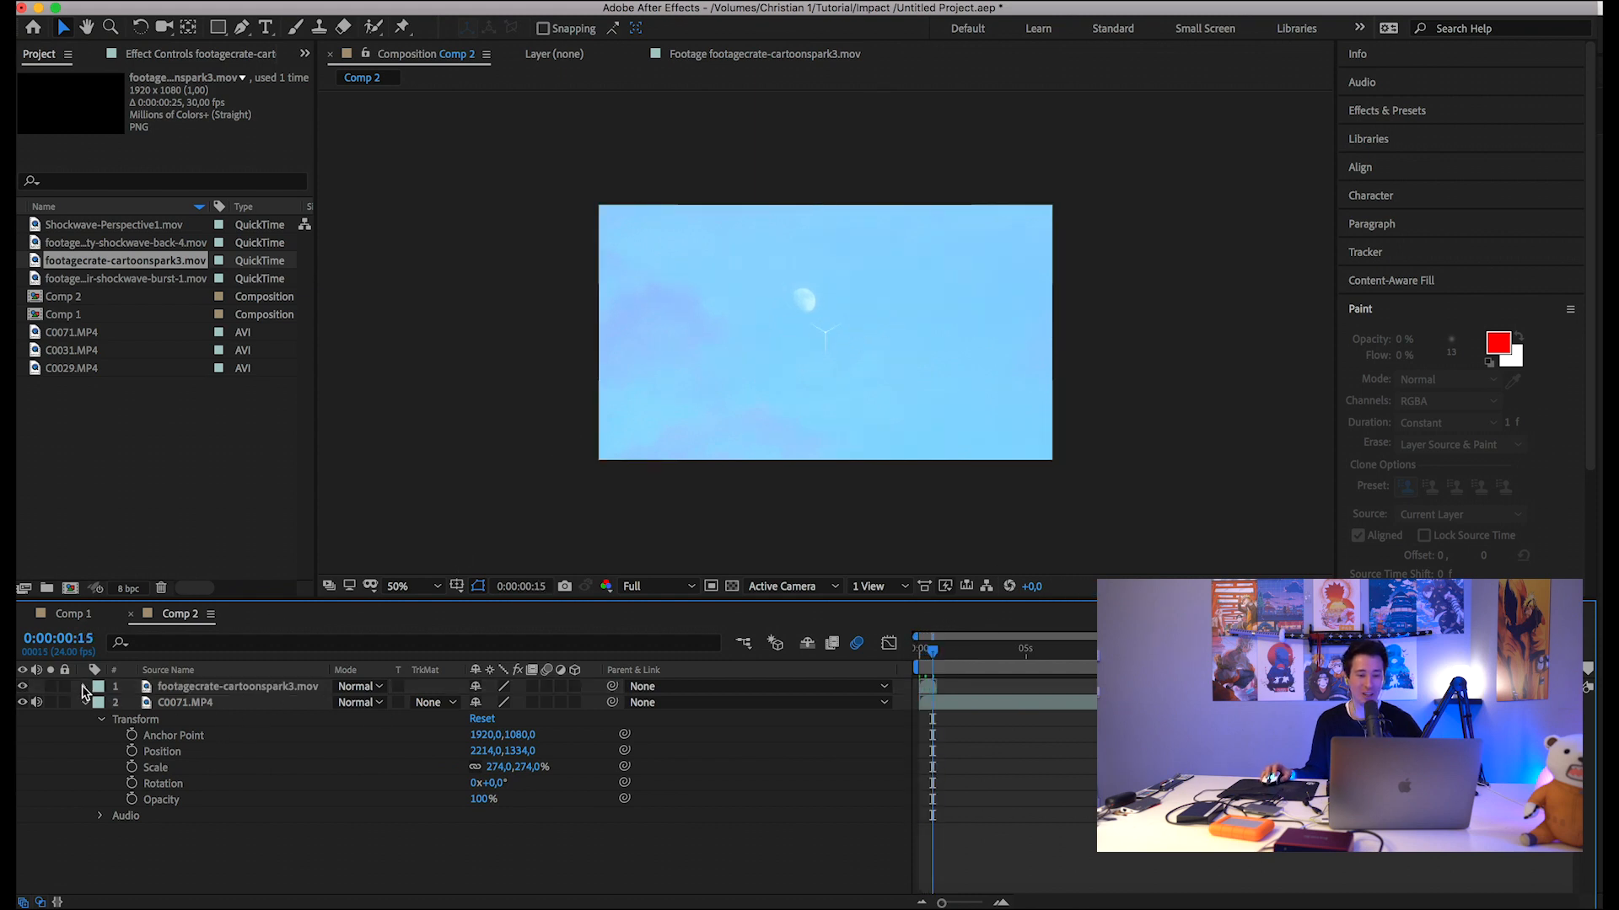
left_click(102, 703)
left_click_drag(487, 750, 443, 748)
left_click_drag(824, 335, 812, 295)
left_click_drag(934, 660, 919, 658)
left_click_drag(830, 310, 827, 316)
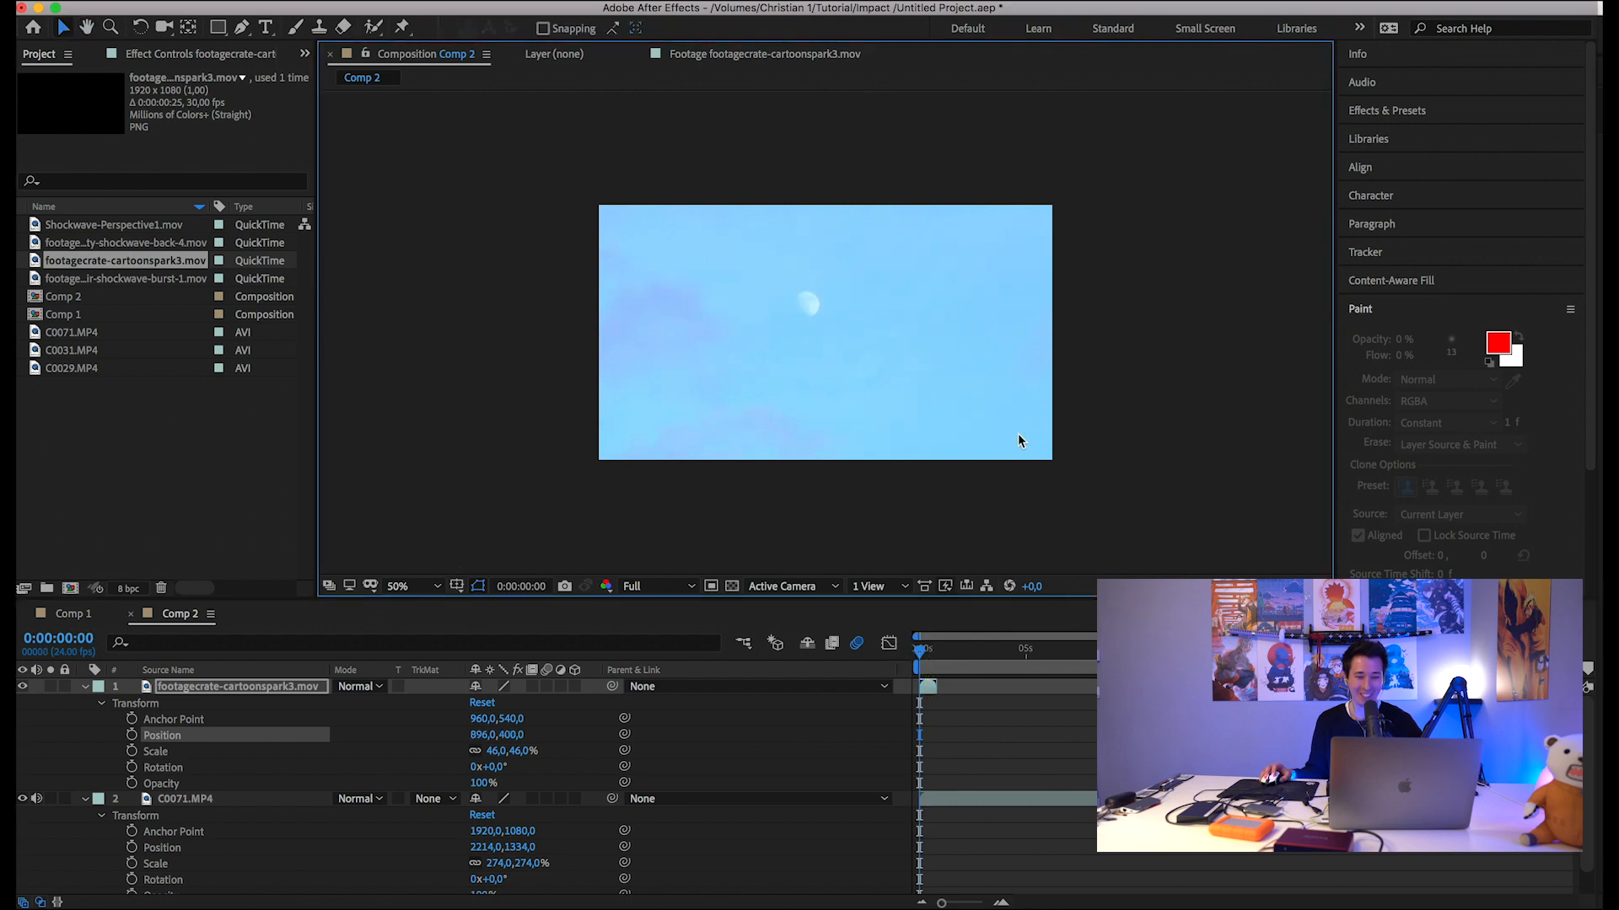
Play Comp 2 from the start to check the spark's timing and placement over the moon.
key("space")
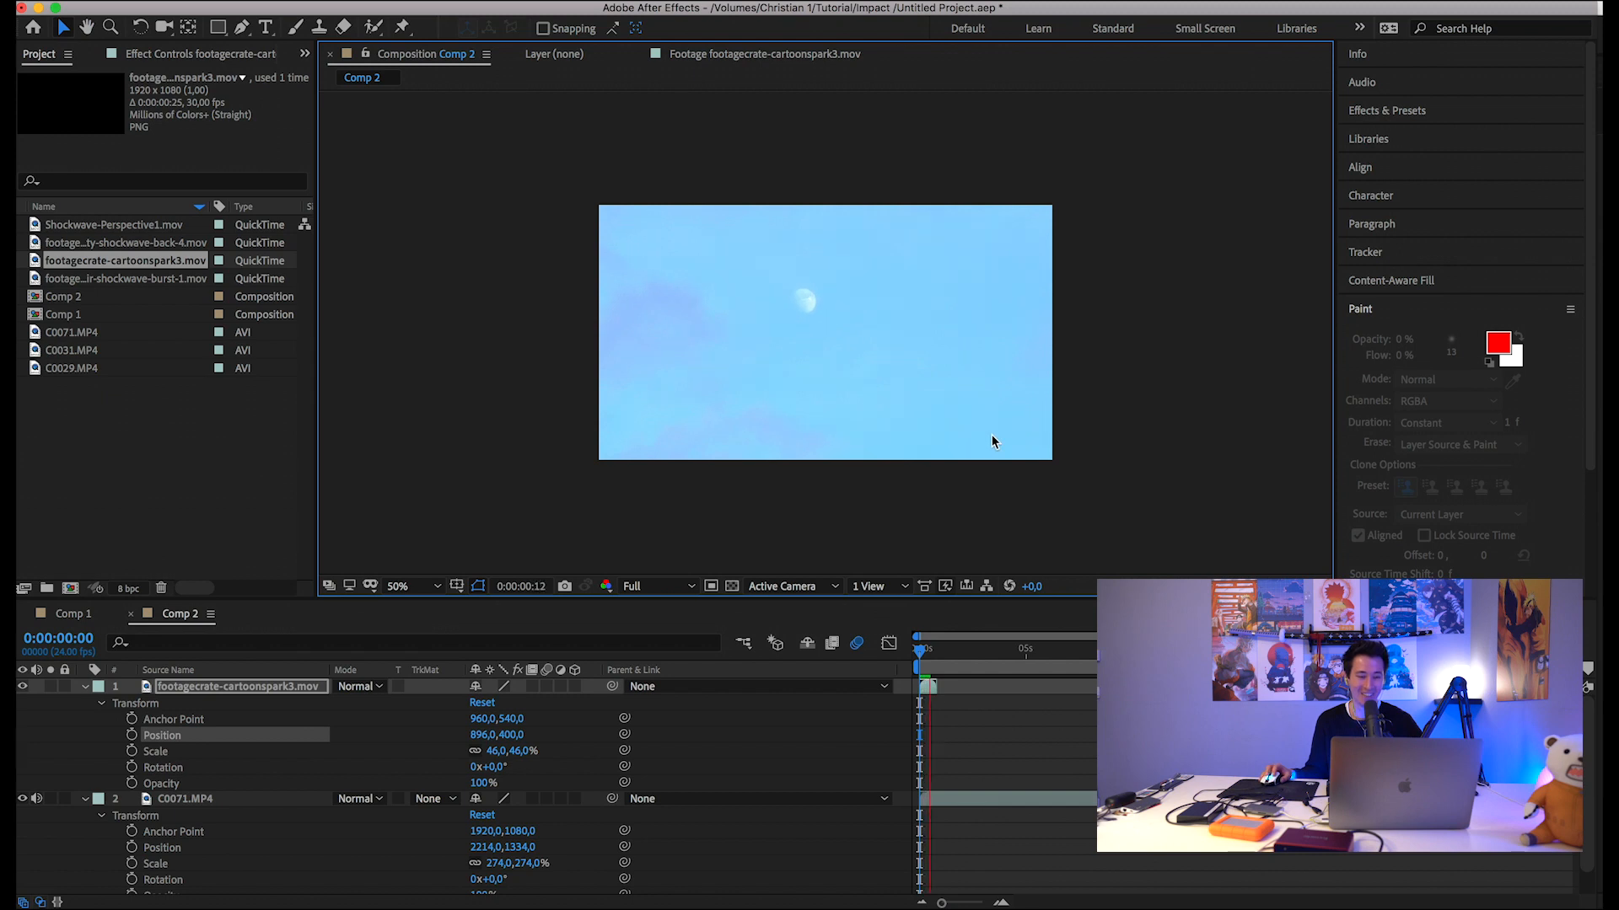
key("space")
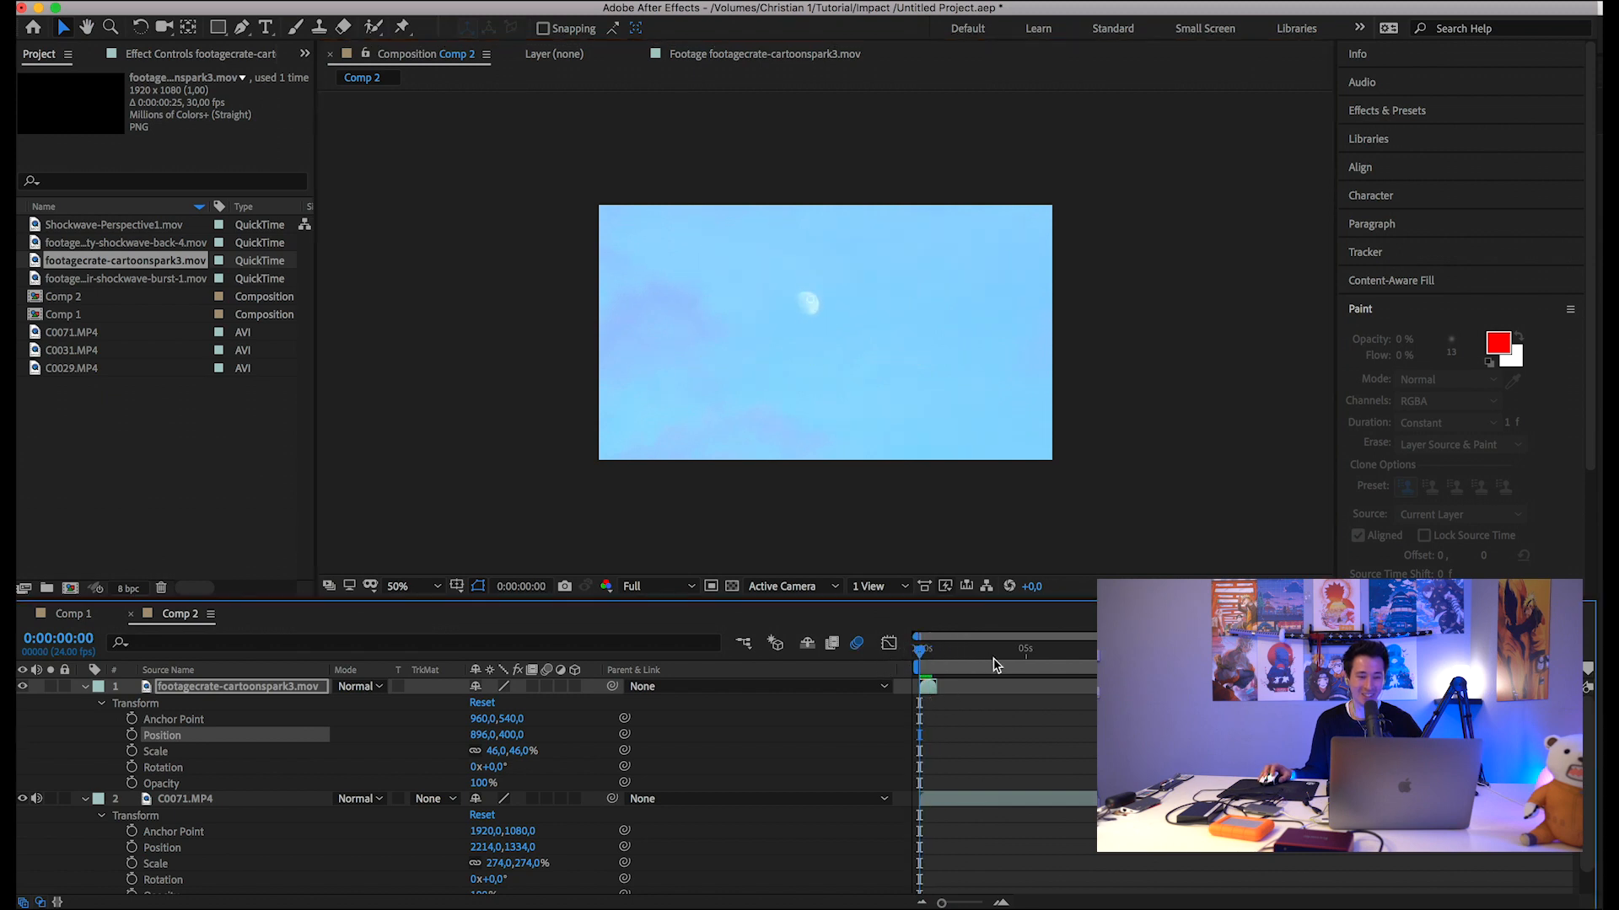
left_click_drag(937, 660, 880, 660)
key("space")
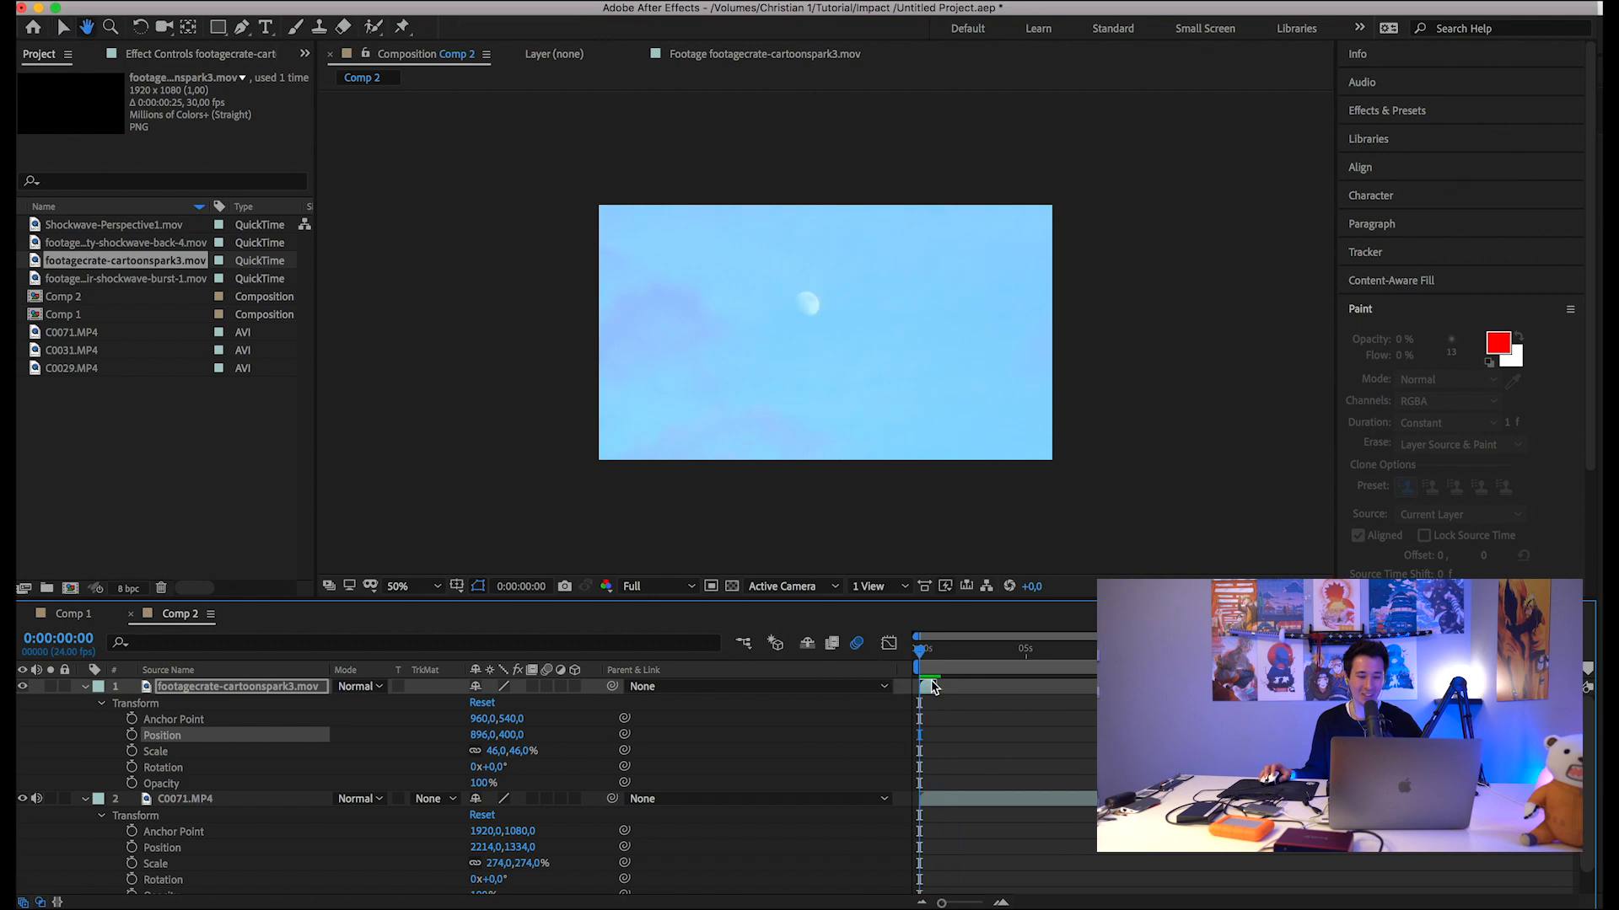
key("space")
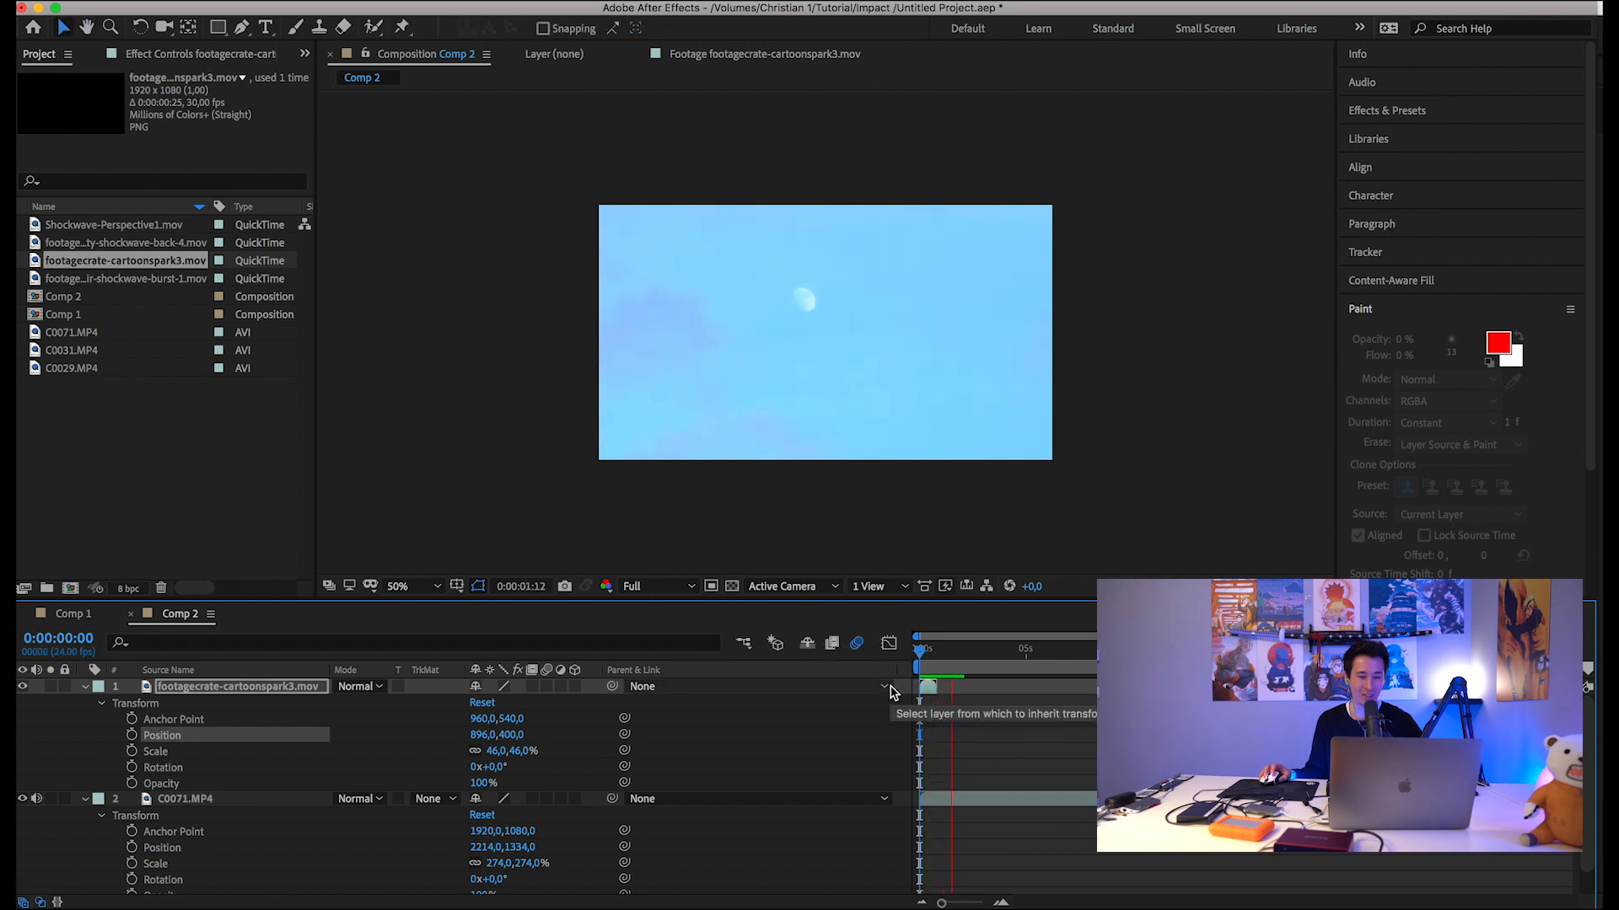
Freeze the C0071.MP4 layer on its frame at the start of Comp 2 and play the composition to check it.
key("space")
left_click(908, 655)
left_click(235, 799)
right_click(254, 803)
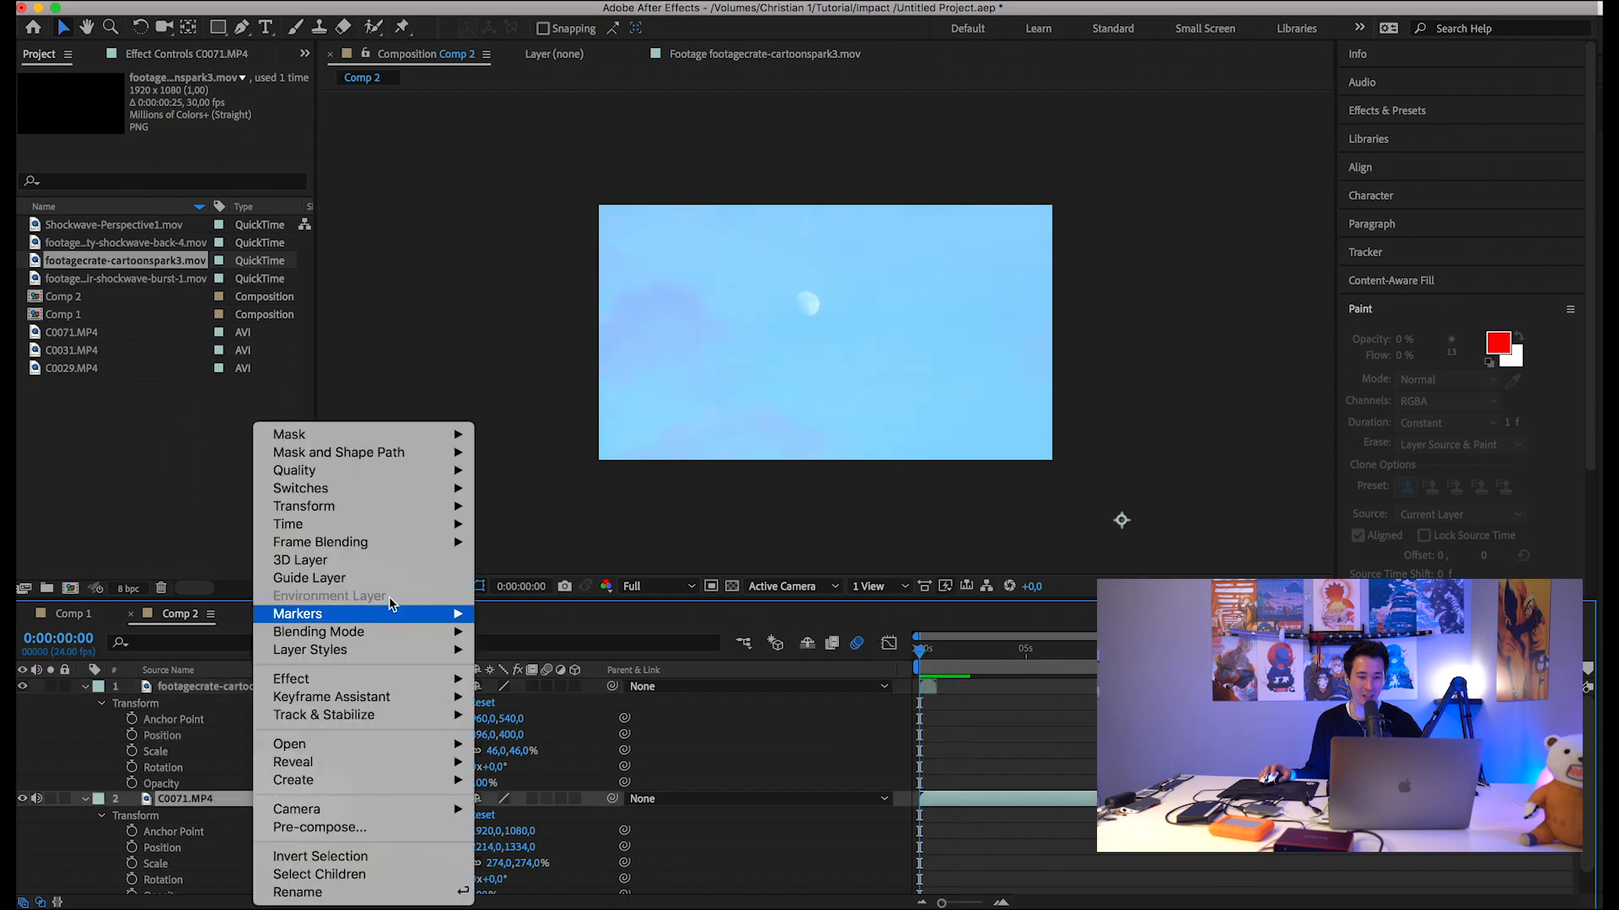
mouse_move(363, 525)
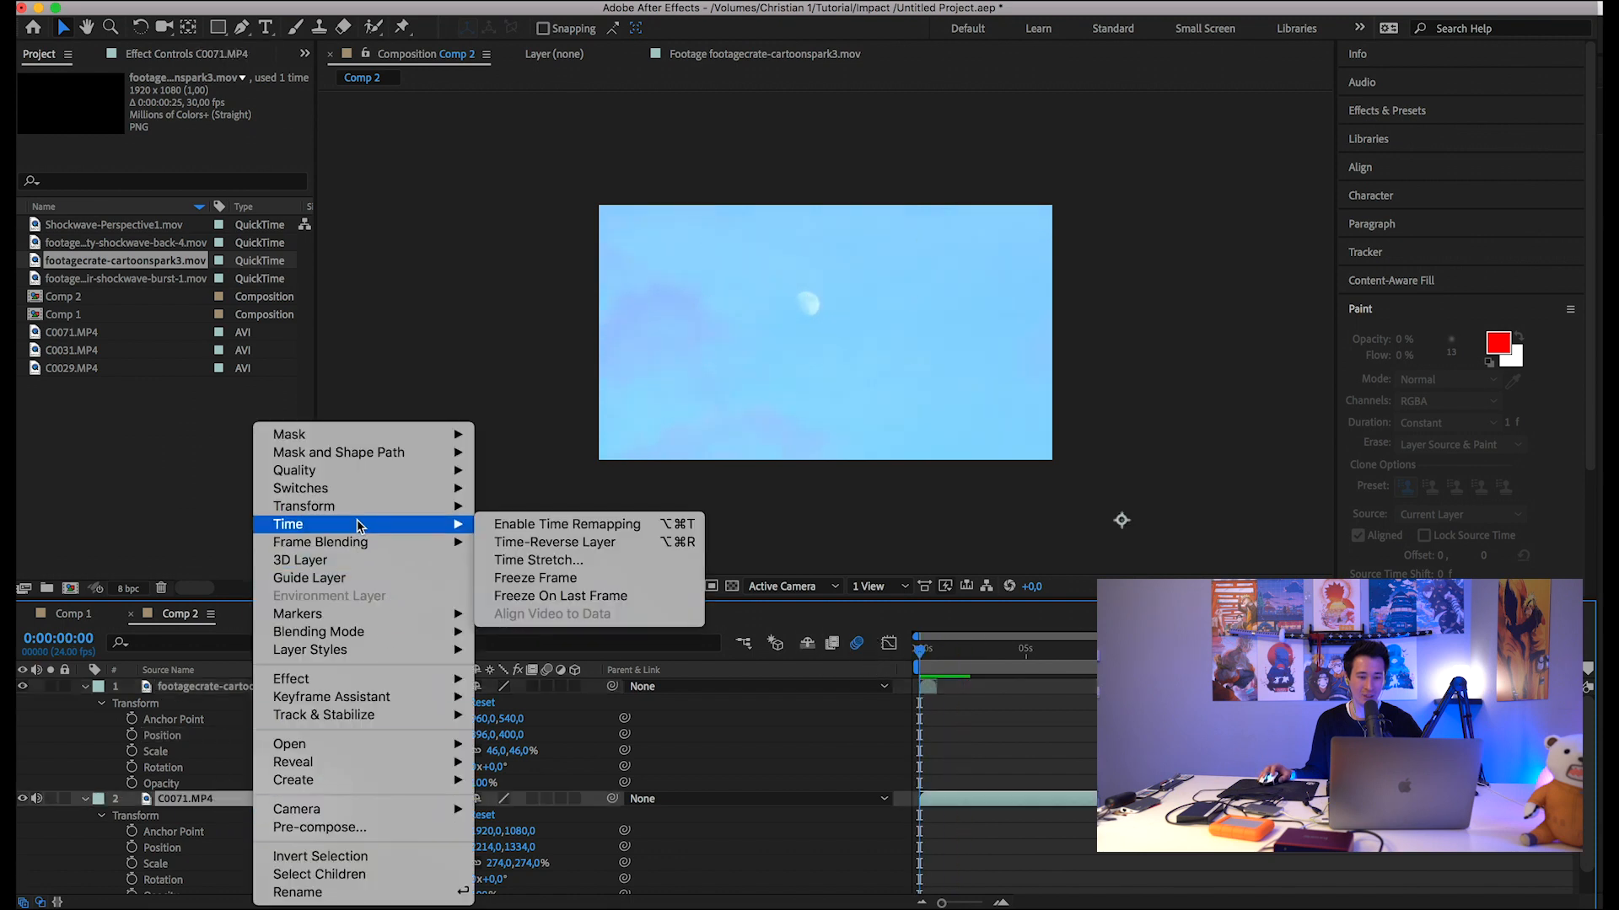
left_click(548, 580)
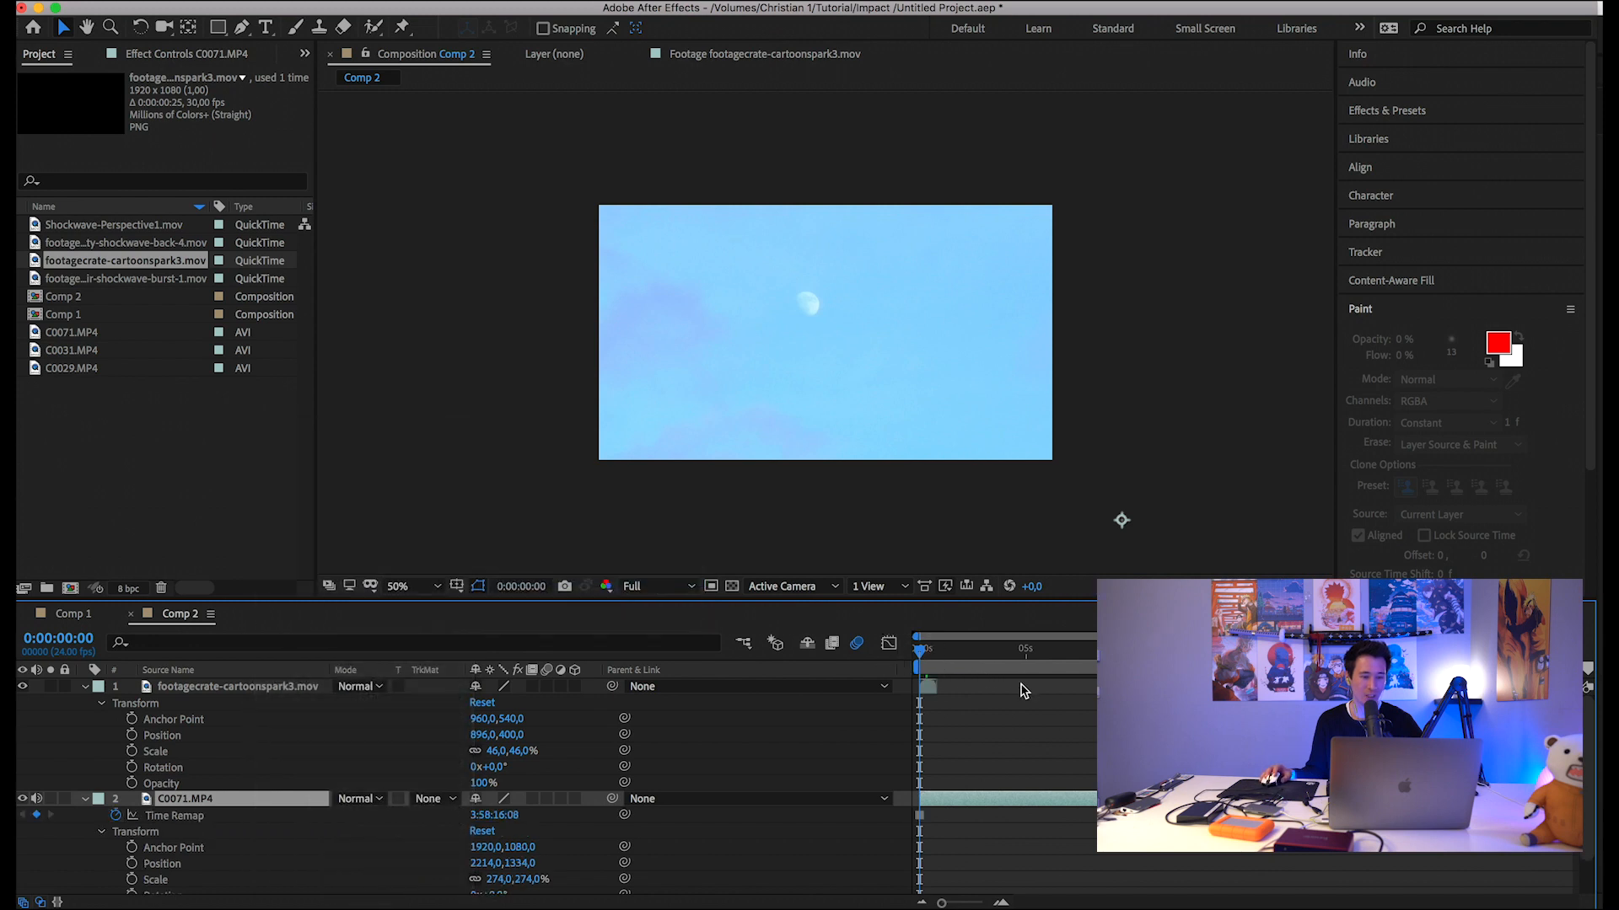
key("space")
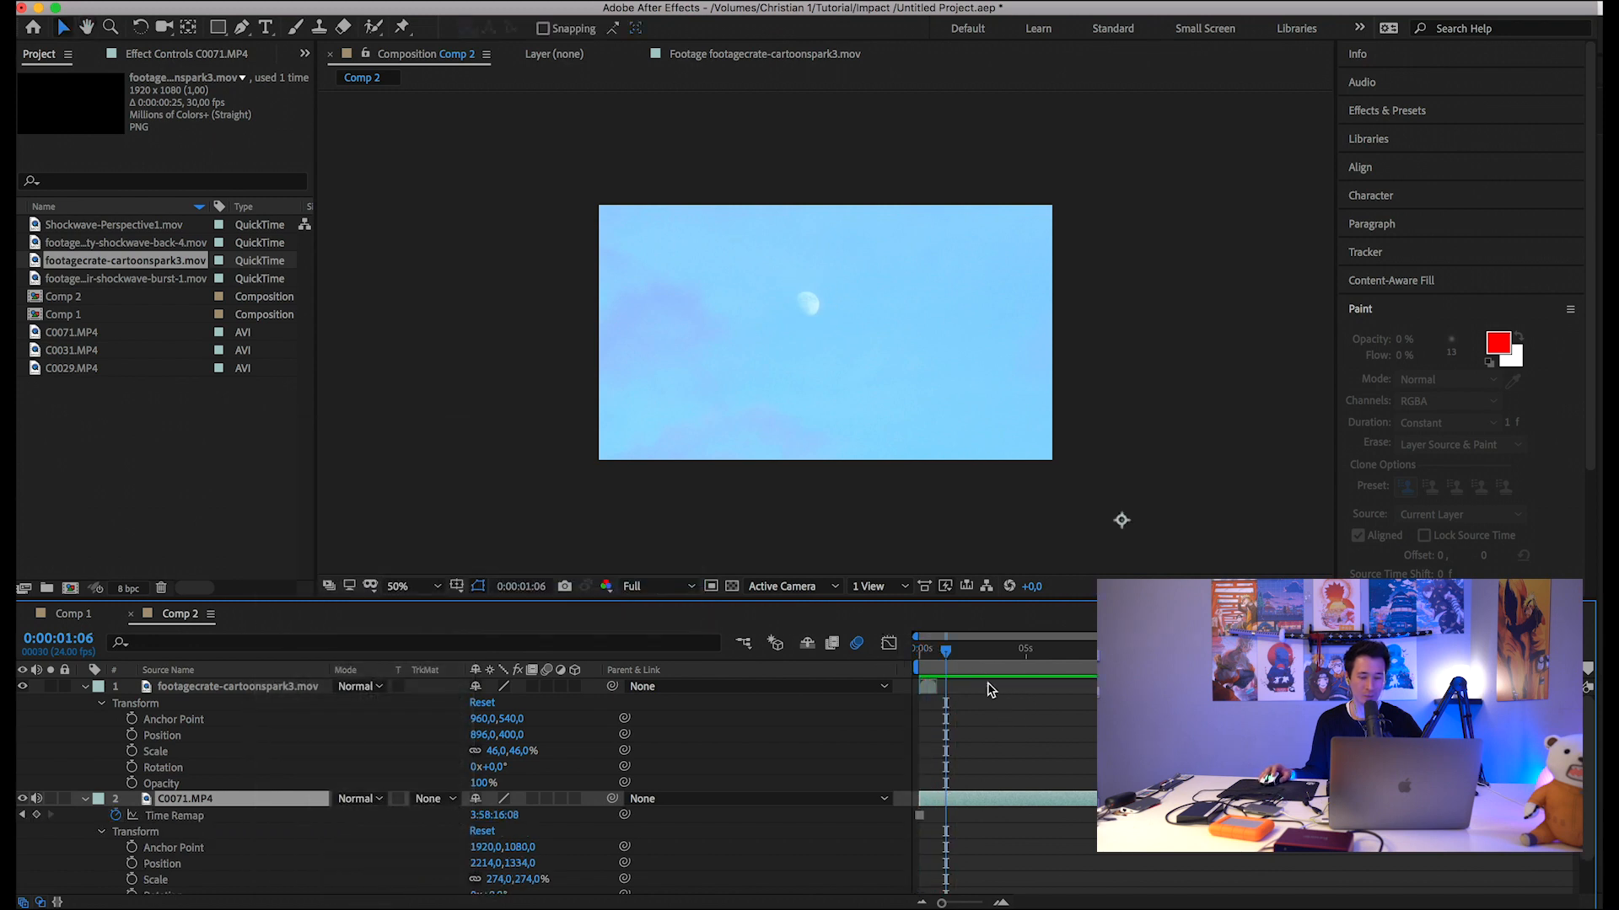
Switch to Premiere Pro and import Comp 2 from Untitled Project.aep into the project's root bin.
left_click(776, 907)
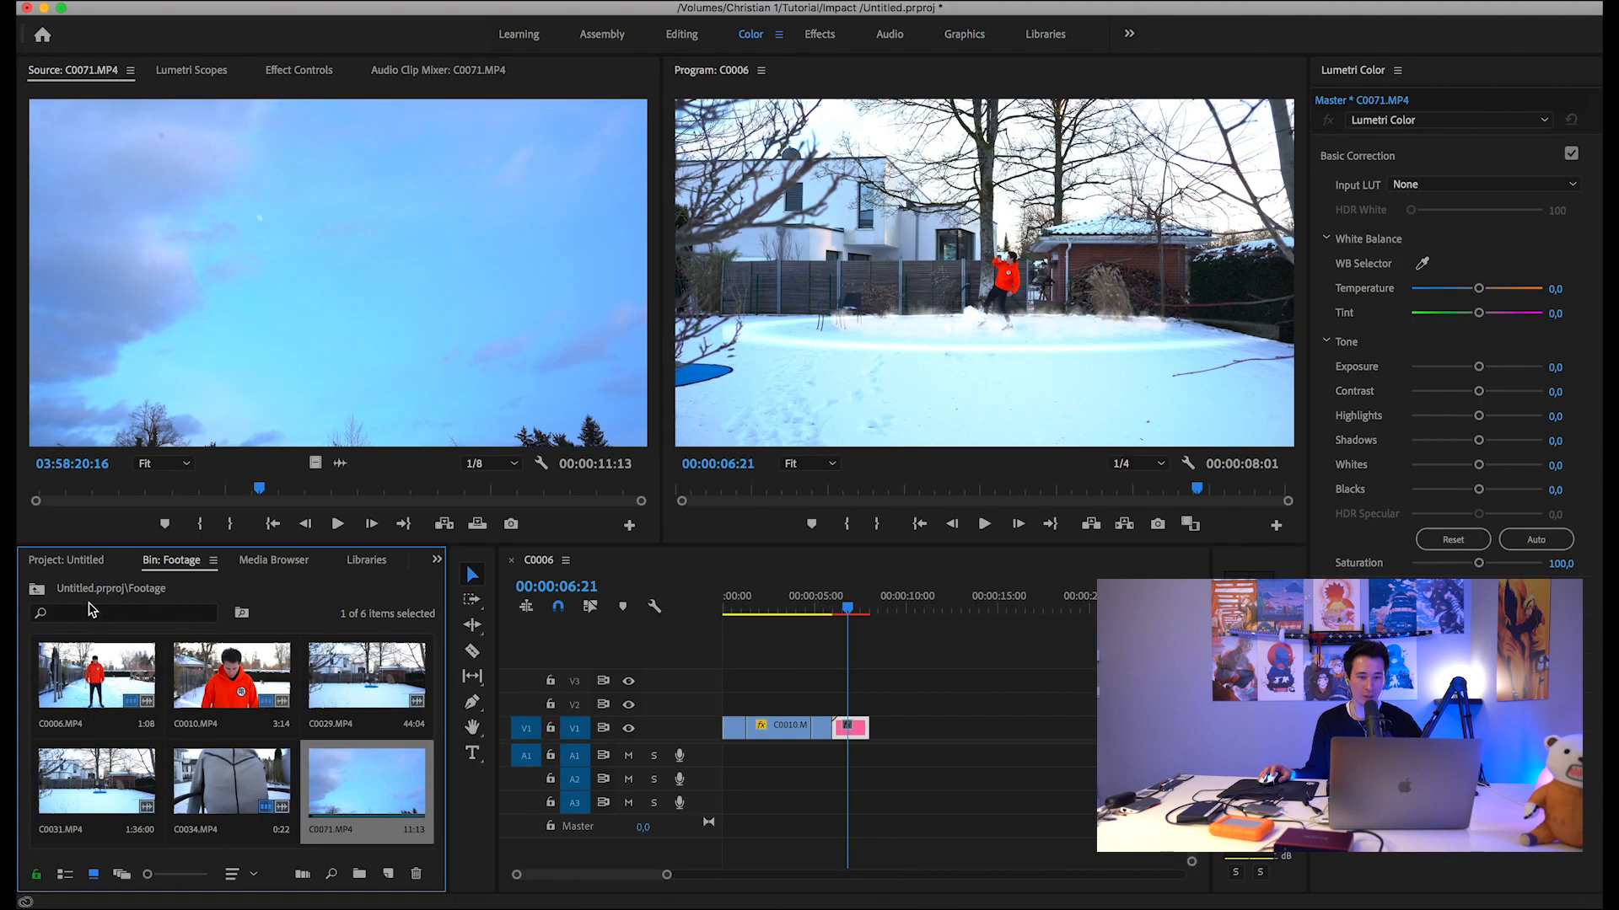
left_click(37, 589)
double_click(335, 770)
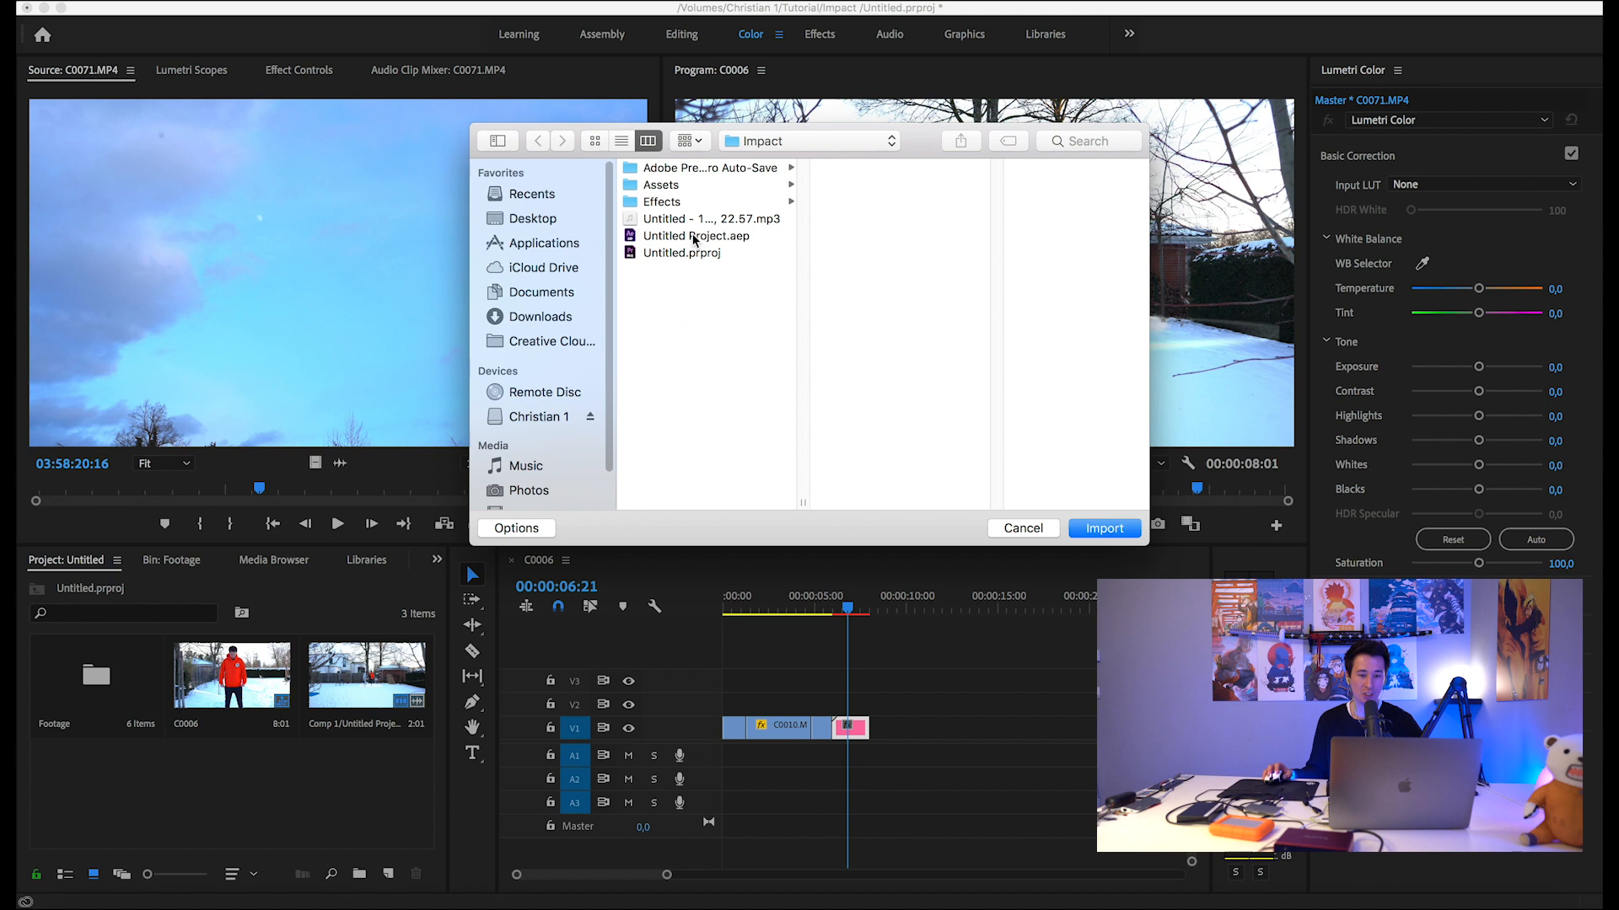
double_click(694, 238)
left_click(680, 329)
double_click(679, 330)
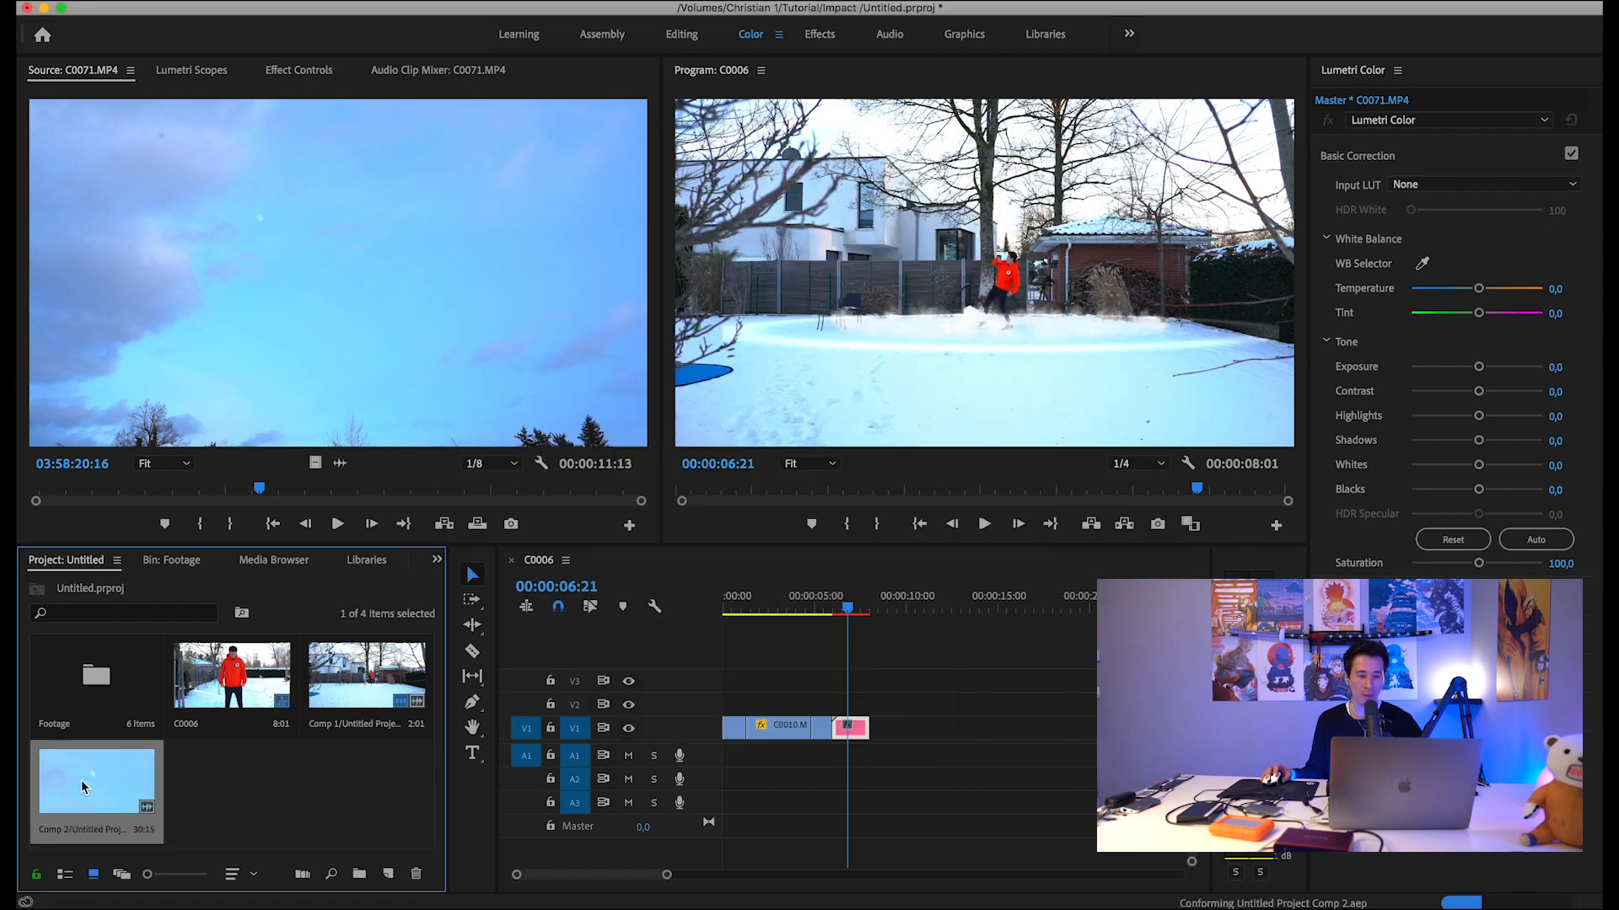
Set Comp 2's source out point at 00:00:00:21 and place its video on V1 directly after the Comp 1 clip.
double_click(81, 780)
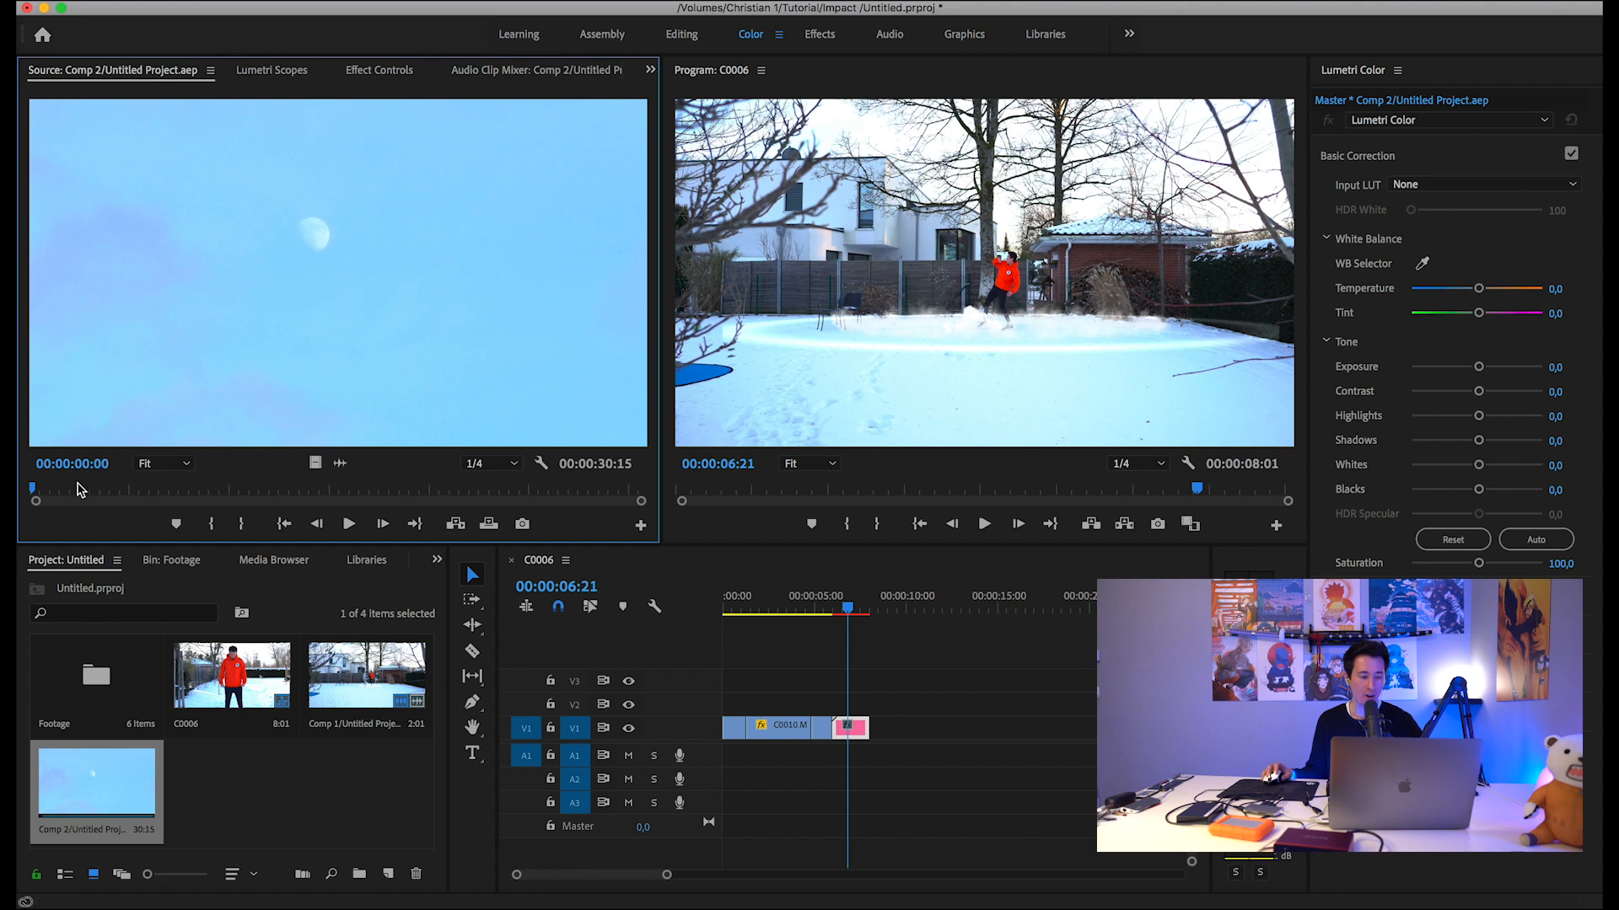
key("space")
key("o")
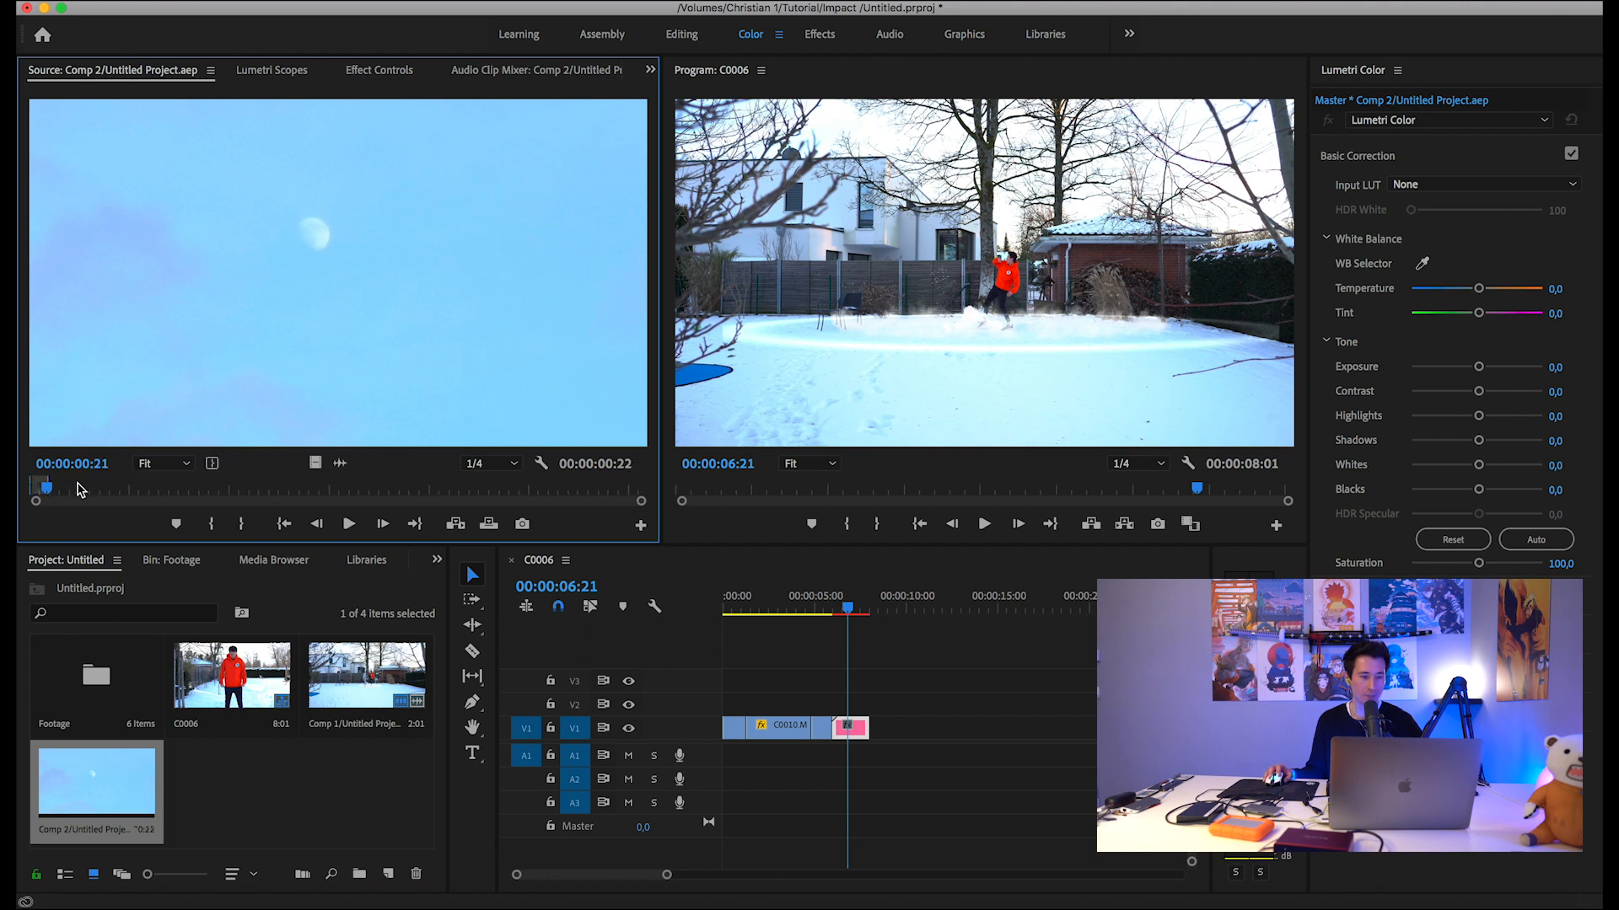
left_click_drag(314, 463, 880, 730)
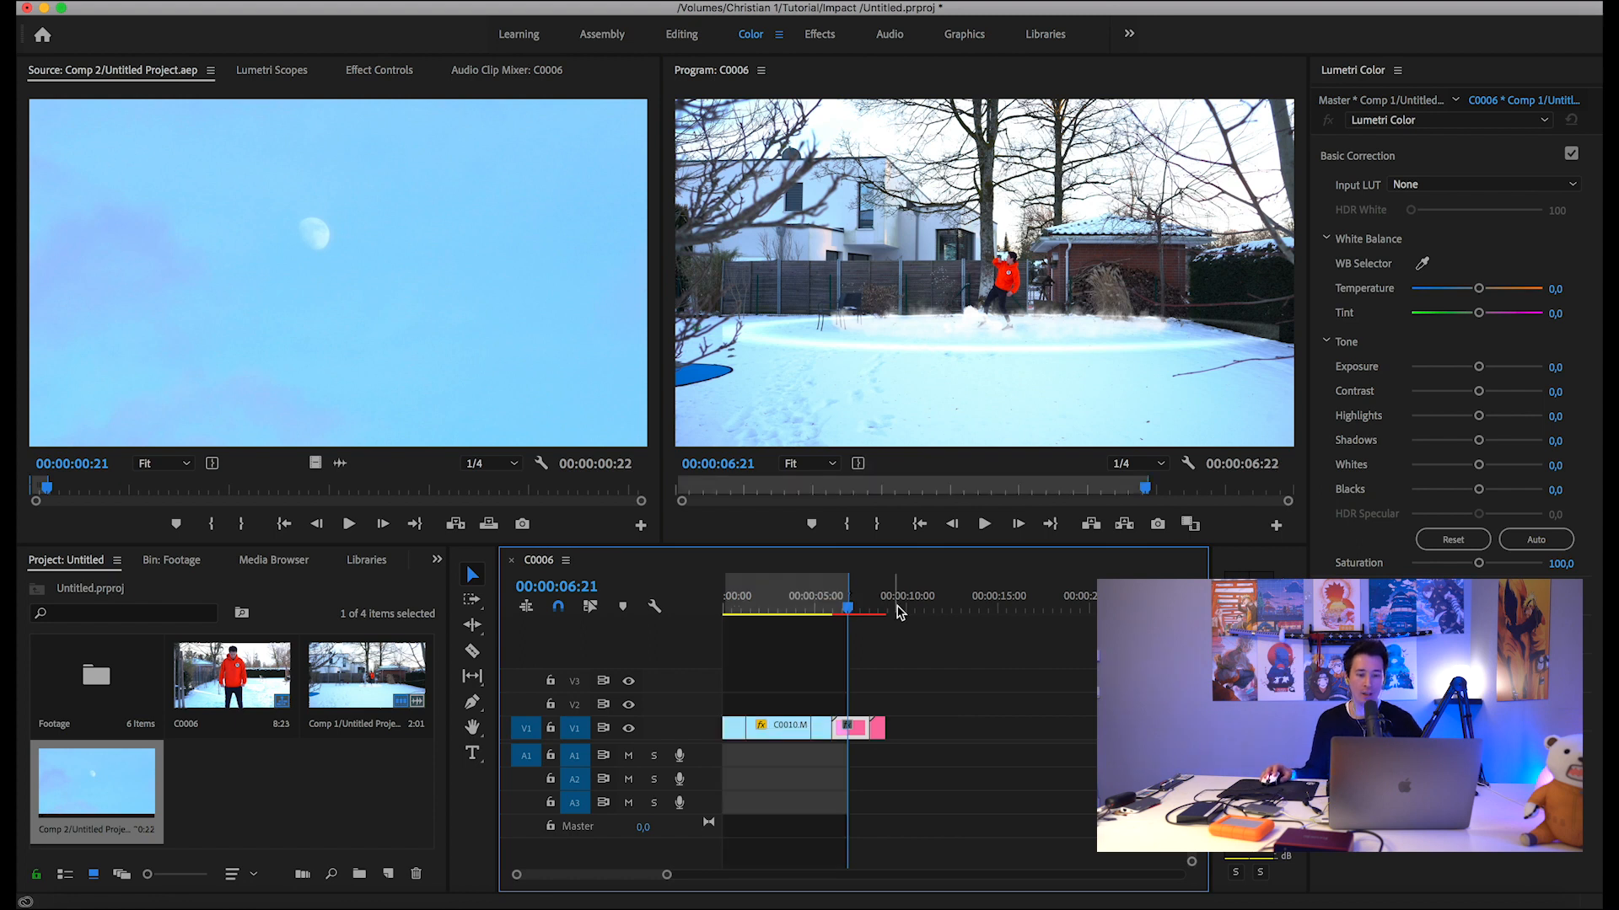
Extend the Comp 2 clip's end to about 00:00:11:06 and set the sequence out point at 00:00:10:04.
left_click_drag(851, 588, 687, 607)
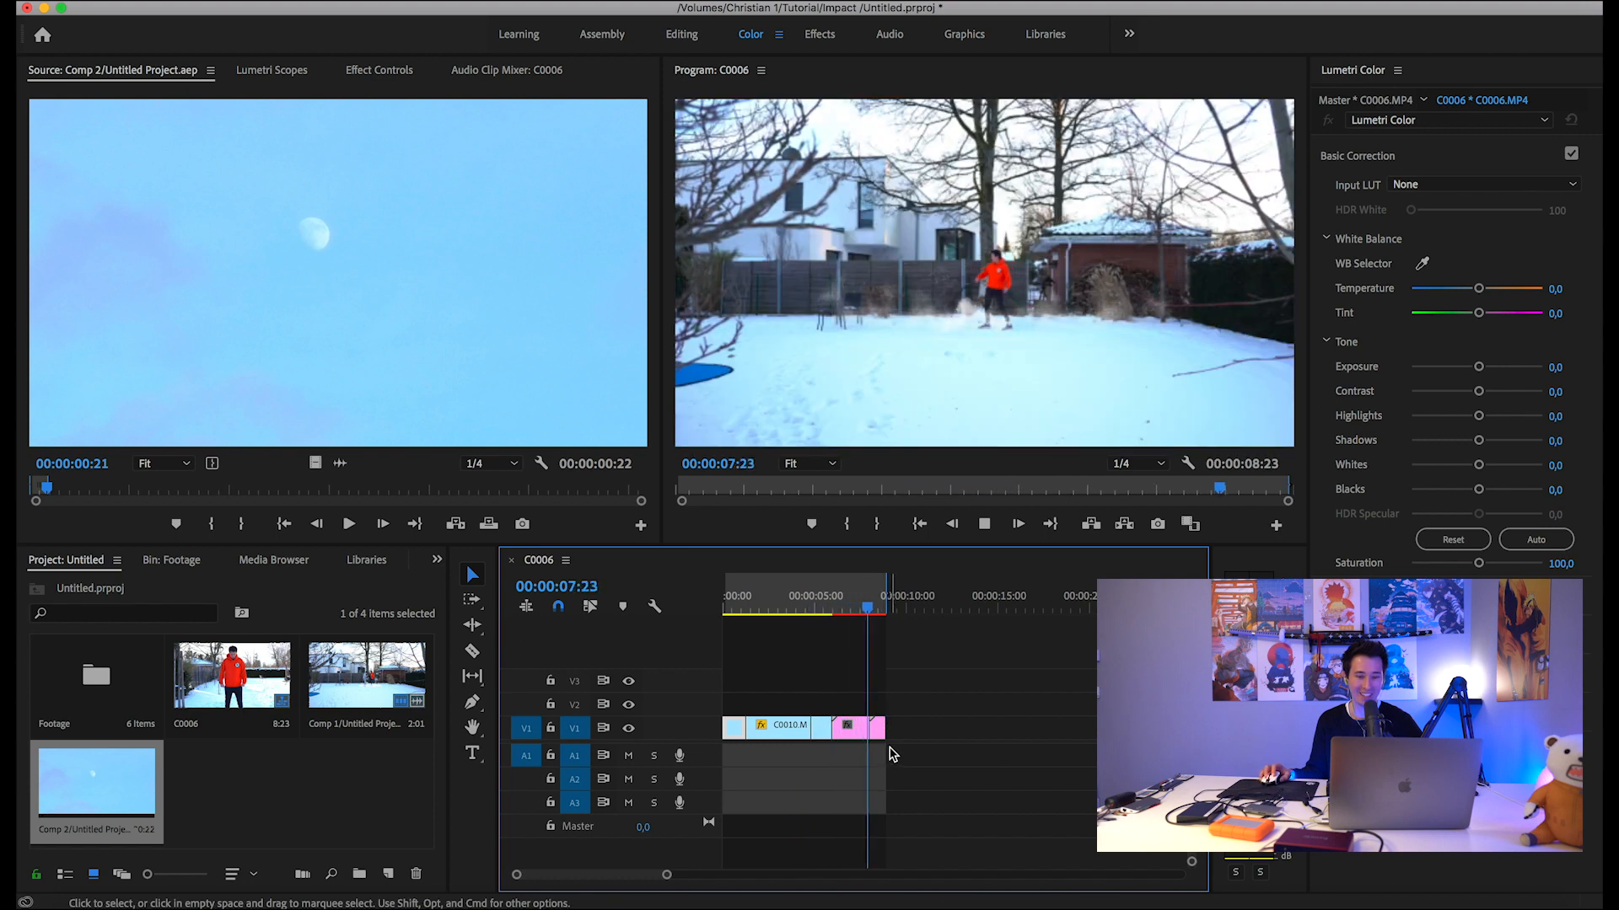
left_click_drag(886, 728, 931, 728)
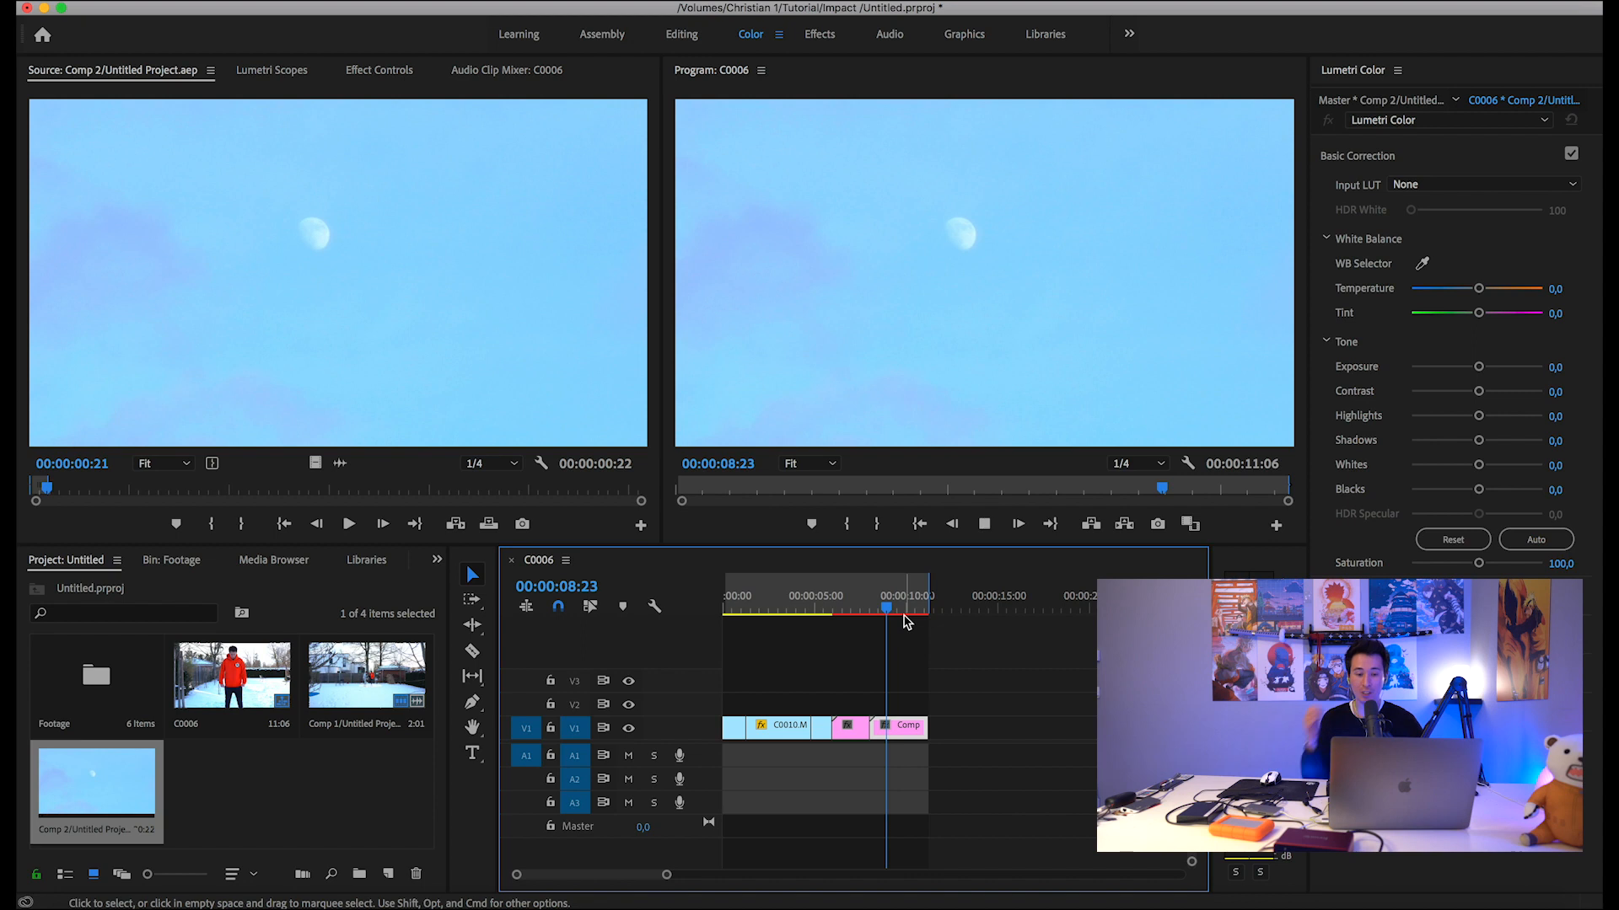
left_click(904, 609)
left_click(907, 611)
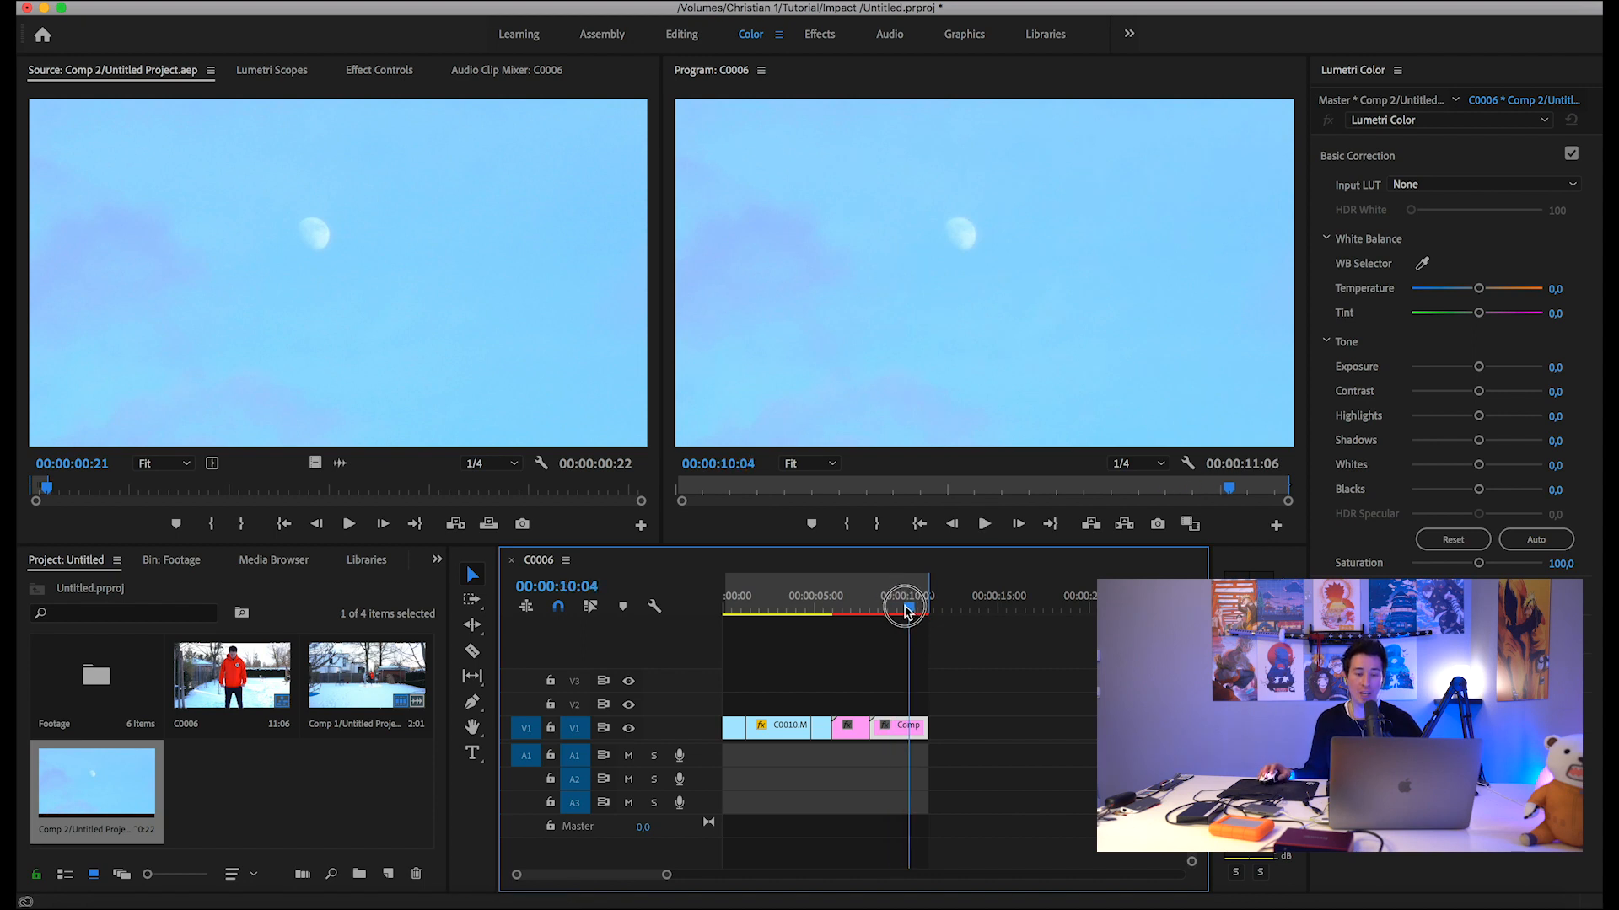
key("o")
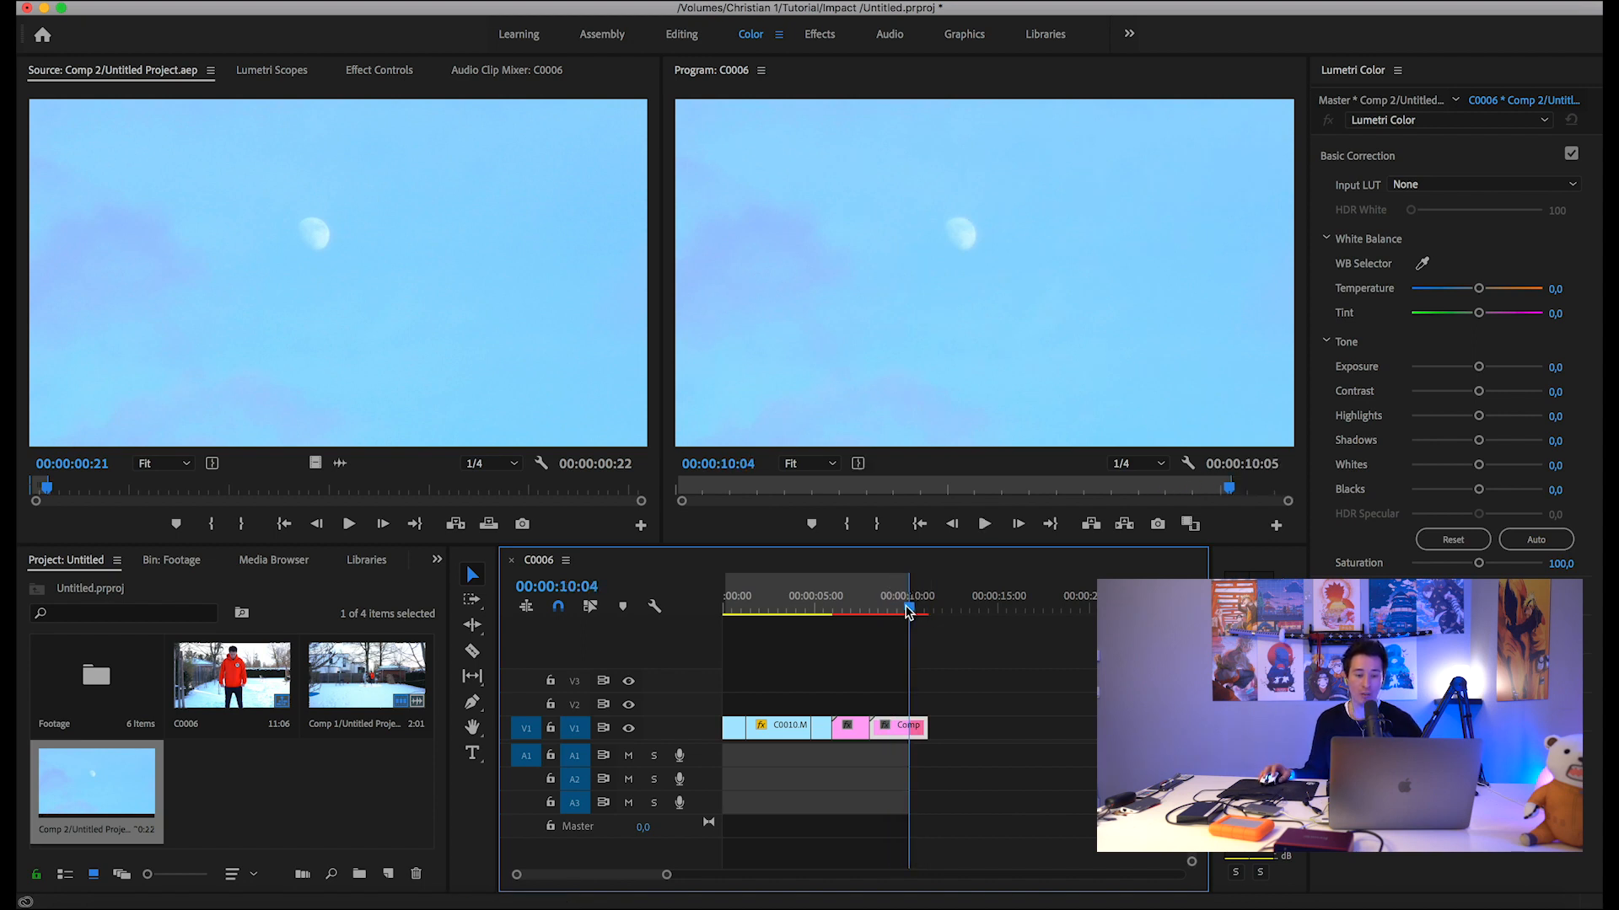
Switch to 4K Video Downloader, find POPULAR WHOOSH SOUND EFFECTS FOR EDITS in the download list, and show its file in Finder.
left_click_drag(896, 605, 841, 600)
left_click(277, 780)
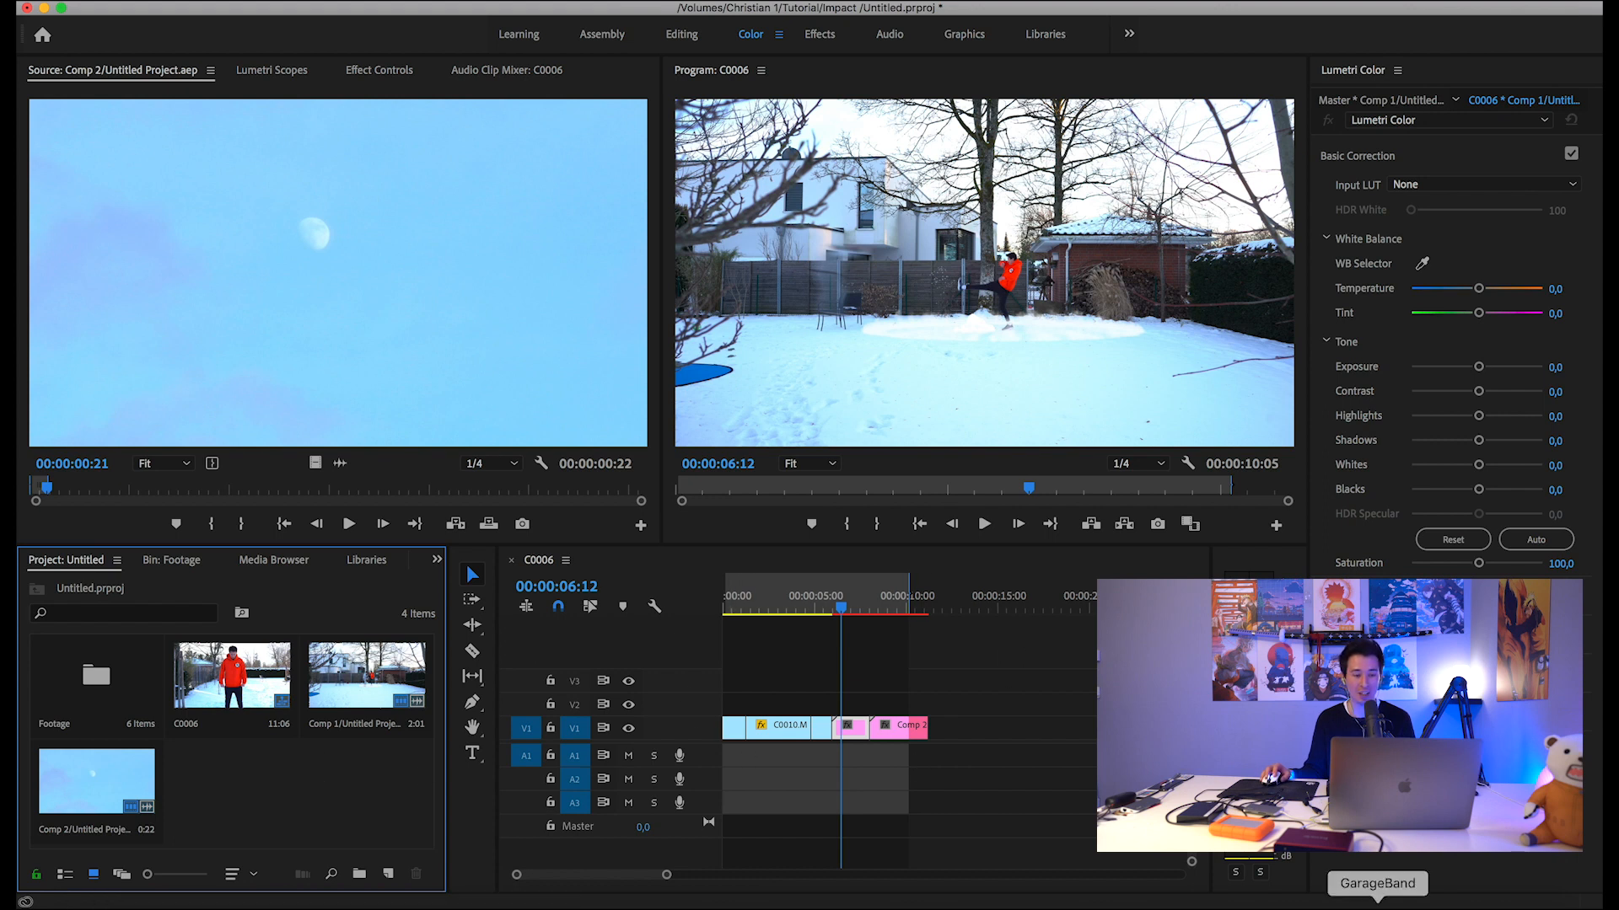
left_click(1475, 904)
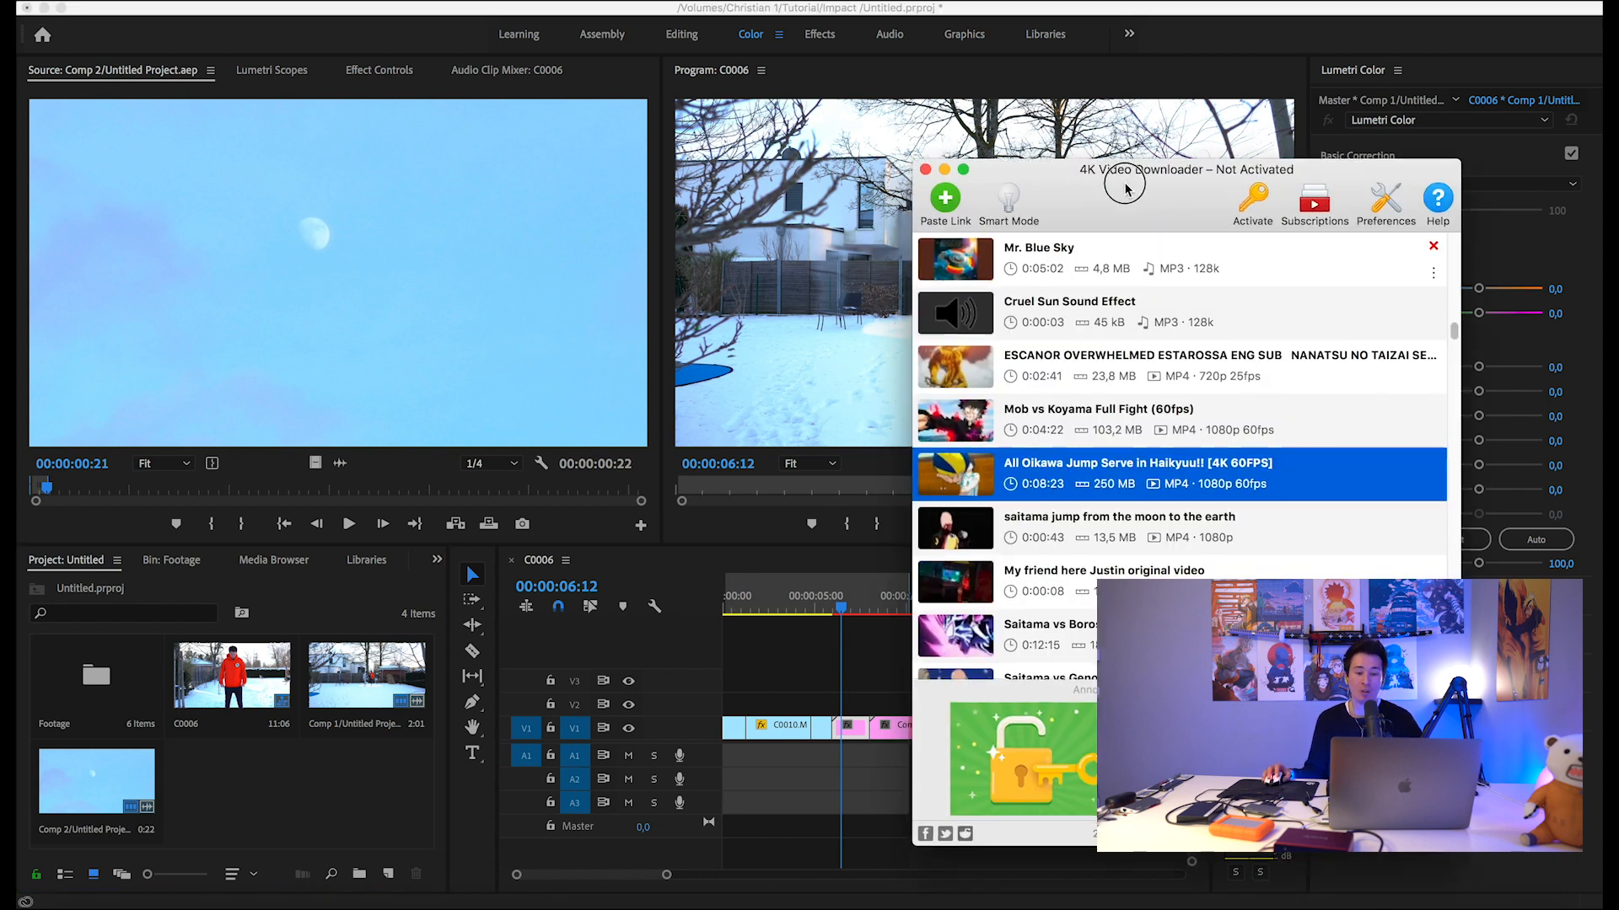
left_click_drag(1126, 187, 1220, 189)
scroll(1237, 468, "up", 15)
scroll(1234, 475, "up", 15)
scroll(1234, 478, "down", 15)
scroll(1233, 479, "down", 10)
scroll(1237, 479, "up", 5)
left_click(1522, 444)
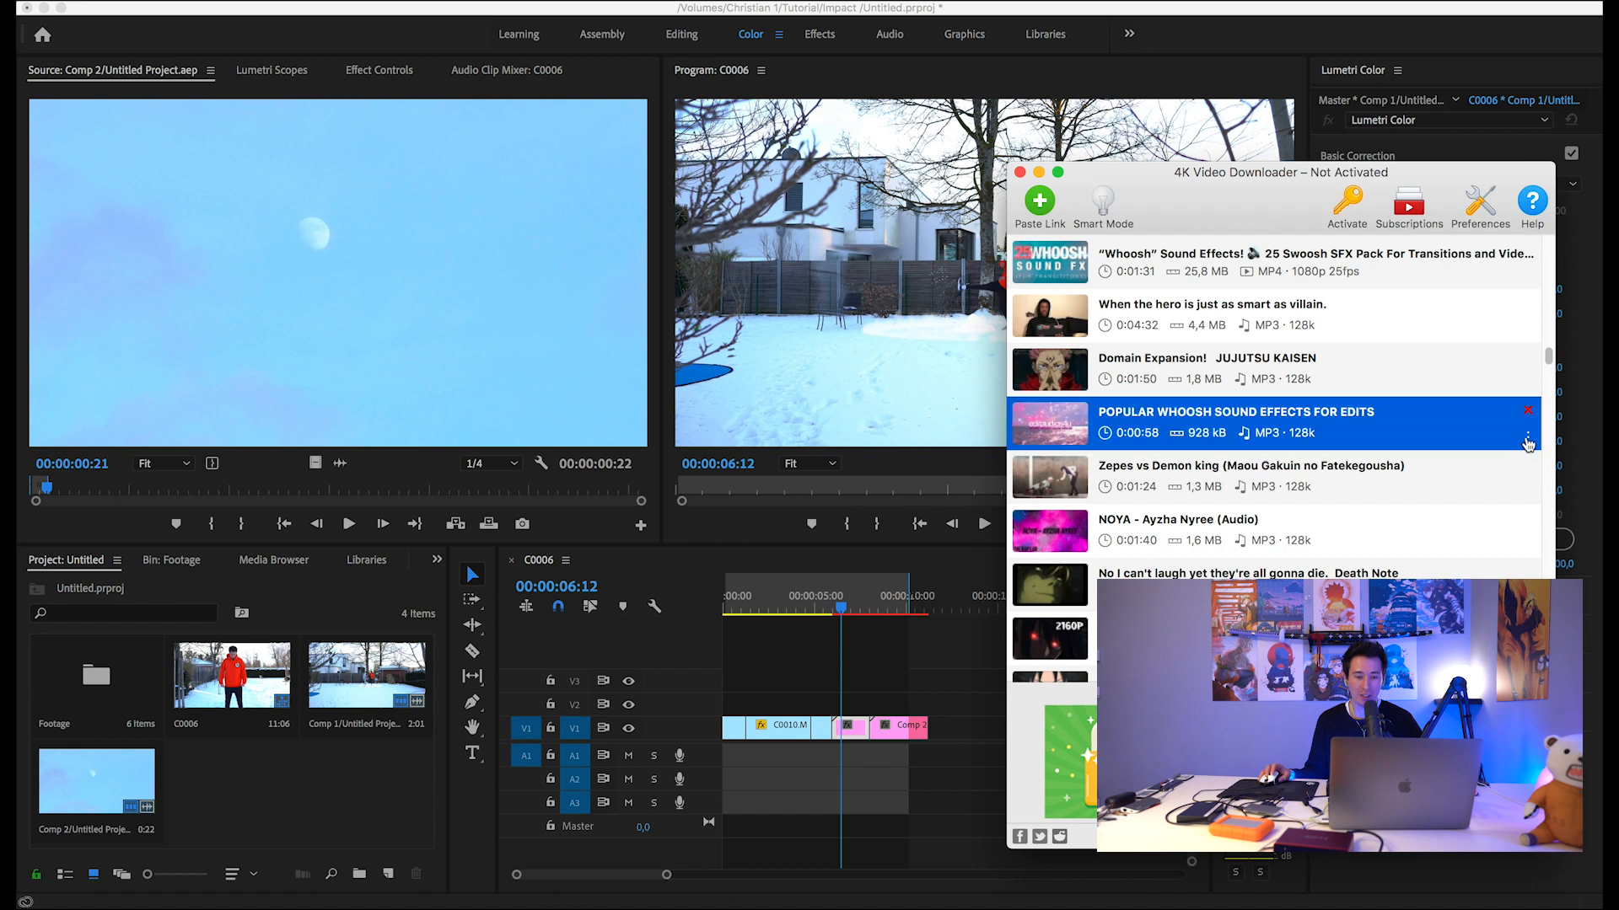
left_click(1468, 475)
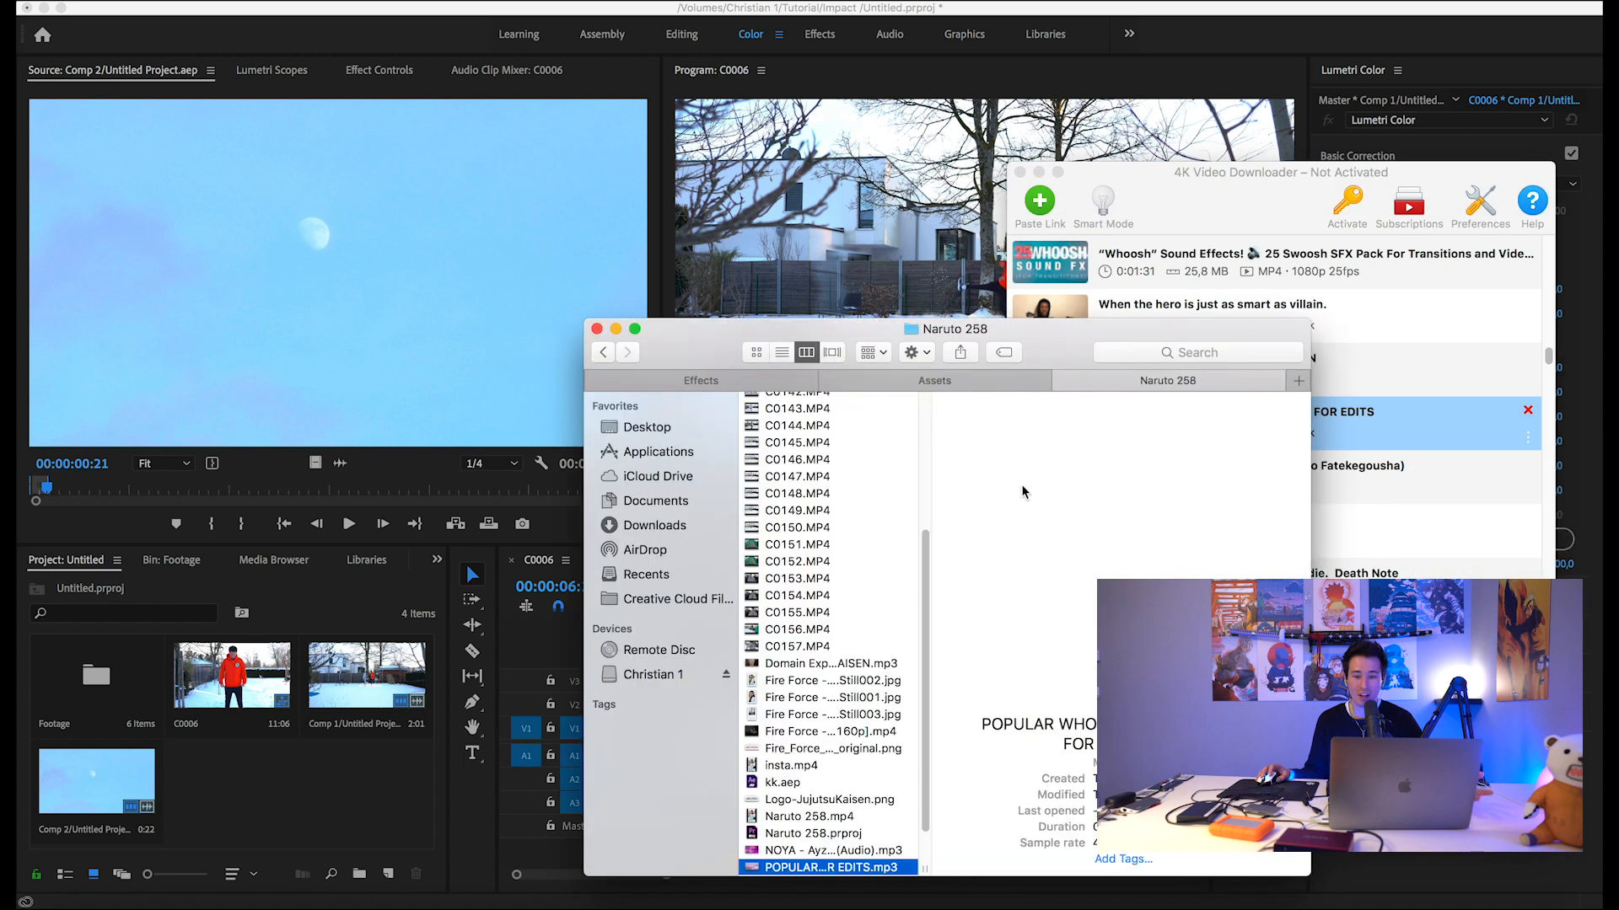
Import POPULAR WHOOSH SOUND EFFECTS FOR EDITS.mp3 from Finder into the Premiere Pro project and open it in the source monitor.
scroll(820, 838, "down", 2)
left_click_drag(822, 822, 338, 802)
double_click(223, 790)
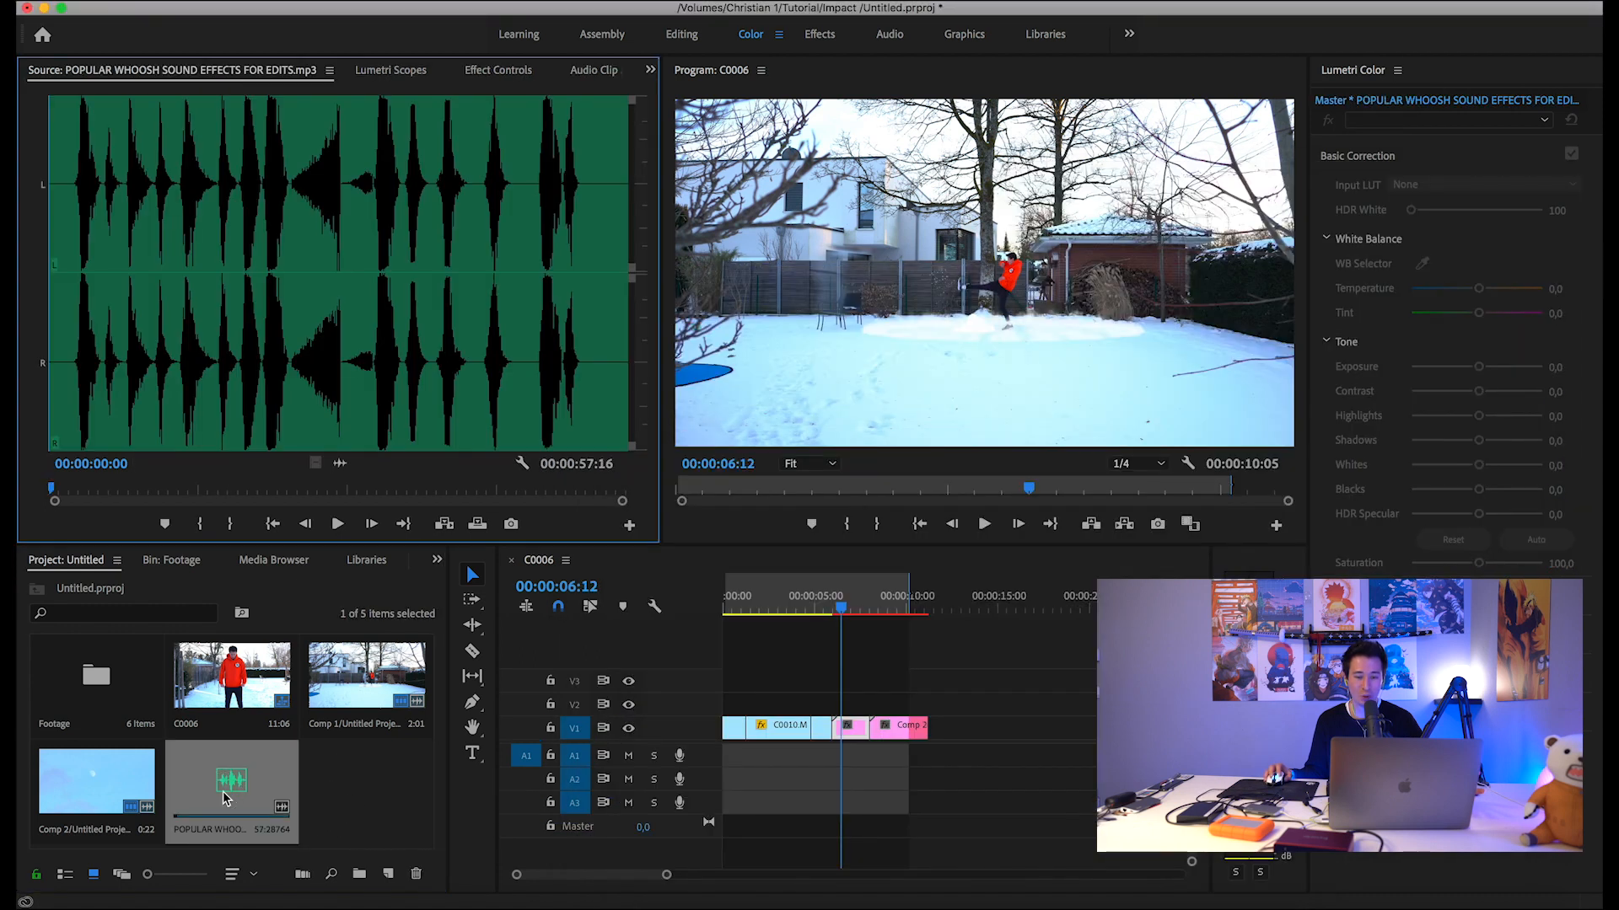
Audition several whooshes in the imported sound effects file, from its beginning to 00:00:16:17.
left_click_drag(74, 481, 120, 498)
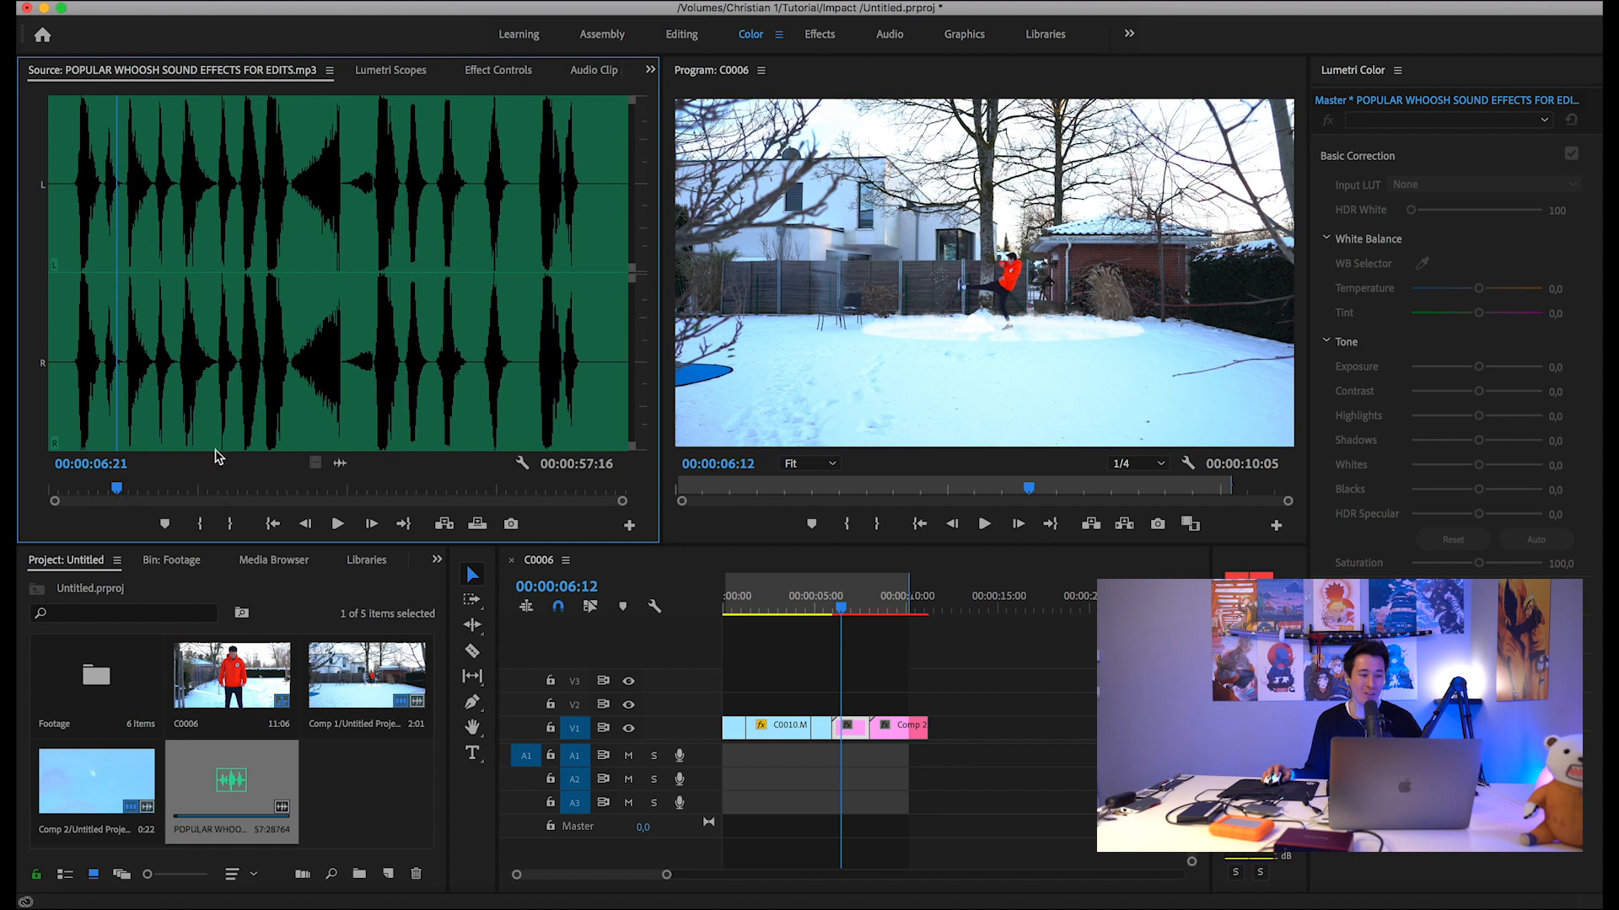
left_click_drag(115, 518, 155, 483)
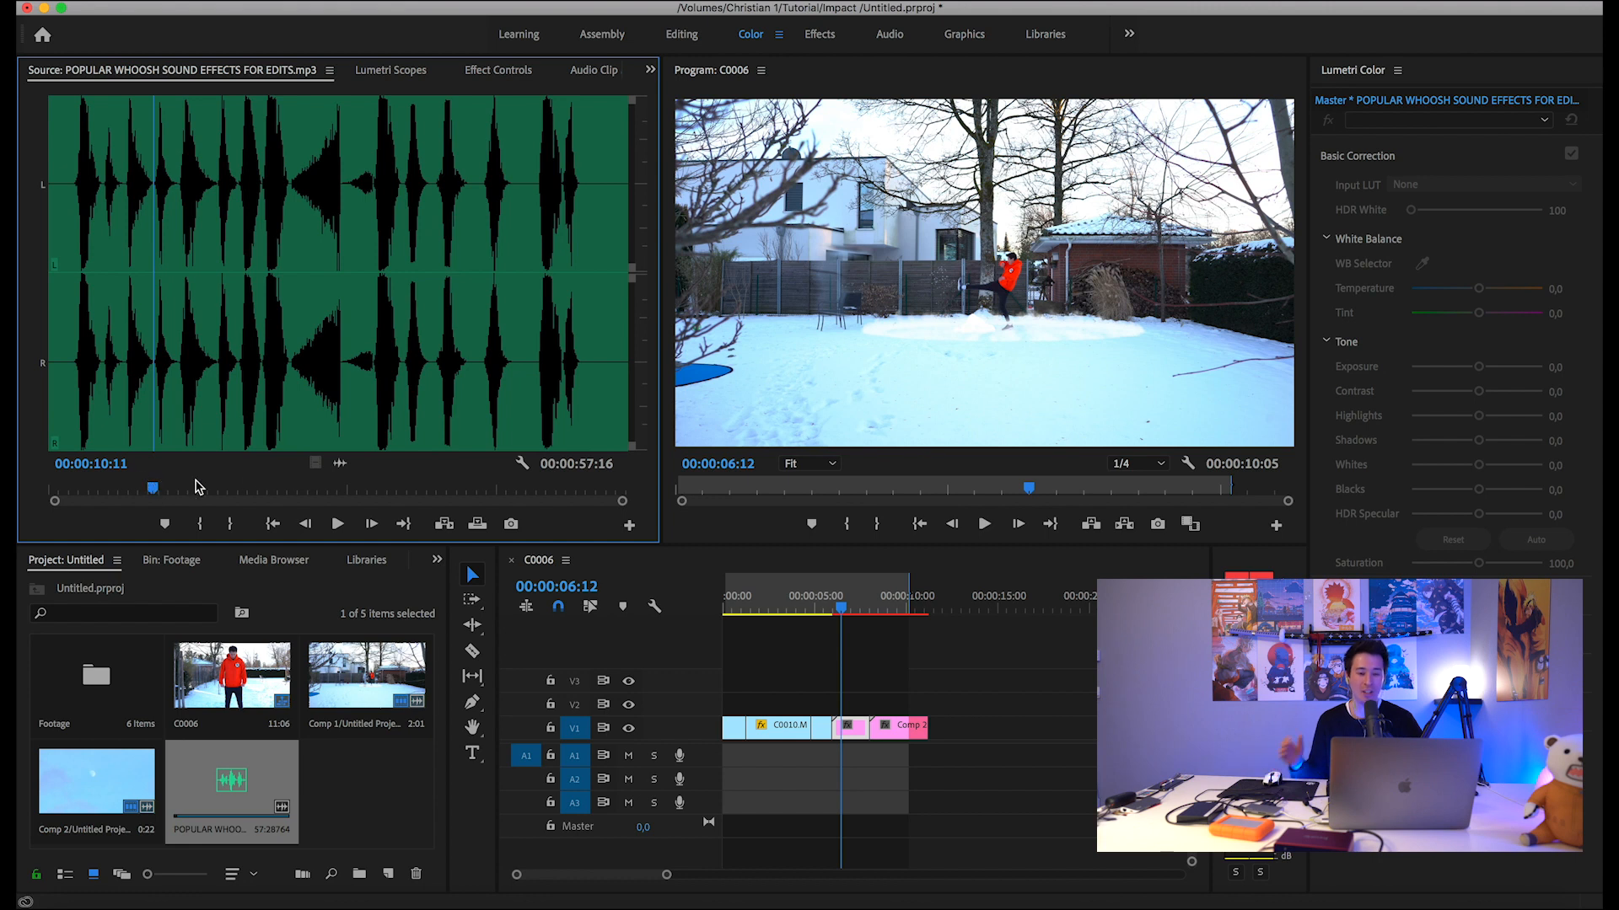
left_click_drag(154, 489, 214, 500)
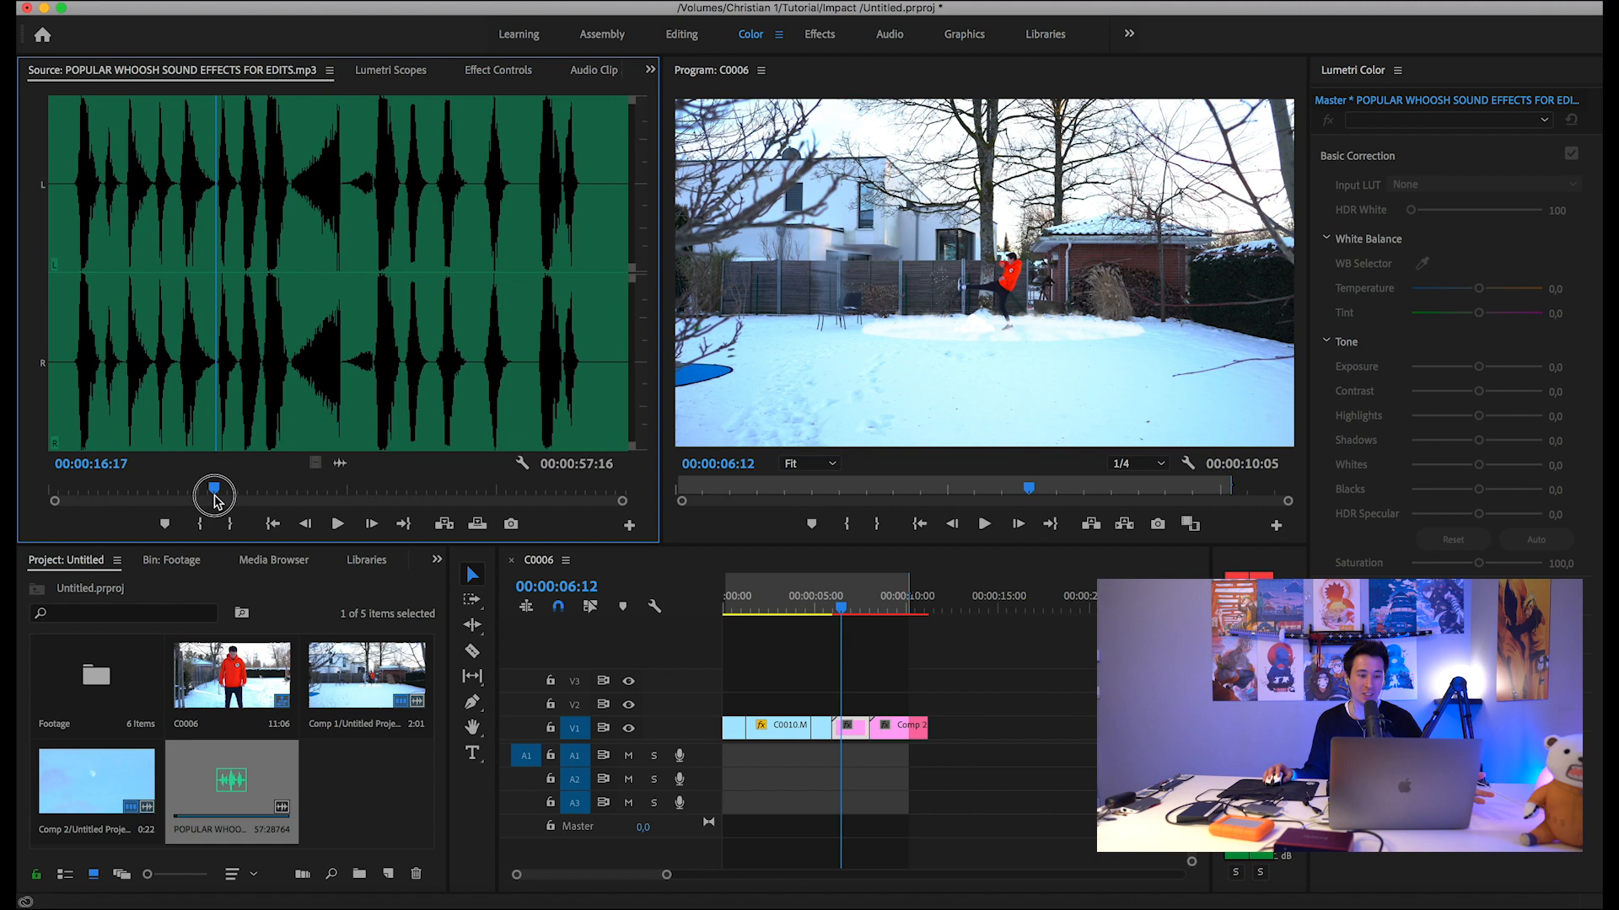
Scrub through the C0006 sequence and examine the shout, shoe close-up, kick and moon spark shots as moments for sound effects.
mouse_move(839, 605)
left_mouse_down()
mouse_move(817, 607)
mouse_move(868, 611)
mouse_move(822, 607)
left_mouse_up()
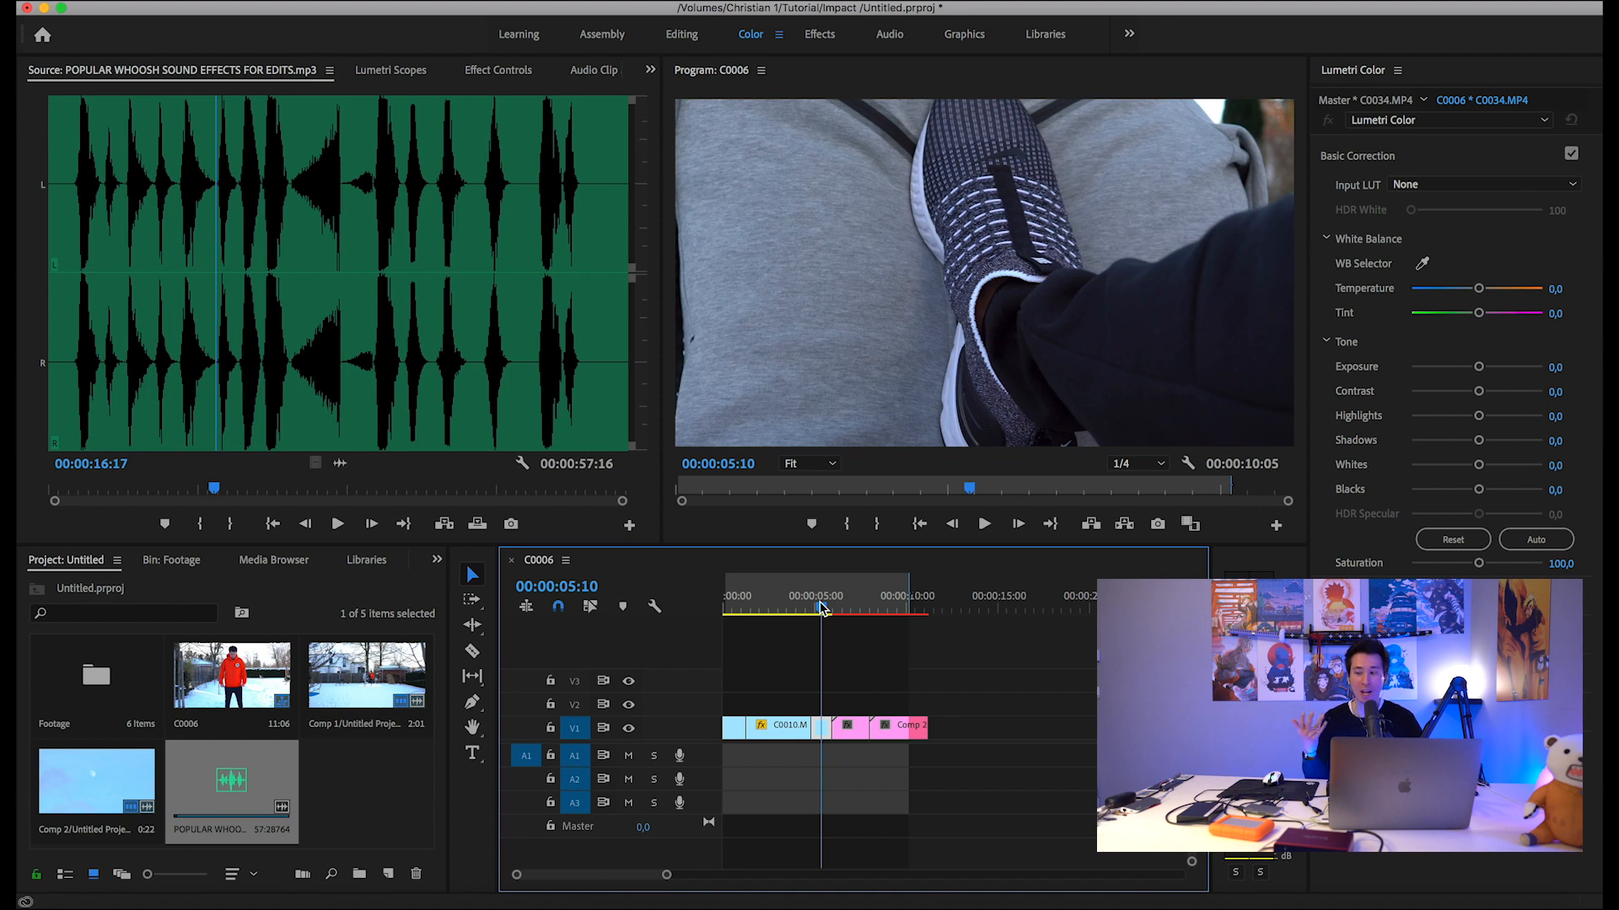
left_click(792, 603)
left_click_drag(792, 602, 788, 603)
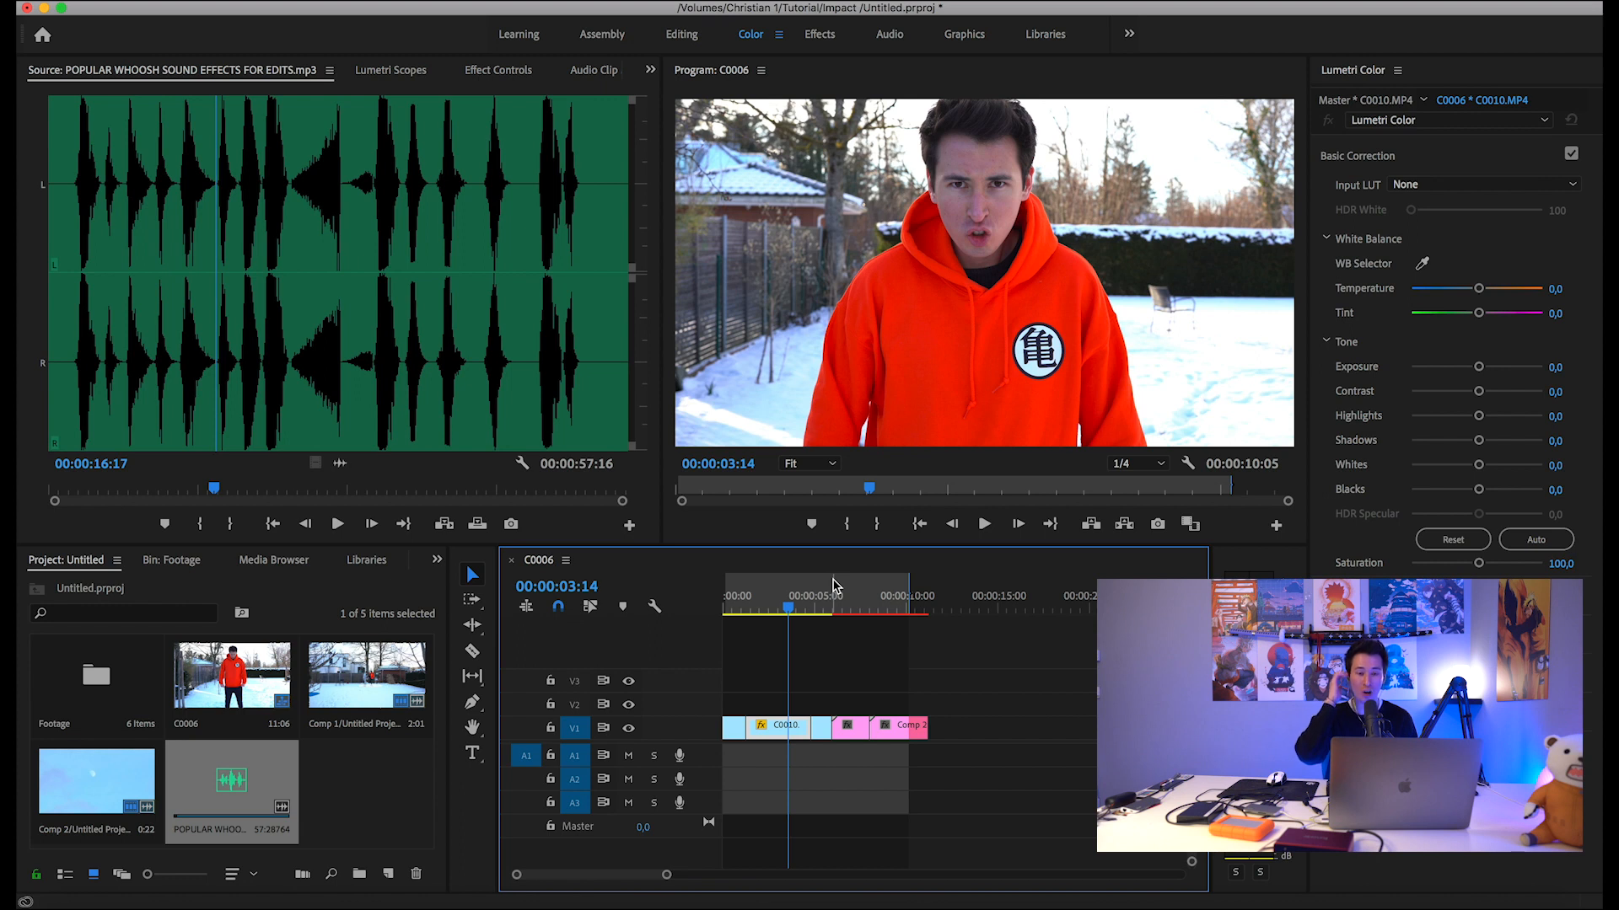
left_click(817, 607)
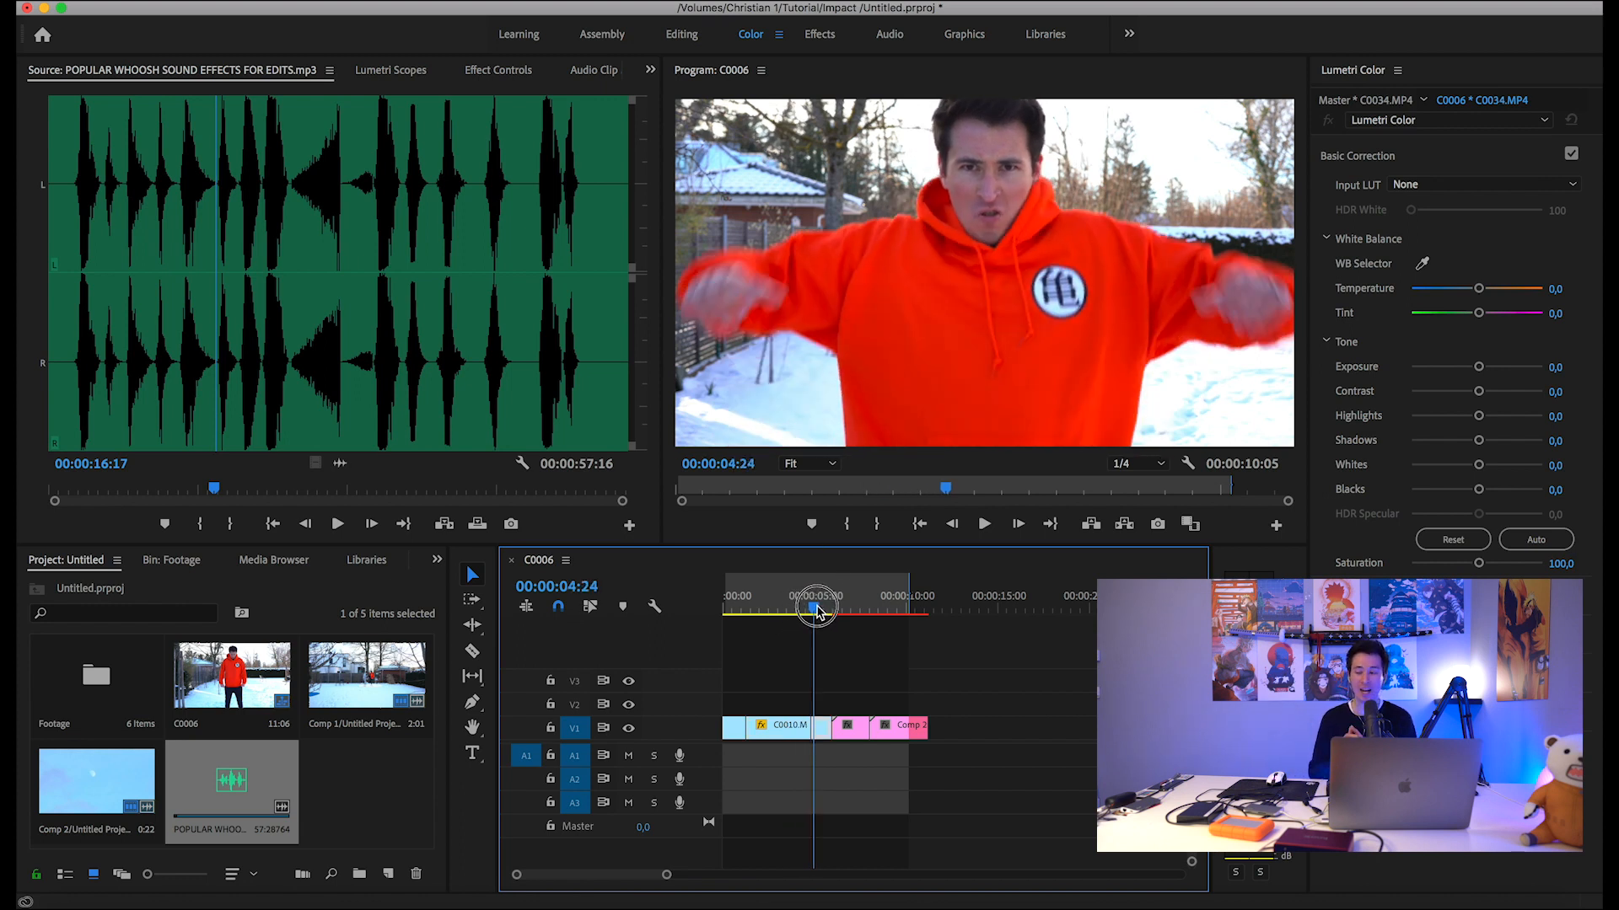
left_click_drag(826, 607, 843, 611)
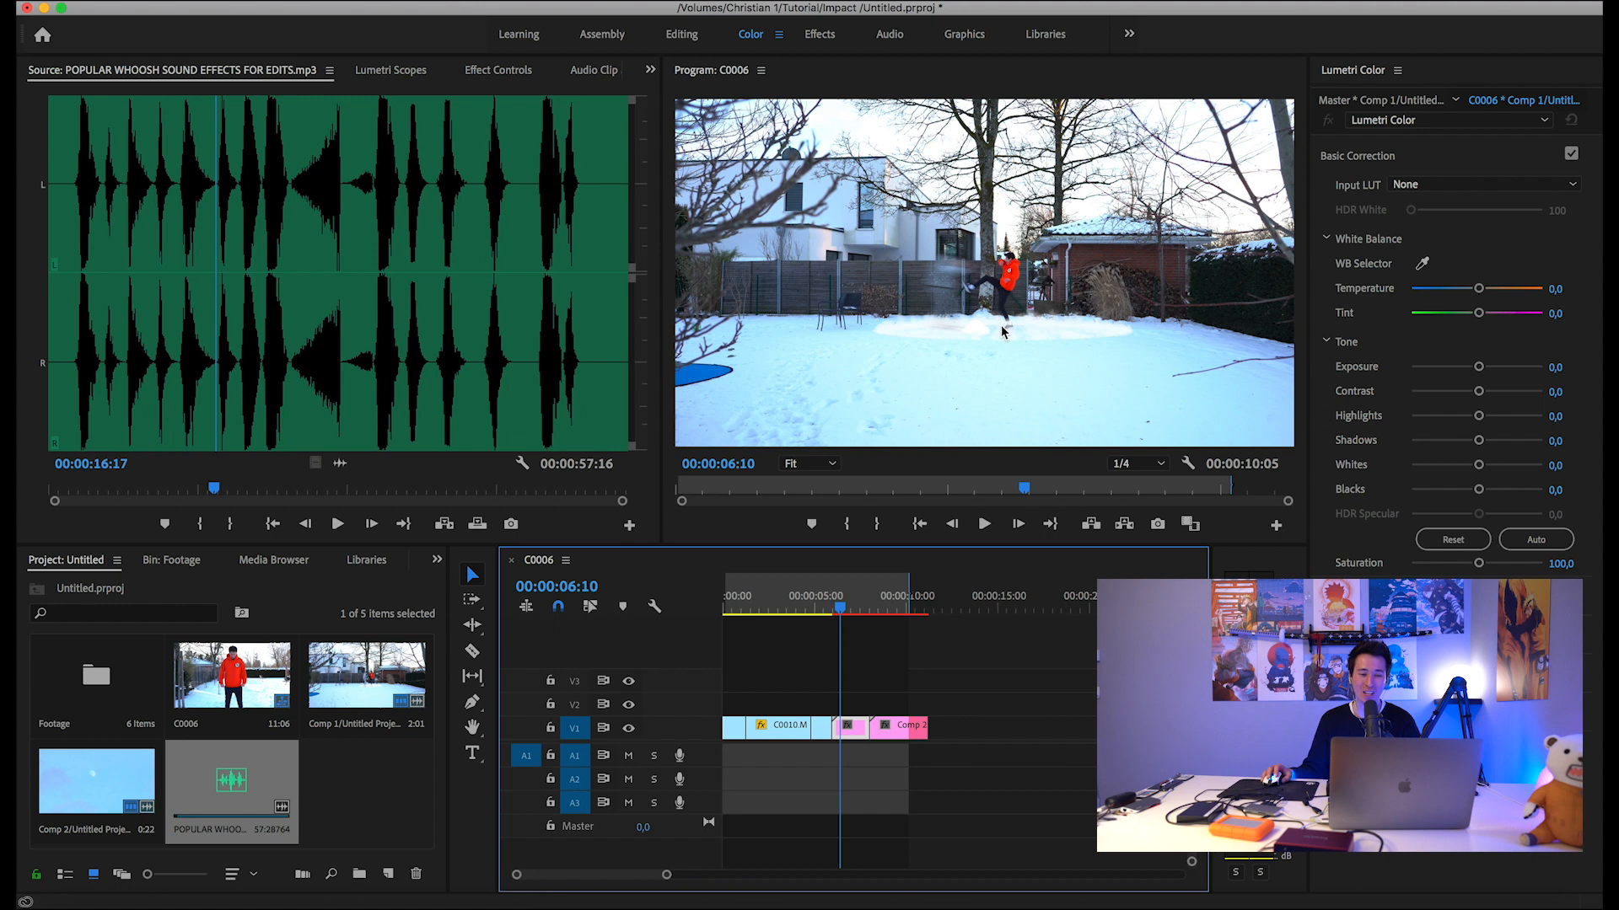
left_click_drag(839, 606, 877, 605)
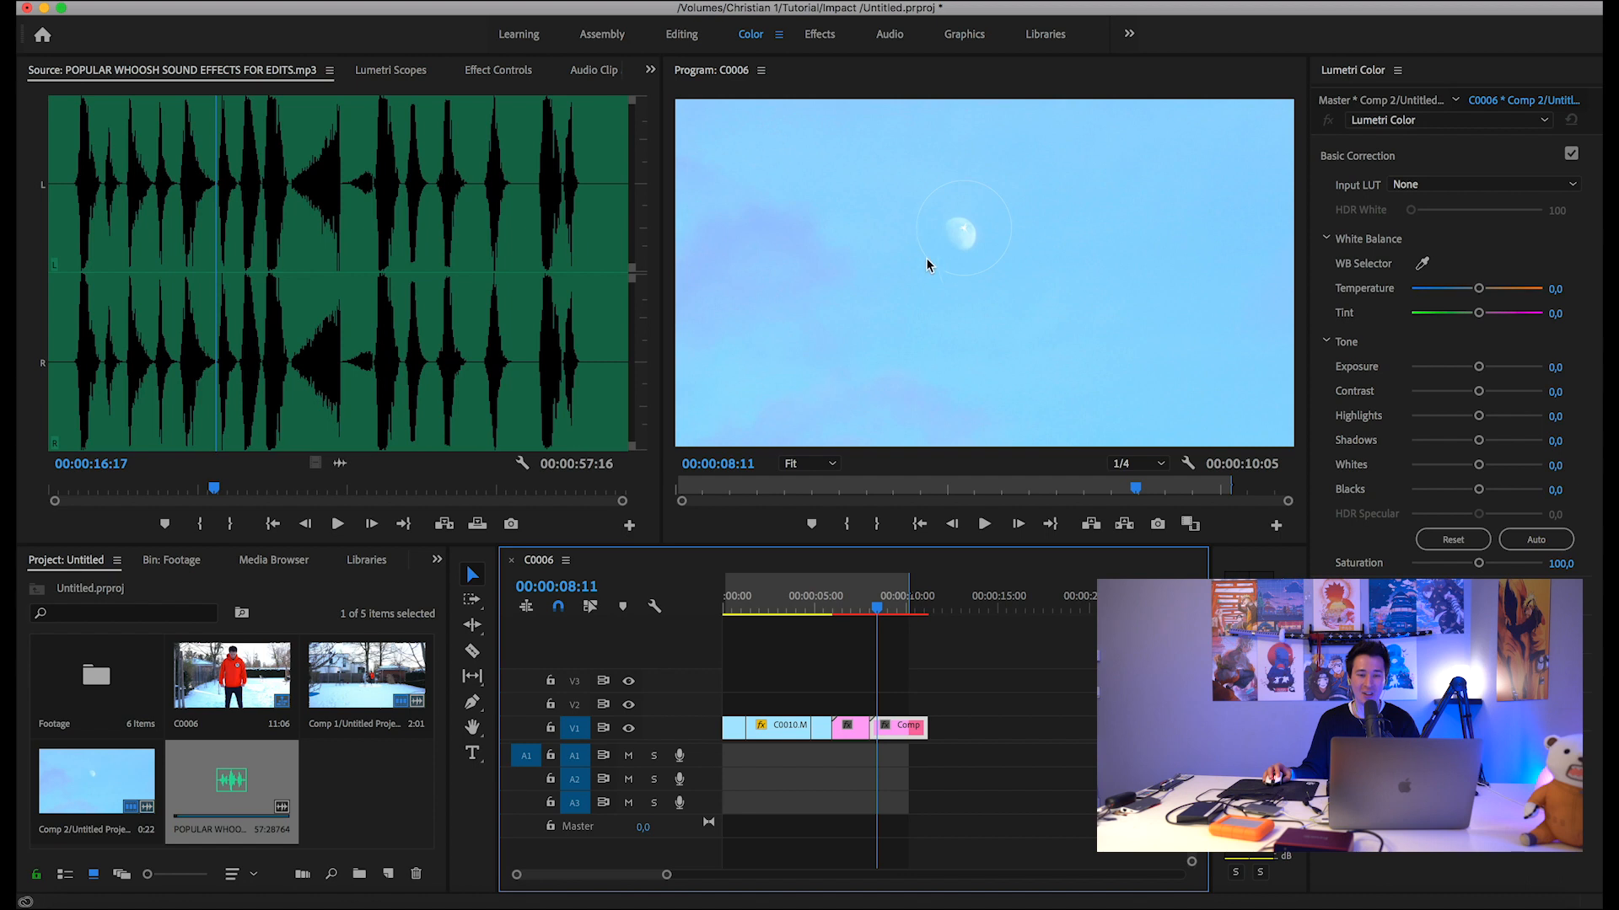
mouse_move(877, 607)
left_mouse_down()
mouse_move(896, 611)
mouse_move(860, 609)
mouse_move(879, 613)
left_mouse_up()
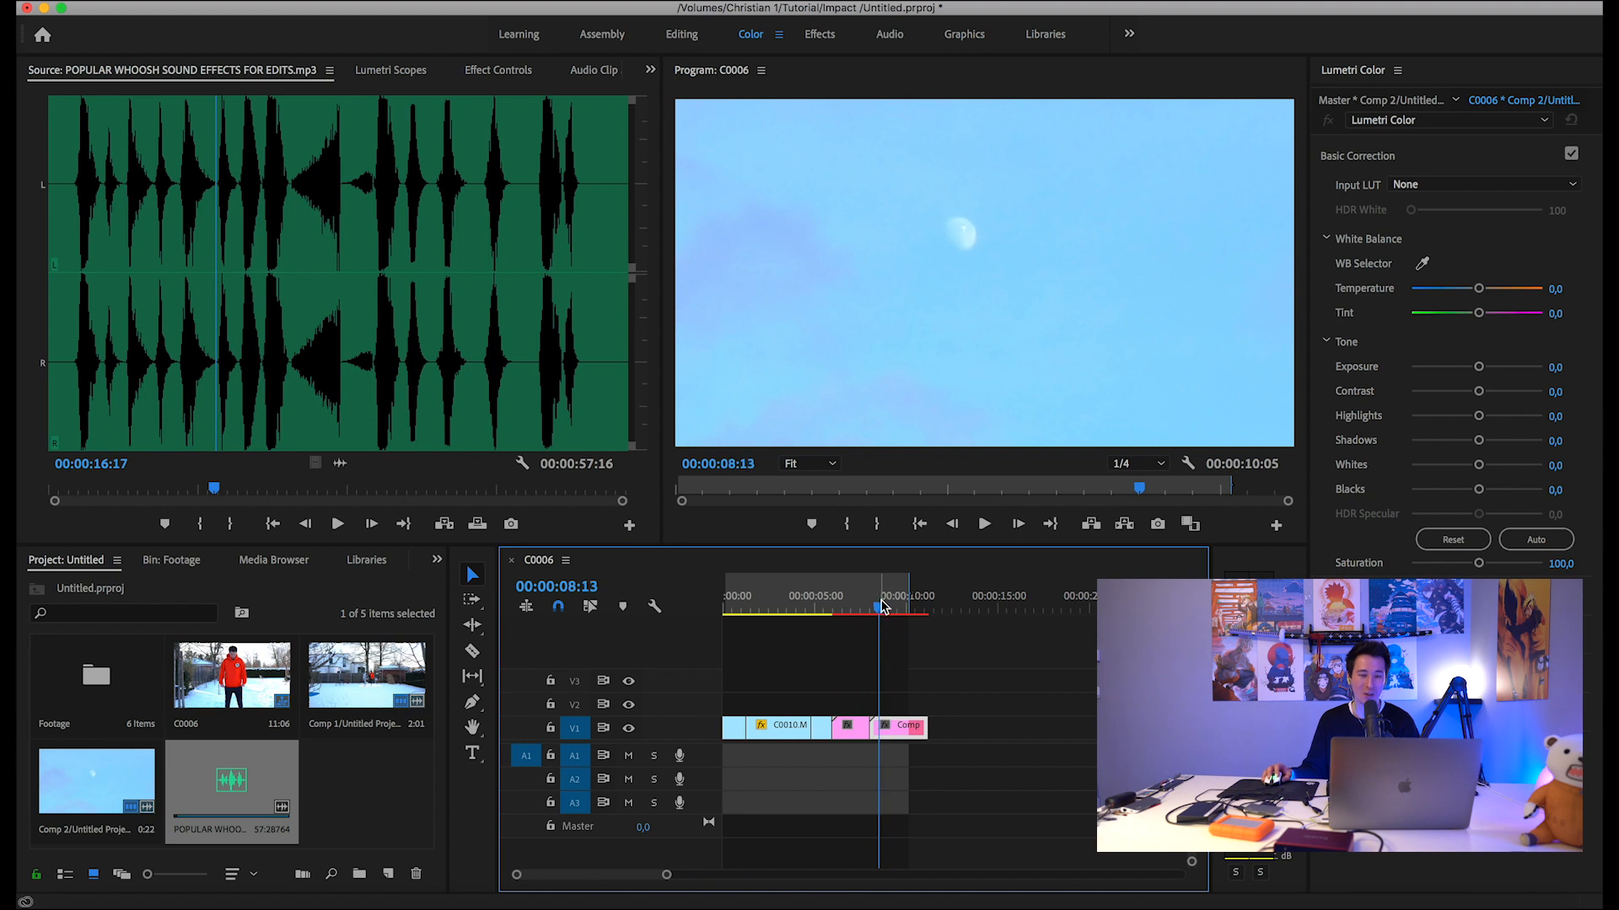
left_click_drag(882, 607, 786, 618)
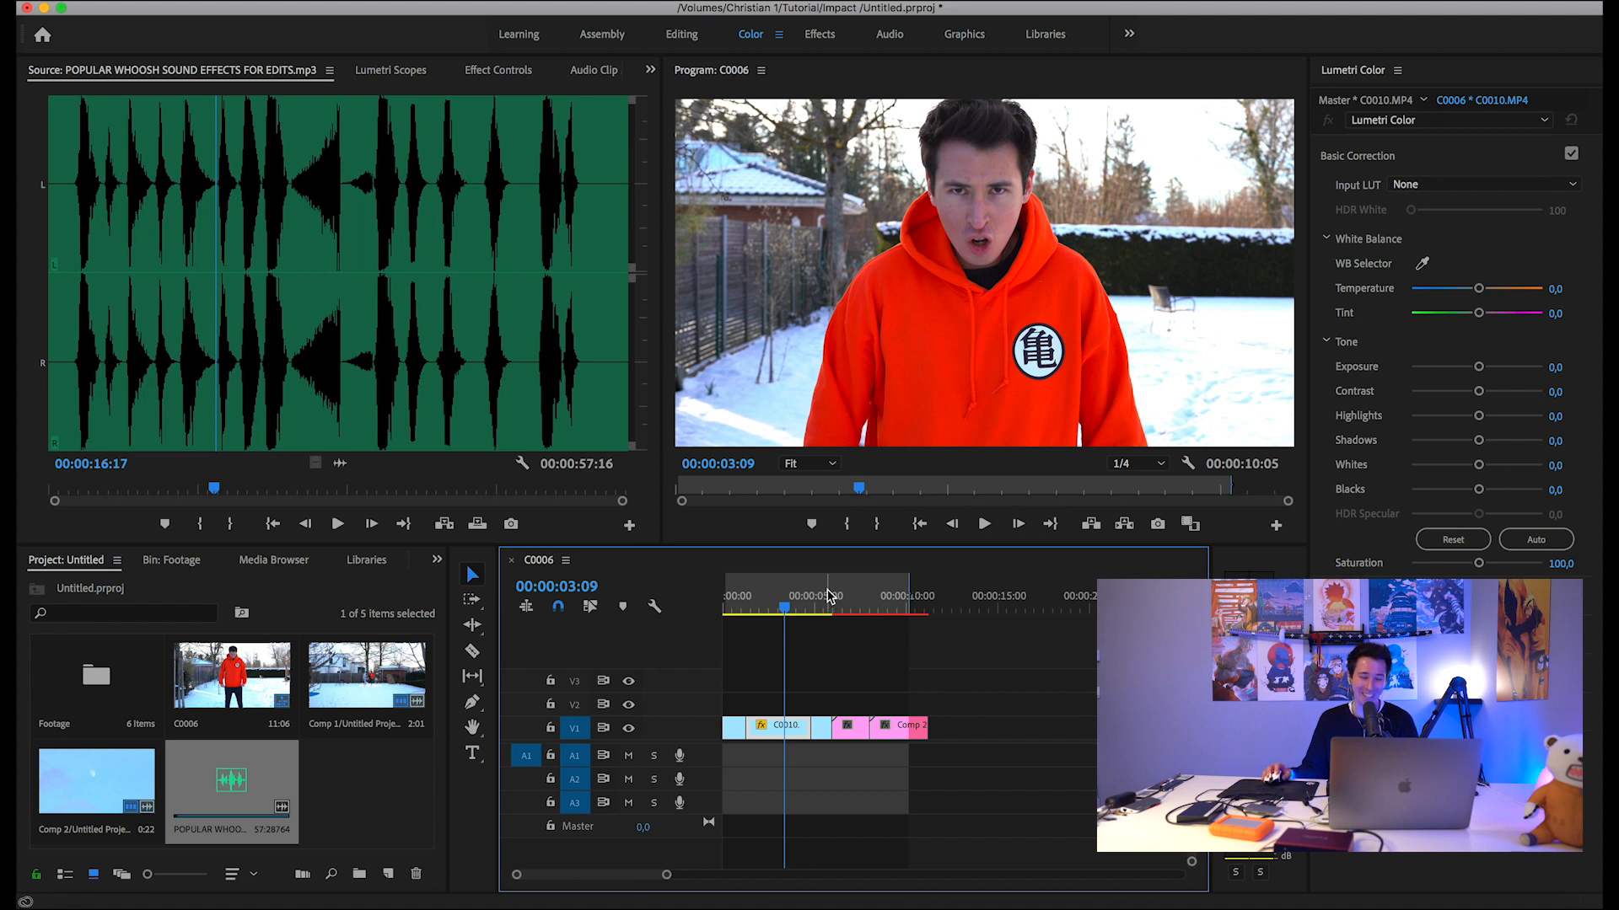
left_click(882, 598)
left_click_drag(882, 598, 846, 607)
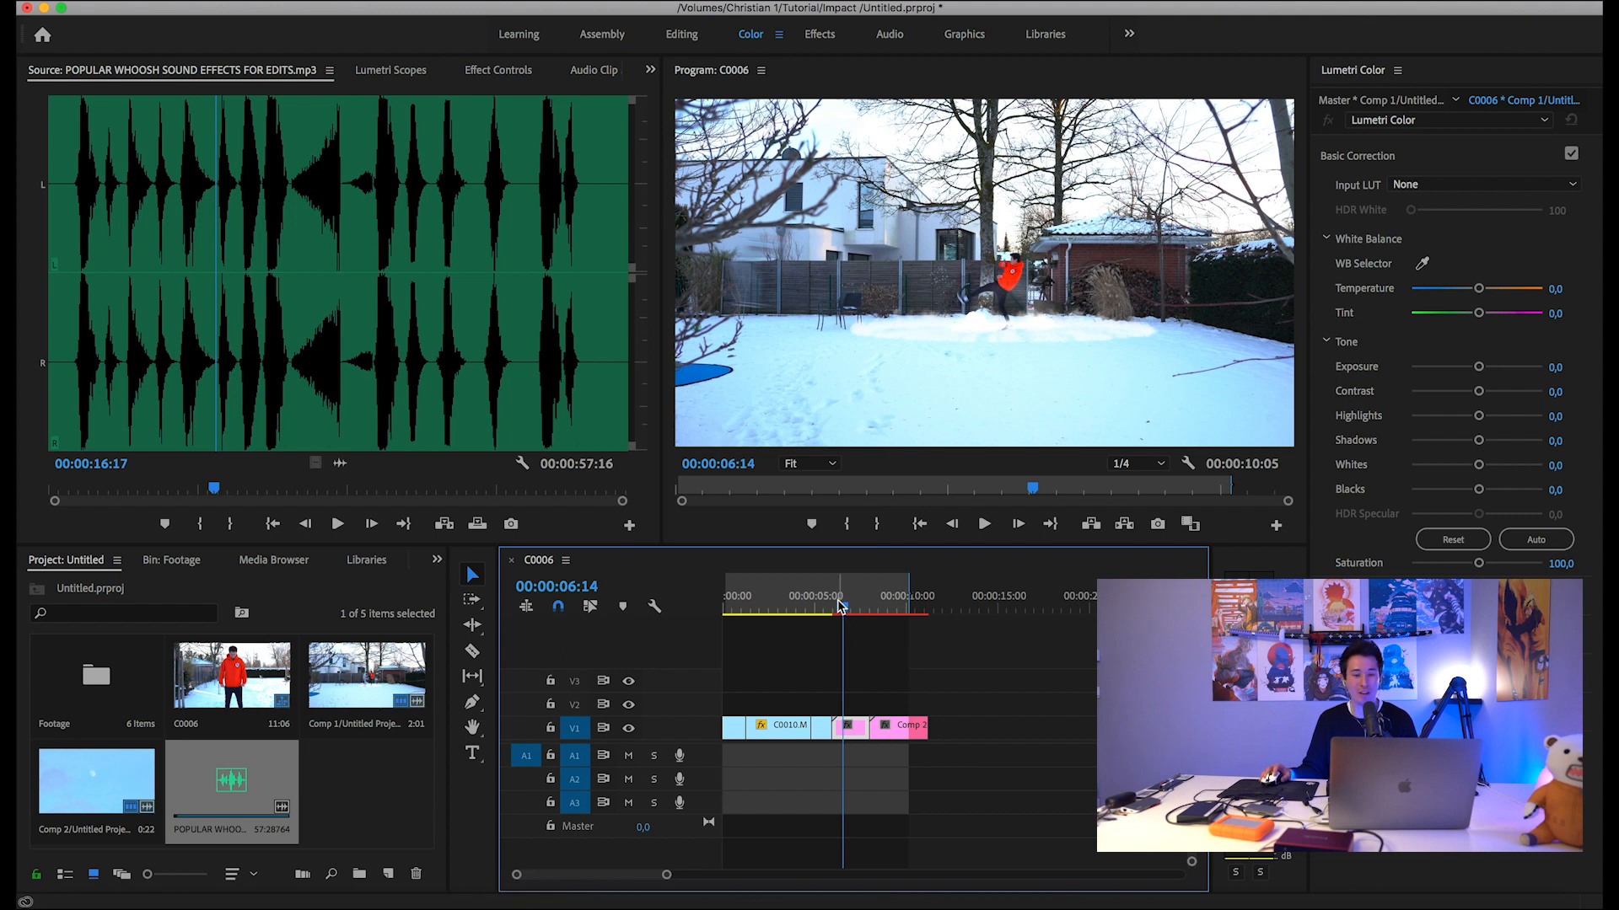
left_click_drag(831, 605, 824, 607)
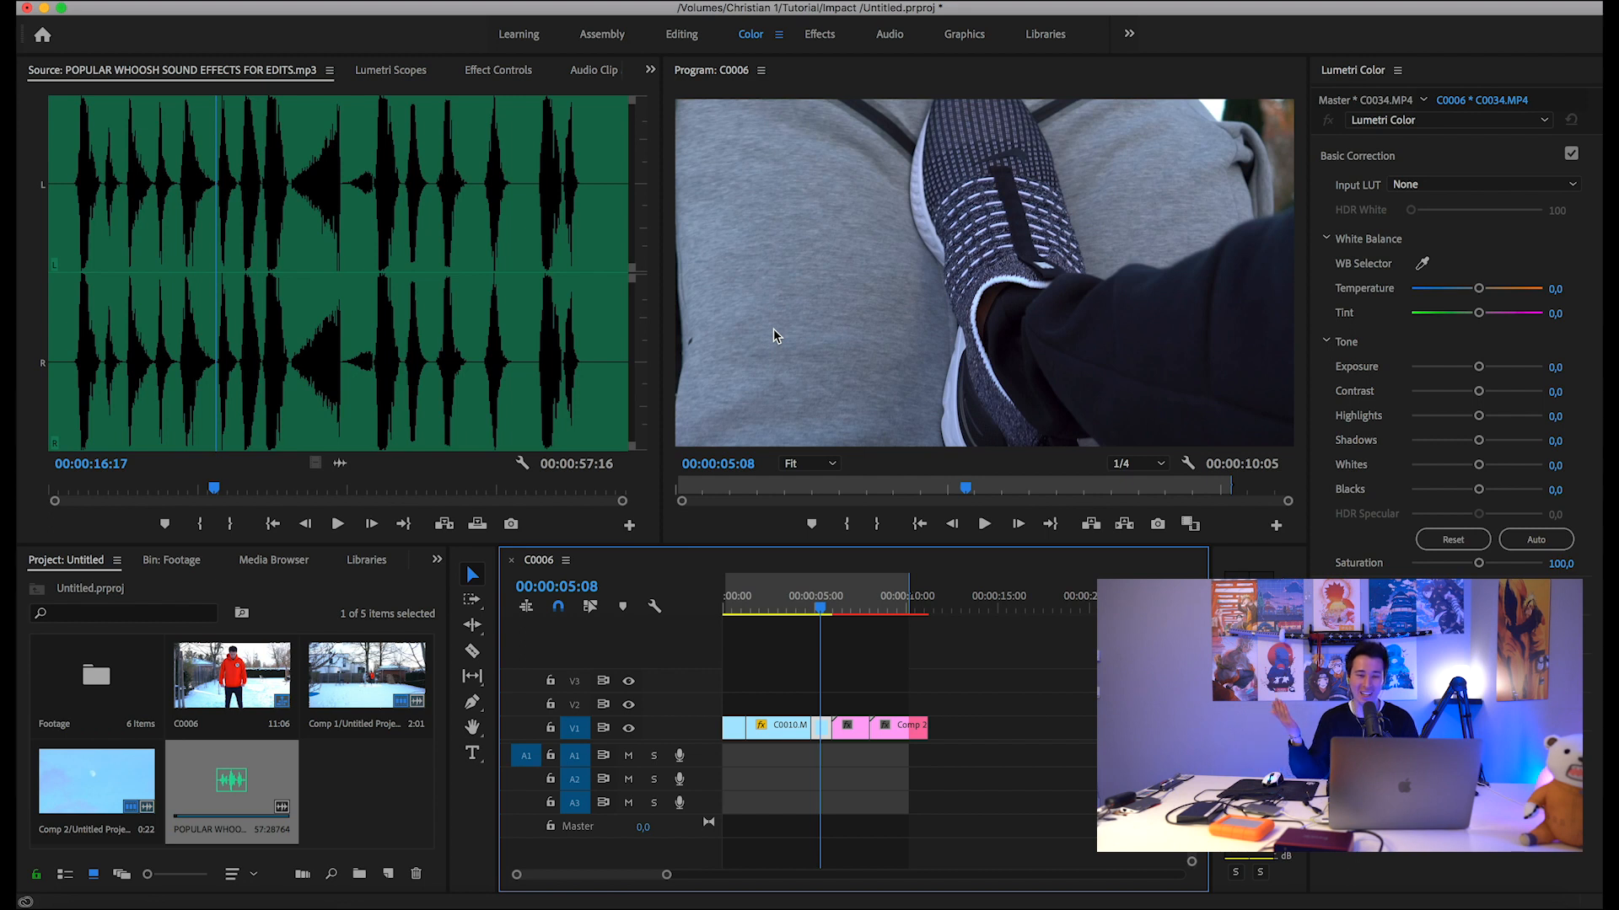
left_click_drag(820, 609, 881, 619)
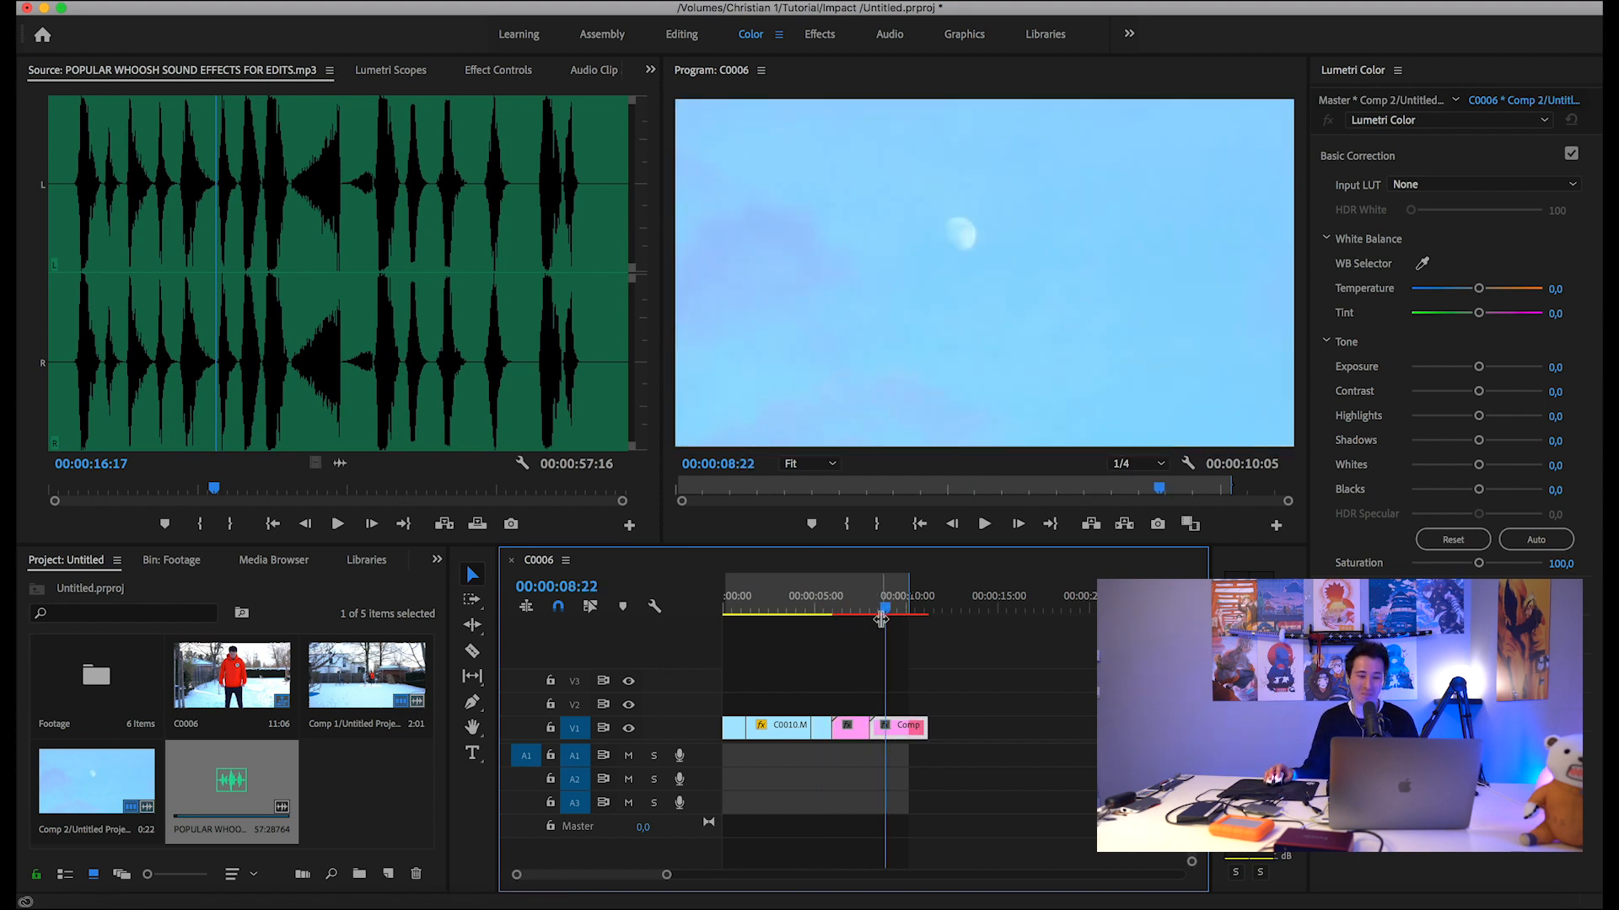